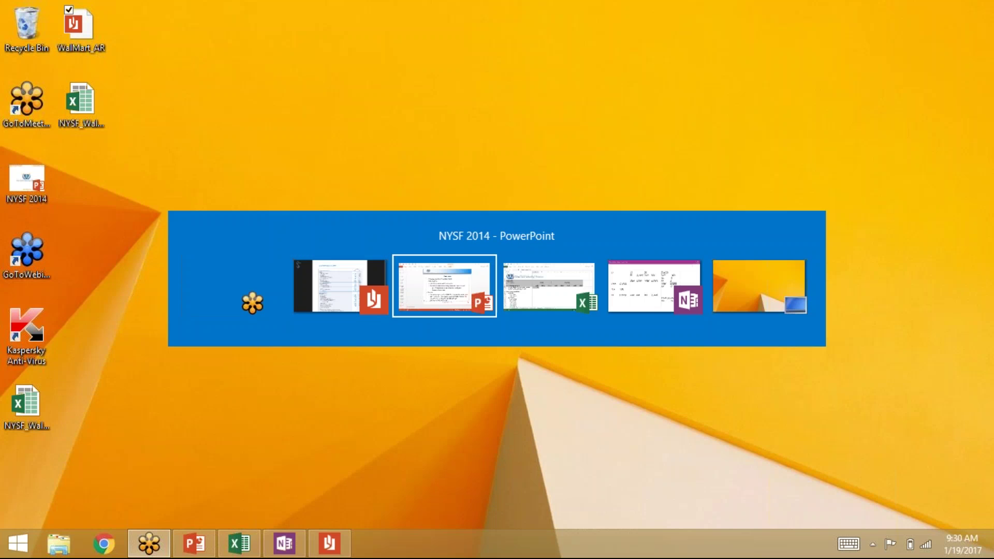
# - Switch to the NYSF_Walmart workbook in Excel and select the 2012A cell for Property, plant and equipment, net on the Balance Sheet
pyautogui.hotkey('alt', 'Tab')
pyautogui.hotkey('alt', 'Tab')
pyautogui.hotkey('alt', 'Tab')
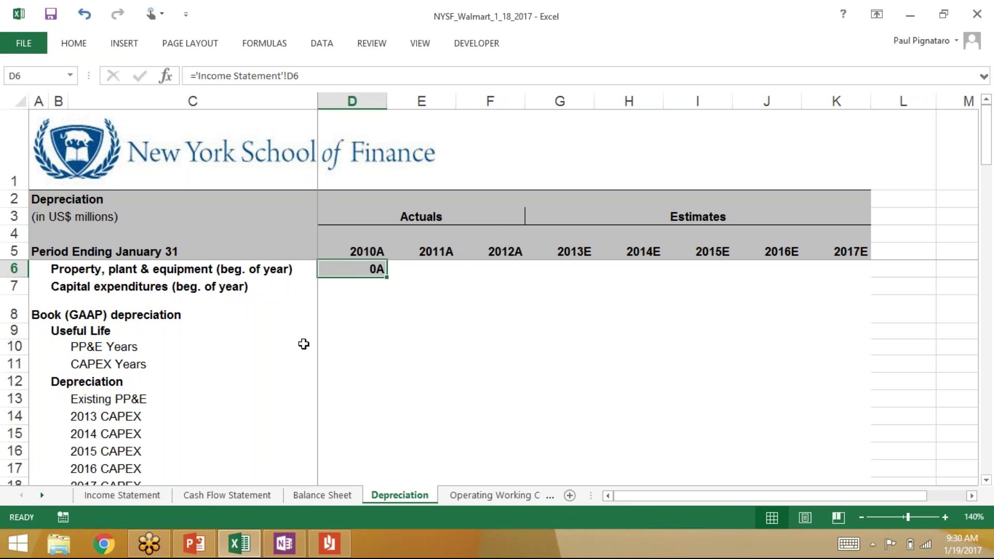
pyautogui.click(331, 495)
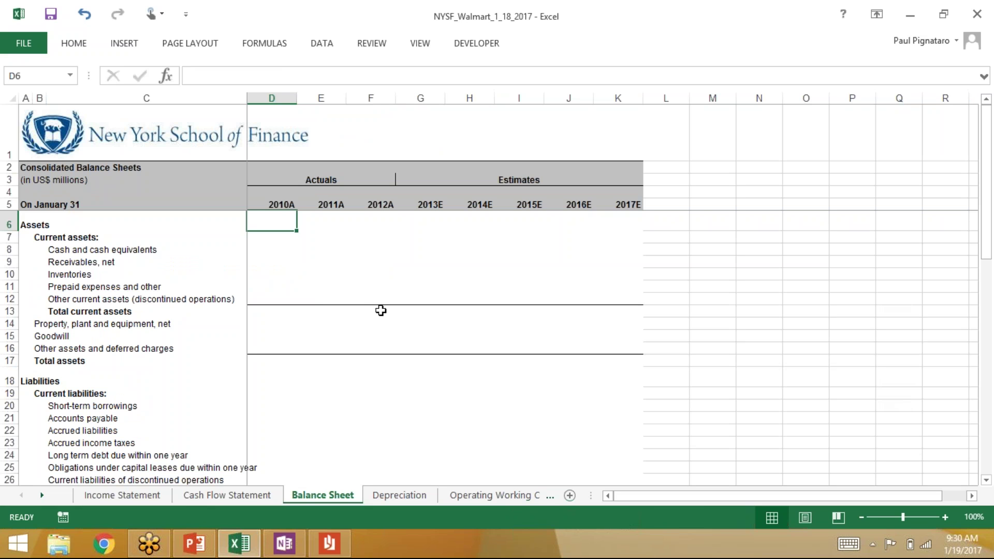
pyautogui.press('Down')
pyautogui.press('Down')
pyautogui.press('Down')
pyautogui.press('Down')
pyautogui.press('Down')
pyautogui.press('Down')
pyautogui.press('Down')
pyautogui.press('Down')
pyautogui.press('Down')
pyautogui.press('Down')
pyautogui.press('Down')
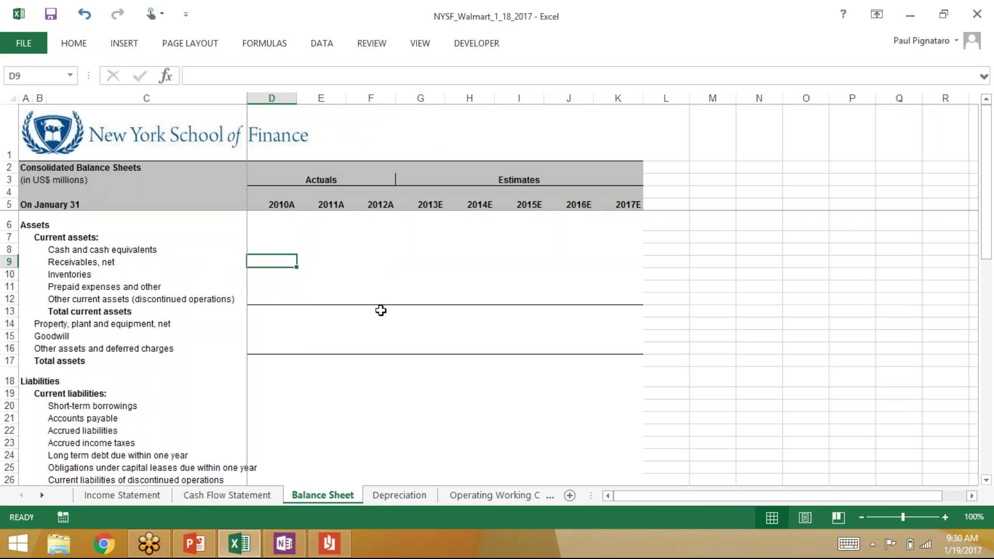
pyautogui.press('Up')
pyautogui.press('Up')
pyautogui.press('Up')
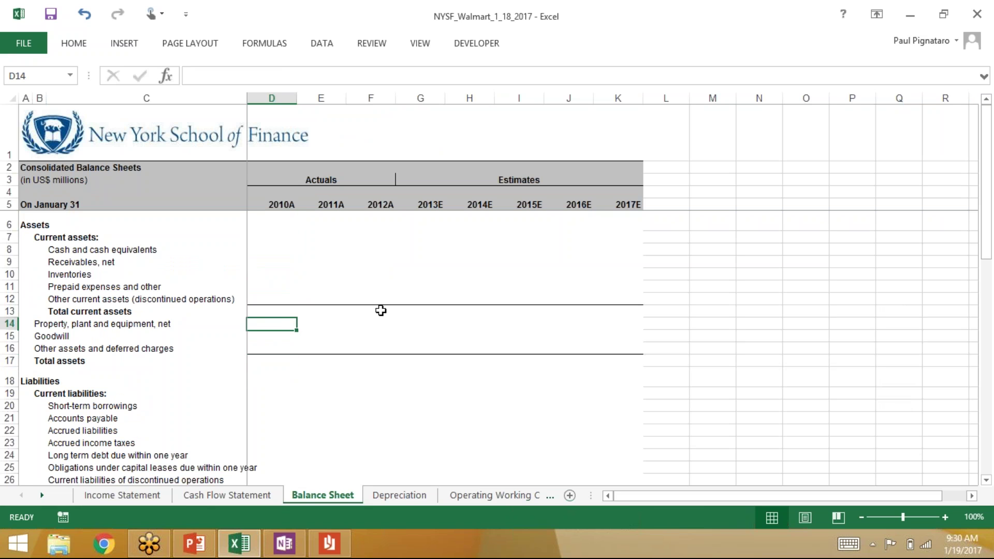
pyautogui.press('Right')
pyautogui.press('Right')
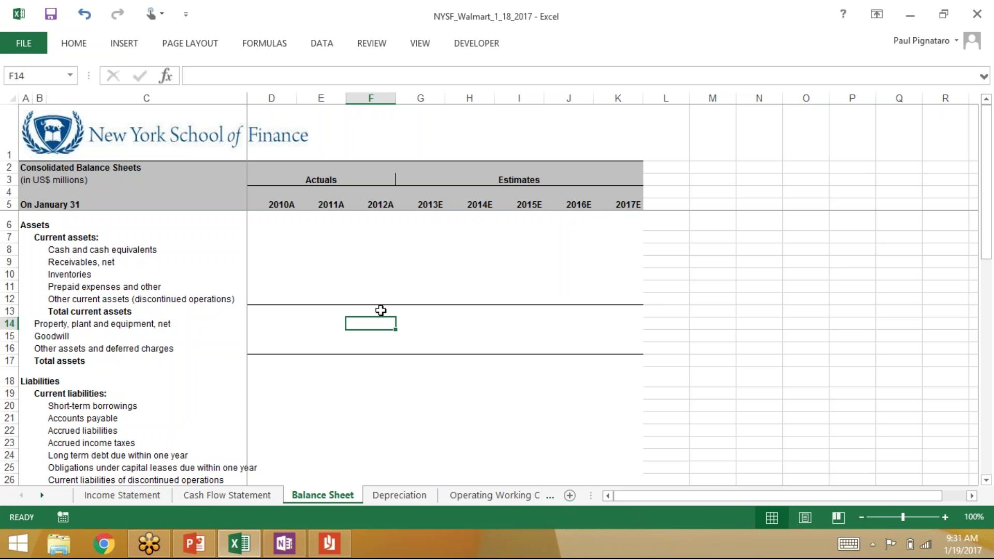
# - Switch to WalMart_AR.pdf in Reader and look up the 2012 net property and equipment and net capital lease property figures
pyautogui.hotkey('alt', 'Tab')
pyautogui.hotkey('alt', 'Tab')
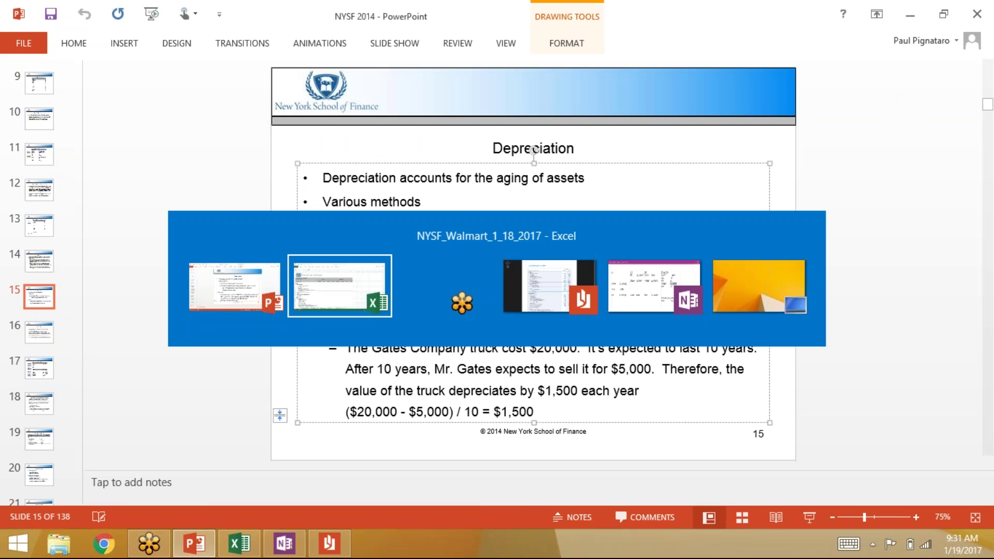
pyautogui.hotkey('alt', 'Tab')
pyautogui.press('Tab')
pyautogui.press('Tab')
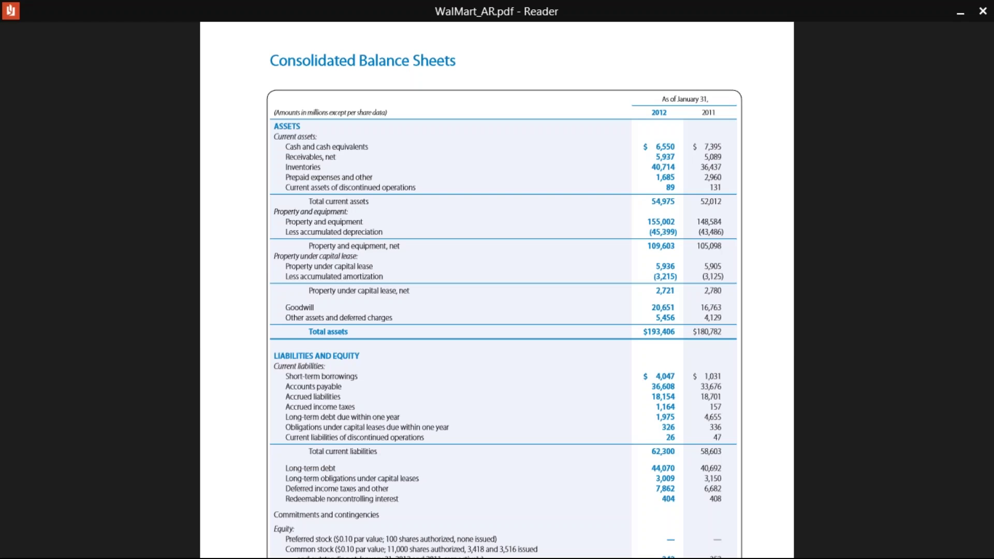
# - Switch back to the Excel workbook and enter the formula 109603+2721 for 2012A Property, plant and equipment, net
pyautogui.hotkey('alt', 'Tab')
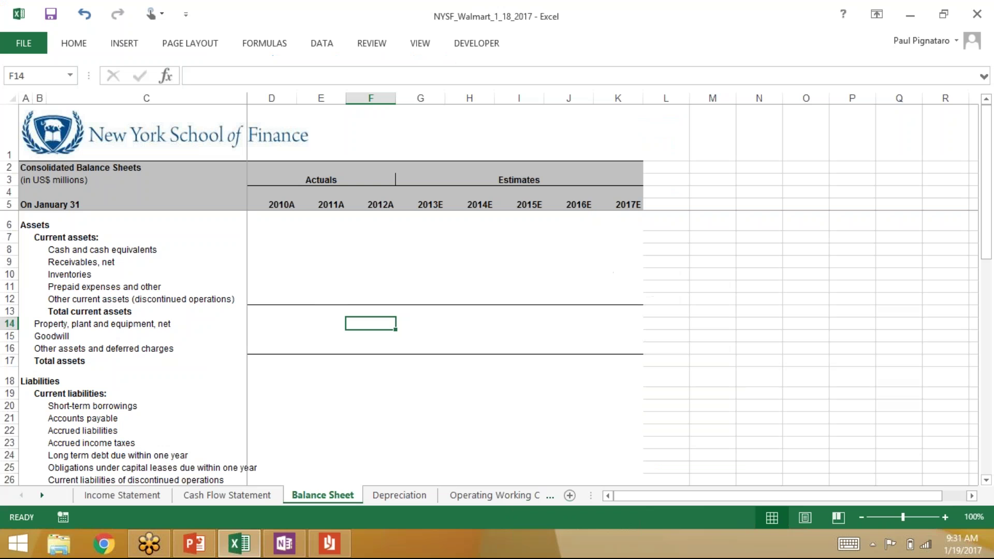
pyautogui.write('+109')
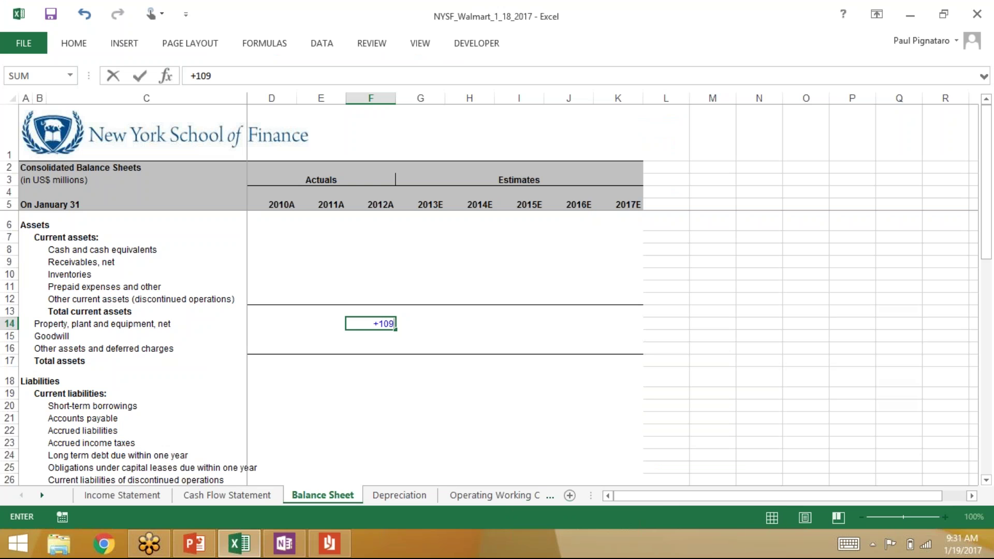
pyautogui.write('603+2721')
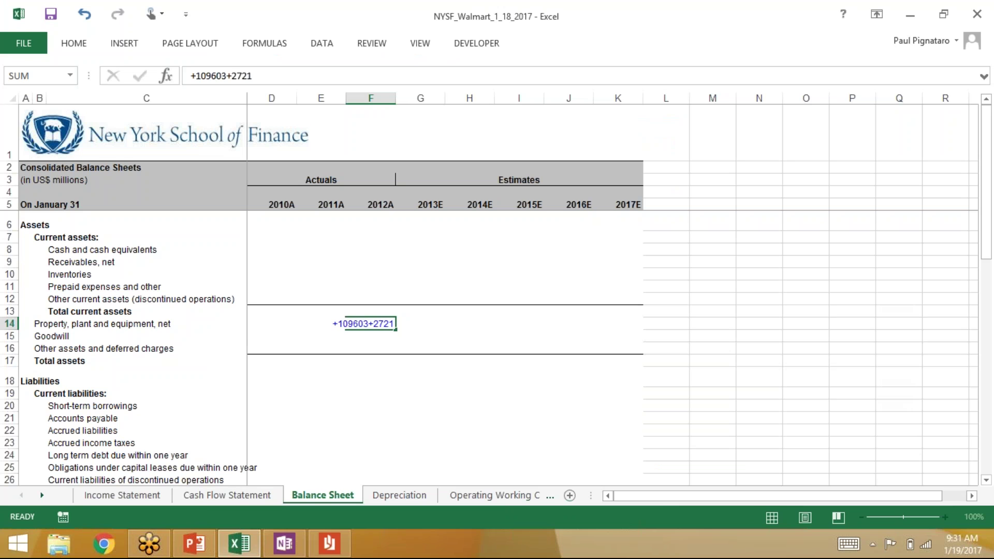
pyautogui.press('Return')
pyautogui.press('Up')
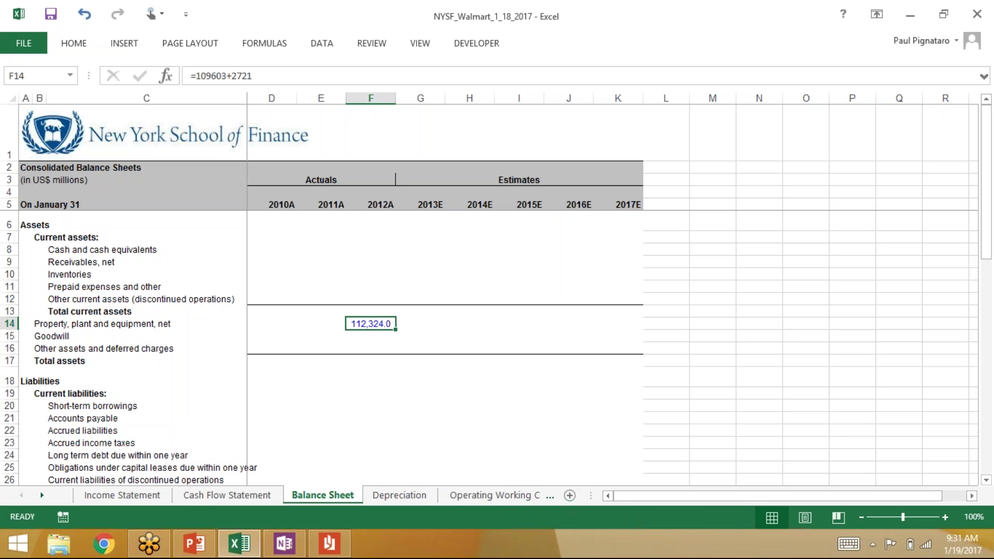
# - Clear the stray Income Statement reference from cell D6 on the Depreciation sheet
pyautogui.click(399, 496)
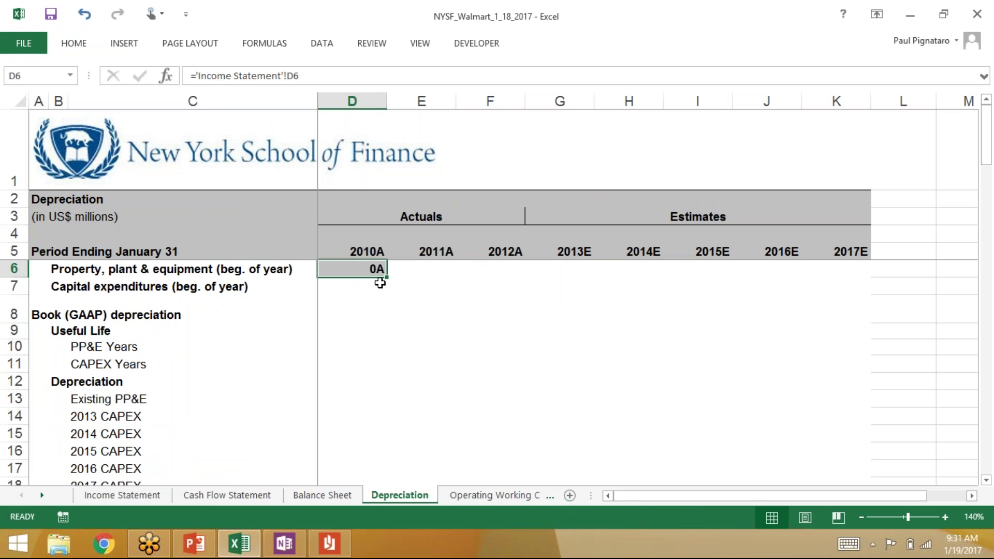
pyautogui.press('Right')
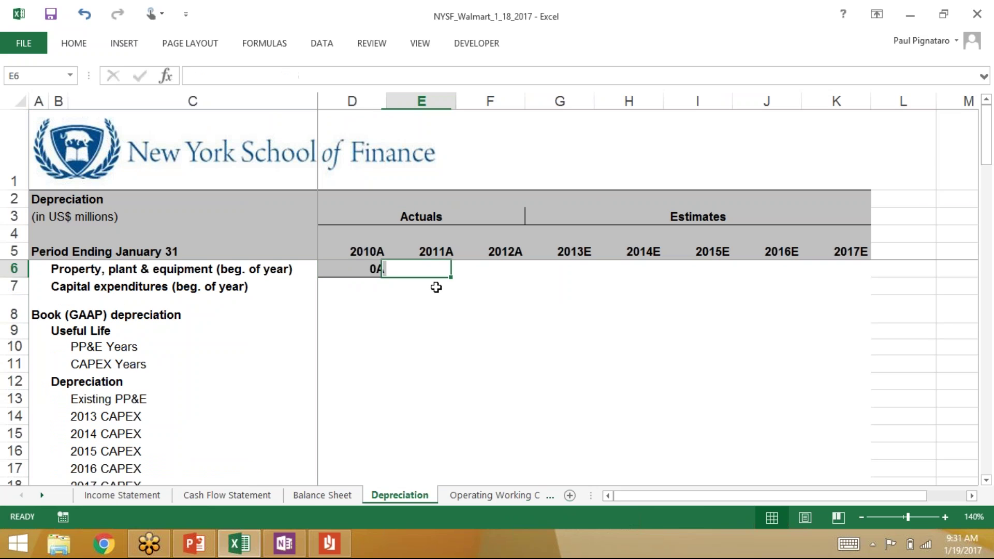
pyautogui.press('Left')
pyautogui.press('alt')
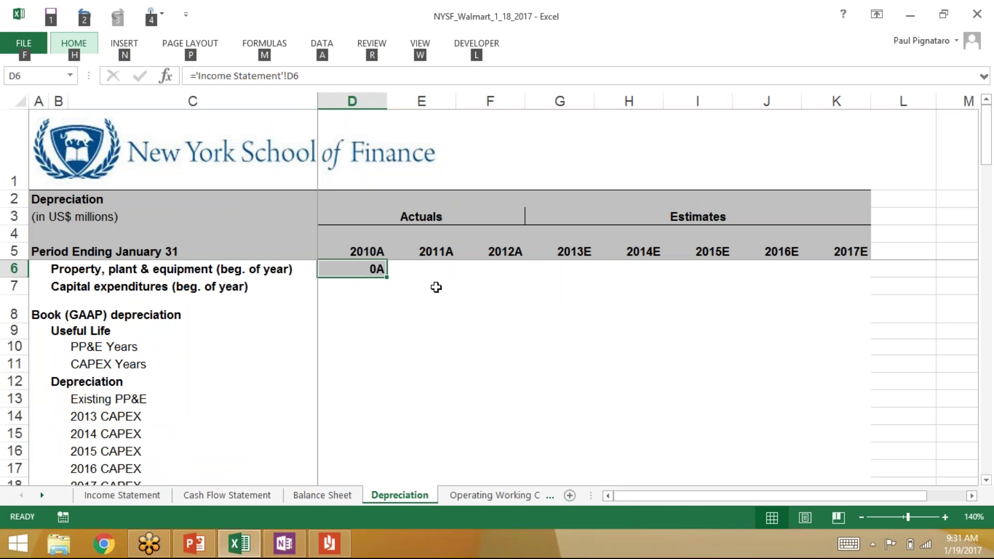
pyautogui.press('Right')
pyautogui.press('Escape')
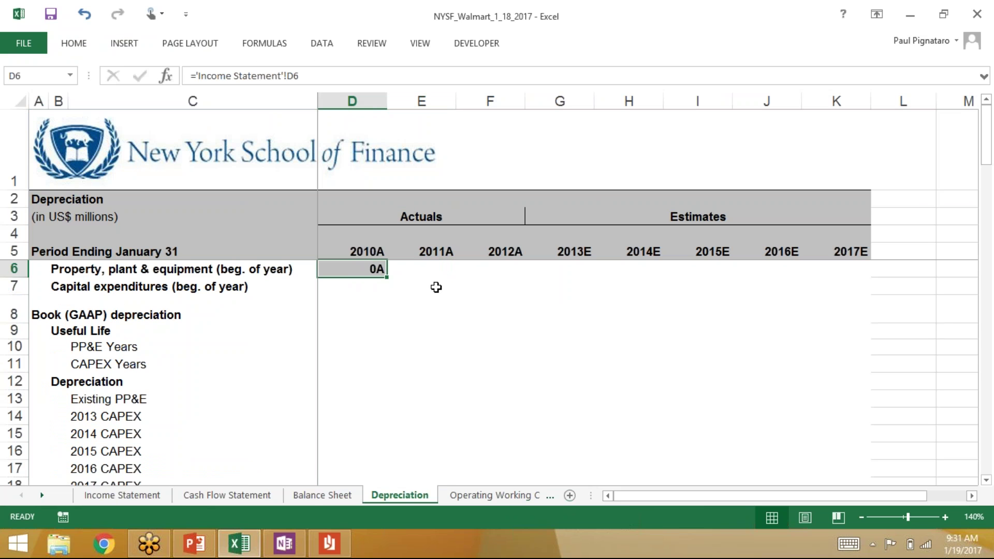
pyautogui.press('Delete')
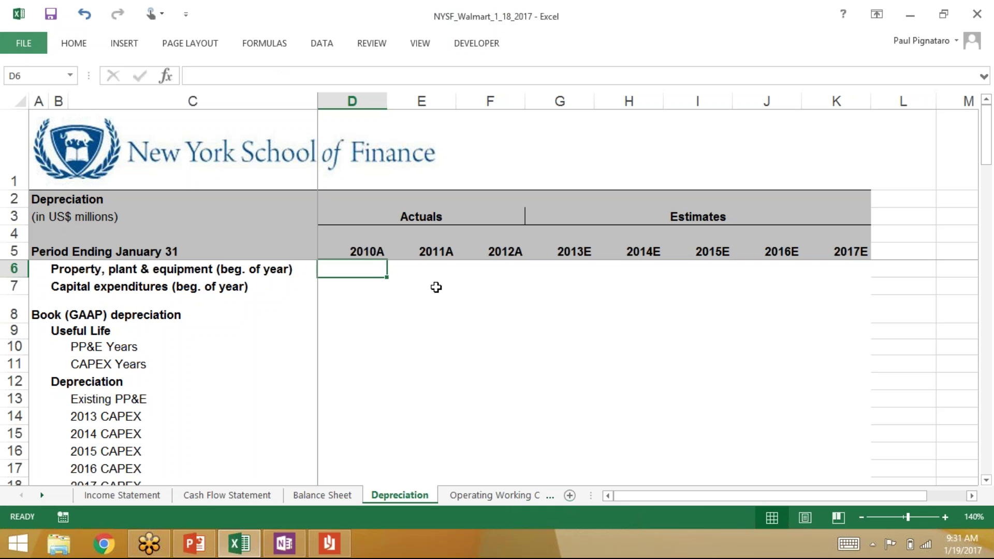
# - Link the 2013E beginning-of-year property, plant & equipment cell to the 2012A balance with ='Balance Sheet'!F14
pyautogui.press('Right')
pyautogui.press('Left')
pyautogui.press('Right')
pyautogui.press('Right')
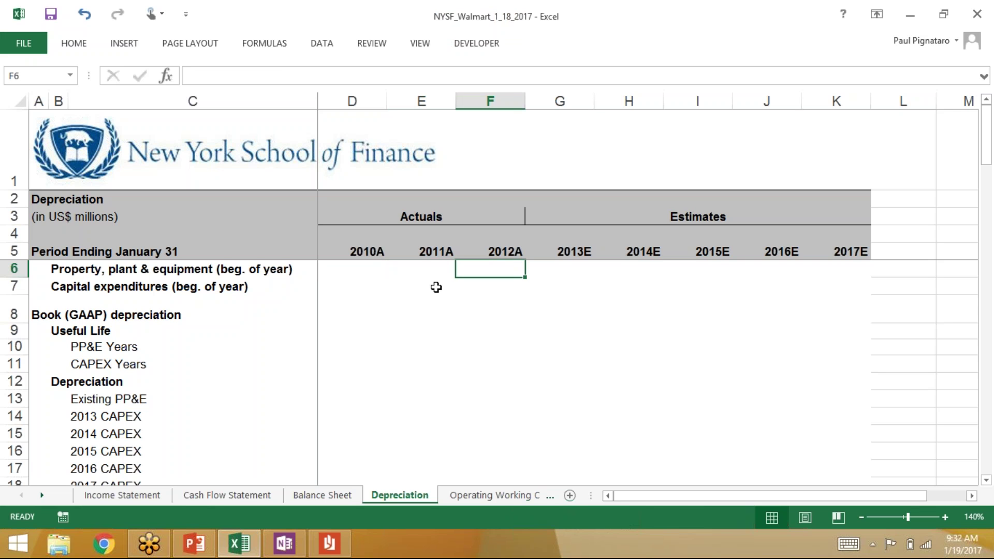
pyautogui.press('Right')
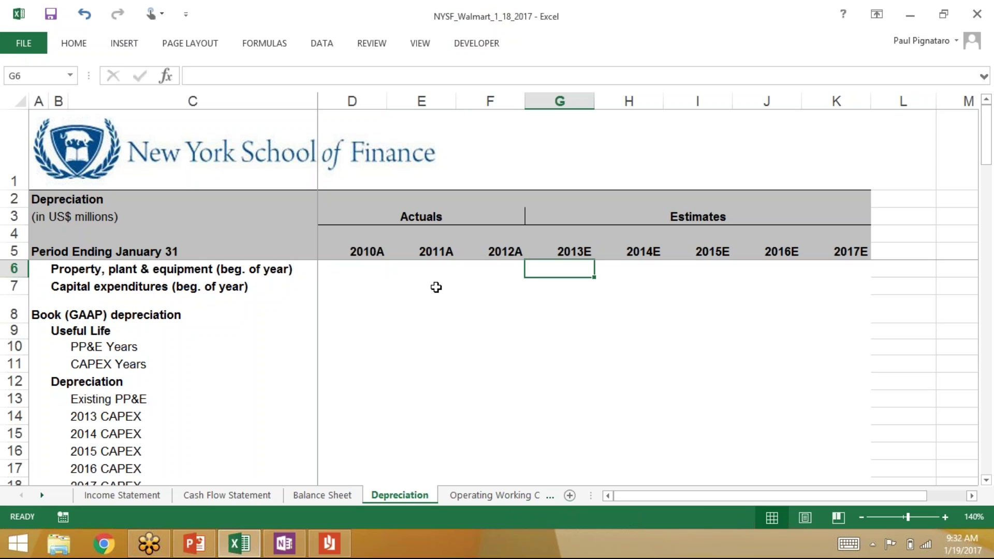
pyautogui.write('=')
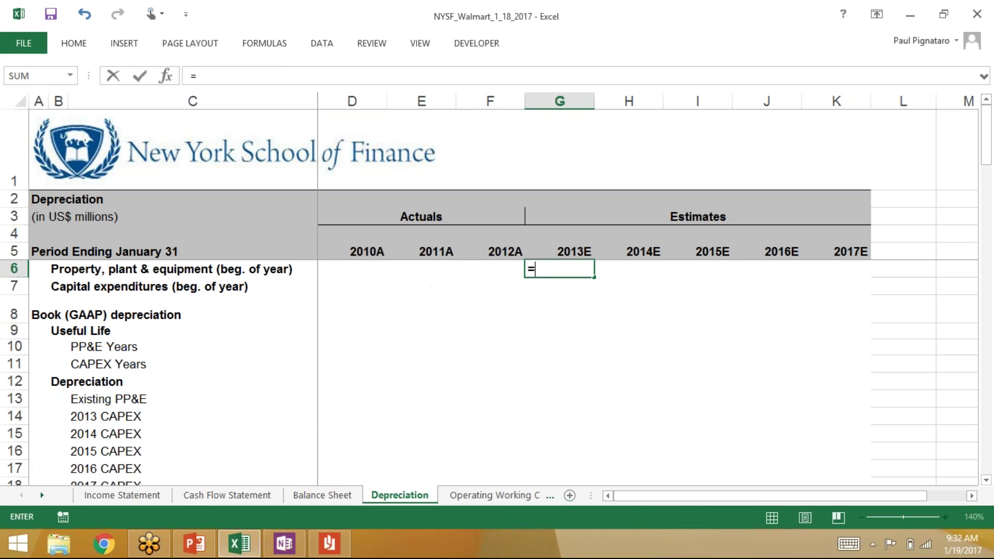
pyautogui.click(316, 495)
pyautogui.click(353, 328)
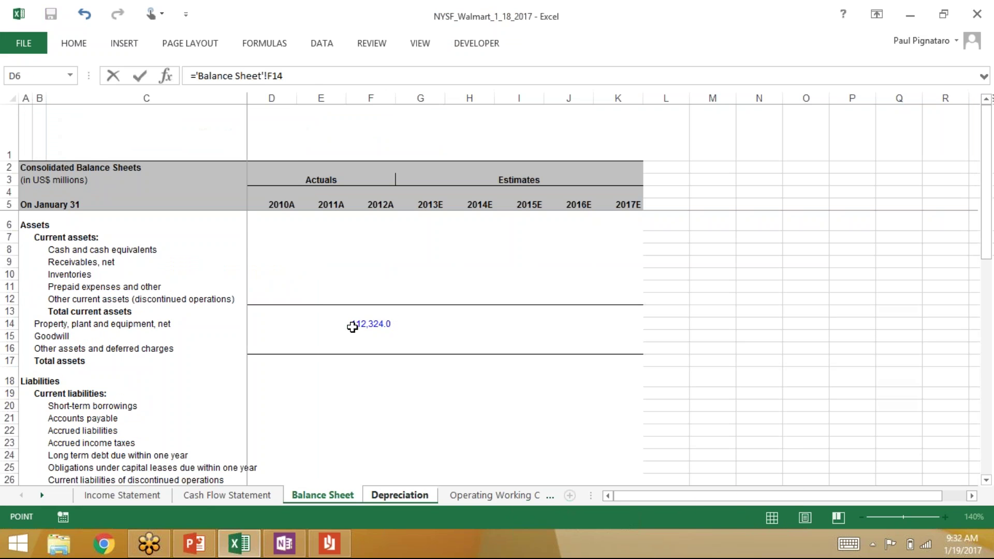
pyautogui.press('Return')
pyautogui.press('Up')
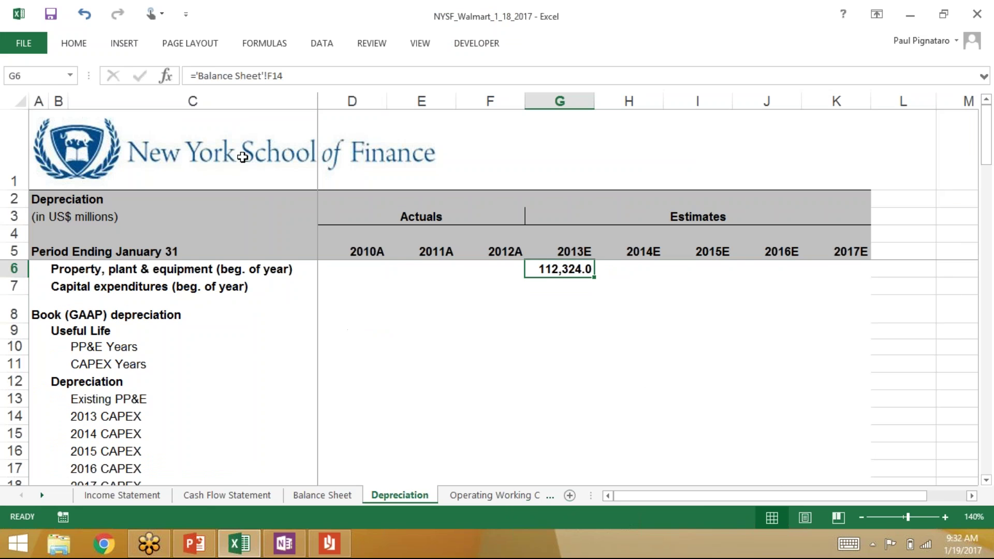
# - Set the font color of the 2013E property, plant & equipment value to blue
pyautogui.click(77, 44)
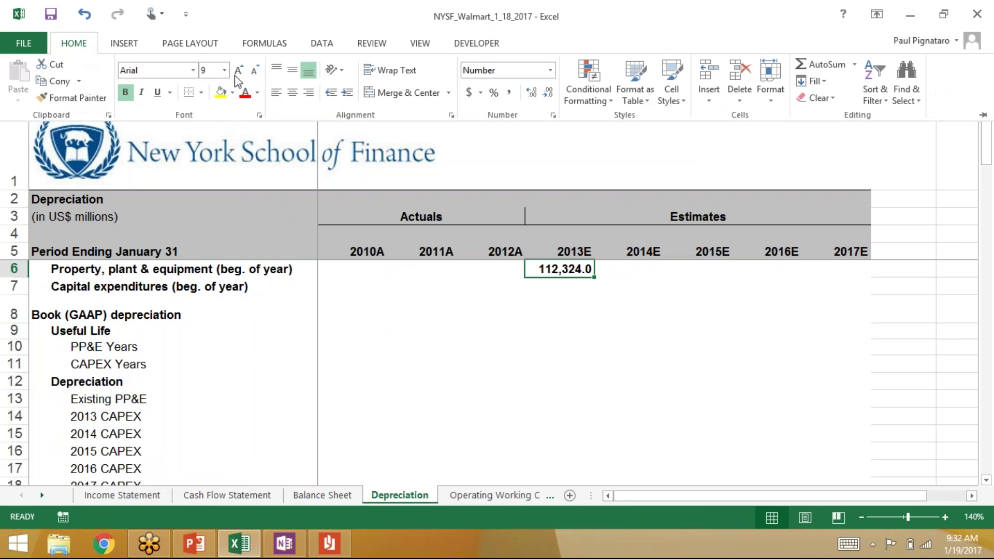
pyautogui.click(257, 93)
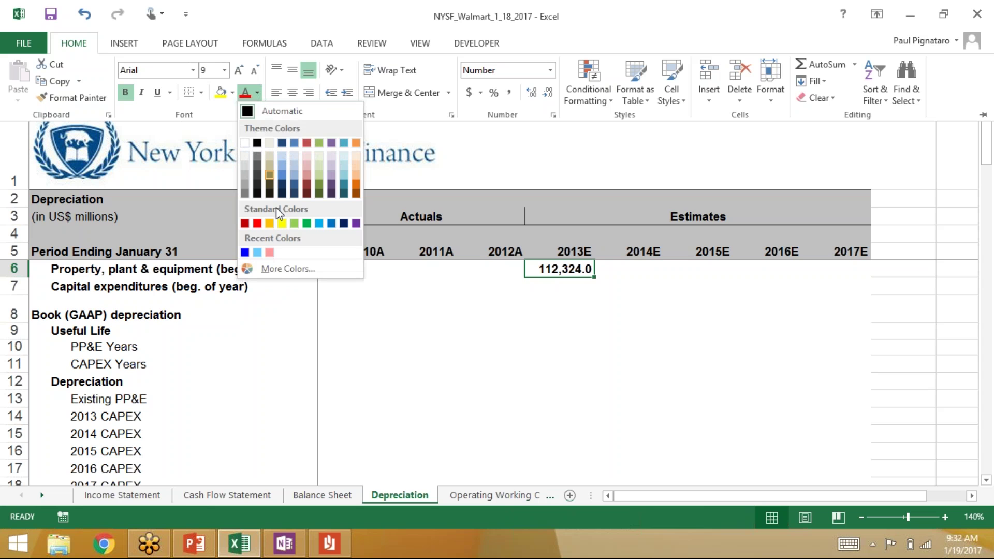
pyautogui.click(245, 252)
pyautogui.click(560, 277)
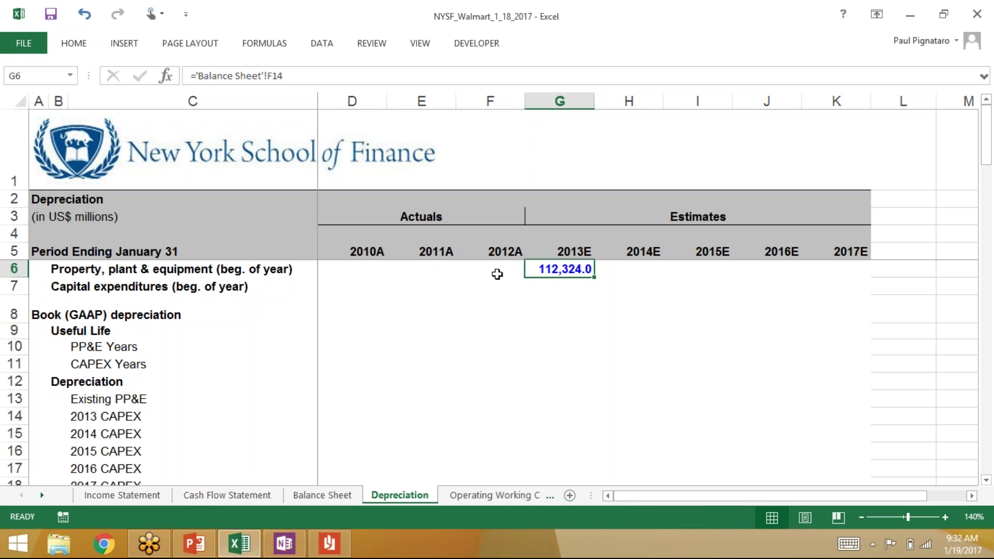
# - Link 2013E capital expenditures to the negative of the Cash Flow Statement's 2013E CAPEX payments in cell G20
pyautogui.press('Down')
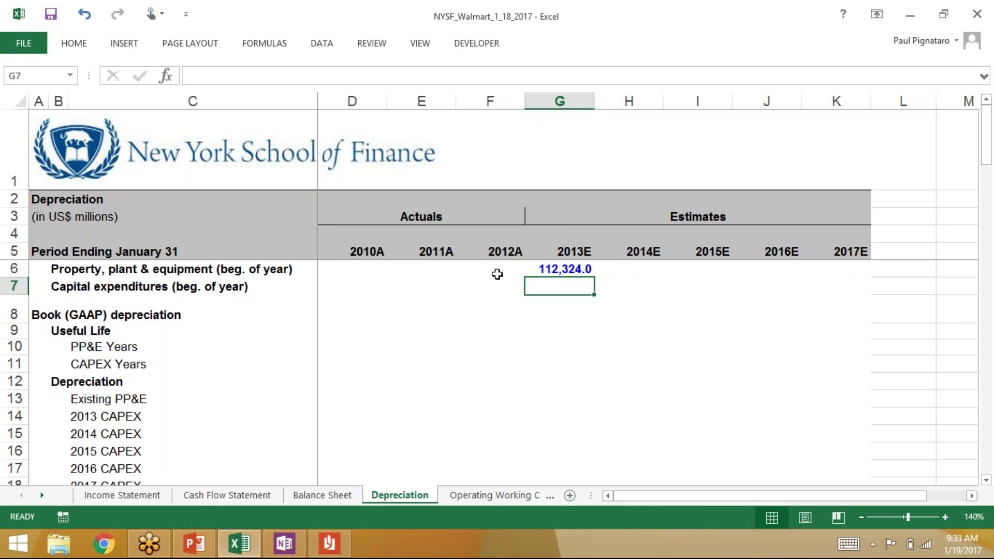
pyautogui.write('-')
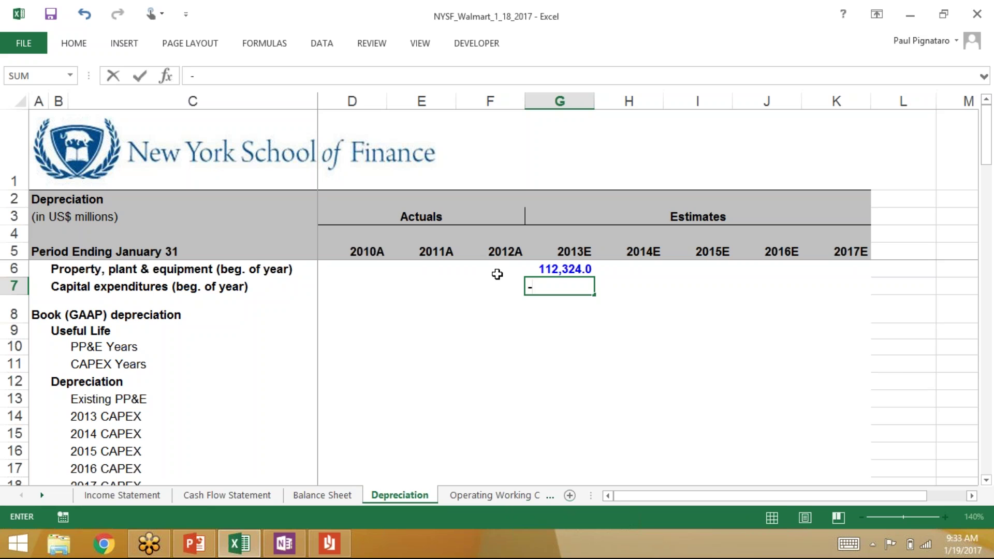
pyautogui.click(258, 495)
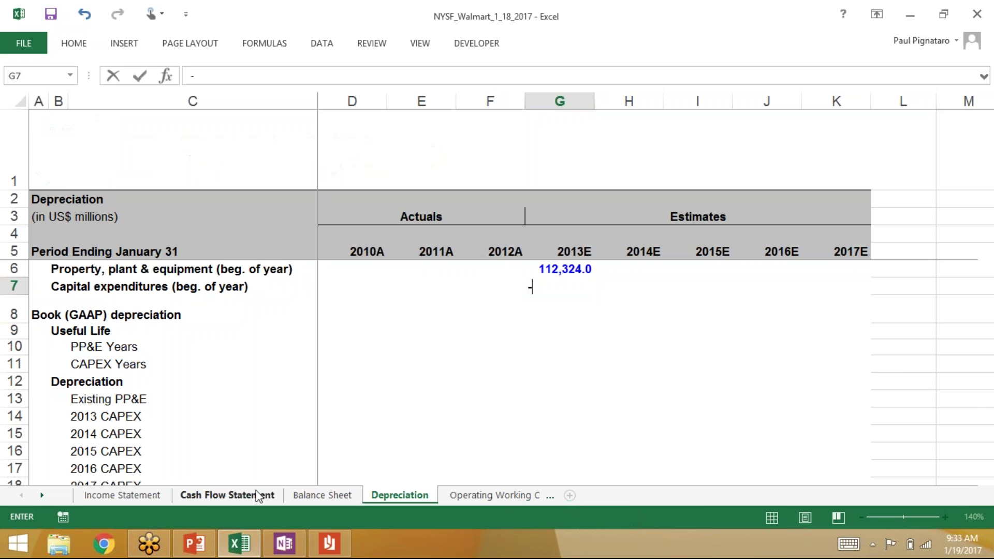
pyautogui.scroll(5, 539, 375)
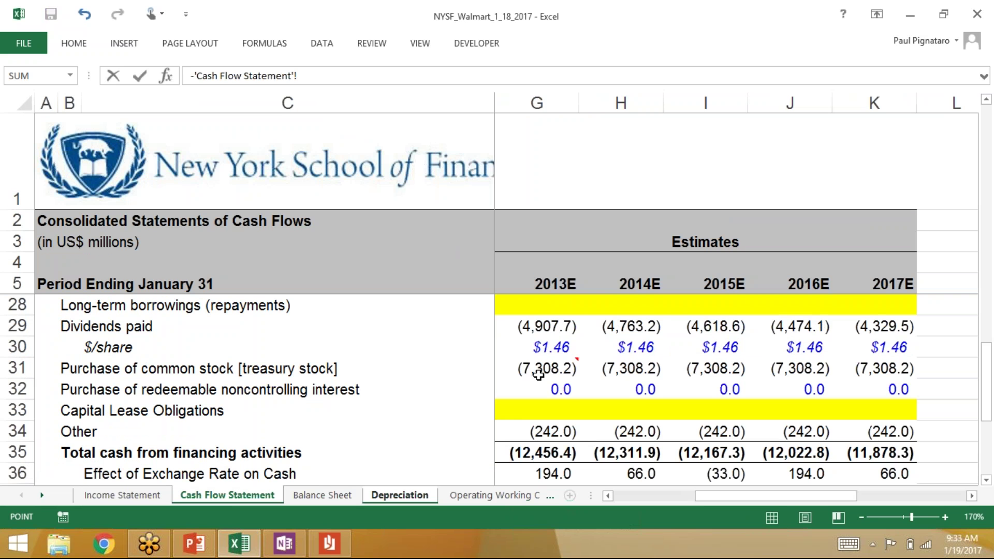
pyautogui.click(539, 305)
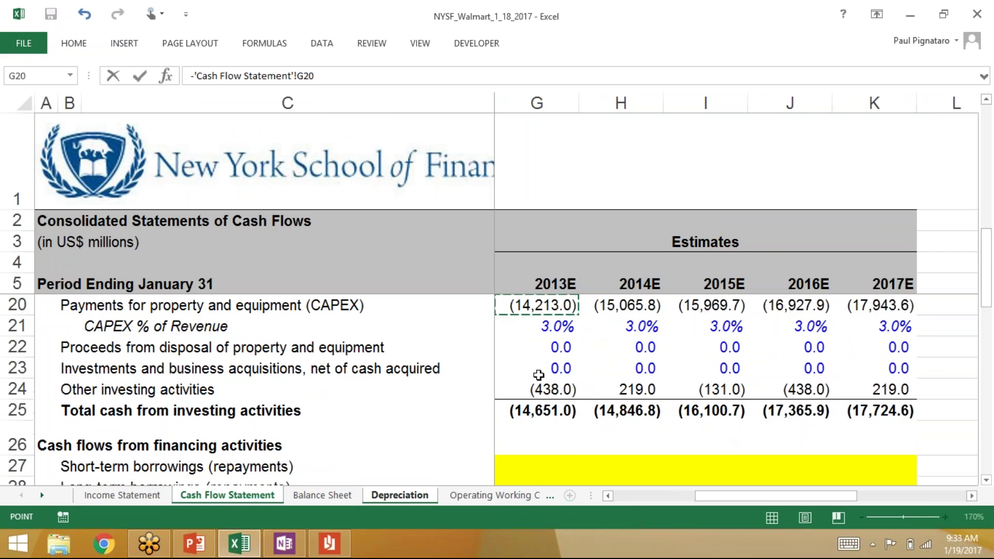
pyautogui.press('Return')
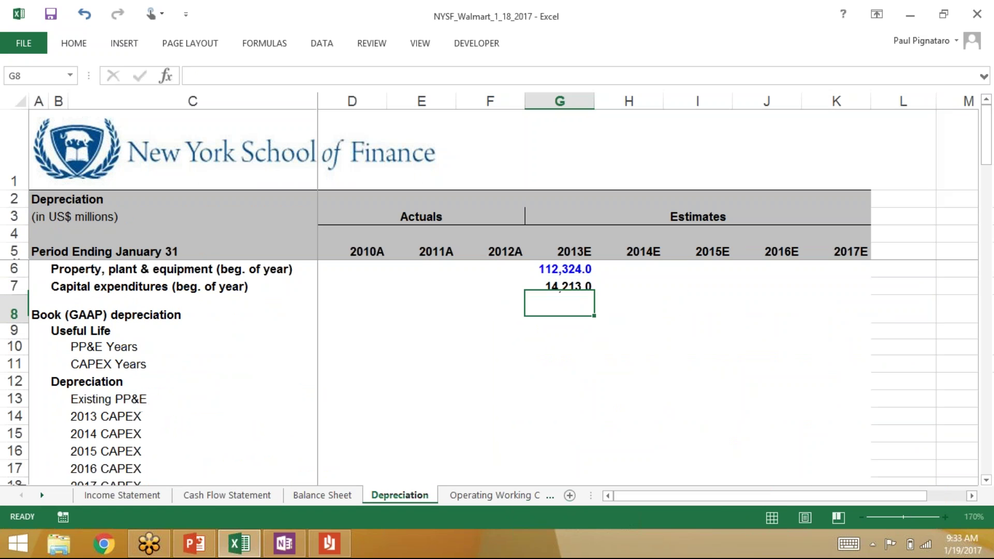
# - Fill the 2013E capital expenditures formula across through 2017E and save the workbook
pyautogui.press('Up')
pyautogui.hotkey('shift', 'Right')
pyautogui.hotkey('shift', 'Right')
pyautogui.hotkey('shift', 'Right')
pyautogui.hotkey('shift', 'Right')
pyautogui.hotkey('shift', 'Right')
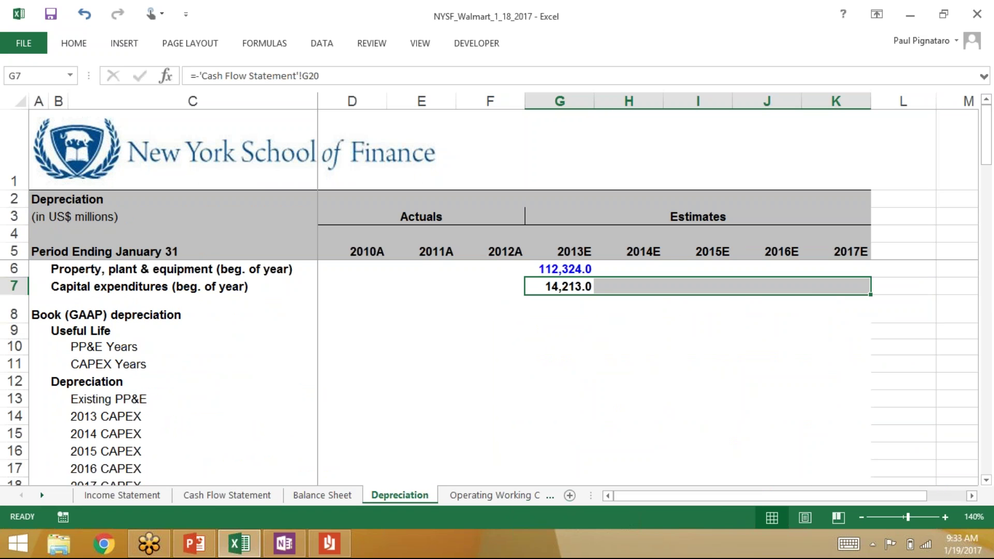
pyautogui.hotkey('ctrl', 'r')
pyautogui.press('Down')
pyautogui.press('Down')
pyautogui.press('Down')
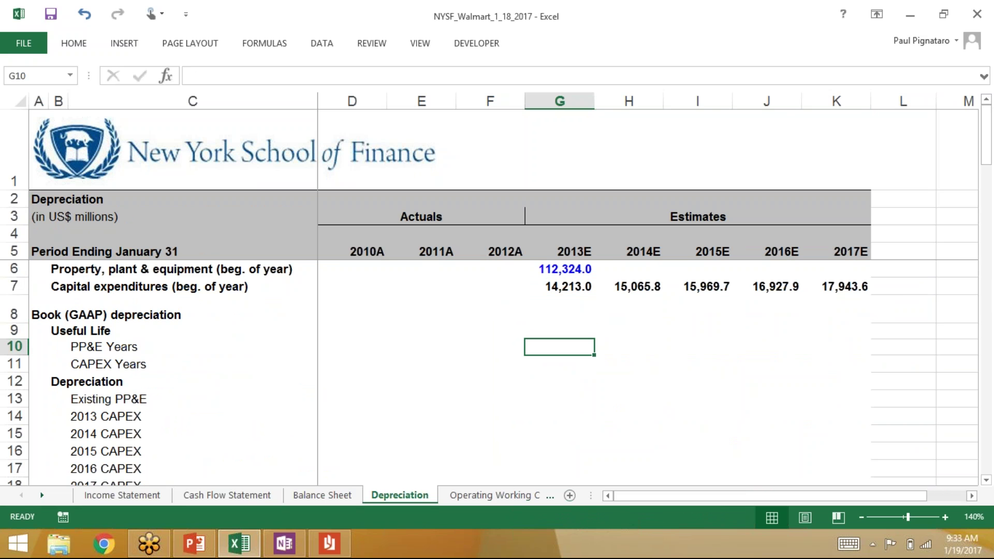
pyautogui.hotkey('ctrl', 's')
pyautogui.hotkey('ctrl', 's')
# - Switch to WalMart_AR.pdf in Reader and search the document for "depreciation"
pyautogui.hotkey('alt', 'Tab')
pyautogui.hotkey('alt', 'Tab')
pyautogui.hotkey('alt', 'Tab')
pyautogui.hotkey('alt', 'Tab')
pyautogui.hotkey('alt', 'Tab')
pyautogui.hotkey('alt', 'Tab')
pyautogui.hotkey('alt', 'Tab')
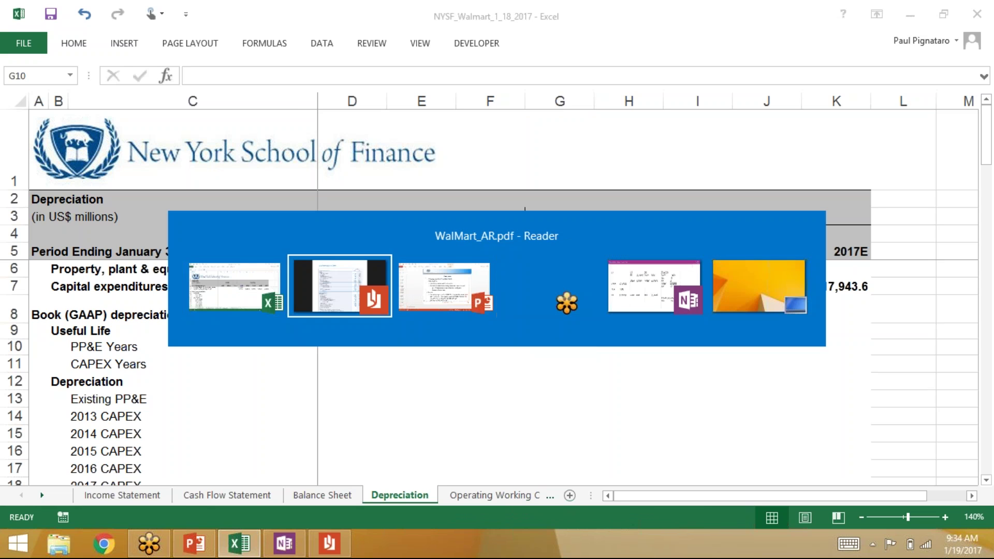
pyautogui.hotkey('ctrl', 'f')
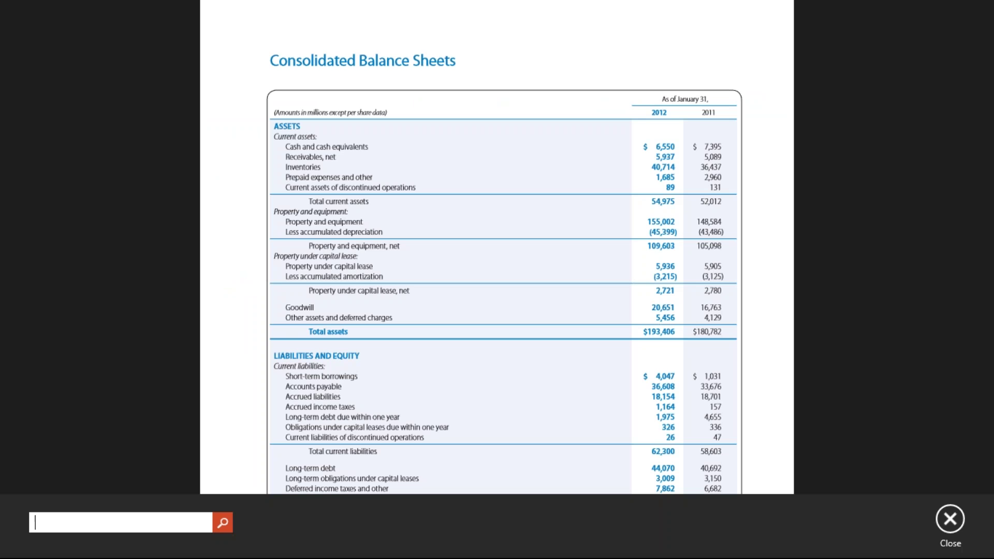
pyautogui.write('depreciation')
pyautogui.press('Return')
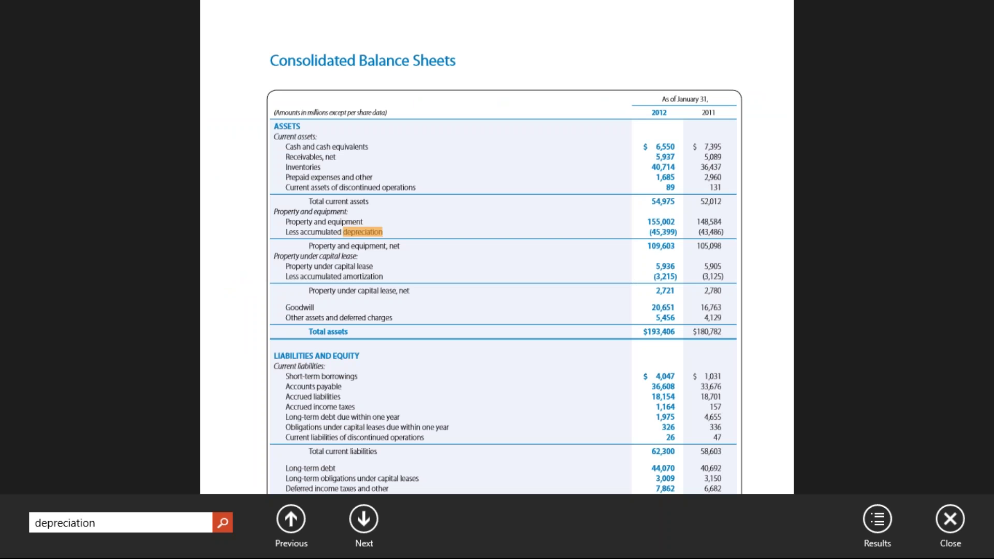
# - Go through the "depreciation" matches in the annual report, looking for how property and equipment is depreciated
pyautogui.click(364, 519)
pyautogui.click(365, 521)
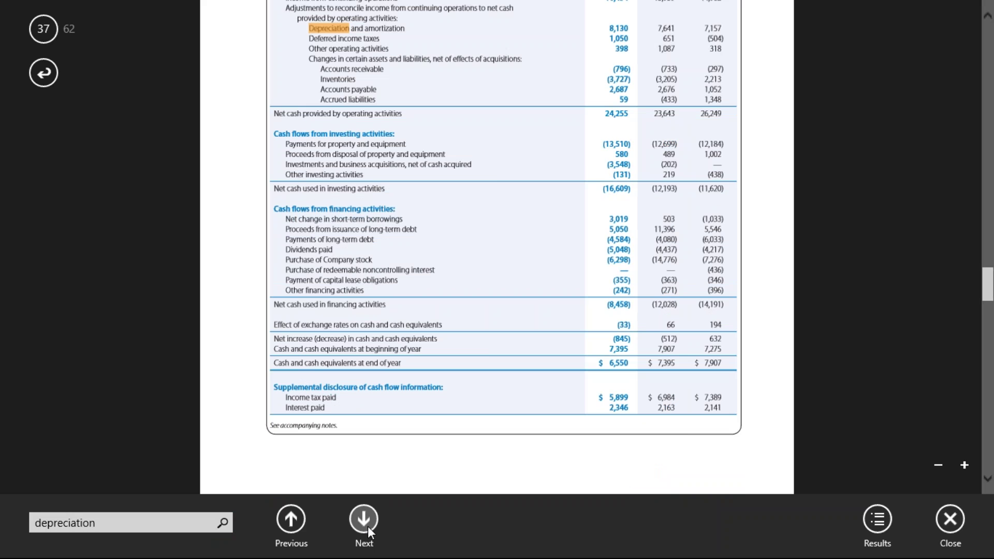
pyautogui.click(365, 520)
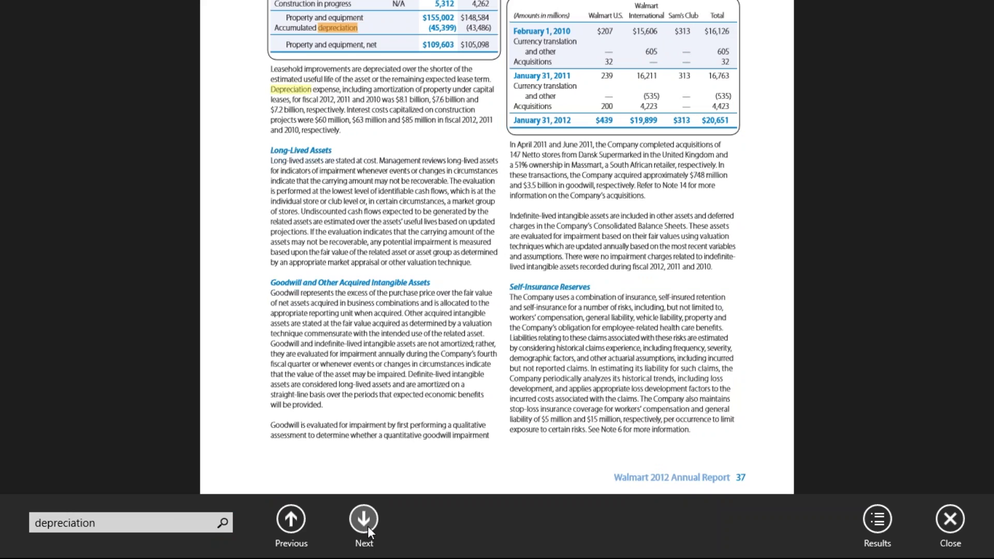
pyautogui.click(364, 519)
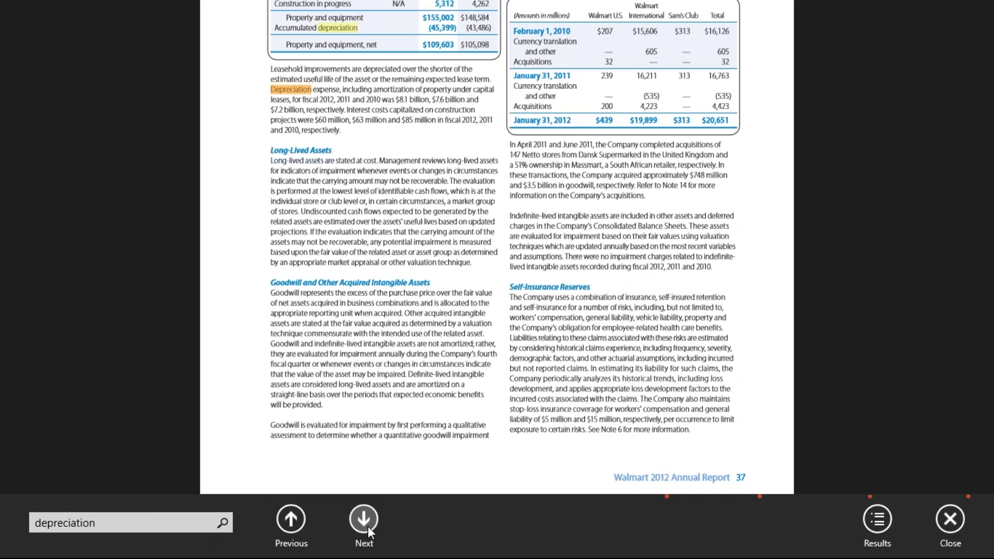
pyautogui.click(356, 513)
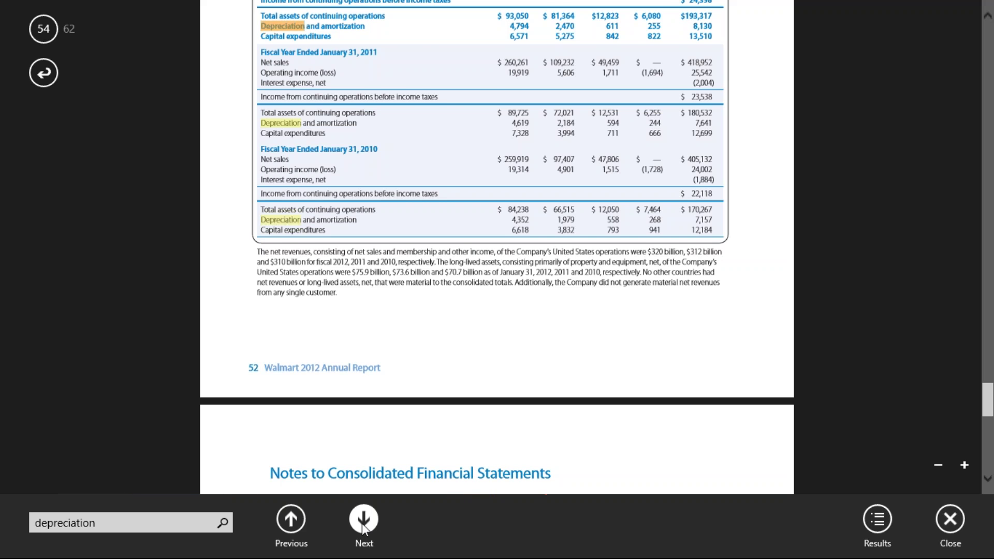
pyautogui.click(363, 522)
pyautogui.click(363, 524)
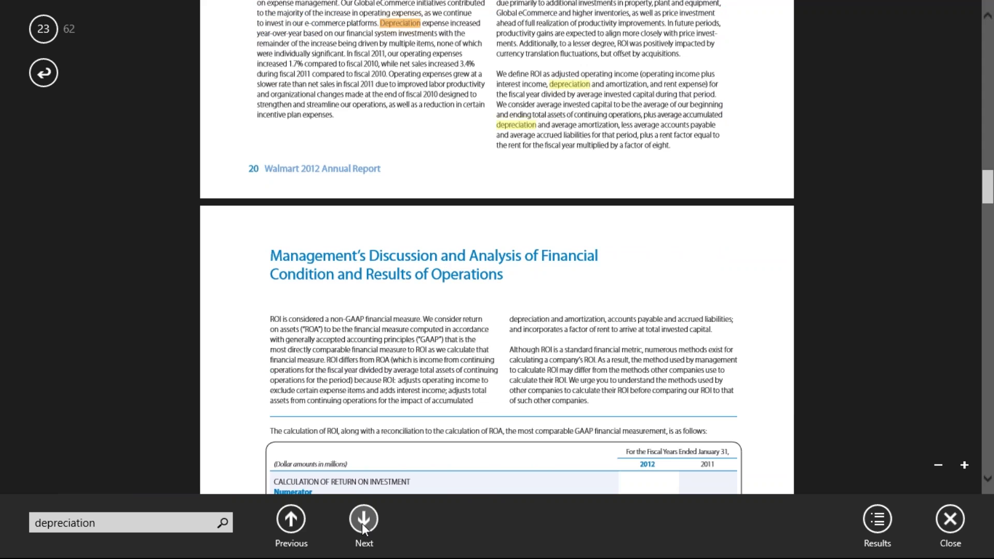
pyautogui.click(363, 523)
pyautogui.click(363, 522)
pyautogui.click(363, 522)
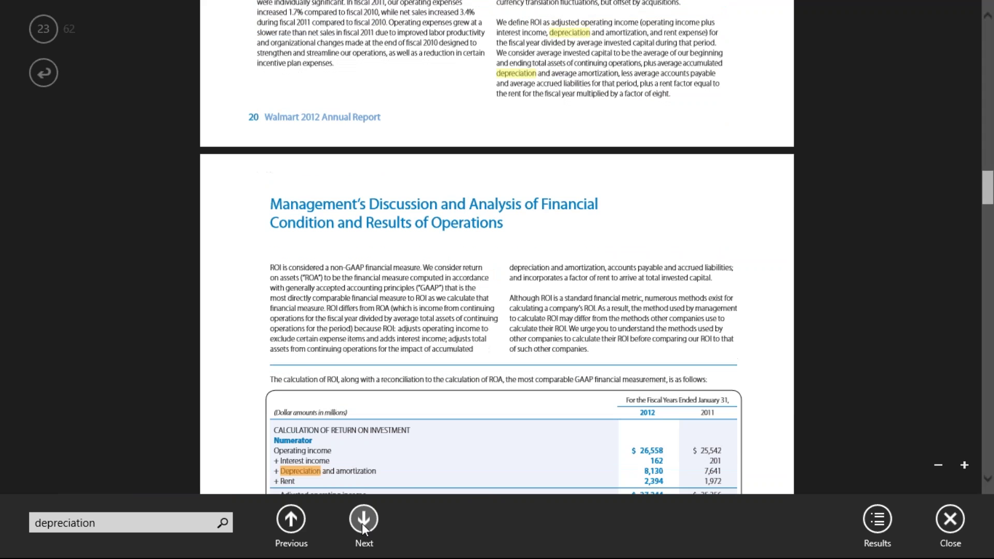
pyautogui.click(363, 522)
pyautogui.click(363, 522)
pyautogui.click(363, 522)
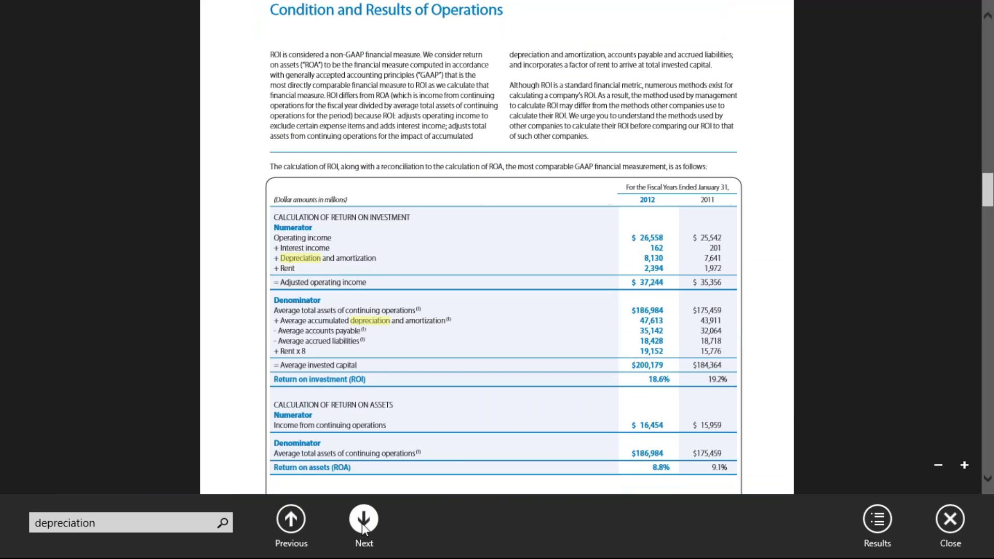
pyautogui.click(363, 522)
pyautogui.click(363, 522)
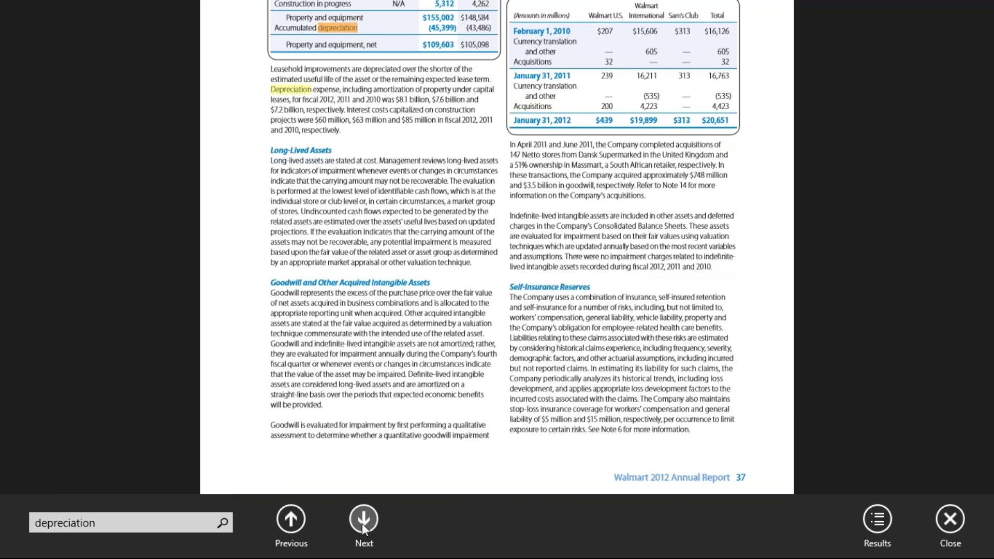
pyautogui.click(362, 523)
pyautogui.click(362, 524)
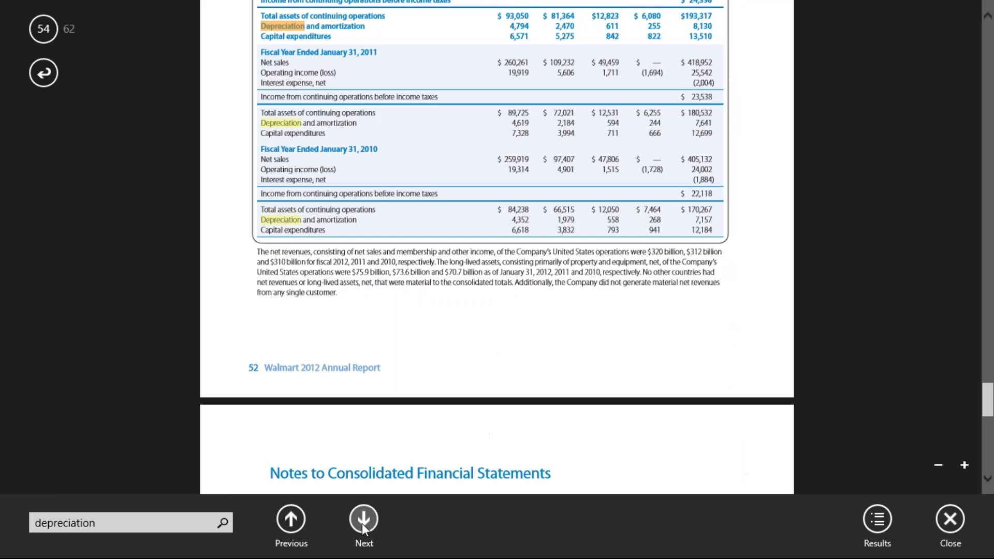
pyautogui.click(362, 524)
pyautogui.click(362, 523)
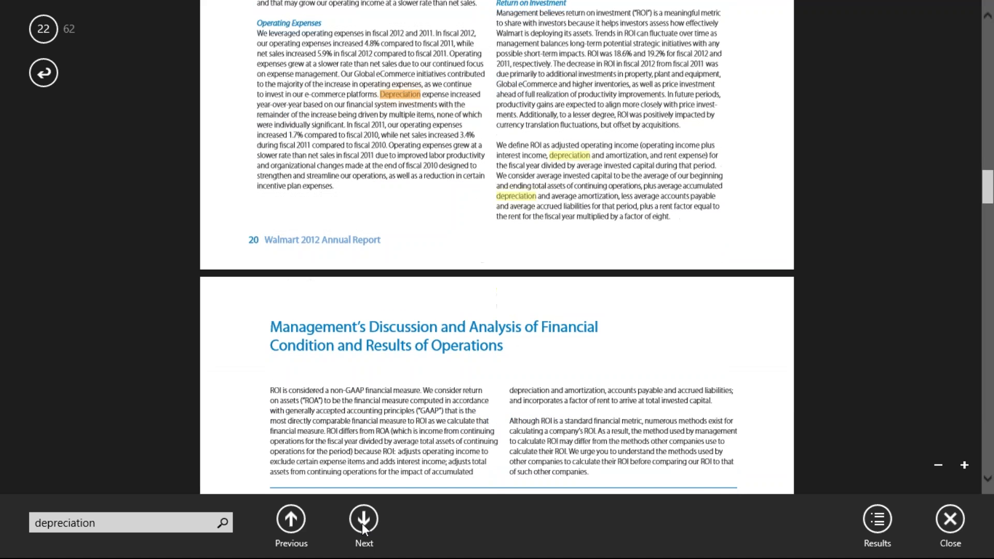
pyautogui.click(365, 519)
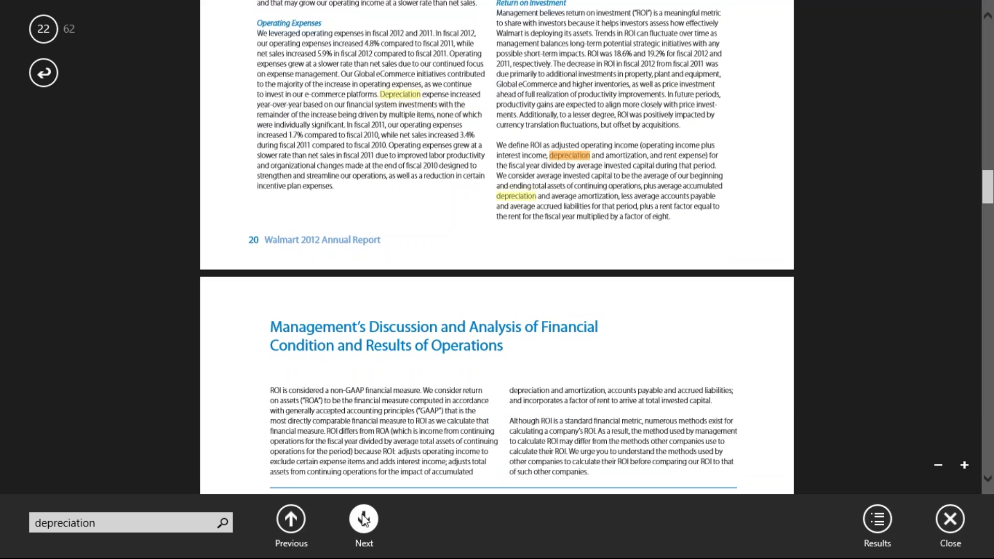
pyautogui.click(364, 520)
pyautogui.click(364, 519)
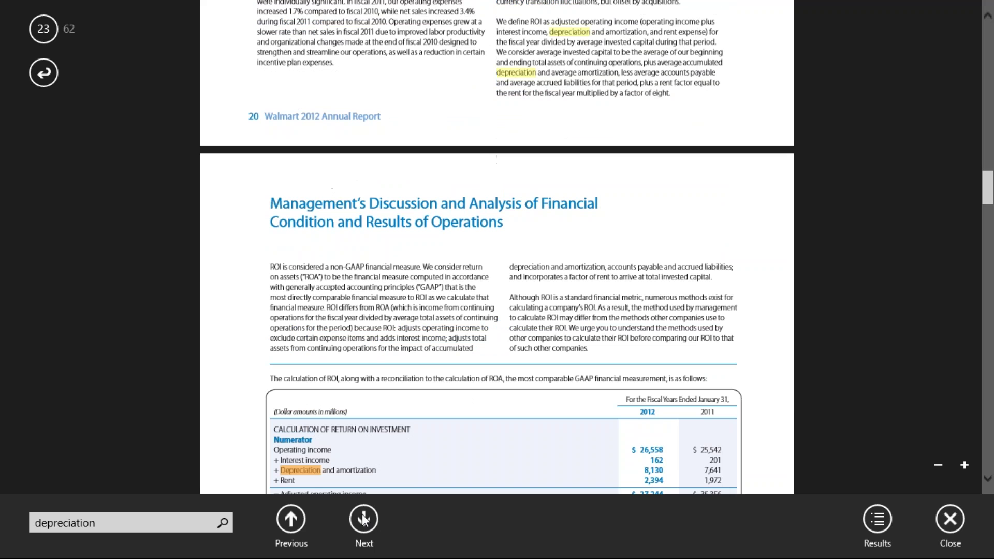
# - Search the annual report for "useful" and go to the estimated useful lives table in the Property and Equipment note
pyautogui.click(188, 522)
pyautogui.write('useful')
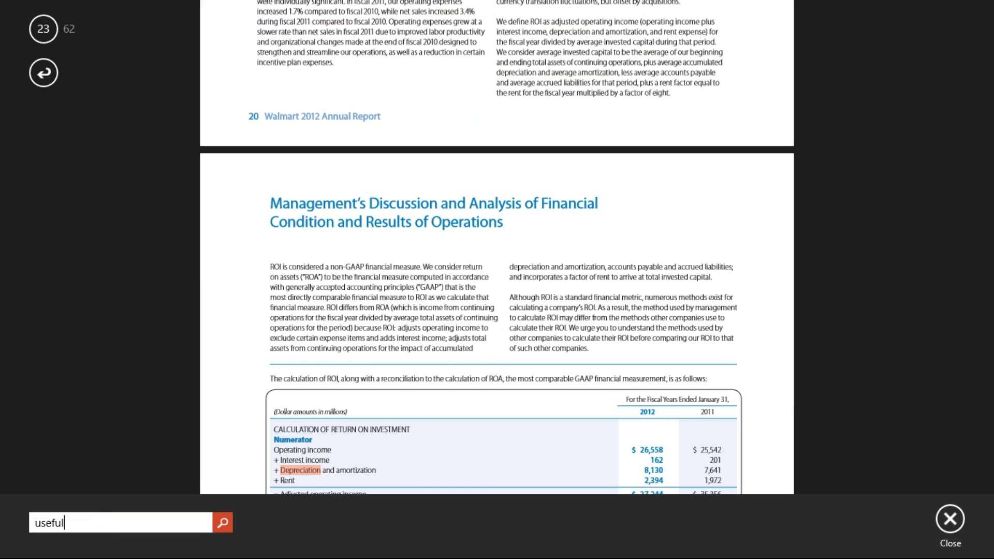
pyautogui.click(219, 526)
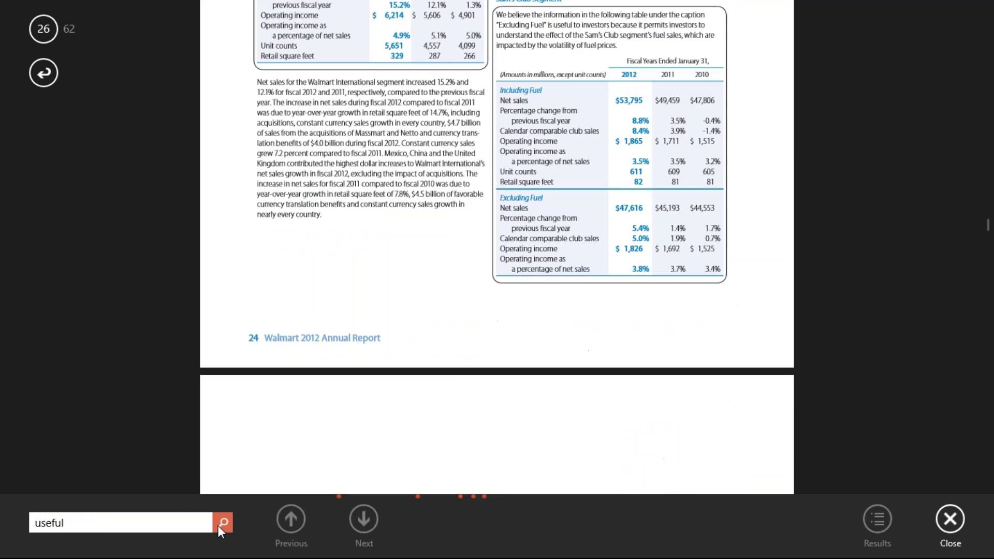
pyautogui.click(365, 521)
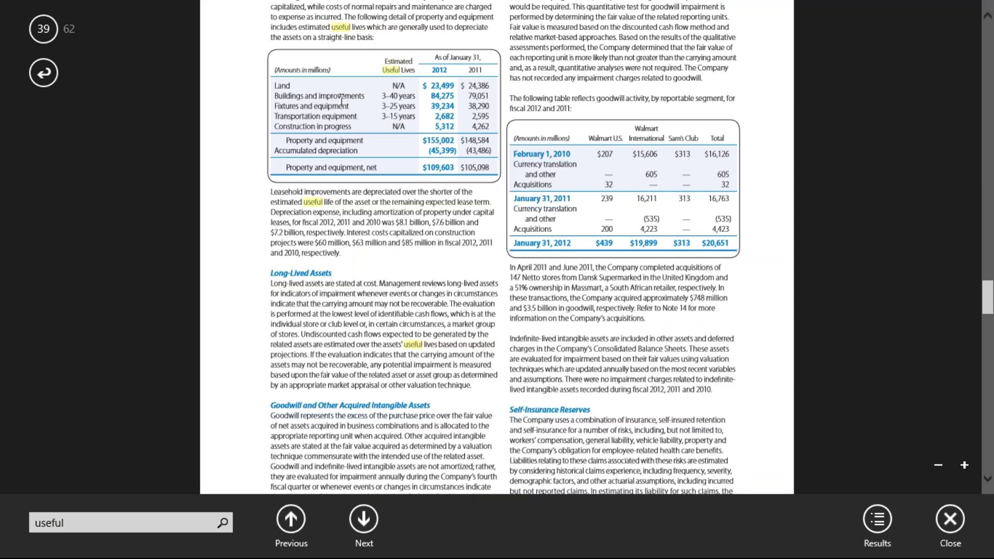
pyautogui.scroll(1, 333, 125)
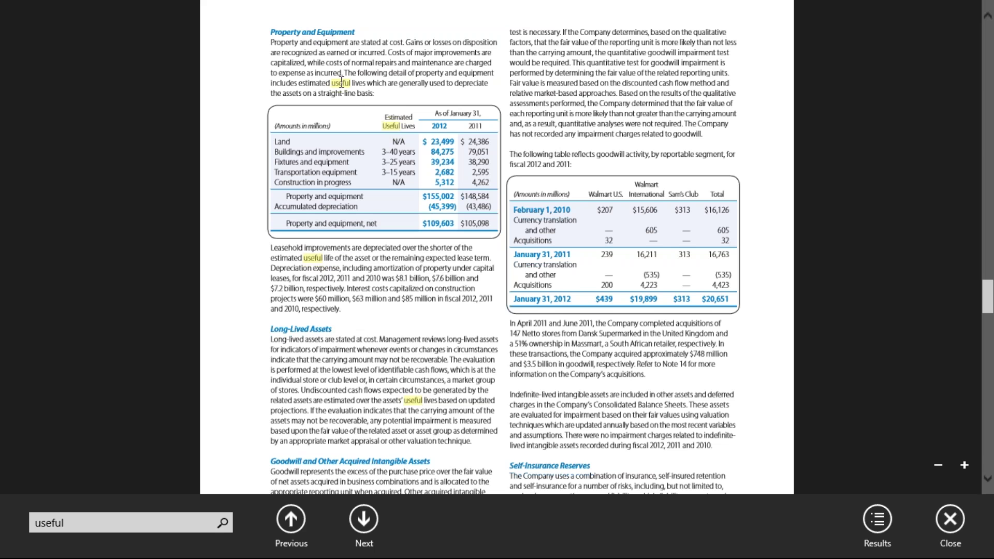
# - Examine the straight-line depreciation wording and the useful-life ranges by asset class in the Property and Equipment note
pyautogui.moveTo(371, 92); pyautogui.dragTo(455, 84)
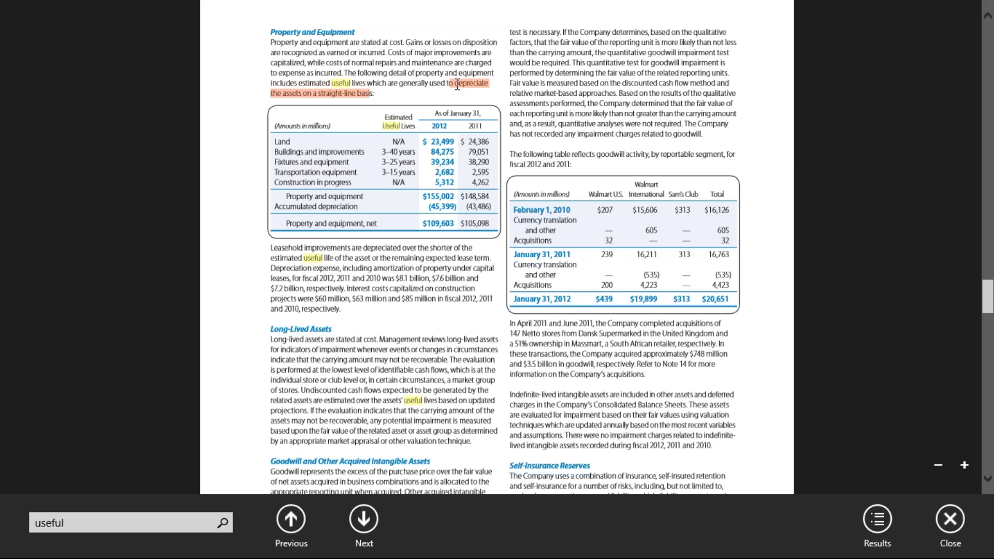
pyautogui.click(316, 94)
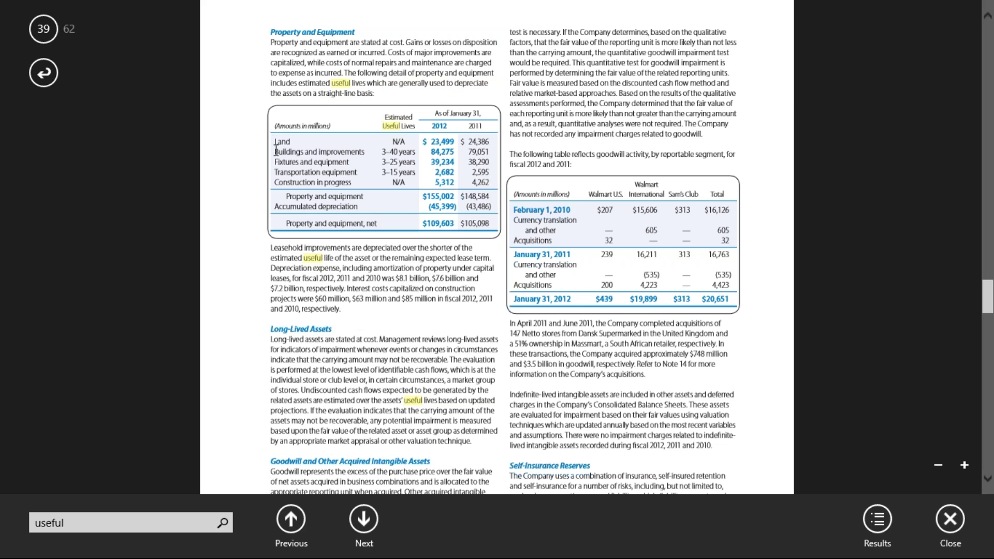
pyautogui.moveTo(275, 151); pyautogui.dragTo(488, 185)
pyautogui.click(411, 182)
pyautogui.moveTo(275, 153); pyautogui.dragTo(420, 154)
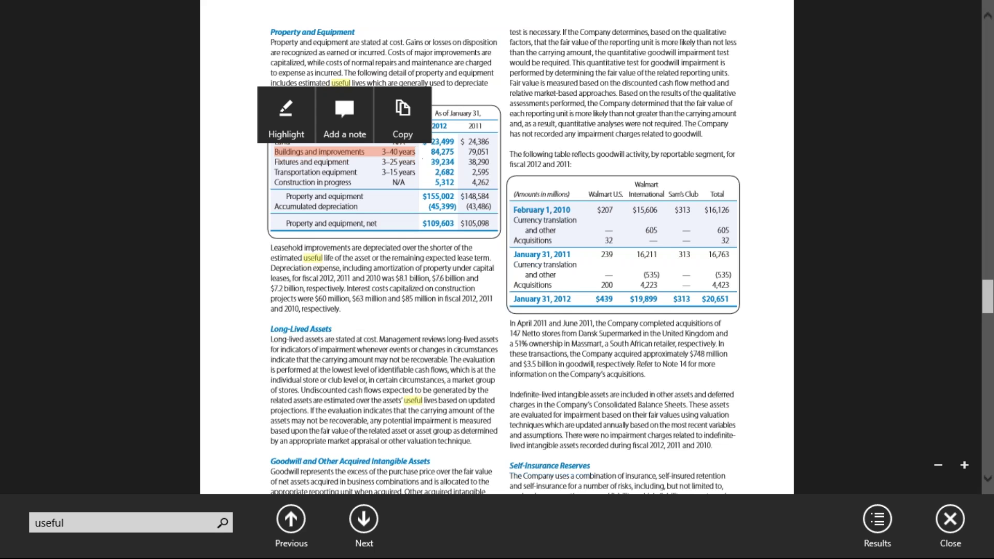
pyautogui.click(394, 166)
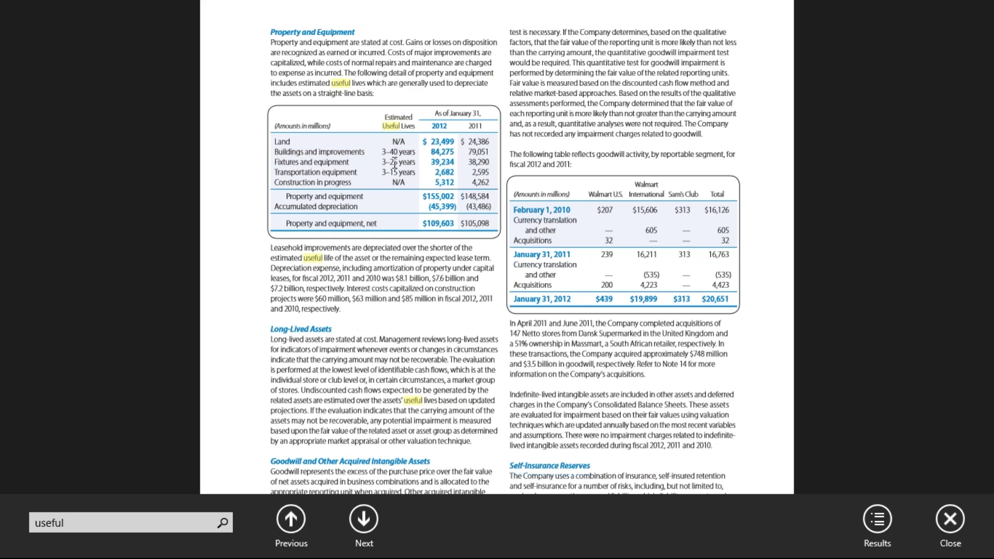
# - Switch back to the Excel workbook and set the 2013E PP&E useful life in G10 to 20 years
pyautogui.hotkey('alt', 'Tab')
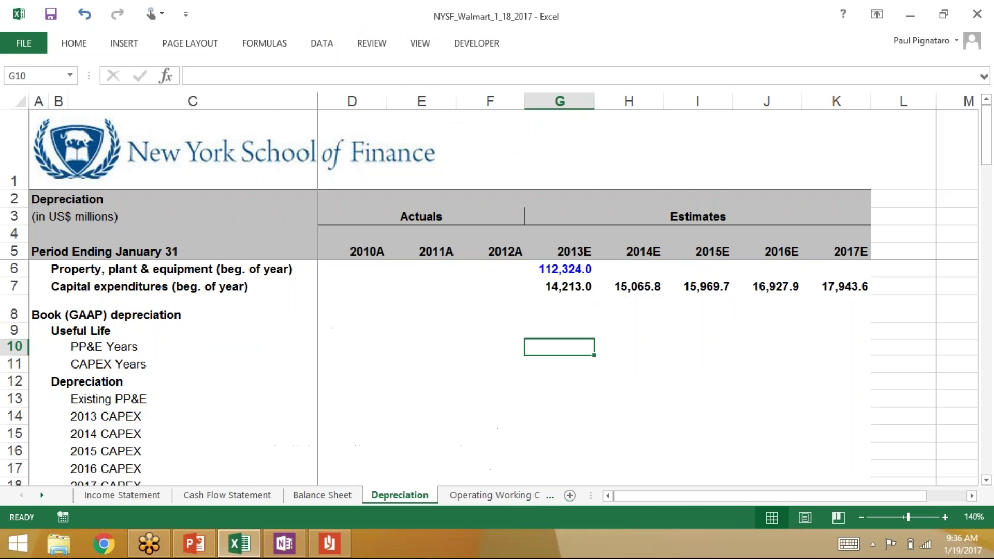
pyautogui.write('20')
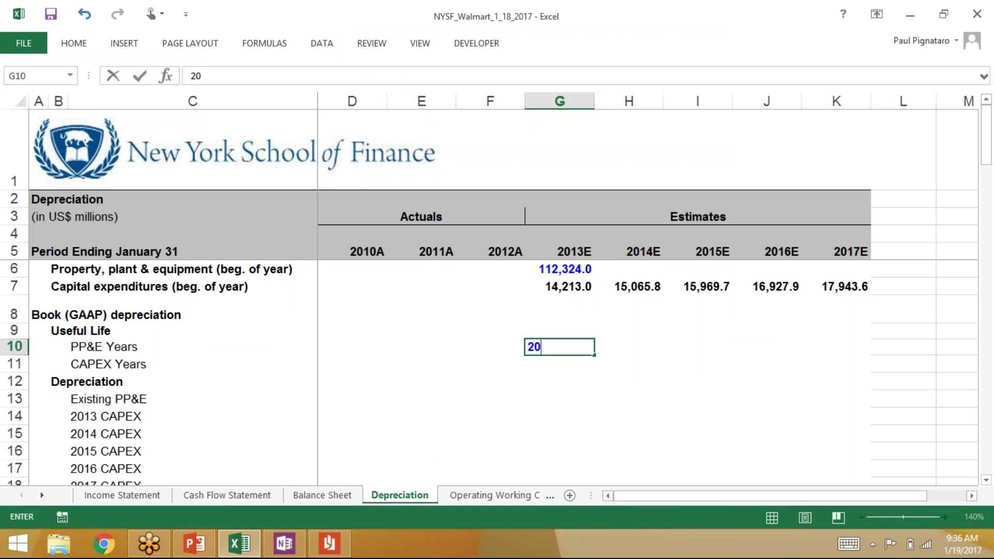
pyautogui.press('Return')
pyautogui.press('Up')
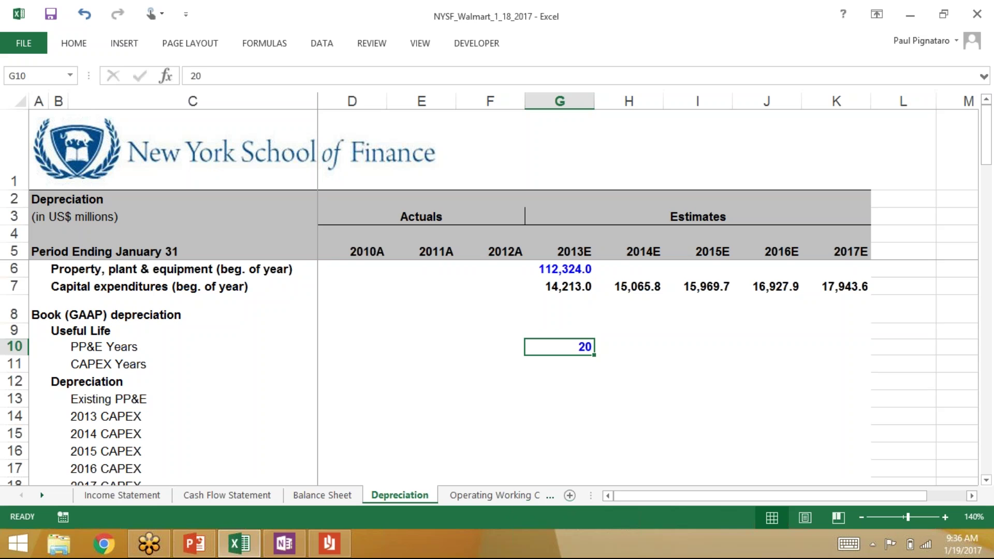
# - Compare the PP&E Years and CAPEX Years rows in the Useful Life section
pyautogui.press('Down')
pyautogui.press('Up')
pyautogui.press('Down')
pyautogui.press('Down')
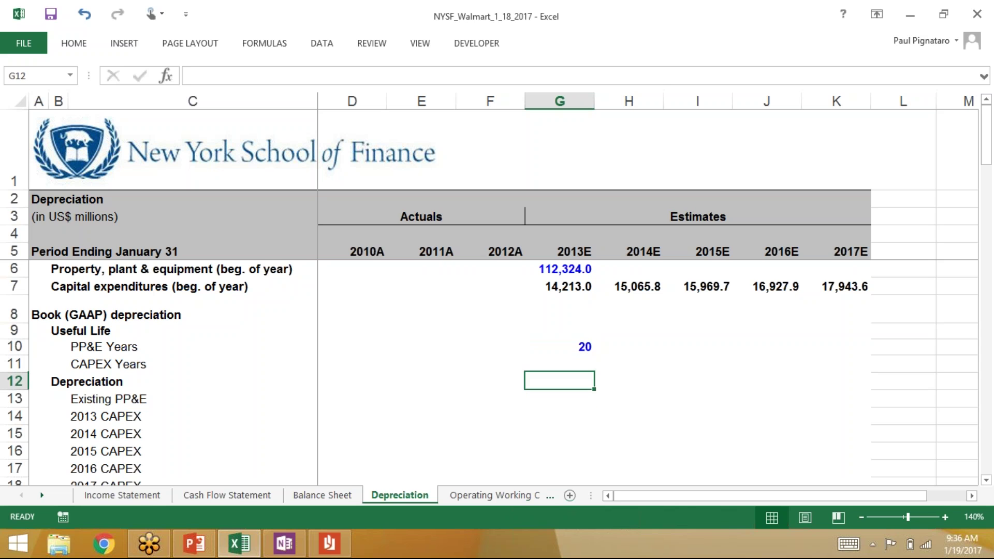
pyautogui.press('Up')
pyautogui.press('Up')
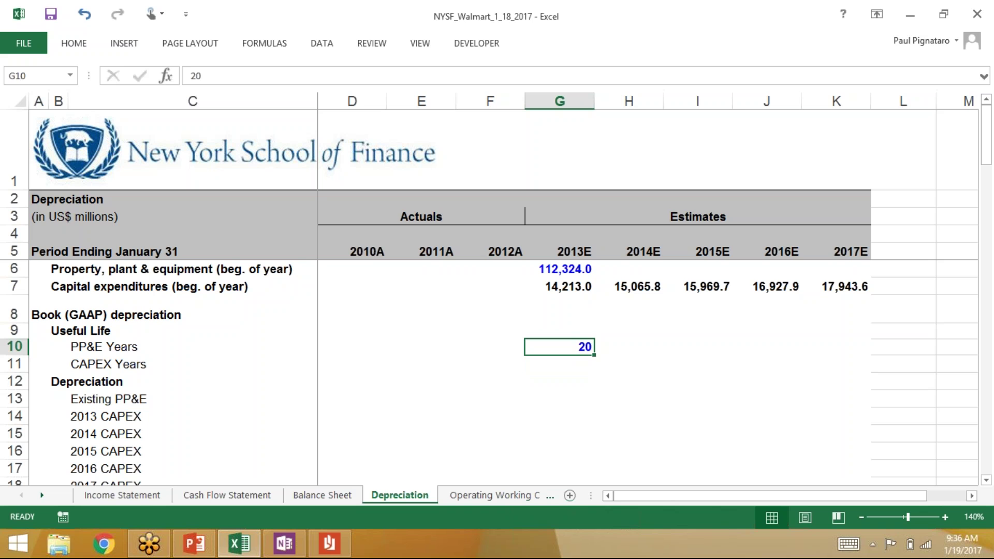
pyautogui.hotkey('shift', 'space')
pyautogui.press('Down')
pyautogui.hotkey('shift', 'space')
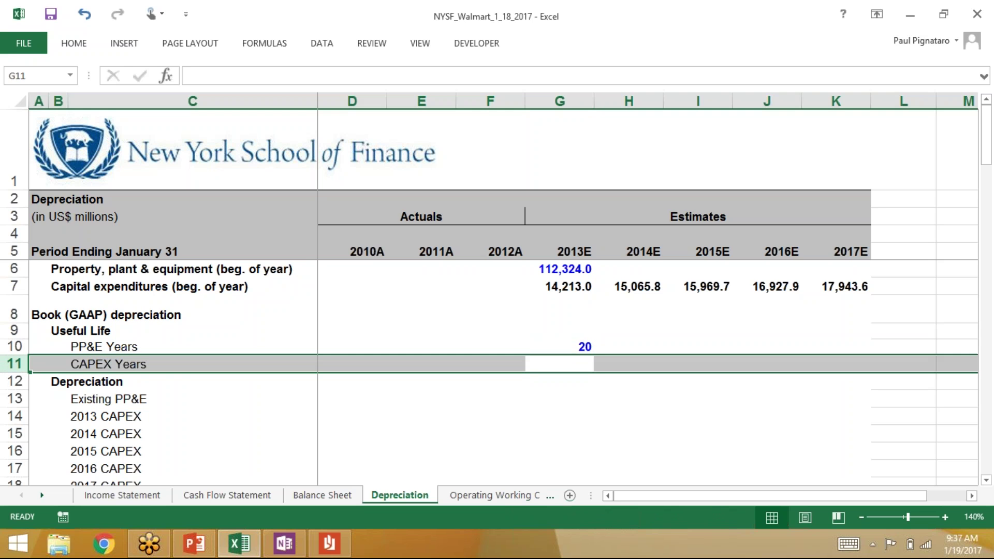
pyautogui.press('Up')
pyautogui.hotkey('shift', 'space')
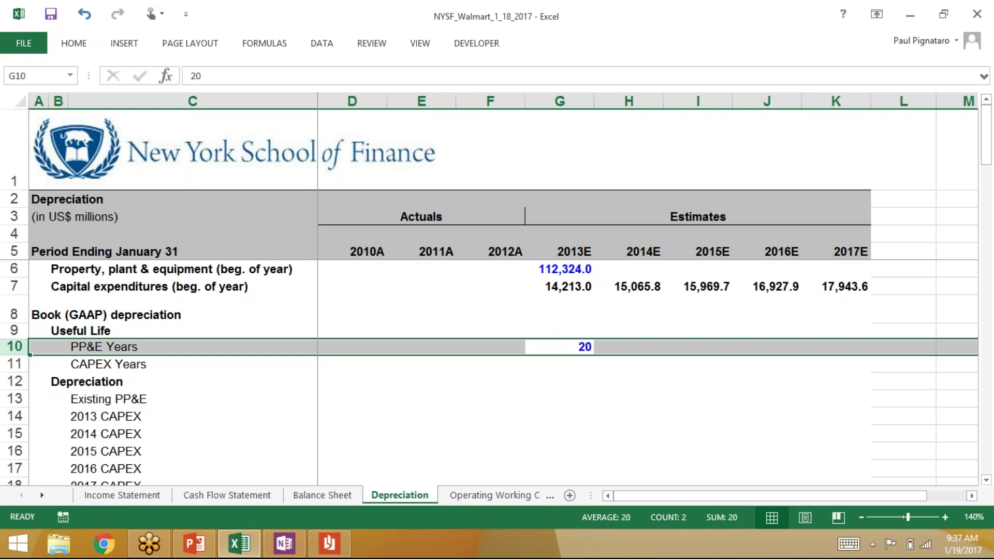
pyautogui.hotkey('shift', 'BackSpace')
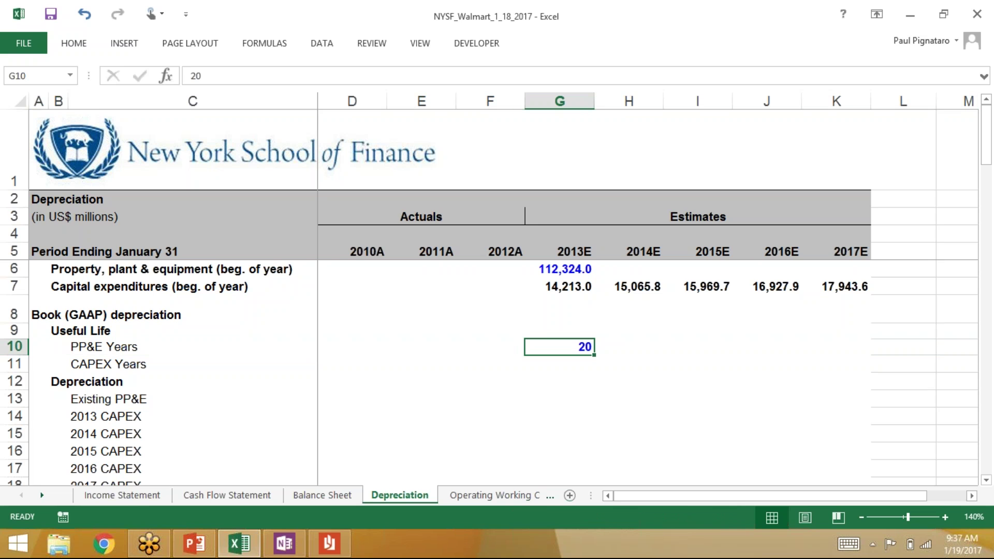
# - Review the book depreciation rows from Existing PP&E through 2017 CAPEX
pyautogui.press('Down')
pyautogui.press('Down')
pyautogui.press('Down')
pyautogui.press('Down')
pyautogui.press('Down')
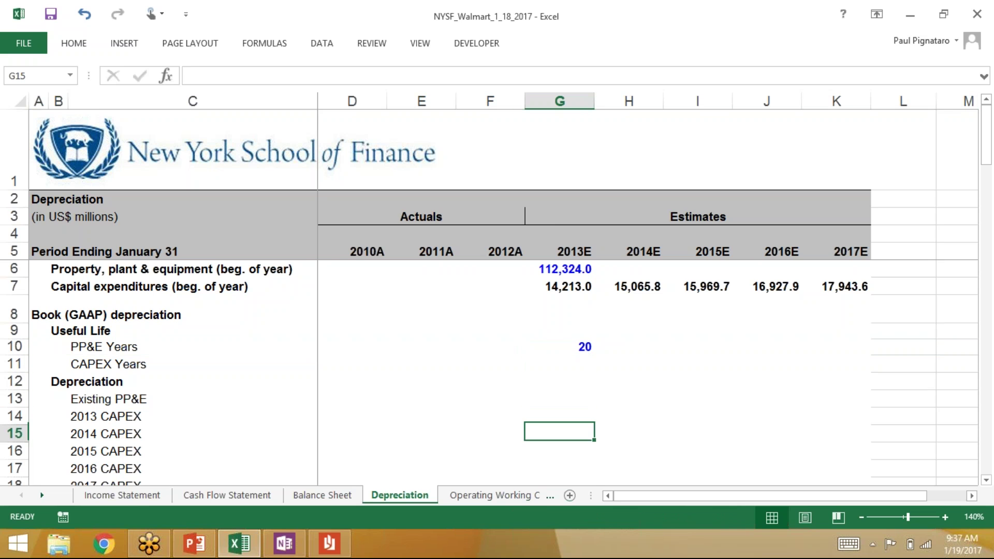
pyautogui.press('Down')
pyautogui.press('Down')
pyautogui.press('Down')
pyautogui.press('Down')
pyautogui.press('Down')
pyautogui.press('Up')
pyautogui.press('Up')
pyautogui.press('Up')
pyautogui.press('Up')
pyautogui.press('Up')
pyautogui.press('Up')
pyautogui.press('Up')
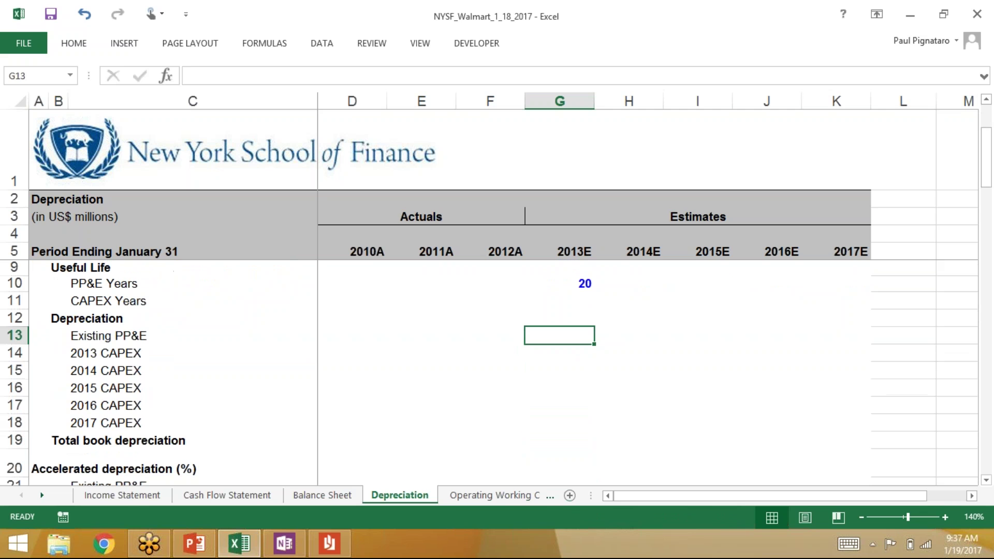
pyautogui.hotkey('shift', 'space')
pyautogui.hotkey('shift', 'Down')
pyautogui.hotkey('shift', 'Down')
pyautogui.hotkey('shift', 'Down')
pyautogui.hotkey('shift', 'Down')
pyautogui.hotkey('shift', 'Down')
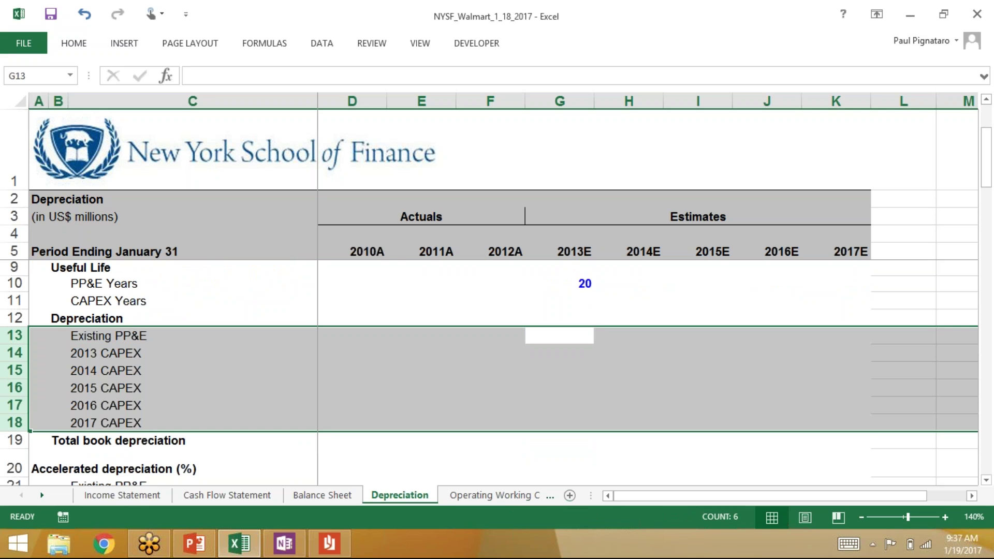
# - Calculate 2013E existing PP&E depreciation in G13 as beginning PP&E divided by PP&E years, using =G6/G10
pyautogui.press('Up')
pyautogui.press('Up')
pyautogui.press('Up')
pyautogui.press('Up')
pyautogui.press('Up')
pyautogui.press('Up')
pyautogui.press('Up')
pyautogui.press('Down')
pyautogui.press('Down')
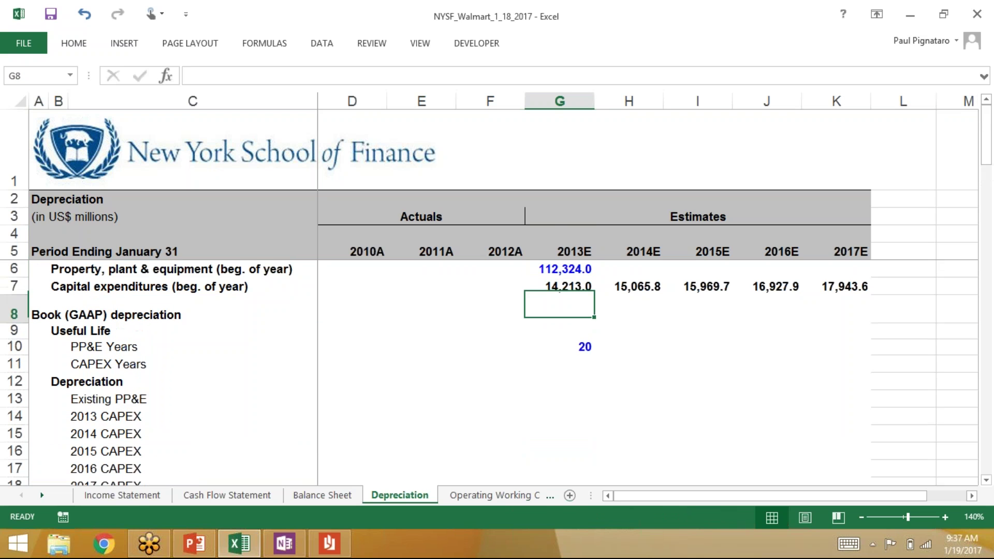
pyautogui.press('Down')
pyautogui.press('Down')
pyautogui.press('Down')
pyautogui.press('Down')
pyautogui.press('Down')
pyautogui.write('=')
pyautogui.press('Up')
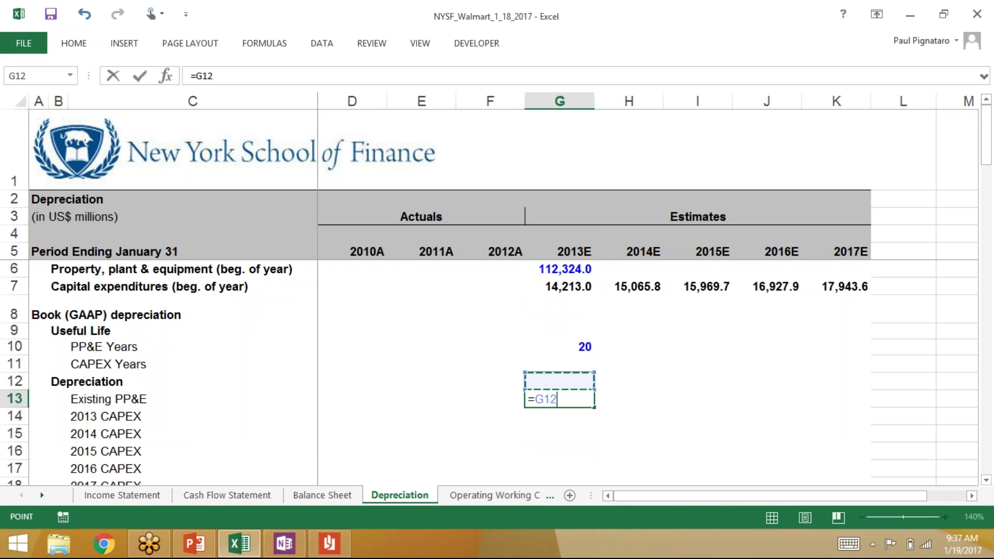
pyautogui.press('Up')
pyautogui.press('Up')
pyautogui.press('Up')
pyautogui.press('Up')
pyautogui.press('Up')
pyautogui.press('Up')
pyautogui.write('/')
pyautogui.press('Up')
pyautogui.press('Up')
pyautogui.press('Up')
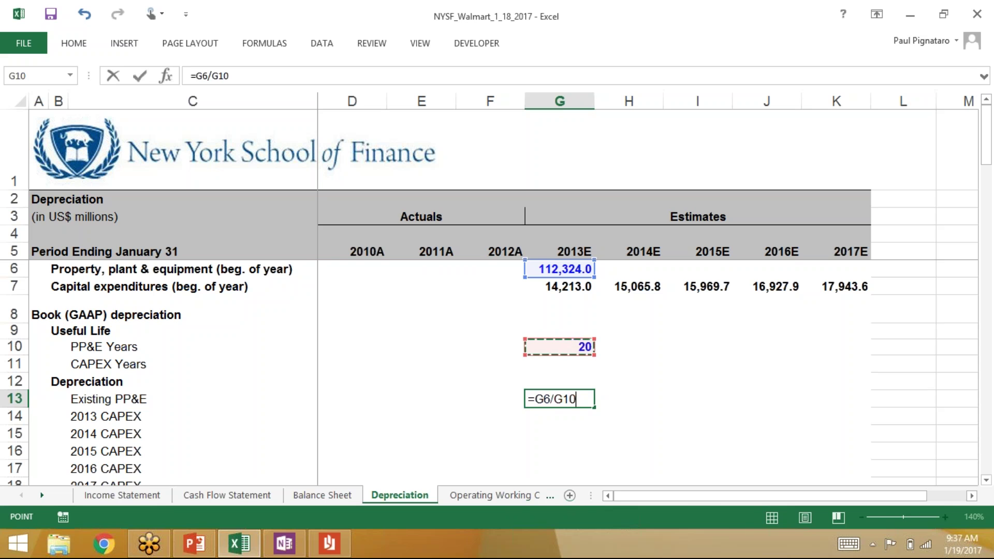
pyautogui.hotkey('ctrl', 'Return')
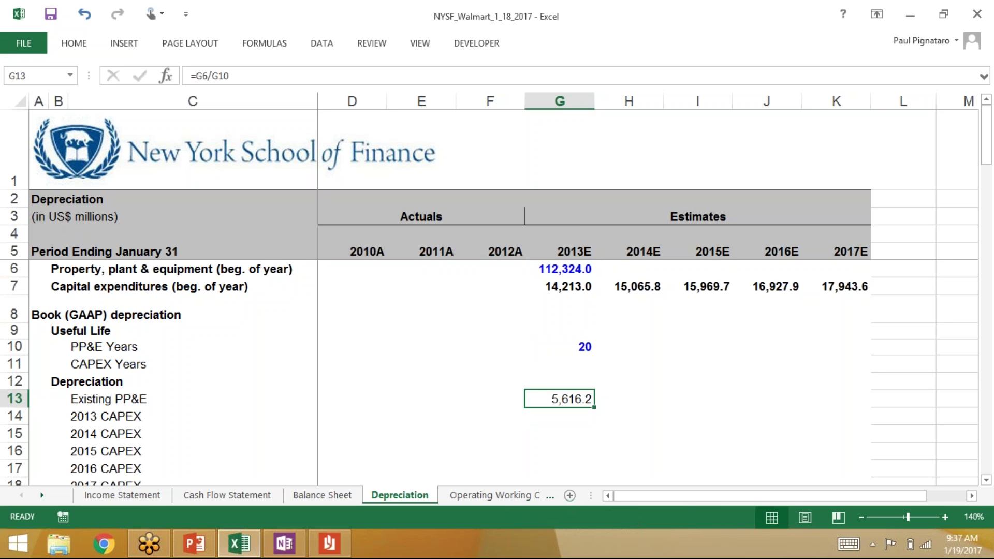
# - Try copying the existing PP&E depreciation formula from G13 into H13 and inspect the copied cell references
pyautogui.hotkey('shift', 'Right')
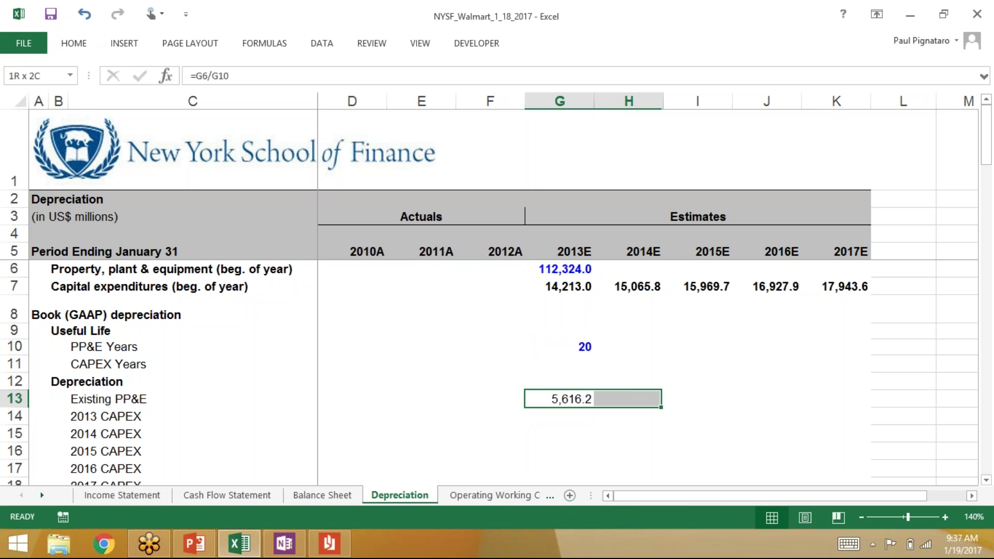
pyautogui.hotkey('ctrl', 'r')
pyautogui.press('Right')
pyautogui.press('F2')
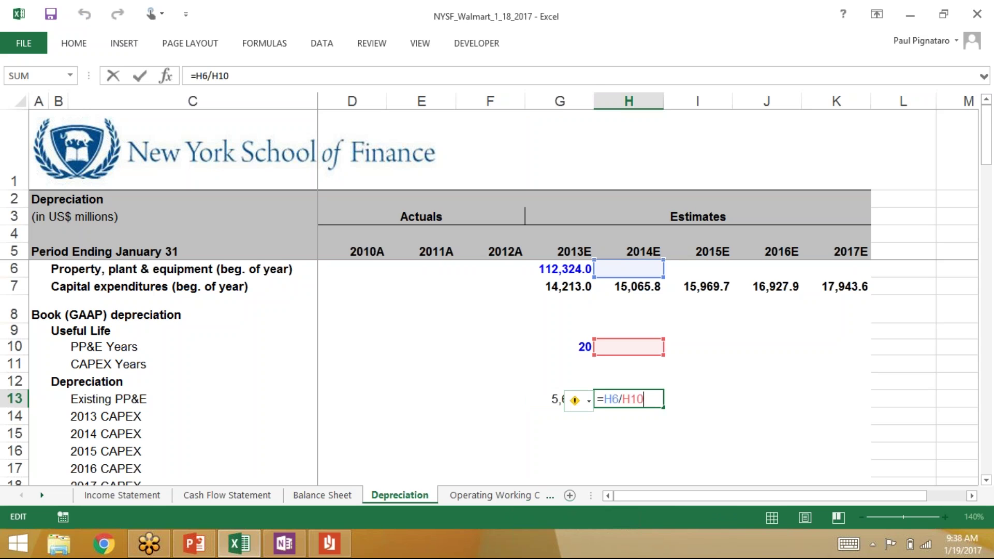
pyautogui.hotkey('shift', 'Tab')
# - Make both references in the 2013E existing PP&E depreciation formula absolute, so G13 reads =$G$6/$G$10
pyautogui.press('F2')
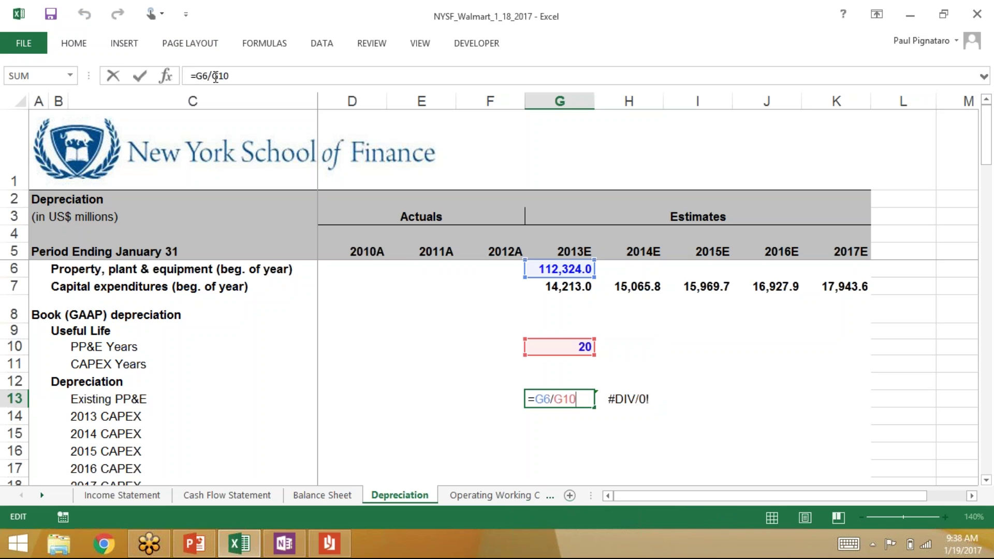
pyautogui.press('F4')
pyautogui.click(199, 76)
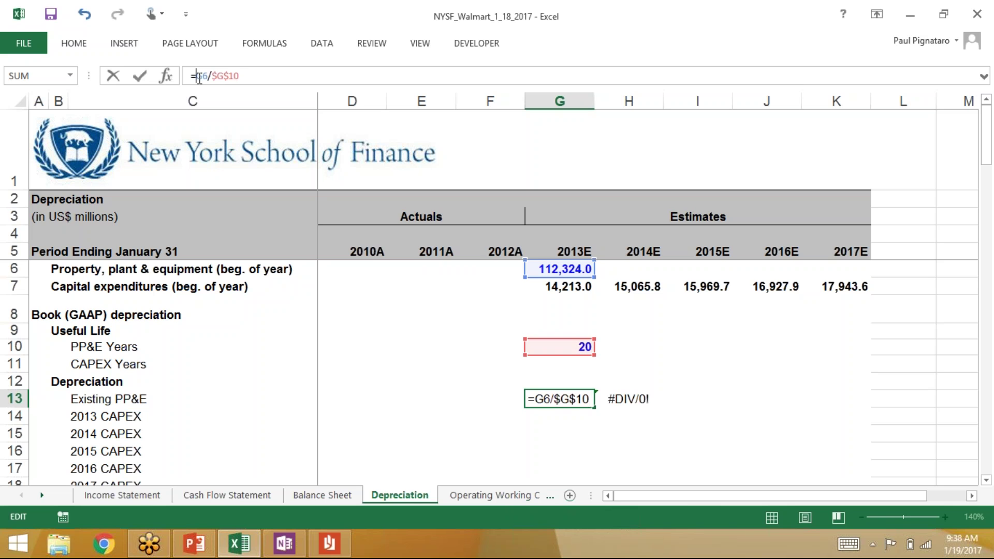
pyautogui.press('F4')
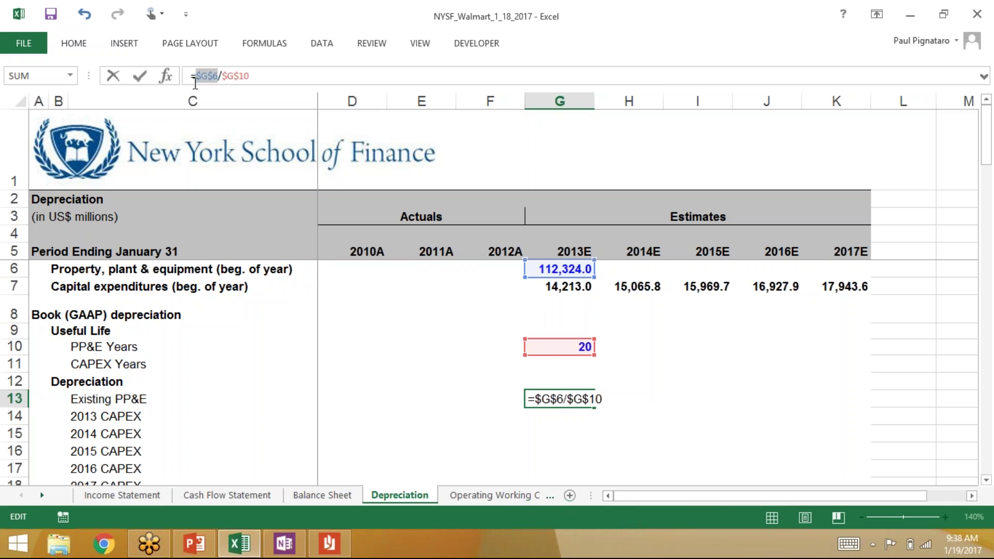
pyautogui.hotkey('ctrl', 'Return')
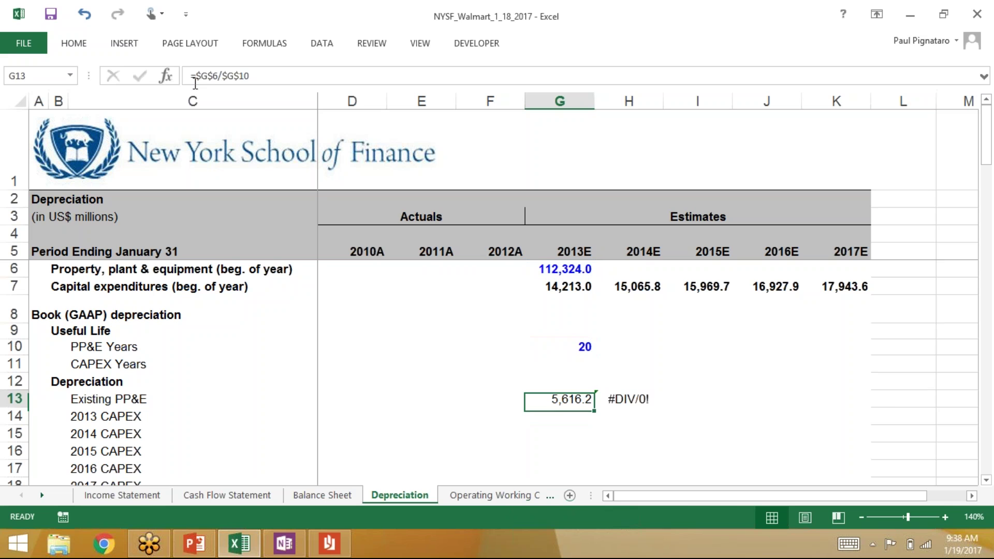
# - Copy the existing PP&E depreciation formula from G13 across 2014E to 2017E, through K13
pyautogui.hotkey('shift', 'Right')
pyautogui.hotkey('shift', 'Right')
pyautogui.hotkey('shift', 'Right')
pyautogui.hotkey('shift', 'Right')
pyautogui.hotkey('ctrl', 'r')
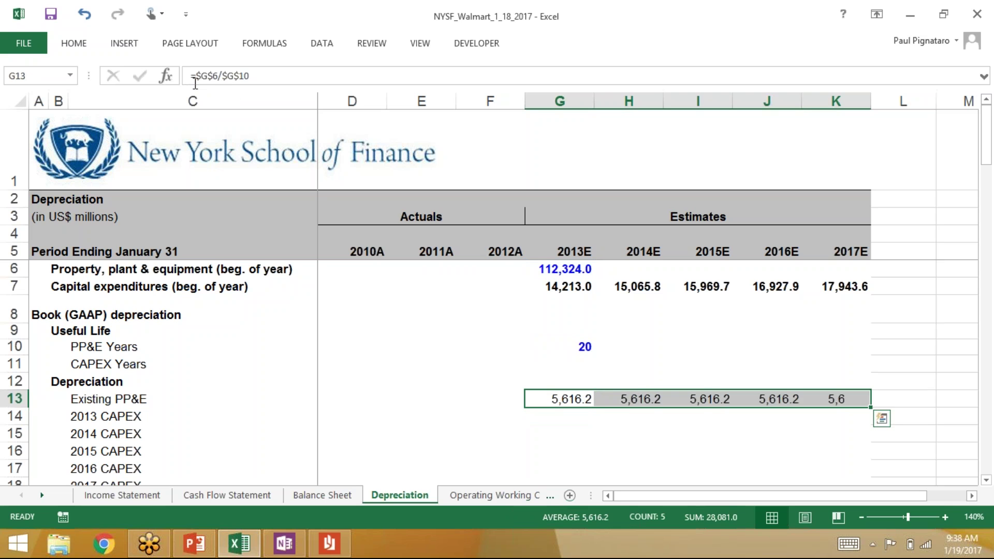
pyautogui.hotkey('shift', 'BackSpace')
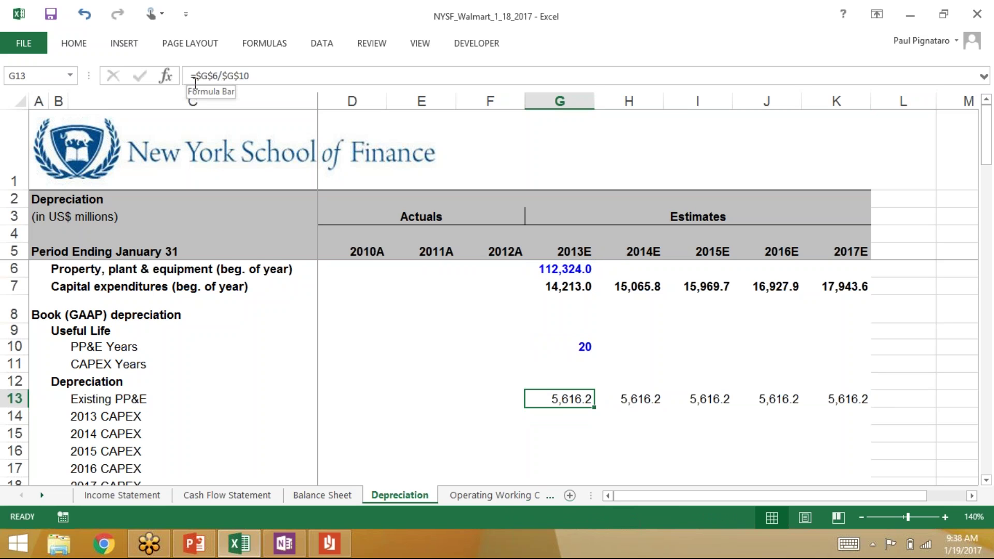
# - Check the cell references of the existing PP&E depreciation formulas across row 13, ending back at G13
pyautogui.press('Right')
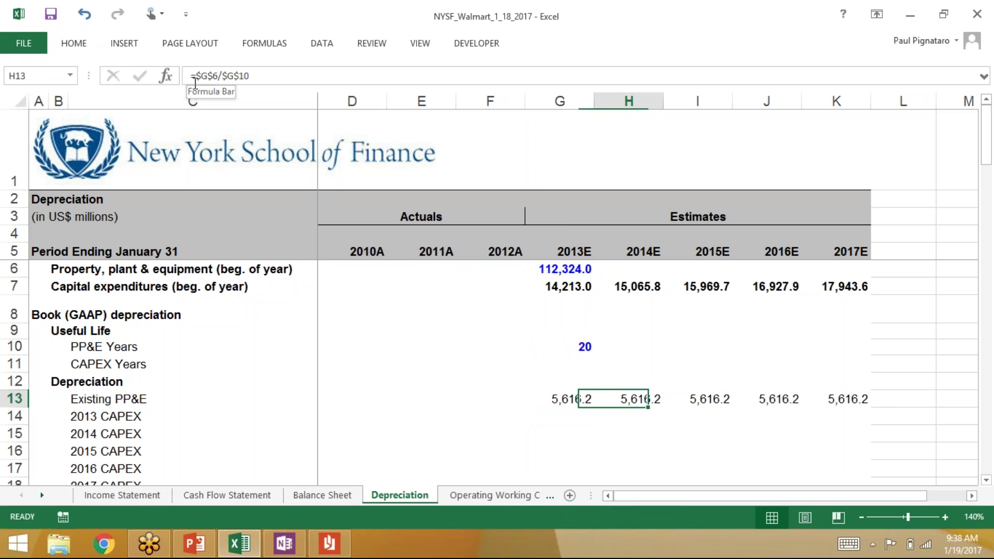
pyautogui.press('F2')
pyautogui.press('Tab')
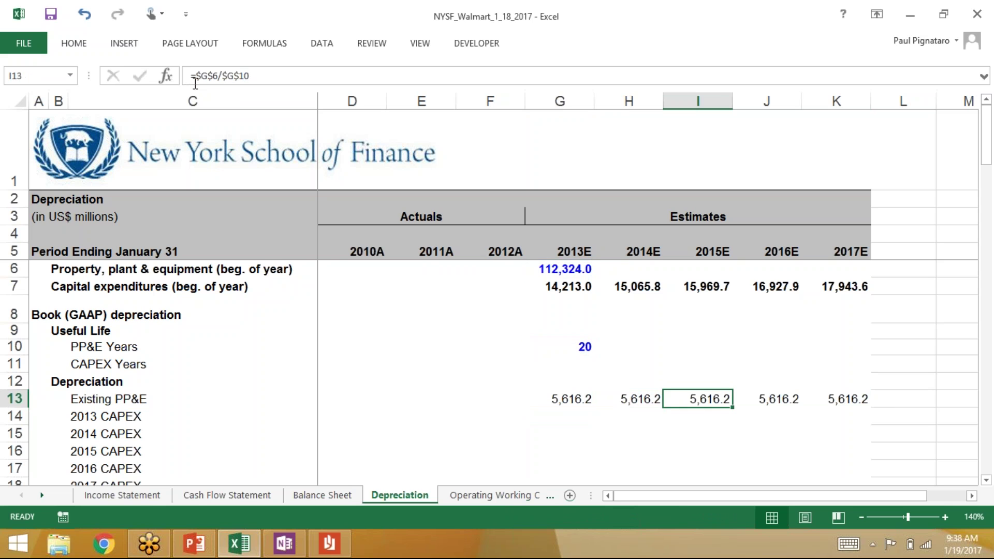
pyautogui.press('F2')
pyautogui.press('Tab')
pyautogui.press('Tab')
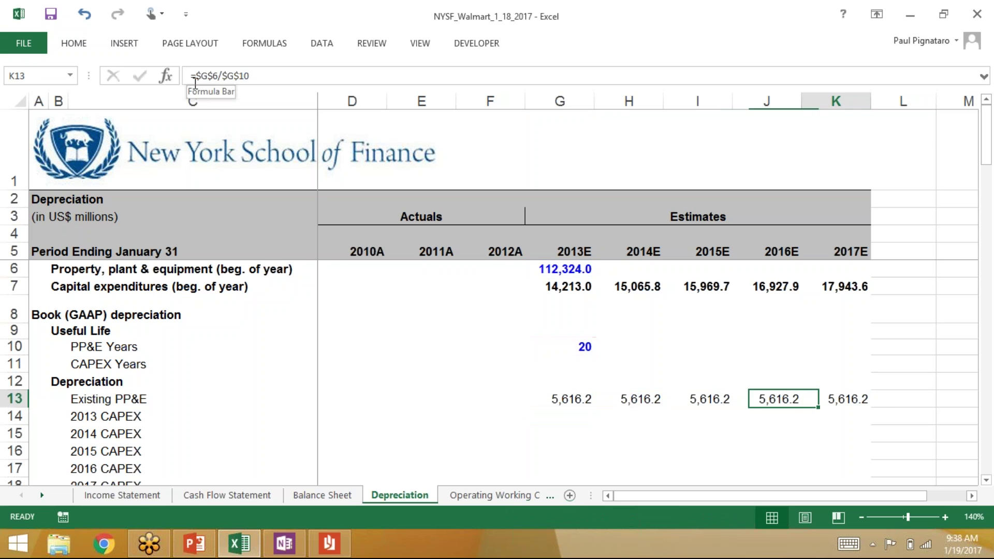
pyautogui.press('F2')
pyautogui.press('Escape')
pyautogui.press('Left')
pyautogui.press('Left')
pyautogui.press('Left')
pyautogui.press('Left')
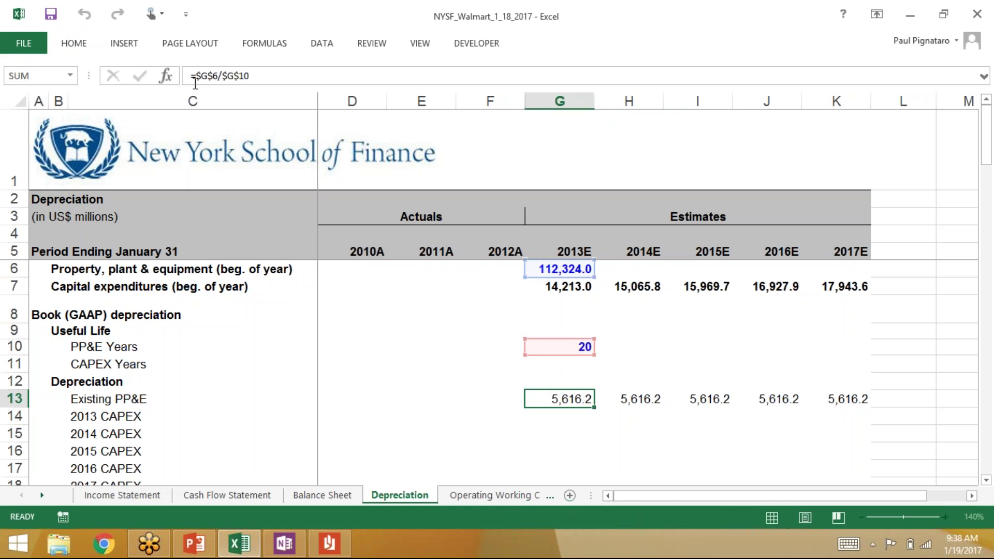
pyautogui.press('Escape')
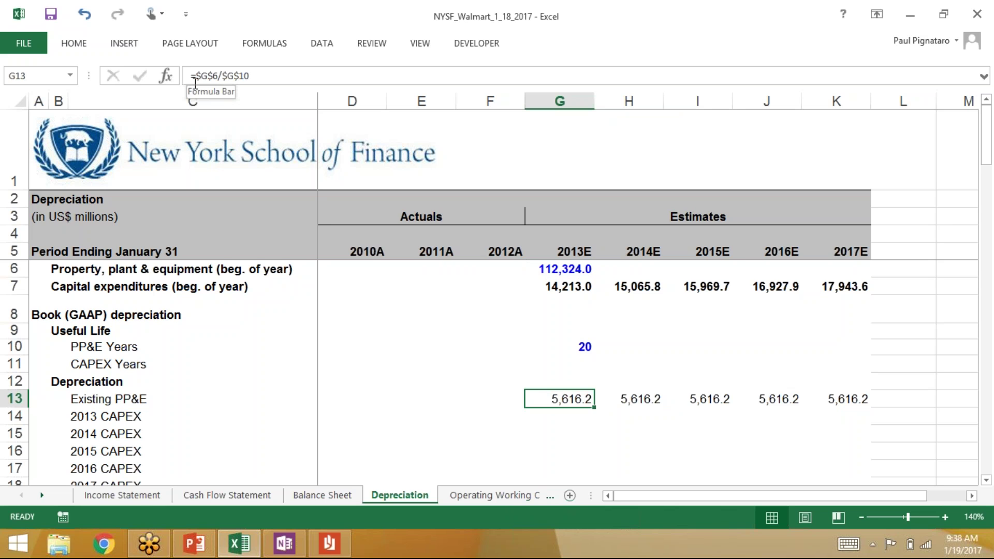
# - Set the 2013E CAPEX useful life in G11 to 20 years
pyautogui.press('Up')
pyautogui.press('Up')
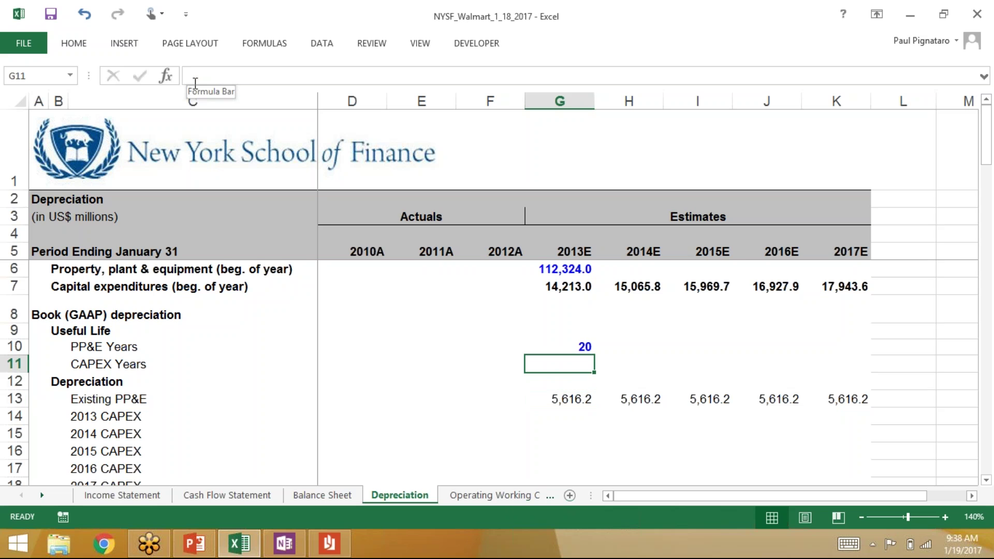
pyautogui.write('20')
pyautogui.press('Return')
pyautogui.press('Up')
pyautogui.press('BackSpace')
pyautogui.write('20')
pyautogui.press('Return')
pyautogui.press('Return')
pyautogui.press('Down')
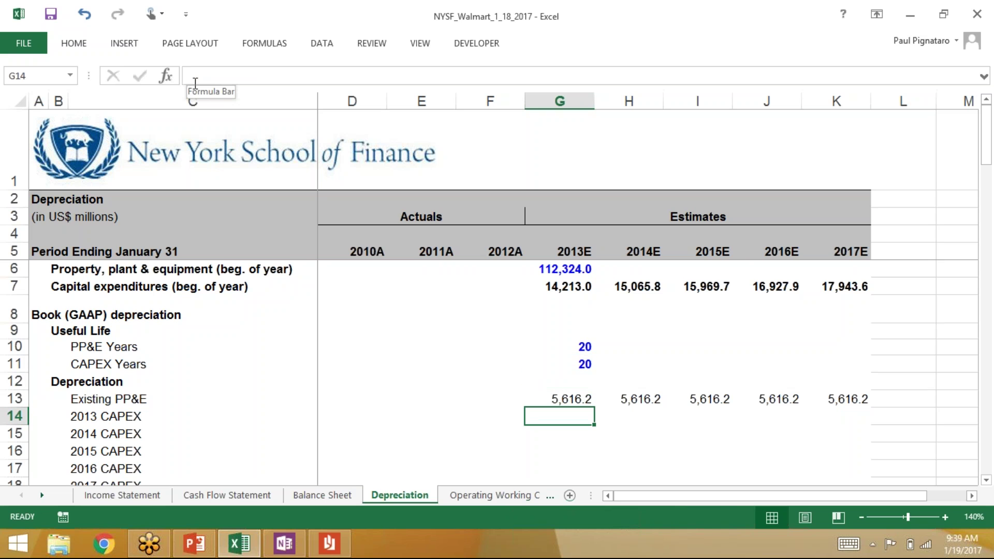
# - Calculate the 2013E depreciation of 2013 CAPEX in G14 as capital expenditures divided by CAPEX years, using =G7/G11
pyautogui.hotkey('shift', 'space')
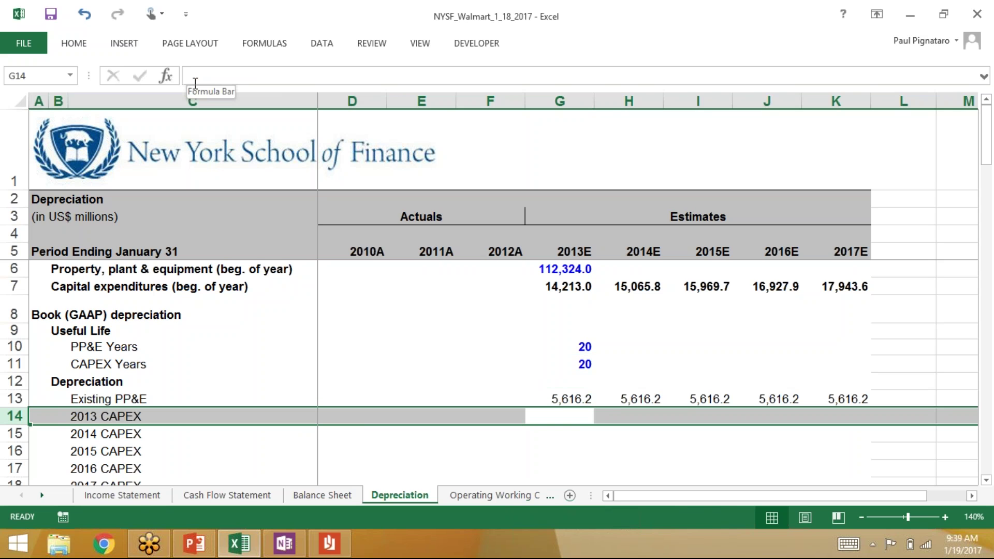
pyautogui.write('=')
pyautogui.press('Up')
pyautogui.press('Up')
pyautogui.press('Up')
pyautogui.press('Up')
pyautogui.press('Up')
pyautogui.press('Up')
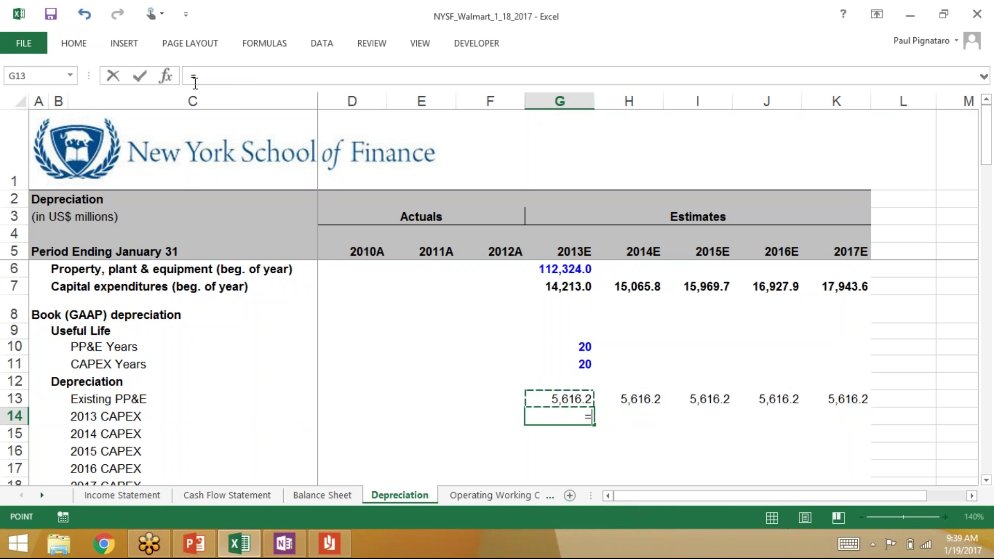
pyautogui.press('Up')
pyautogui.write('/')
pyautogui.press('Up')
pyautogui.press('Up')
pyautogui.press('Up')
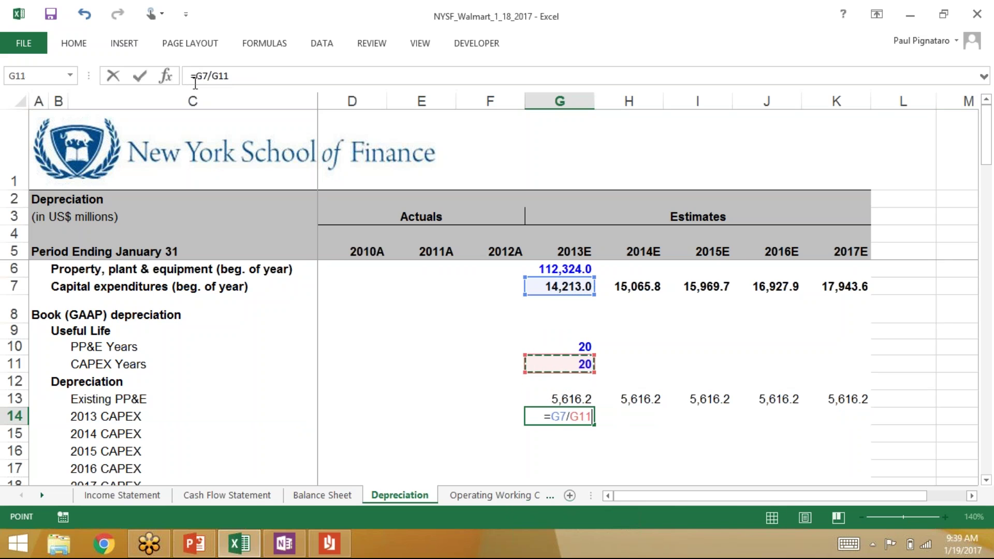
pyautogui.press('Return')
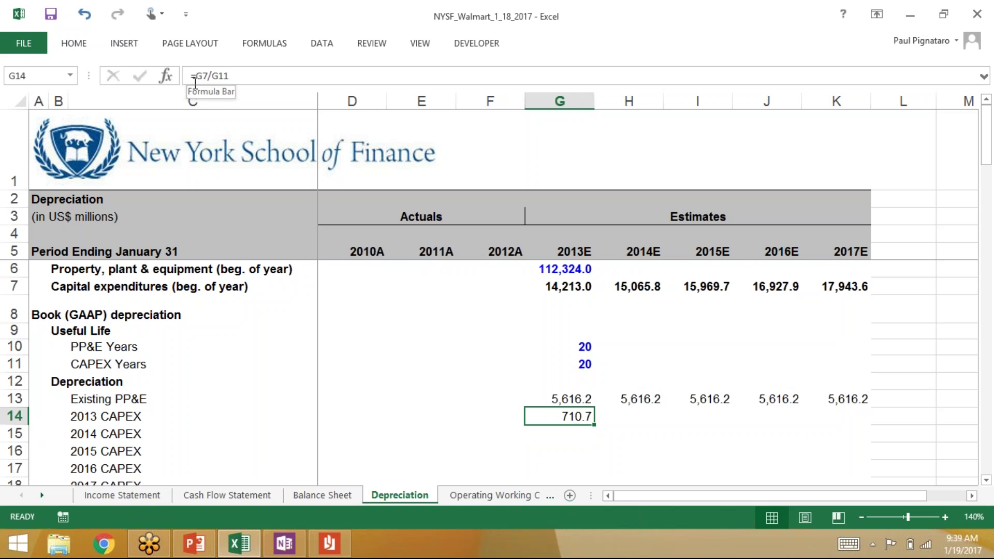
# - Make both references in the 2013 CAPEX depreciation formula absolute, so G14 reads =$G$7/$G$11
pyautogui.press('F2')
pyautogui.press('Home')
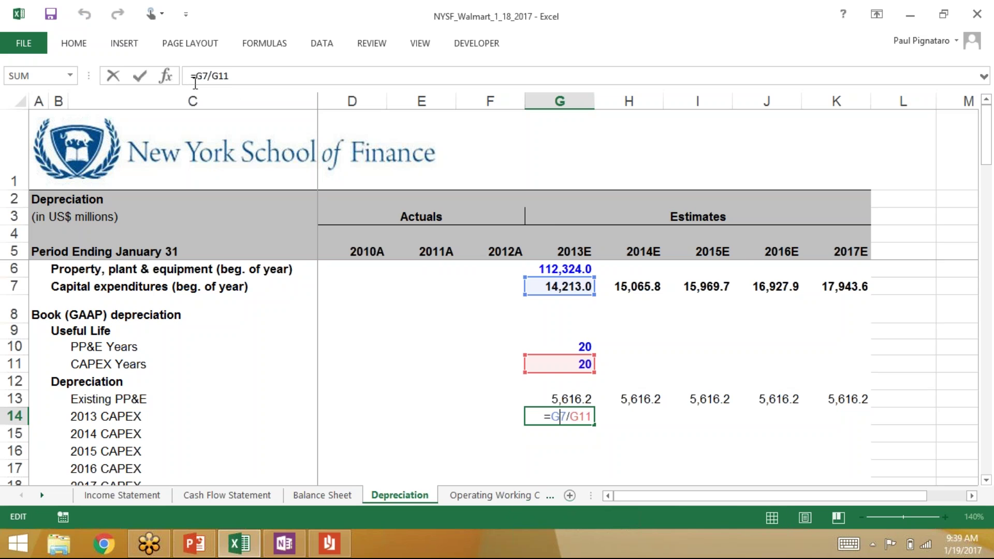
pyautogui.press('F4')
pyautogui.press('End')
pyautogui.press('F4')
pyautogui.hotkey('ctrl', 'Return')
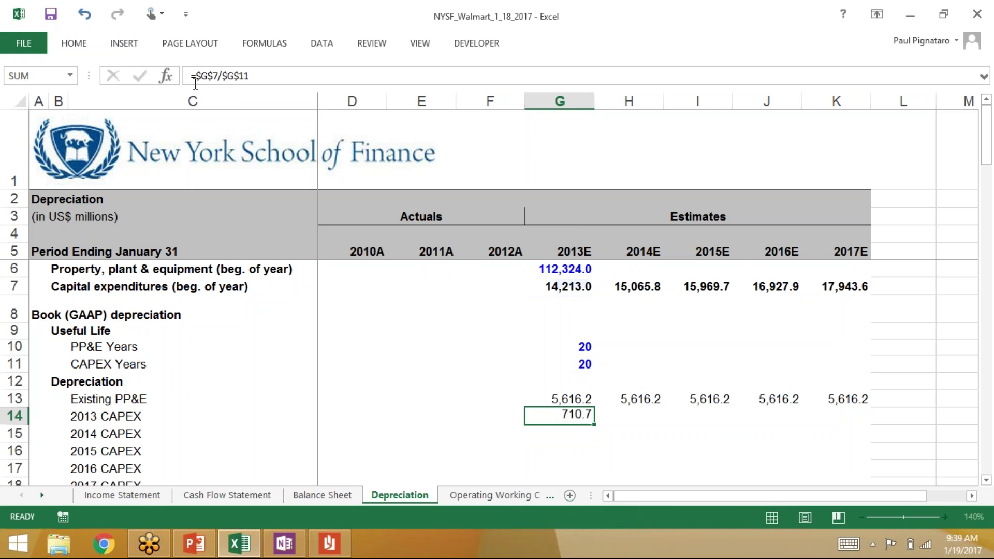
# - Copy the 2013 CAPEX depreciation formula from G14 across 2014E to 2017E, through K14
pyautogui.hotkey('shift', 'Right')
pyautogui.hotkey('shift', 'Right')
pyautogui.hotkey('shift', 'Right')
pyautogui.hotkey('shift', 'Right')
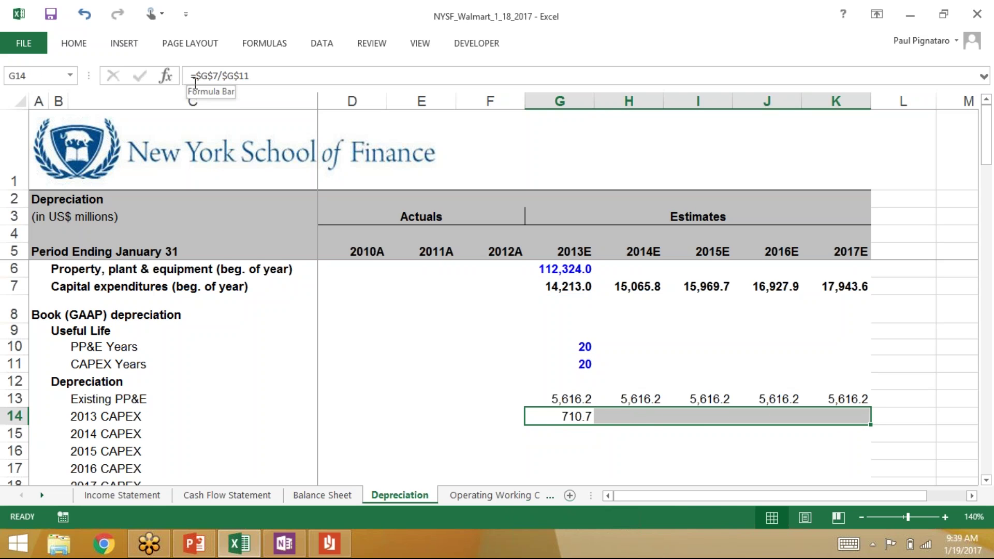
pyautogui.hotkey('ctrl', 'r')
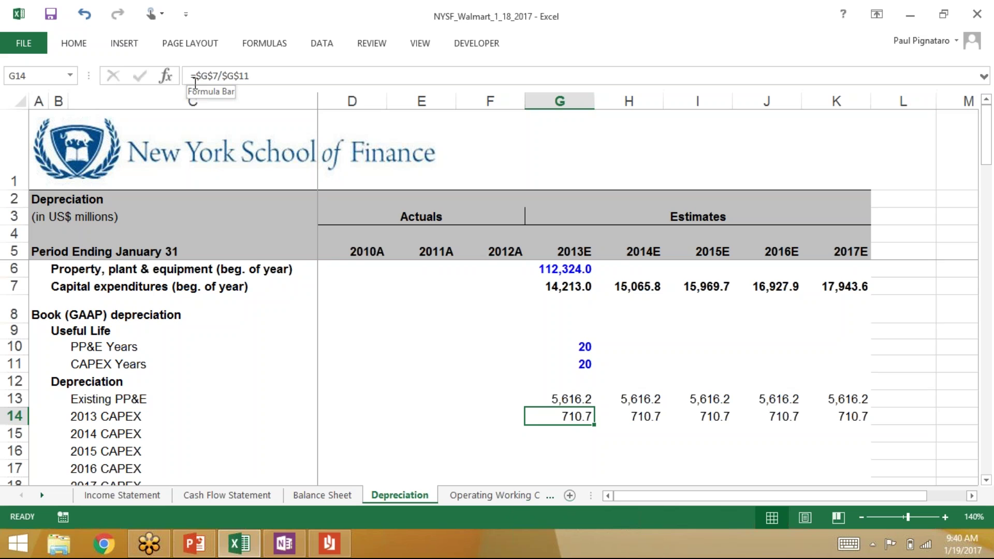
pyautogui.press('Down')
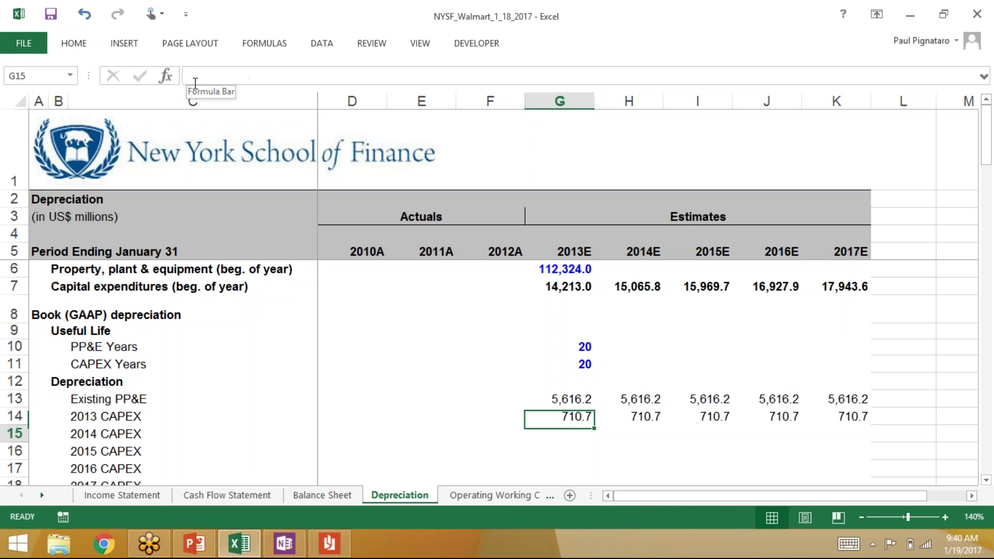
pyautogui.hotkey('shift', 'space')
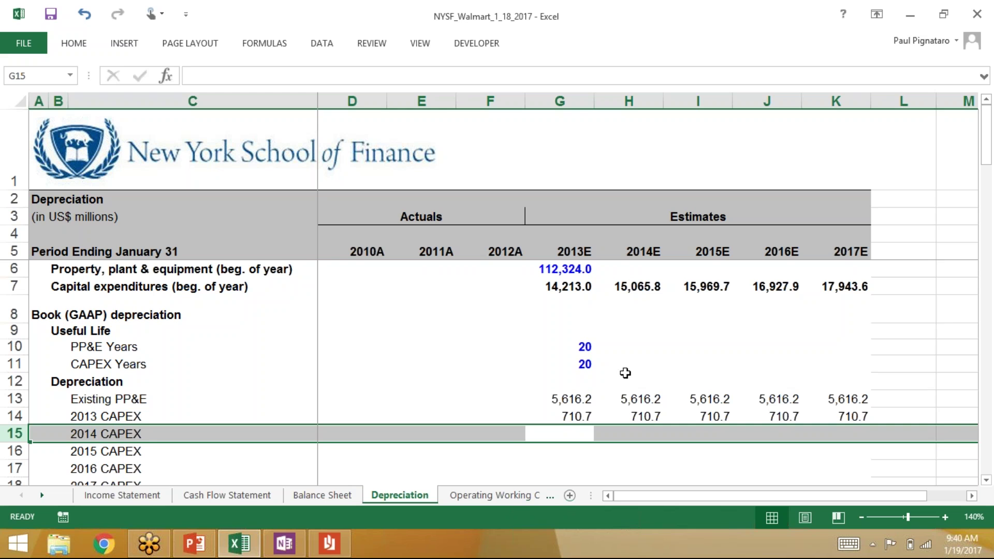
pyautogui.click(570, 433)
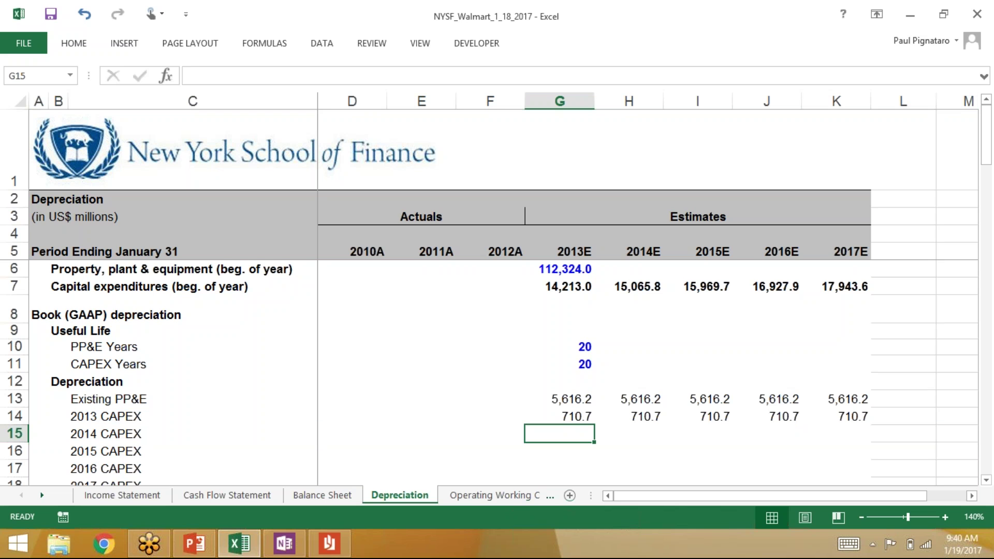
pyautogui.click(629, 434)
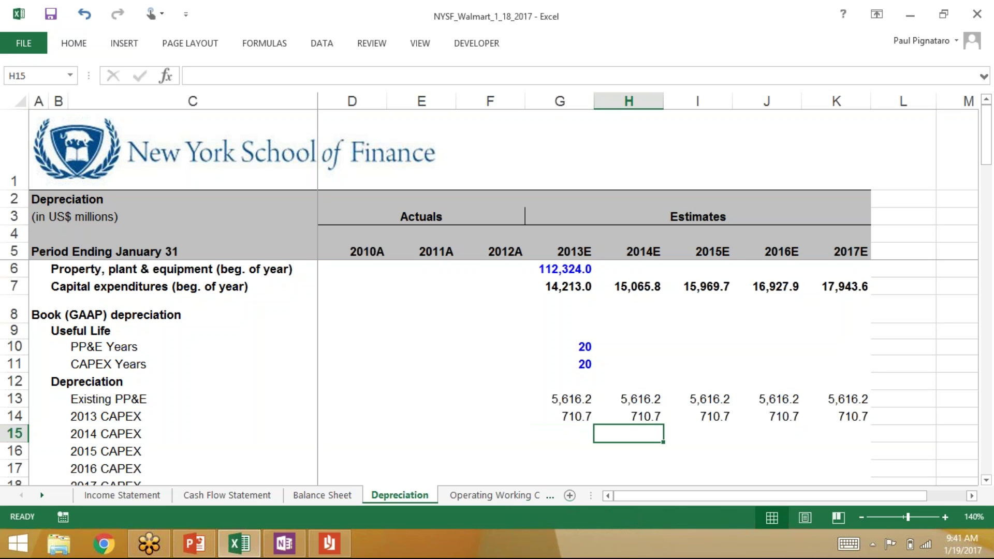
pyautogui.write('=')
pyautogui.press('Up')
pyautogui.press('Up')
pyautogui.press('Up')
pyautogui.press('Up')
pyautogui.press('Up')
pyautogui.press('Up')
pyautogui.press('Up')
pyautogui.press('Up')
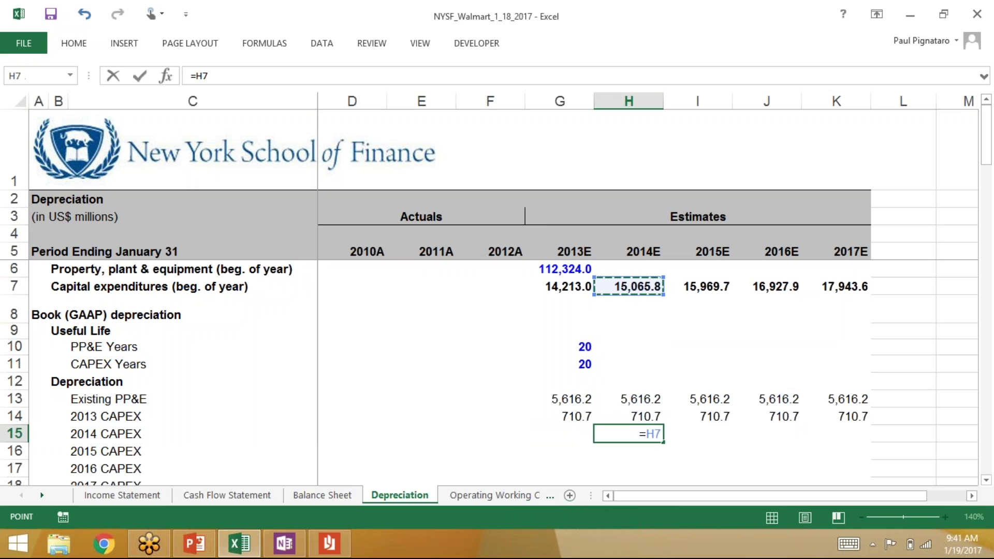
pyautogui.press('Escape')
# - Set the 2014E CAPEX useful life in H11 to 20 years
pyautogui.press('Up')
pyautogui.press('Up')
pyautogui.press('Up')
pyautogui.press('Up')
pyautogui.press('Up')
pyautogui.press('Down')
pyautogui.write('20')
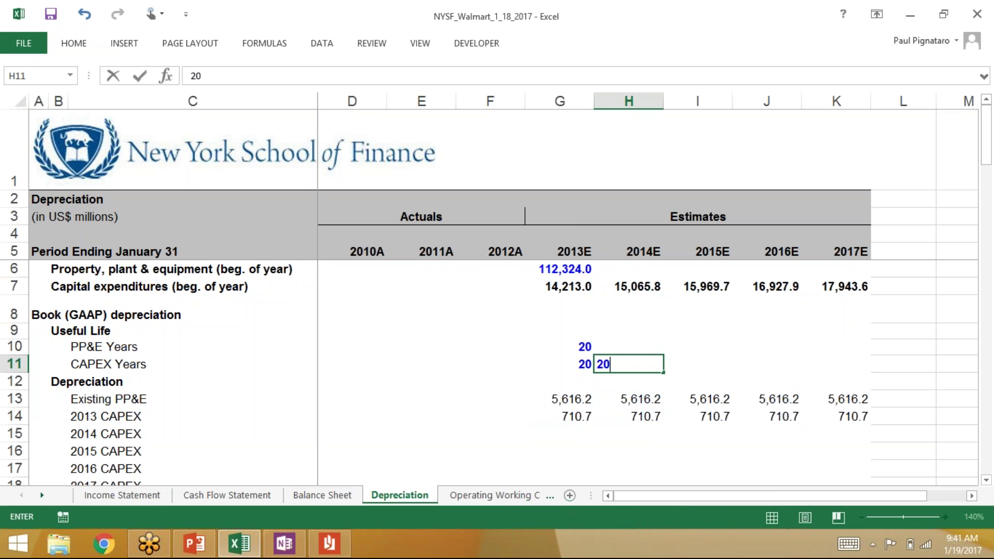
pyautogui.hotkey('ctrl', 'Return')
# - Calculate the 2014E depreciation of 2014 CAPEX in H15 with absolute references, using =$H$7/$H$11
pyautogui.press('Down')
pyautogui.press('Down')
pyautogui.press('Down')
pyautogui.press('Down')
pyautogui.write('=')
pyautogui.press('Up')
pyautogui.press('Up')
pyautogui.press('Up')
pyautogui.press('Up')
pyautogui.press('Up')
pyautogui.press('Up')
pyautogui.press('Up')
pyautogui.press('Up')
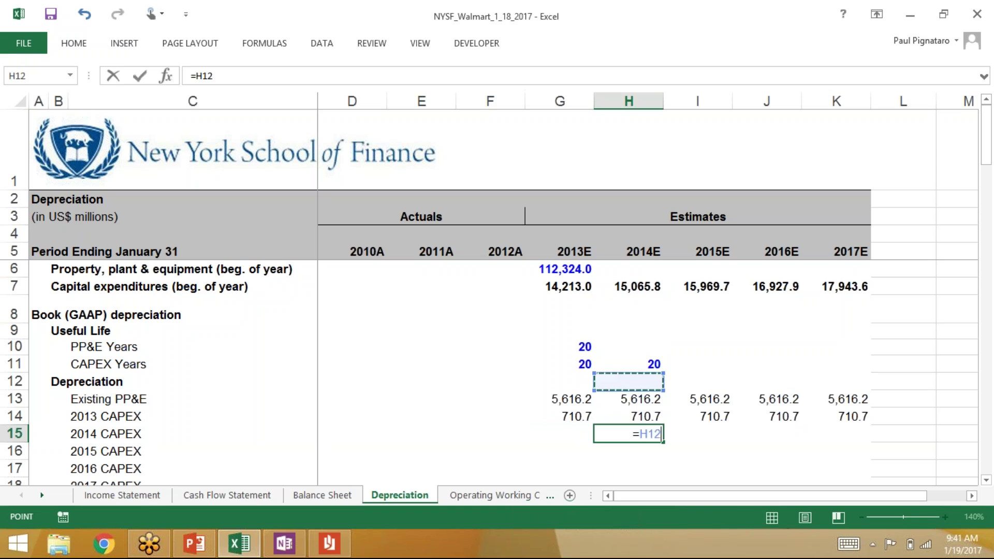
pyautogui.press('F4')
pyautogui.write('/')
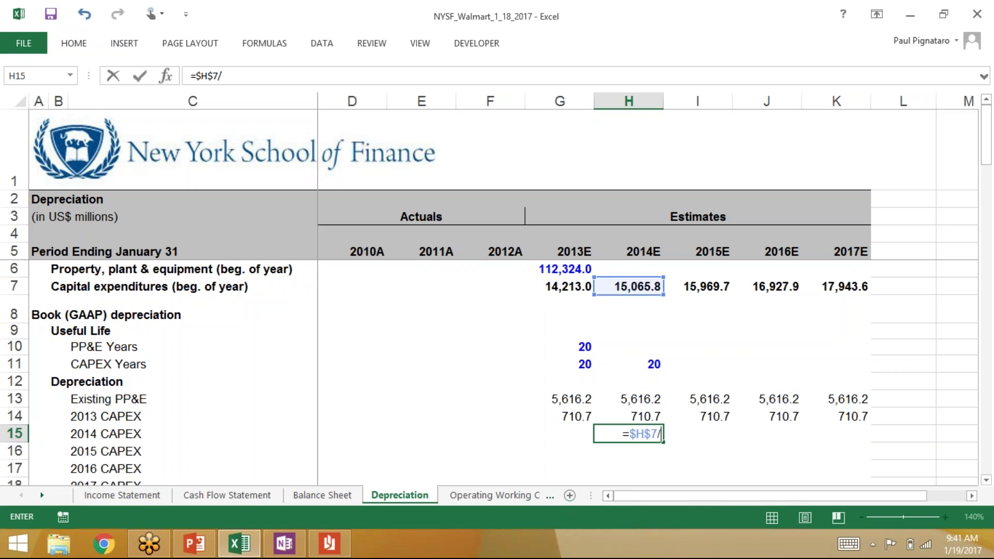
pyautogui.press('Up')
pyautogui.press('Up')
pyautogui.press('Up')
pyautogui.press('Up')
pyautogui.press('Up')
pyautogui.press('F4')
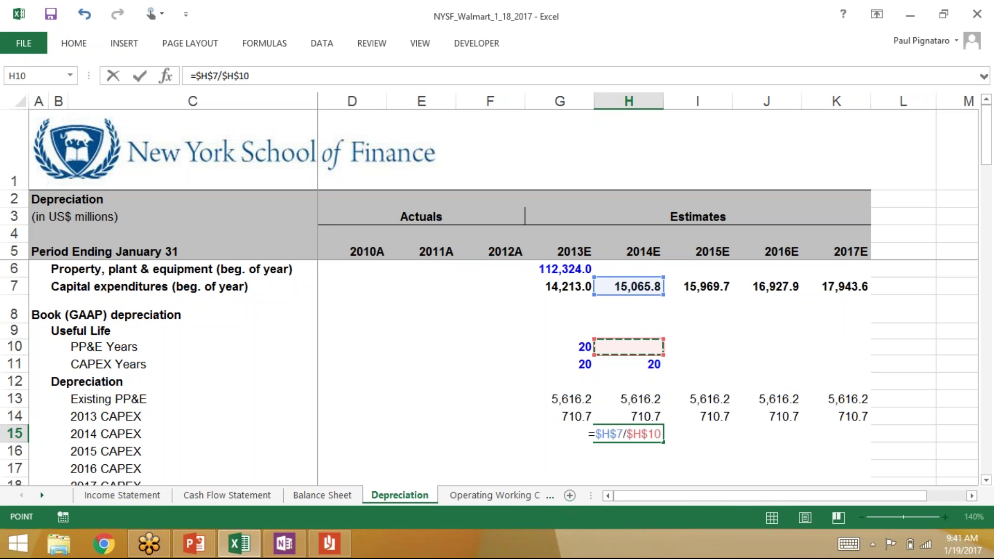
pyautogui.press('Down')
pyautogui.press('F4')
pyautogui.hotkey('ctrl', 'Return')
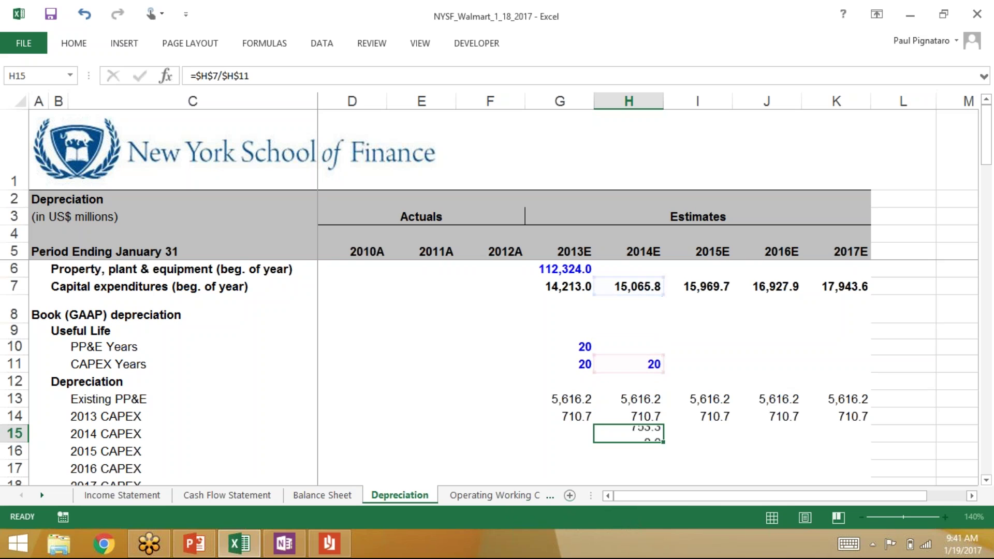
# - Copy the 2014 CAPEX depreciation formula from H15 across 2015E to 2017E, through K15, and save the workbook
pyautogui.hotkey('shift', 'Right')
pyautogui.hotkey('shift', 'Right')
pyautogui.hotkey('shift', 'Right')
pyautogui.hotkey('ctrl', 'r')
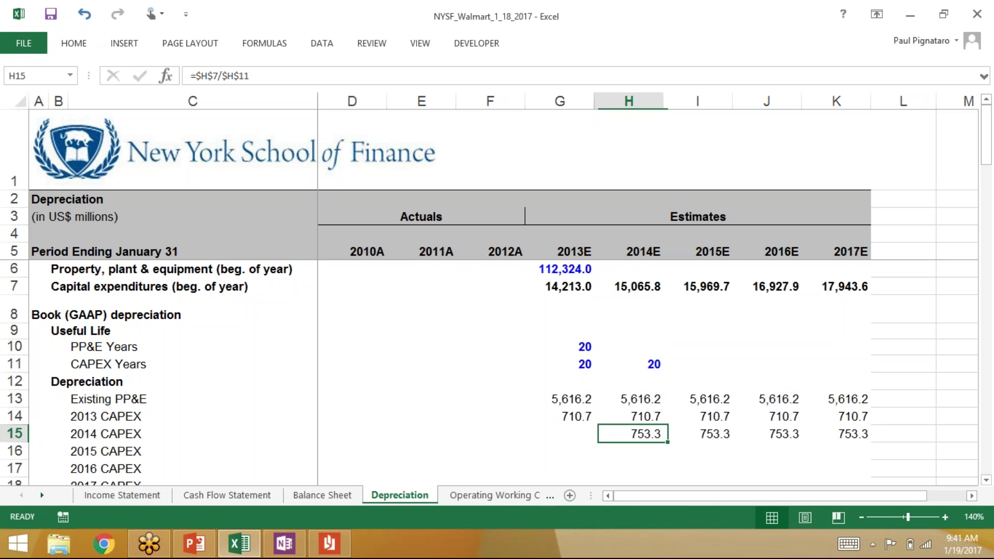
pyautogui.hotkey('shift', 'Left')
pyautogui.hotkey('shift', 'Left')
pyautogui.hotkey('shift', 'Left')
pyautogui.hotkey('ctrl', 's')
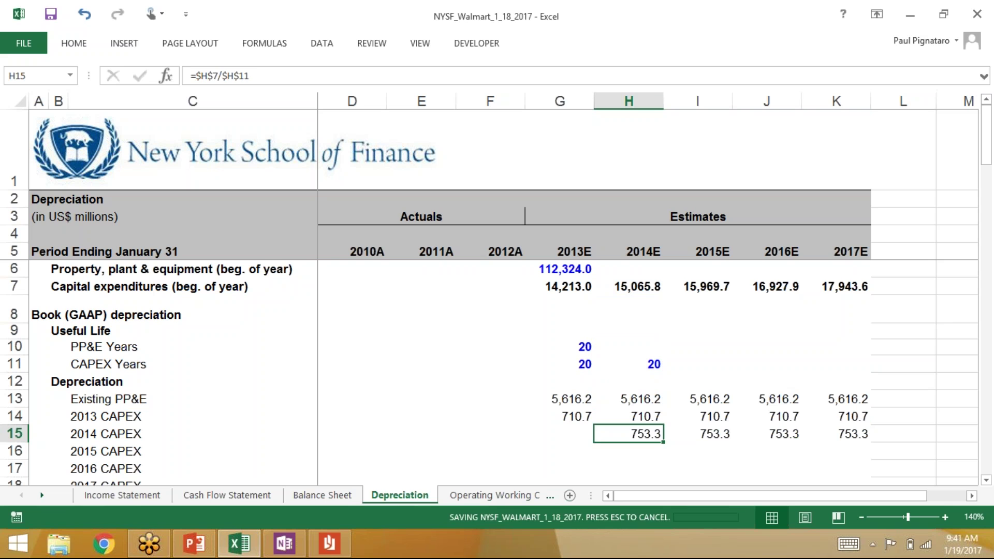
pyautogui.press('Left')
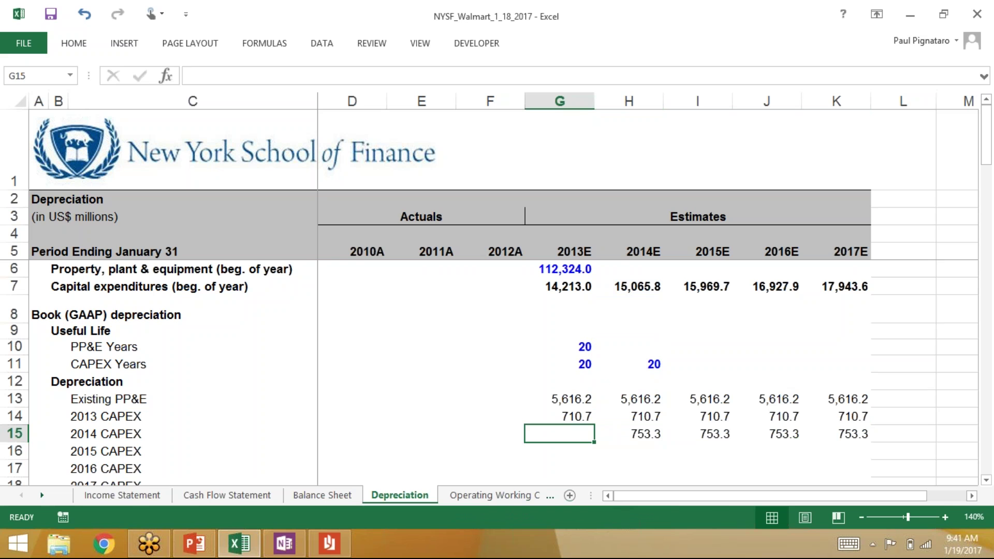
pyautogui.press('Right')
pyautogui.press('Down')
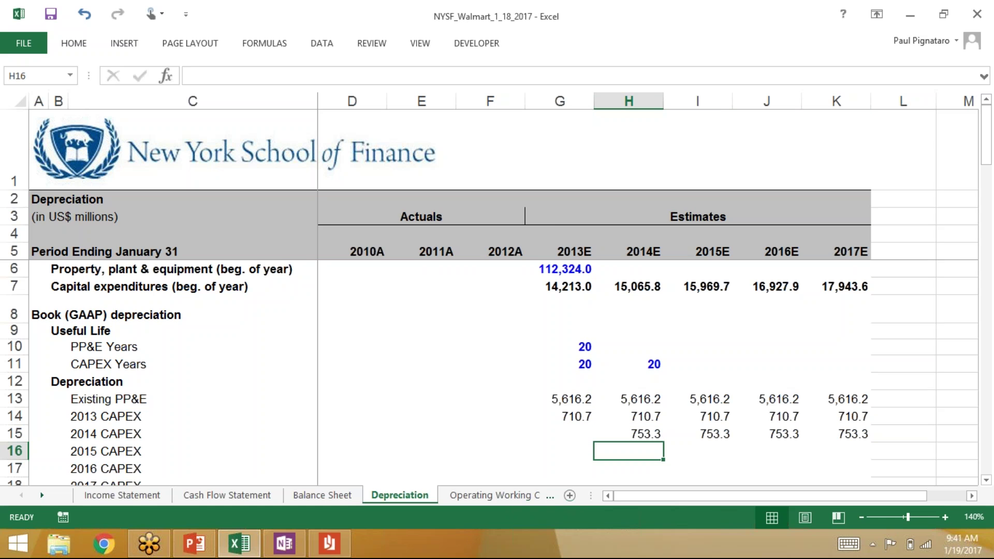
pyautogui.press('Right')
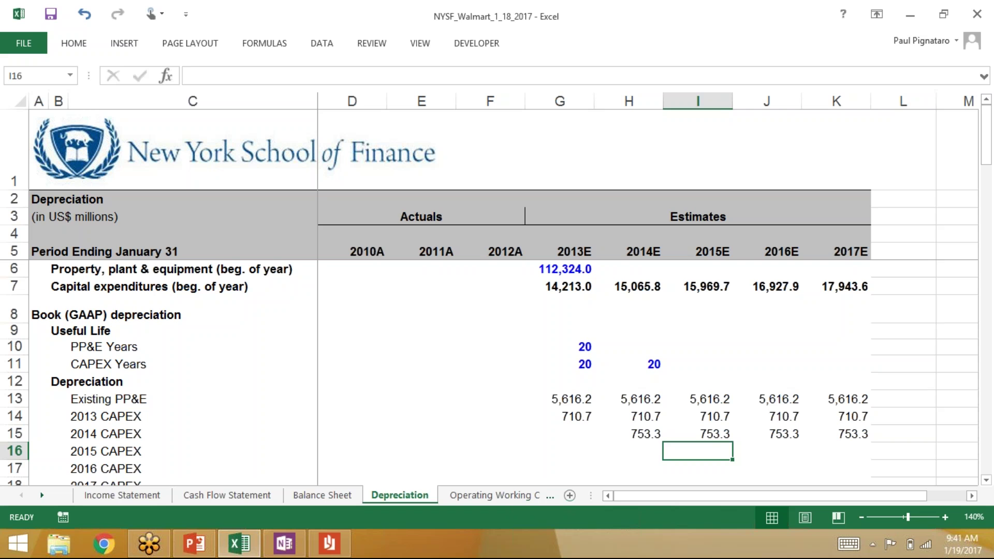
pyautogui.press('Right')
pyautogui.press('Left')
pyautogui.press('Left')
# - Check which cells the 2014 CAPEX depreciation formulas in H15, I15 and J15 reference
pyautogui.press('Up')
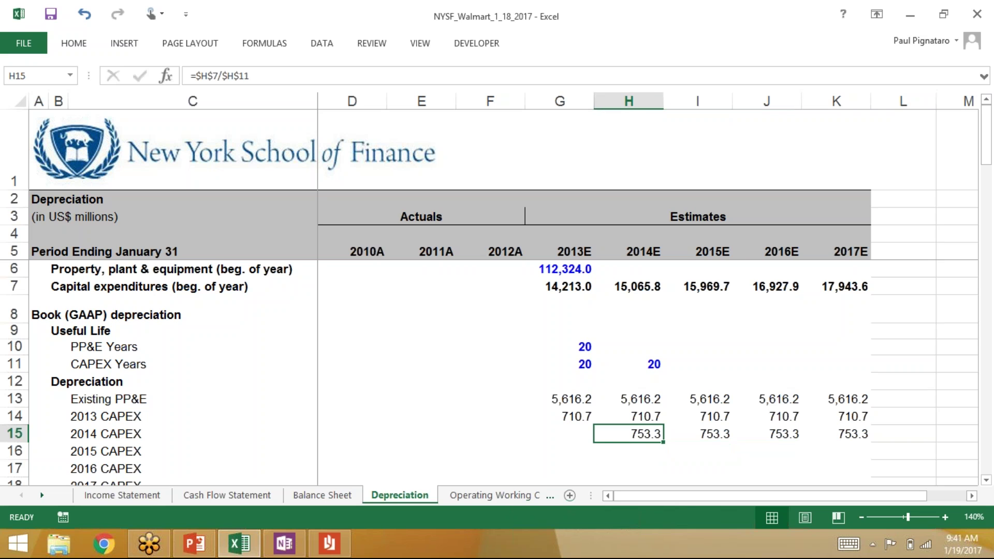
pyautogui.press('F2')
pyautogui.press('Tab')
pyautogui.press('F2')
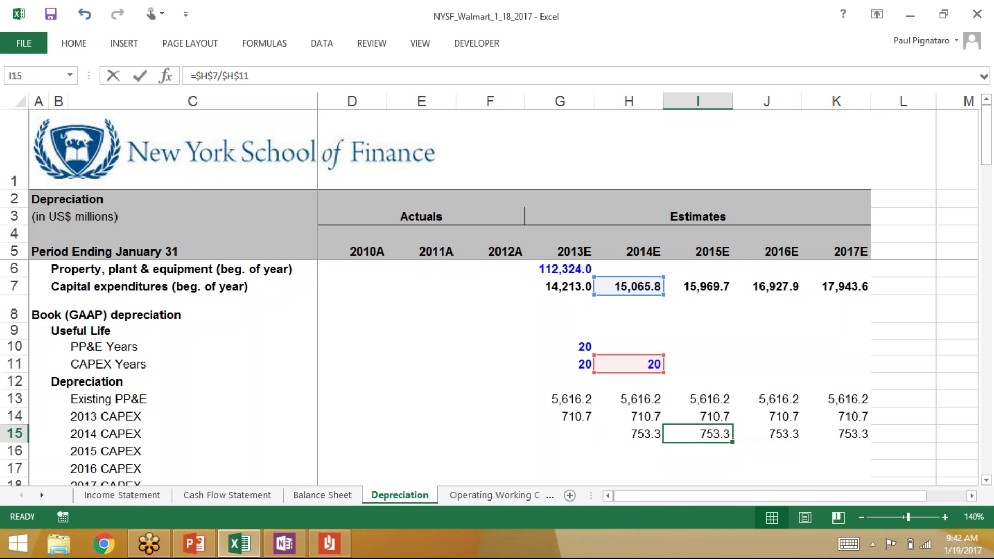
pyautogui.press('Tab')
pyautogui.press('F2')
pyautogui.hotkey('shift', 'Tab')
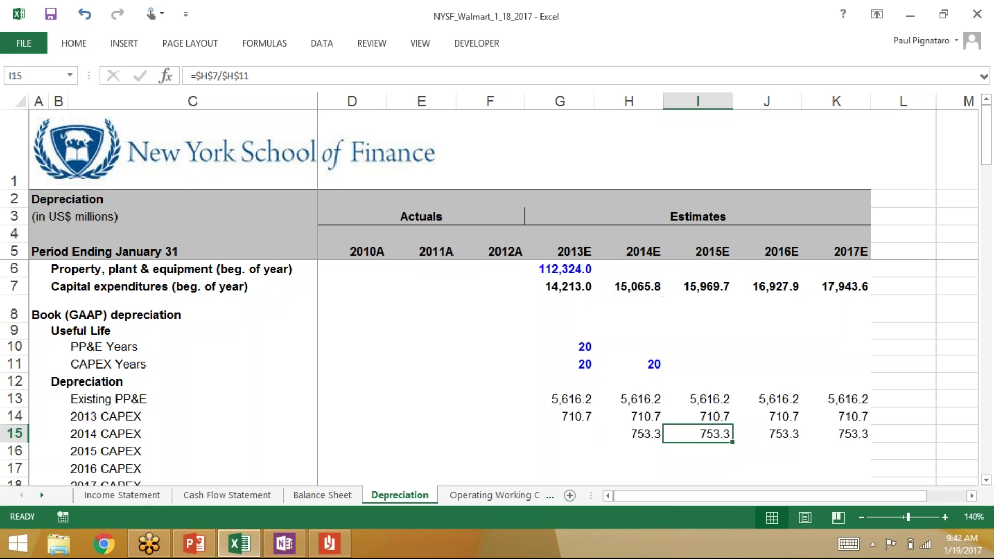
pyautogui.press('Down')
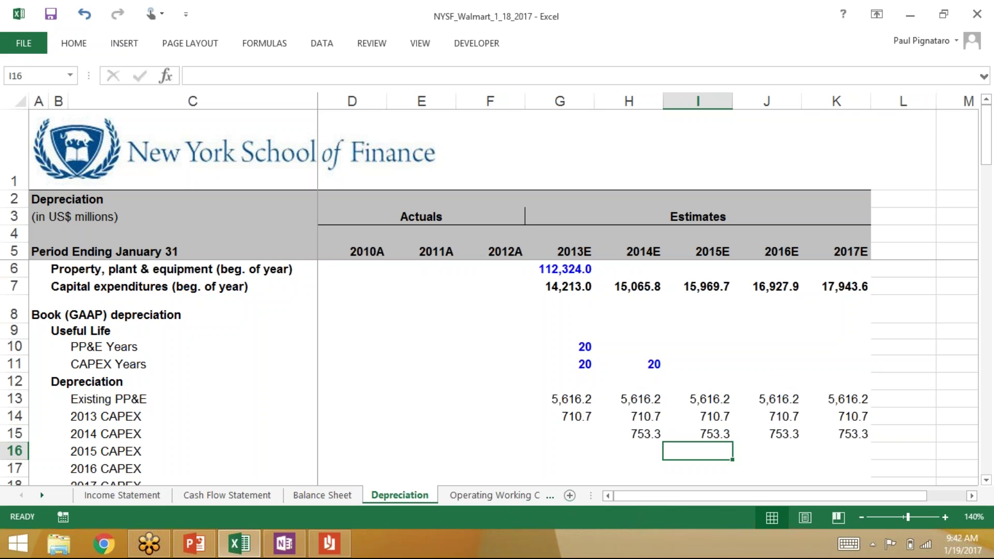
pyautogui.hotkey('shift', 'space')
pyautogui.press('Left')
pyautogui.press('Right')
pyautogui.press('Left')
pyautogui.press('Left')
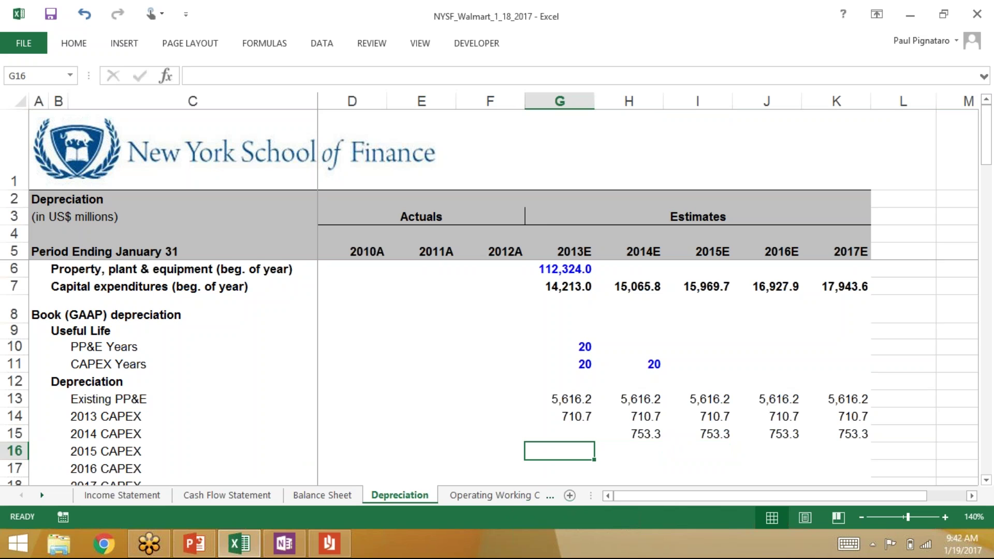
pyautogui.press('Right')
pyautogui.press('Right')
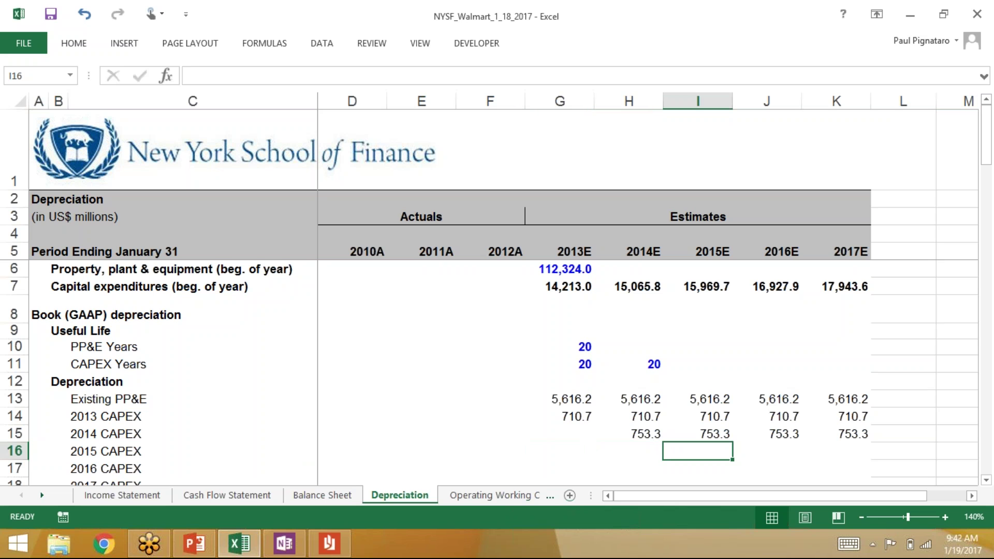
pyautogui.write('=')
pyautogui.press('Escape')
# - Set the 2015E CAPEX useful life in I11 to 20 years
pyautogui.press('Up')
pyautogui.press('Up')
pyautogui.press('Up')
pyautogui.press('Up')
pyautogui.press('Up')
pyautogui.press('Up')
pyautogui.press('Down')
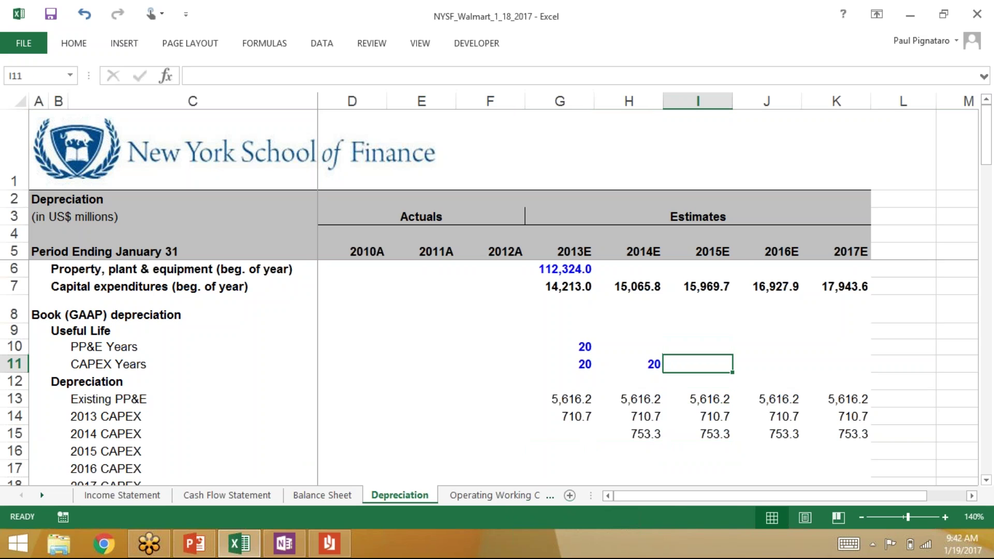
pyautogui.write('20')
pyautogui.press('Return')
# - Calculate the 2015E depreciation of 2015 CAPEX in I16 with absolute references, using =$I$7/$I$11
pyautogui.press('Down')
pyautogui.press('Down')
pyautogui.press('Down')
pyautogui.press('Down')
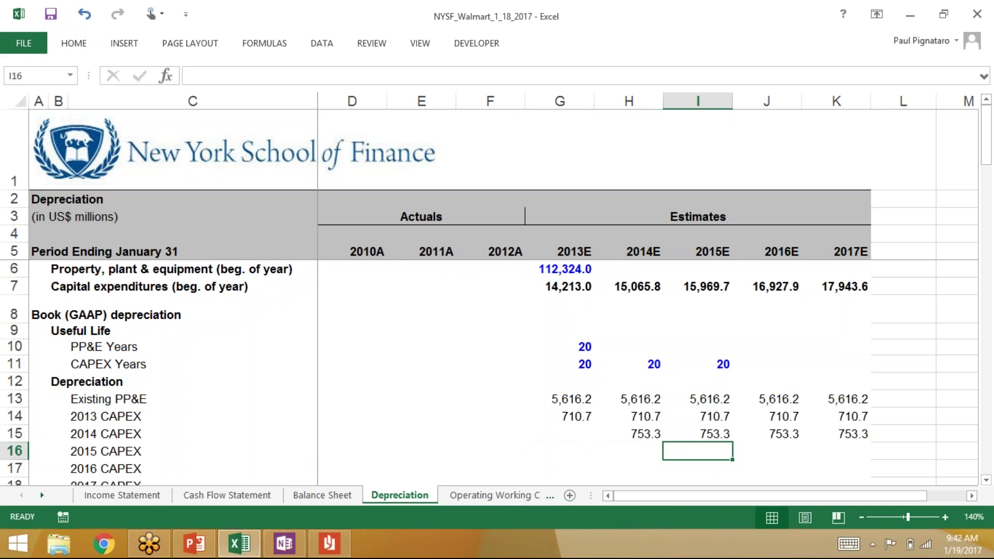
pyautogui.press('Down')
pyautogui.write('=')
pyautogui.press('Escape')
pyautogui.press('Up')
pyautogui.write('=')
pyautogui.press('Up')
pyautogui.press('Up')
pyautogui.press('Up')
pyautogui.press('Up')
pyautogui.press('Up')
pyautogui.press('Up')
pyautogui.press('Up')
pyautogui.press('Up')
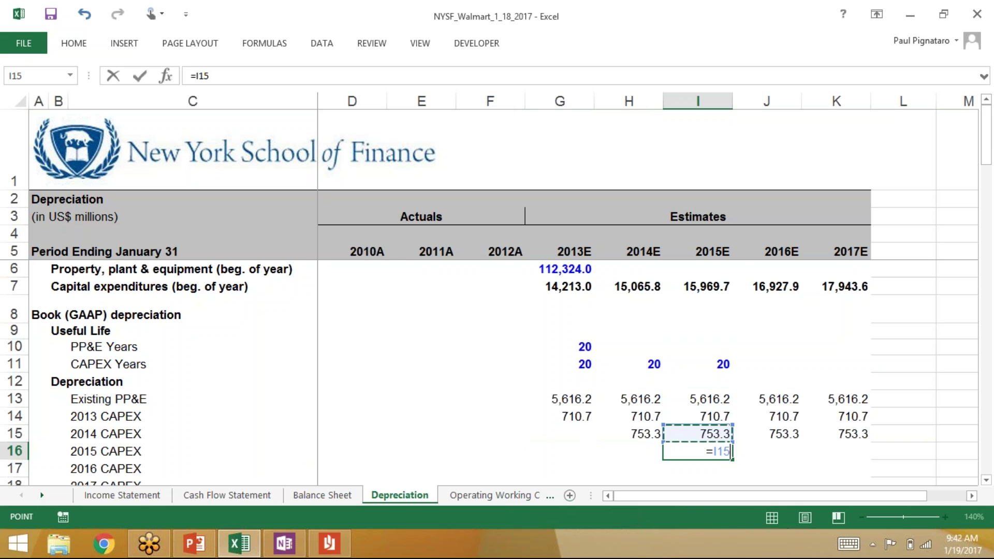
pyautogui.press('Up')
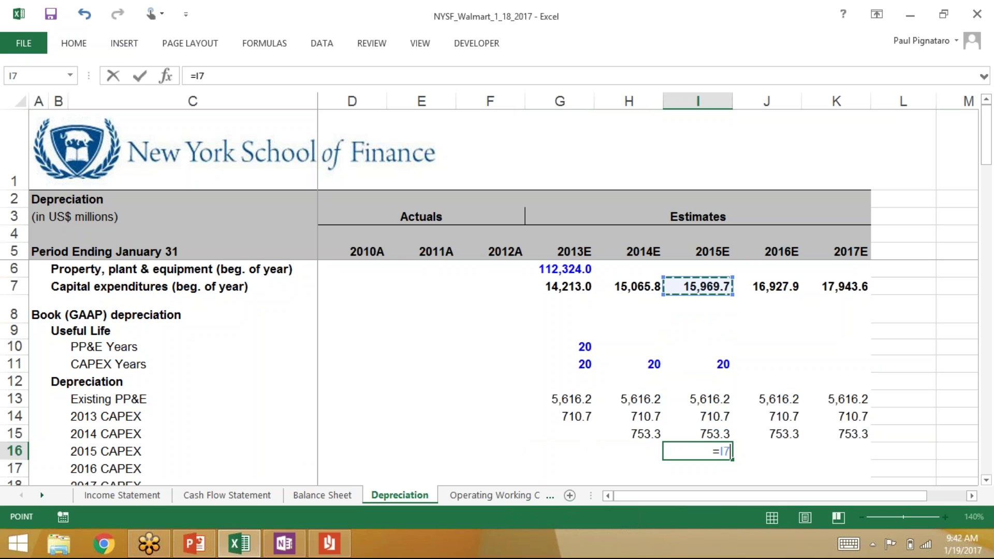
pyautogui.press('F4')
pyautogui.write('/')
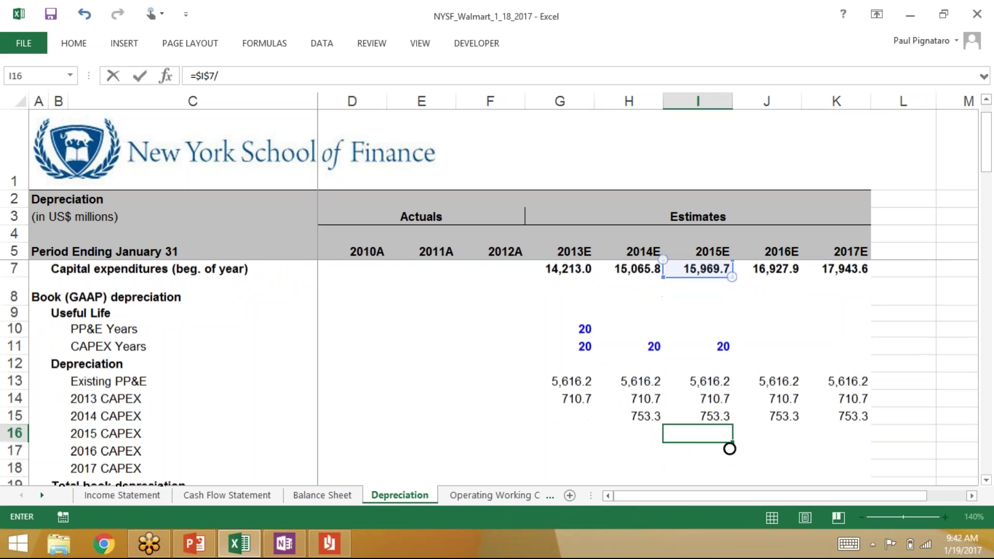
pyautogui.press('Up')
pyautogui.press('Up')
pyautogui.press('Up')
pyautogui.press('Up')
pyautogui.press('Up')
pyautogui.press('Down')
pyautogui.press('Up')
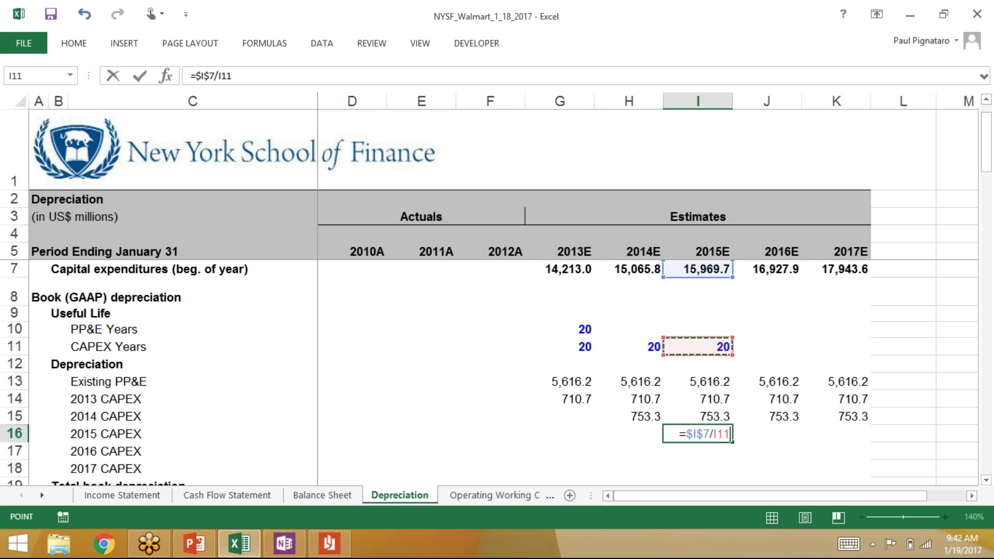
pyautogui.press('F4')
pyautogui.hotkey('ctrl', 'Return')
# - Copy the 2015 CAPEX depreciation formula from I16 across 2016E and 2017E, through K16, and save the workbook
pyautogui.hotkey('shift', 'Right')
pyautogui.hotkey('shift', 'Right')
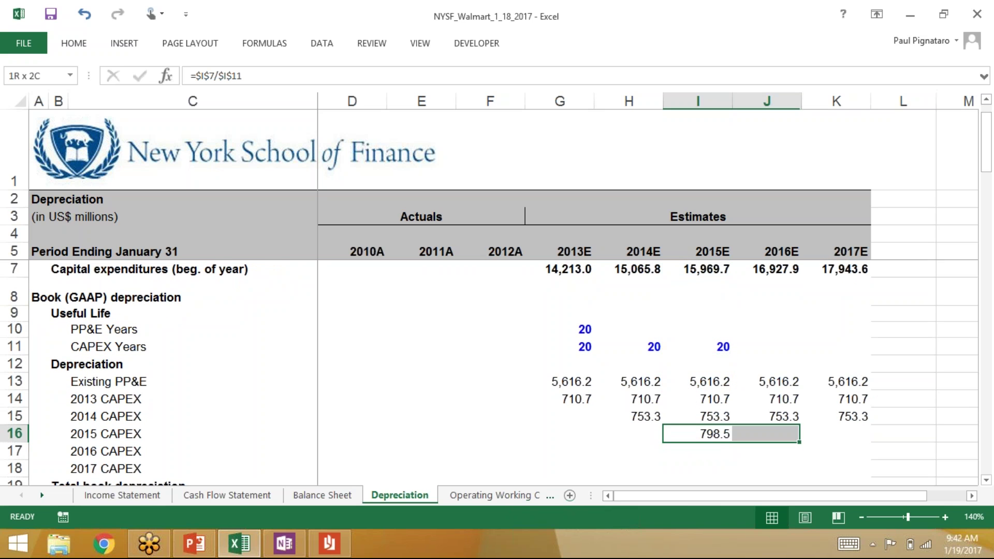
pyautogui.hotkey('ctrl', 'r')
pyautogui.press('Down')
pyautogui.press('Right')
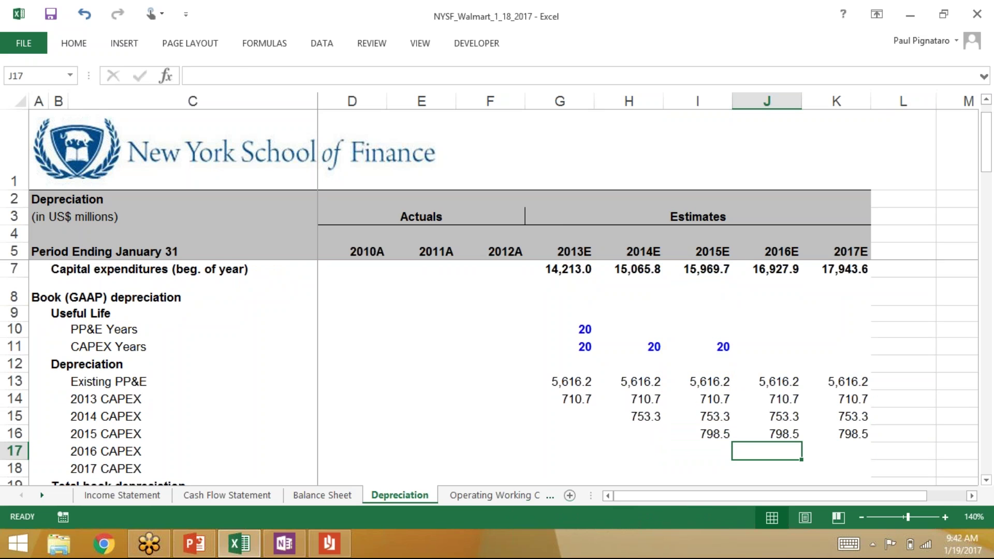
pyautogui.hotkey('ctrl', 's')
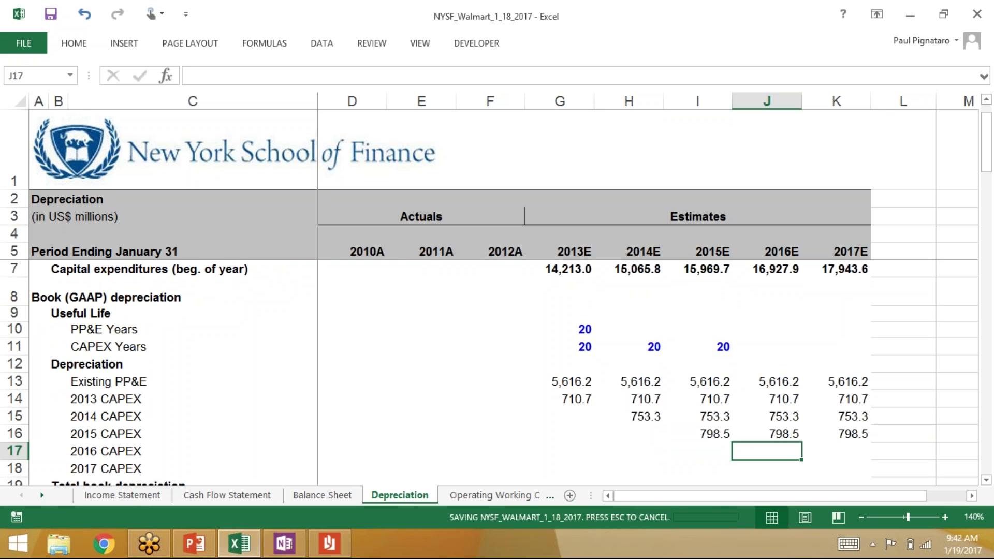
# - Fill the 20-year CAPEX useful life from I11 across 2016E and 2017E, through K11
pyautogui.press('Up')
pyautogui.press('Up')
pyautogui.press('Up')
pyautogui.press('Up')
pyautogui.press('Up')
pyautogui.press('Up')
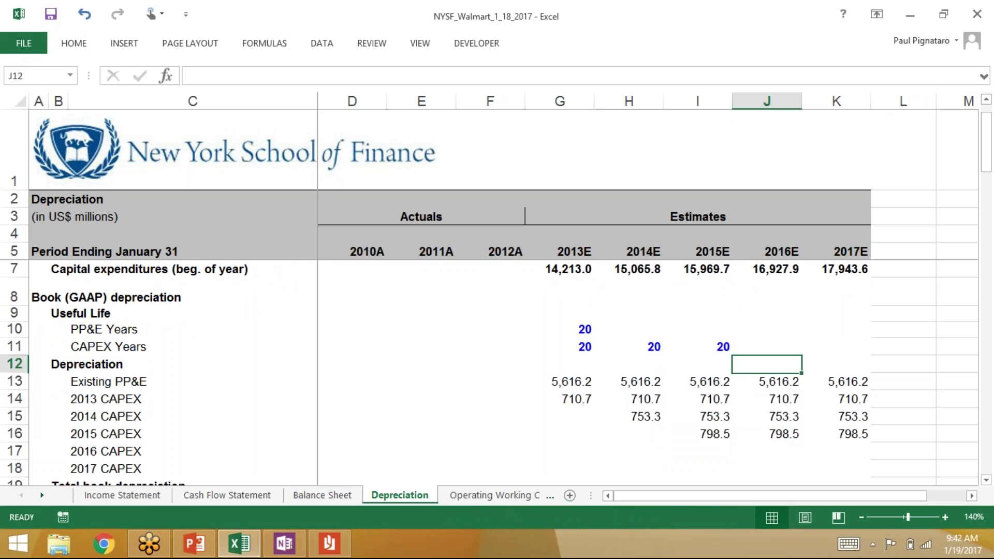
pyautogui.press('Left')
pyautogui.hotkey('shift', 'Right')
pyautogui.hotkey('shift', 'Right')
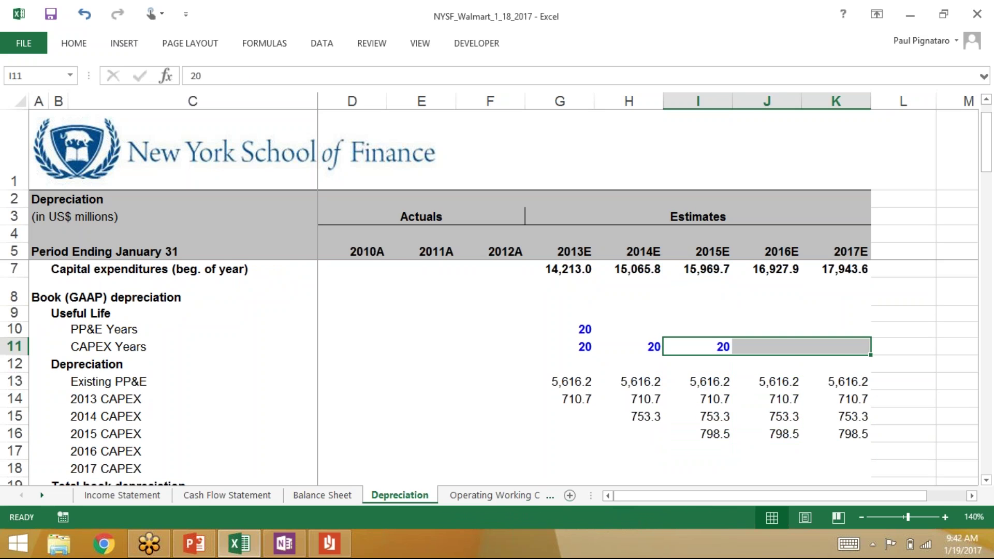
pyautogui.hotkey('ctrl', 'r')
pyautogui.press('Down')
pyautogui.press('Down')
pyautogui.press('Down')
pyautogui.press('Down')
pyautogui.press('Down')
pyautogui.press('Down')
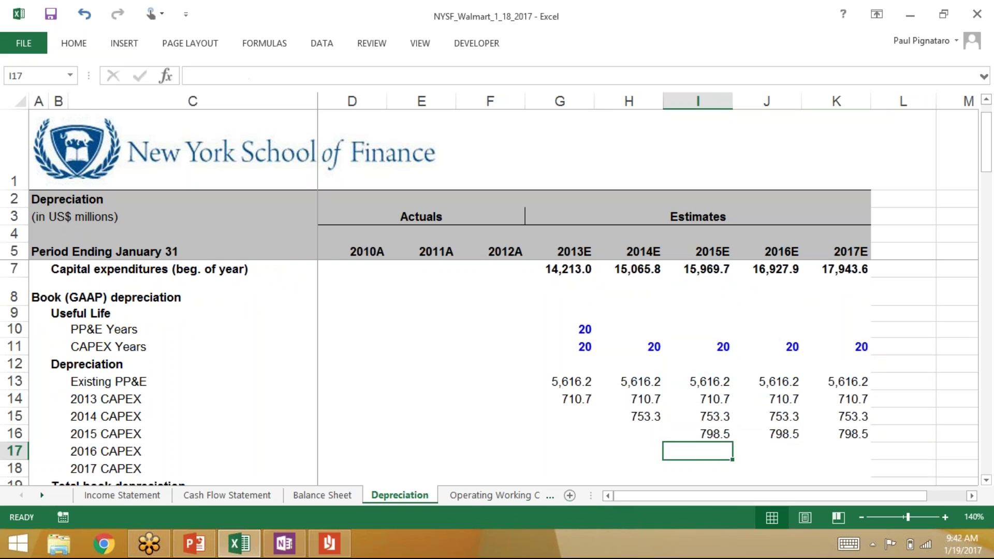
pyautogui.press('Right')
pyautogui.write('=')
pyautogui.press('Up')
pyautogui.press('Up')
pyautogui.press('Up')
pyautogui.press('Up')
pyautogui.press('Up')
pyautogui.press('Up')
pyautogui.press('Up')
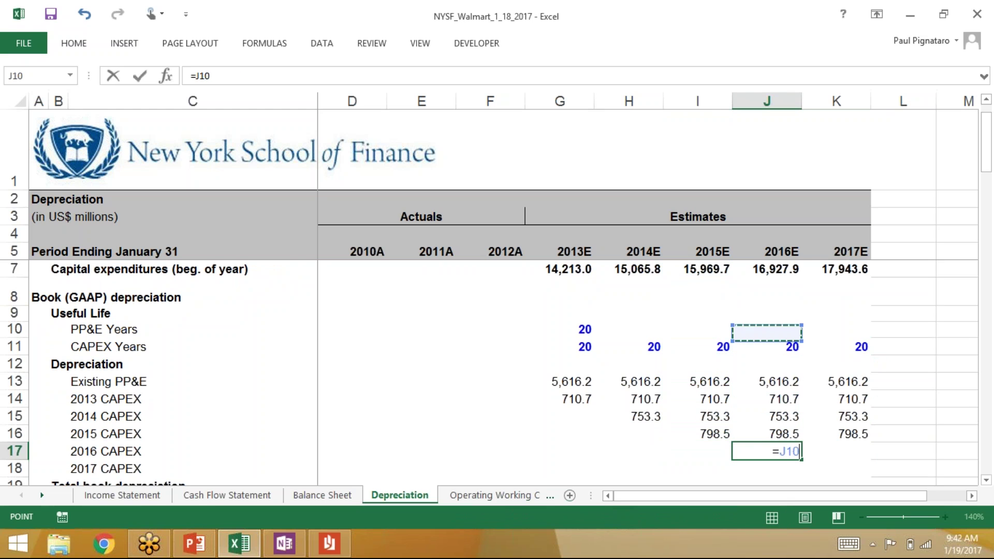
pyautogui.press('Up')
pyautogui.press('Up')
pyautogui.press('Up')
pyautogui.press('F4')
pyautogui.write('/')
pyautogui.press('Up')
pyautogui.press('Up')
pyautogui.press('Up')
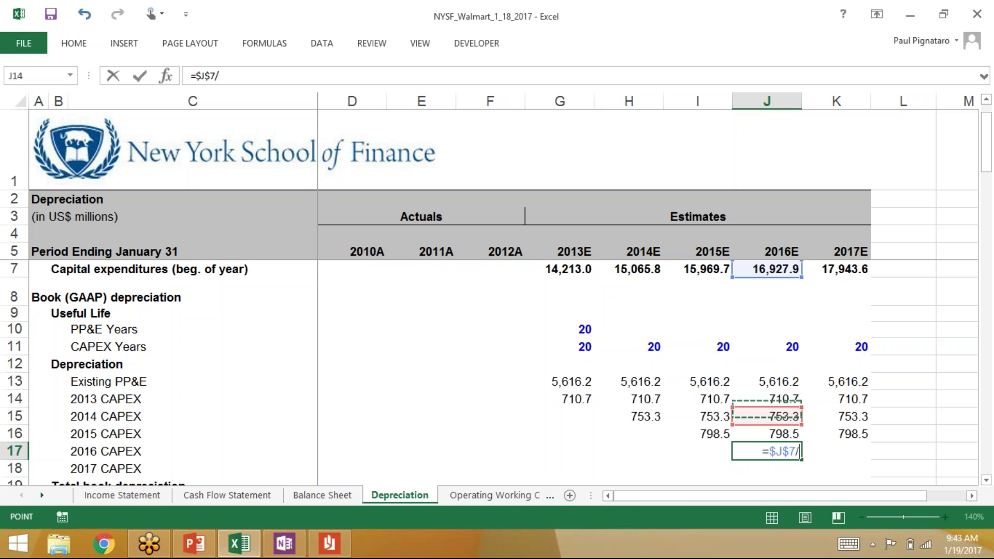
pyautogui.press('Up')
pyautogui.press('Up')
pyautogui.press('Up')
pyautogui.press('Up')
pyautogui.press('F4')
pyautogui.press('Escape')
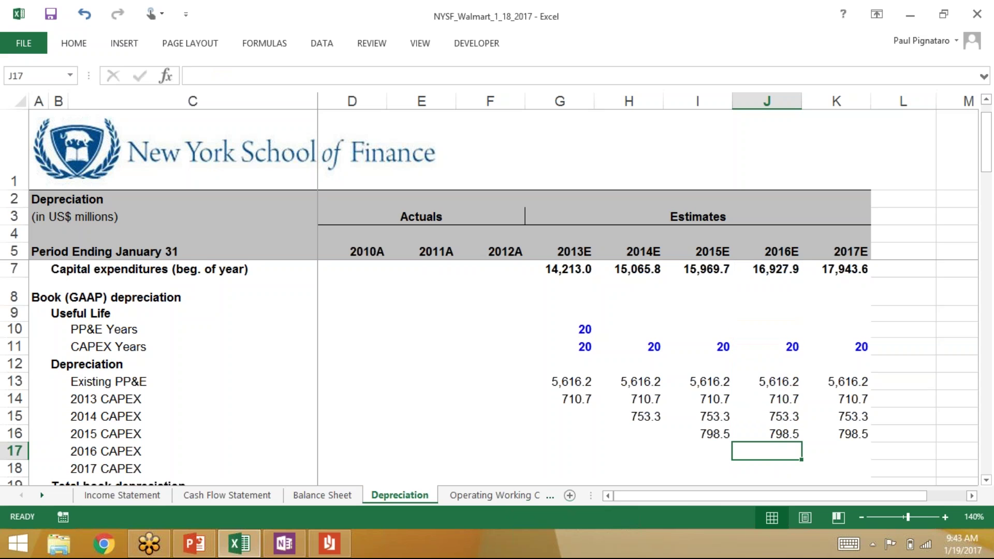
# - Calculate the 2016E depreciation of 2016 CAPEX in J17 with absolute references, using =$J$7/$J$11
pyautogui.write('=')
pyautogui.press('Up')
pyautogui.press('Up')
pyautogui.press('Up')
pyautogui.press('Up')
pyautogui.press('Up')
pyautogui.press('Up')
pyautogui.press('Up')
pyautogui.press('Up')
pyautogui.press('Up')
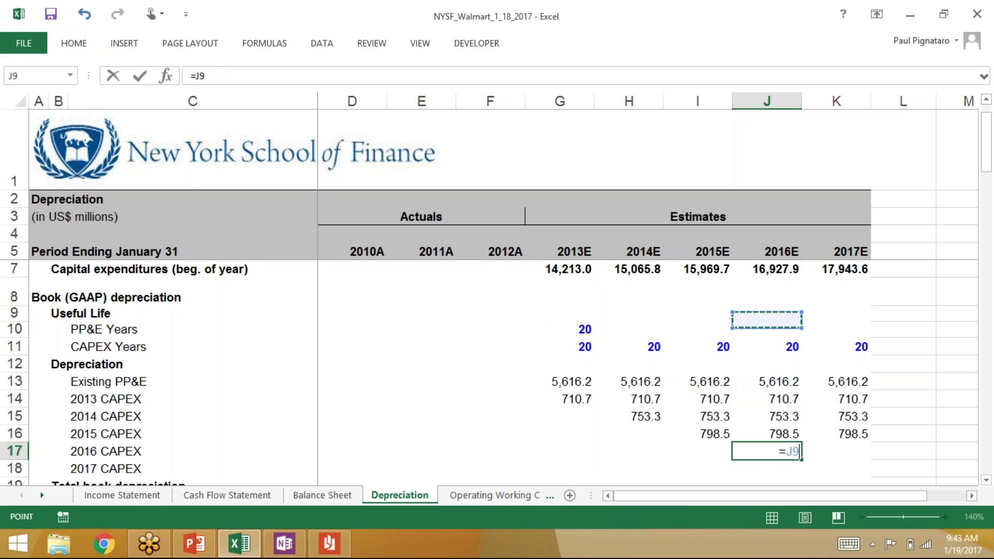
pyautogui.press('Up')
pyautogui.press('F4')
pyautogui.write('/')
pyautogui.press('Up')
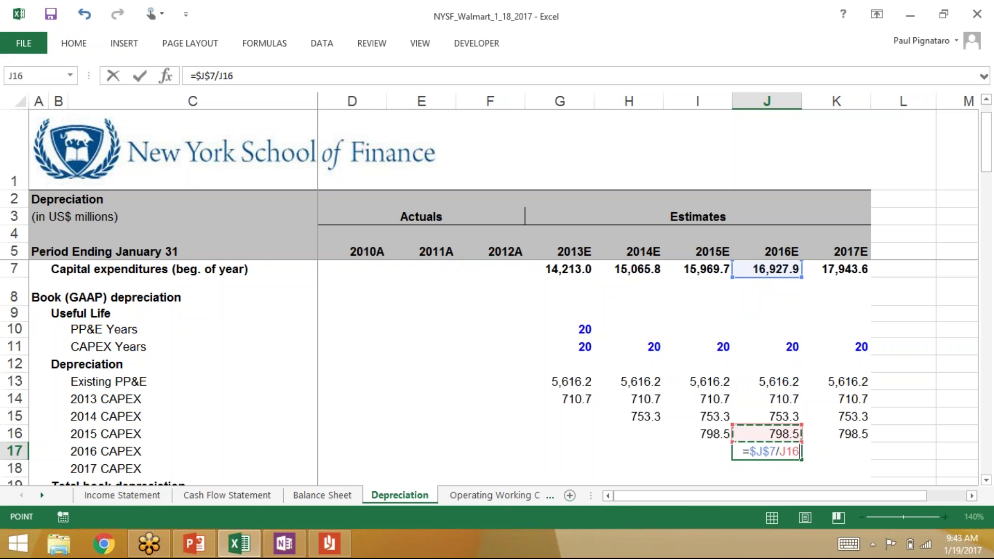
pyautogui.press('Up')
pyautogui.press('Up')
pyautogui.press('Up')
pyautogui.press('Up')
pyautogui.press('Up')
pyautogui.press('F4')
pyautogui.hotkey('ctrl', 'Return')
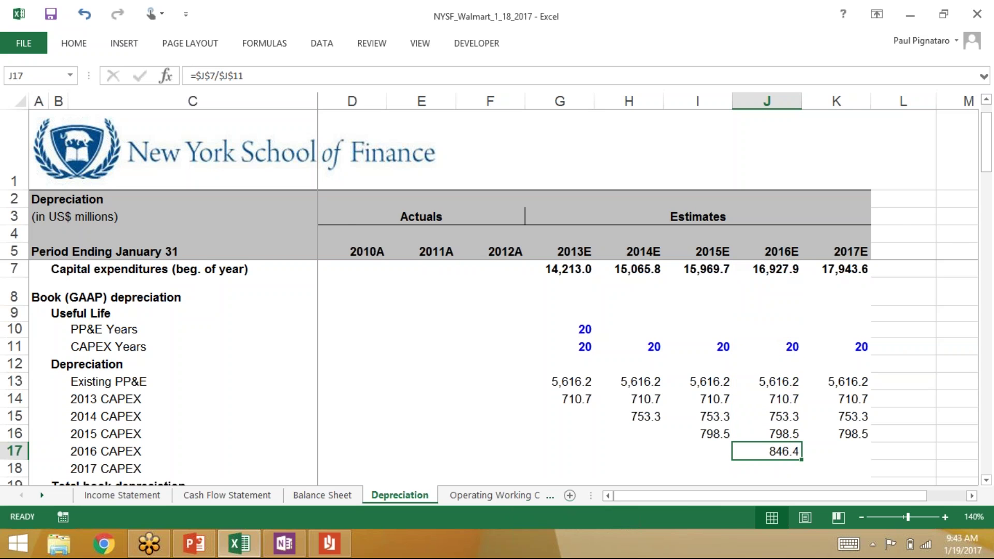
# - Copy the 2016 CAPEX depreciation formula from J17 into 2017E, cell K17
pyautogui.hotkey('shift', 'Right')
pyautogui.hotkey('ctrl', 'Down')
pyautogui.press('Right')
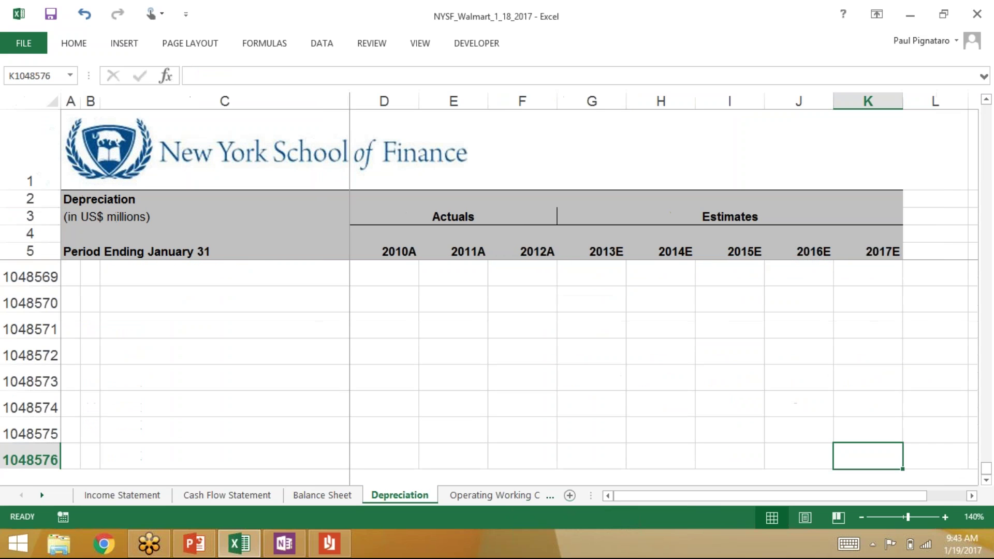
pyautogui.hotkey('ctrl', 'Up')
# - Calculate the 2017E depreciation of 2017 CAPEX in K18 with absolute references, using =$K$7/$K$11
pyautogui.press('Down')
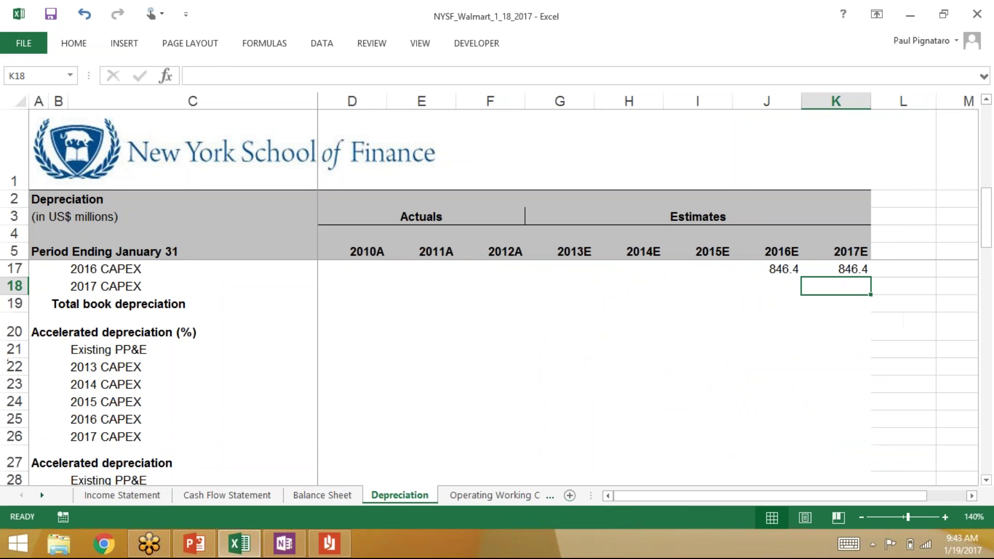
pyautogui.write('=')
pyautogui.press('Up')
pyautogui.press('Up')
pyautogui.press('Up')
pyautogui.press('Up')
pyautogui.press('Up')
pyautogui.press('Up')
pyautogui.press('Up')
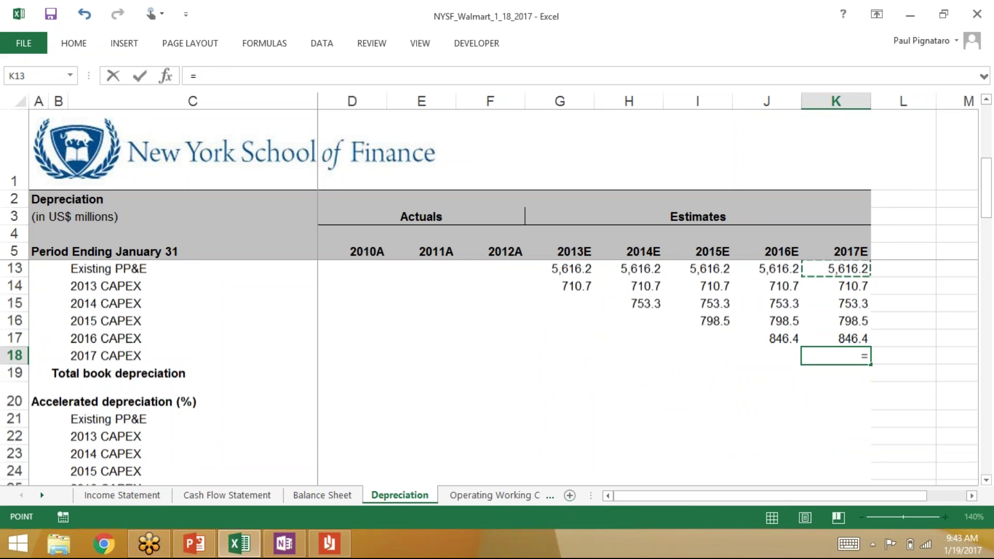
pyautogui.press('Up')
pyautogui.press('Up')
pyautogui.press('Up')
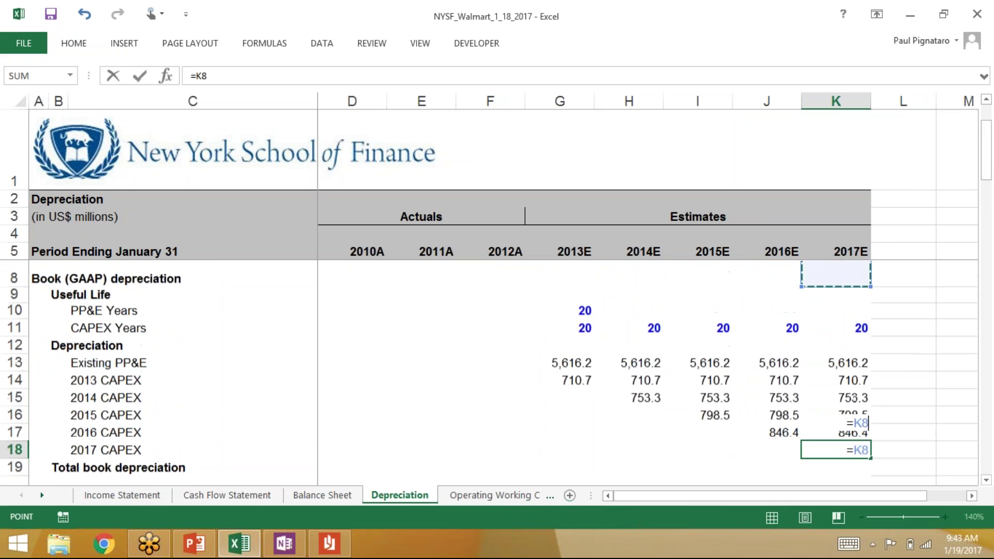
pyautogui.press('Up')
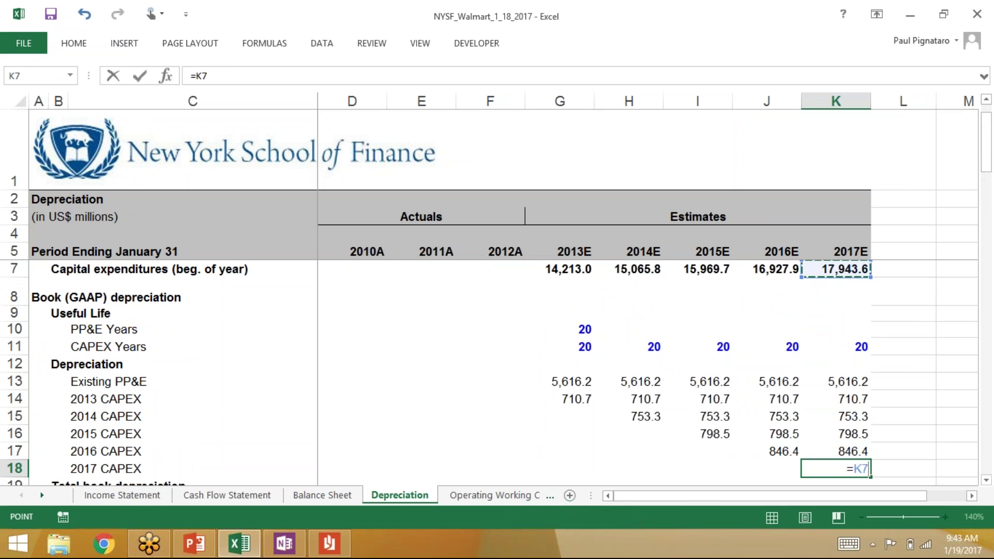
pyautogui.press('F4')
pyautogui.write('/')
pyautogui.press('Up')
pyautogui.press('Up')
pyautogui.press('Up')
pyautogui.press('Up')
pyautogui.press('Up')
pyautogui.press('Up')
pyautogui.press('Up')
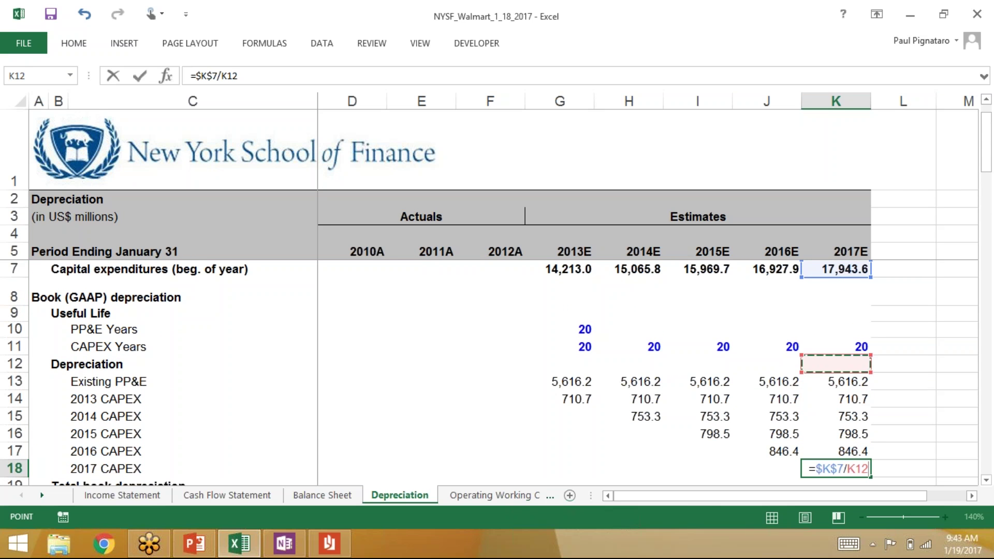
pyautogui.press('F4')
pyautogui.hotkey('ctrl', 'Return')
# - Total the 2017E book depreciation in K19 with =SUM(K13:K18)
pyautogui.press('Down')
pyautogui.hotkey('alt', '=')
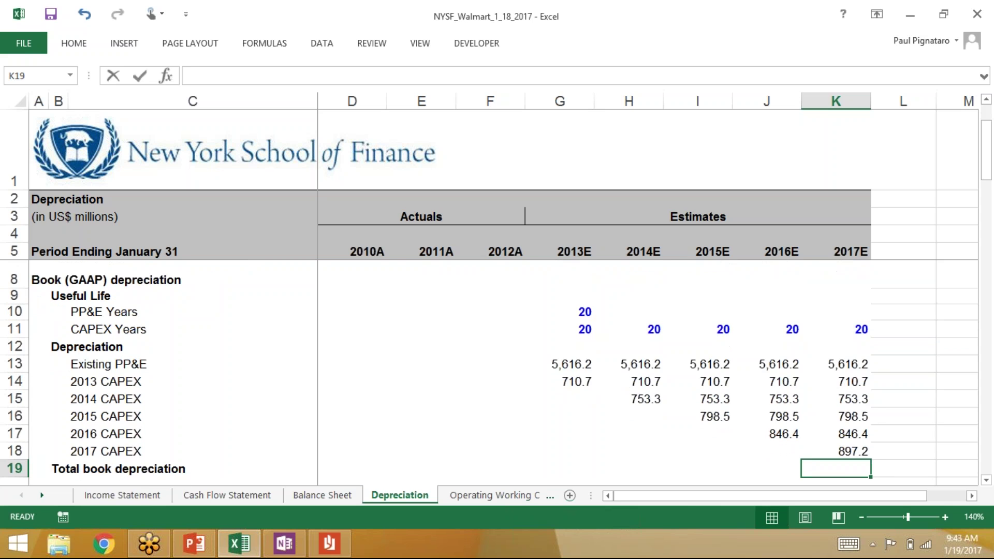
pyautogui.press('Return')
pyautogui.press('Up')
# - Copy the total book depreciation formula from K19 into 2013E through 2016E, cells G19:J19, and save the workbook
pyautogui.hotkey('ctrl', 'c')
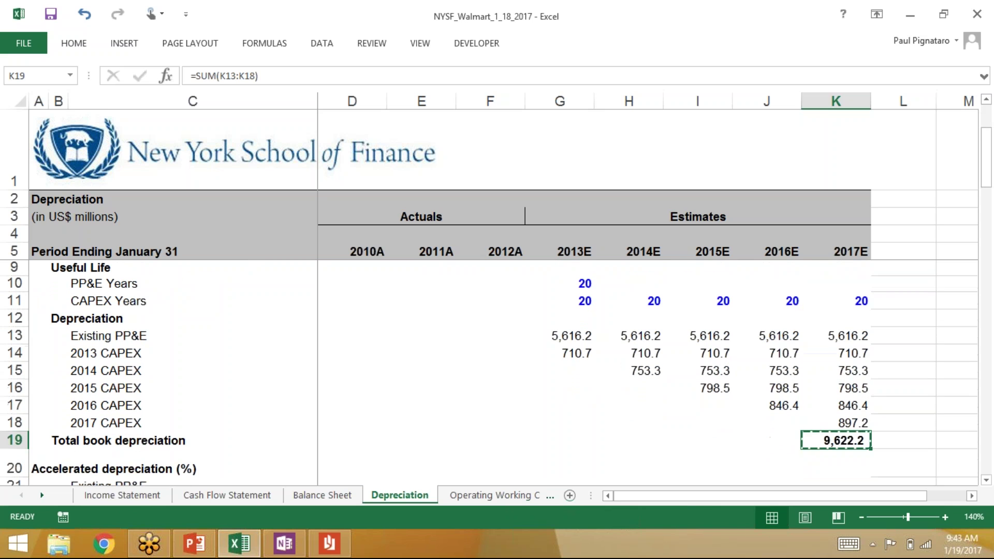
pyautogui.press('Left')
pyautogui.hotkey('shift', 'Left')
pyautogui.hotkey('shift', 'Left')
pyautogui.hotkey('shift', 'Left')
pyautogui.press('Return')
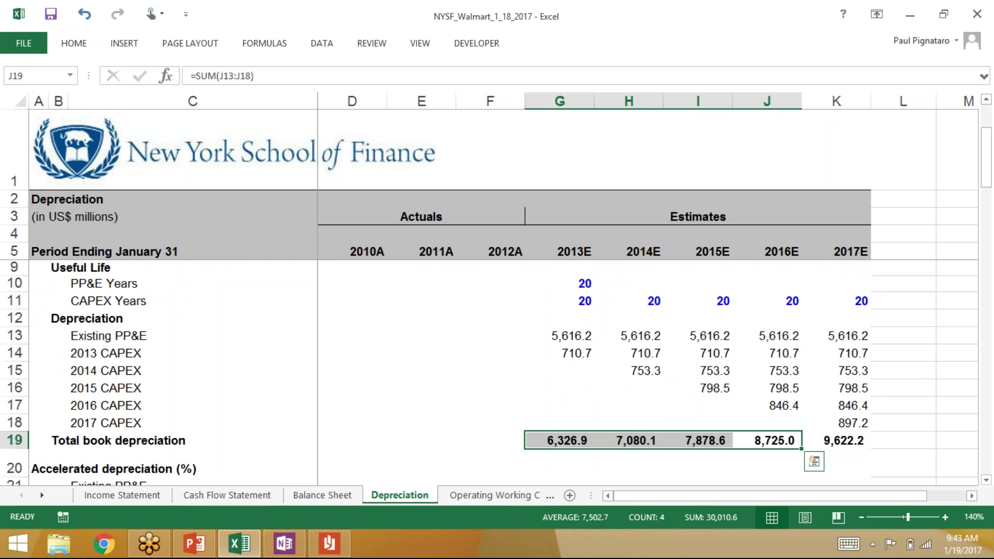
pyautogui.hotkey('ctrl', 'Right')
pyautogui.hotkey('ctrl', 's')
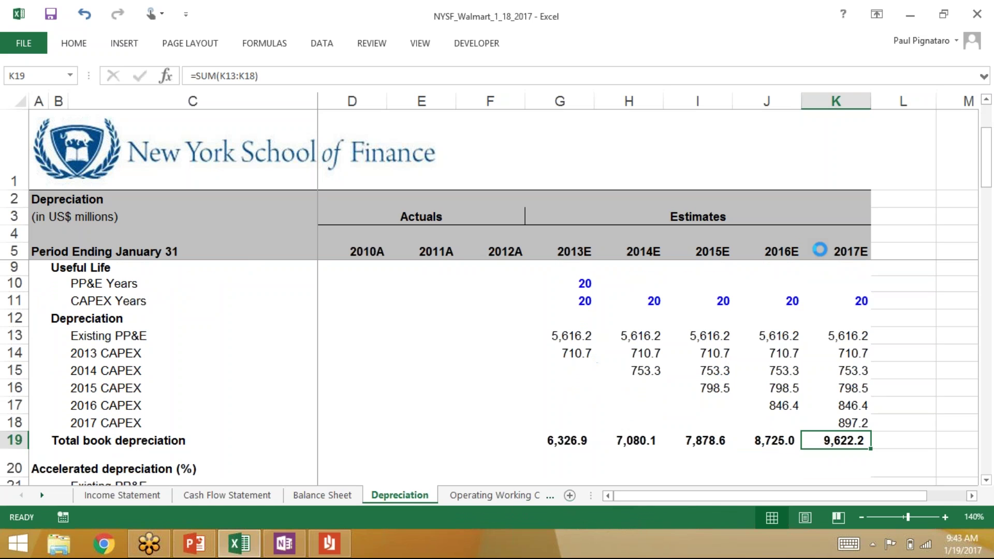
pyautogui.hotkey('alt', 'Tab')
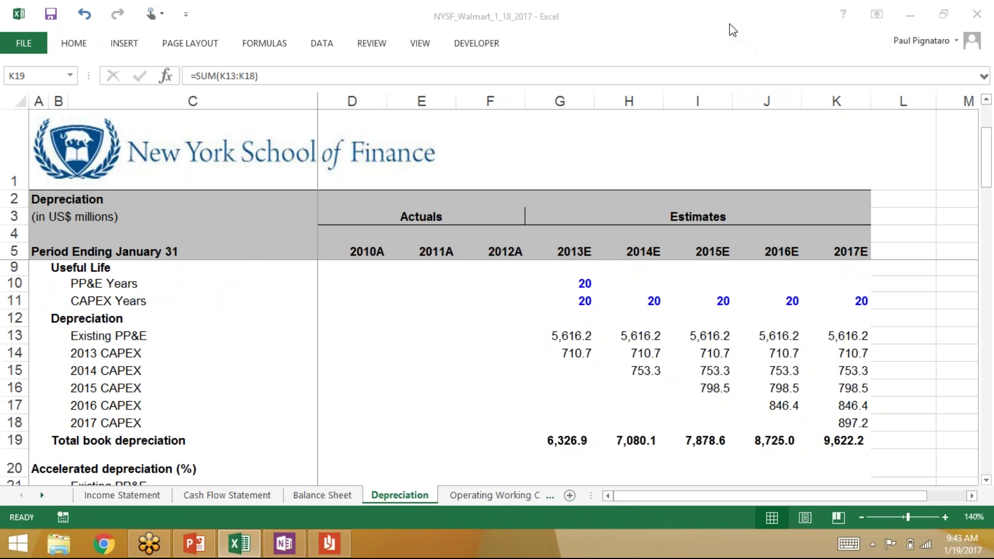
pyautogui.click(729, 24)
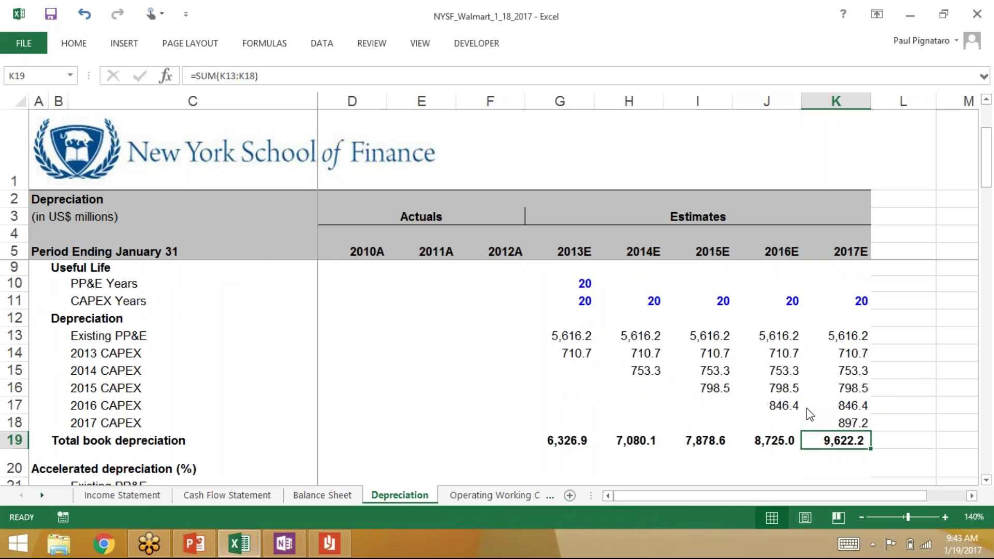
pyautogui.scroll(1, 812, 413)
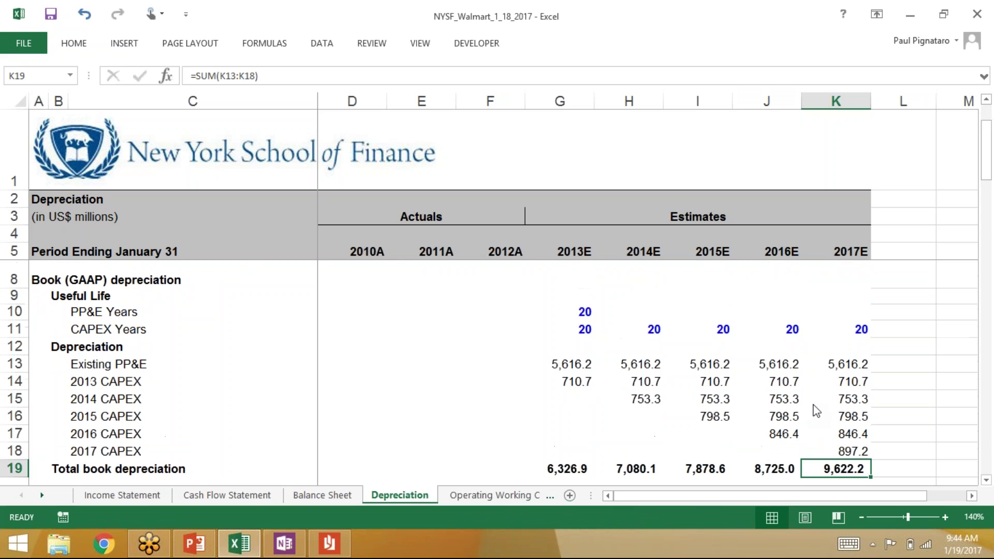
pyautogui.hotkey('alt', 'Tab')
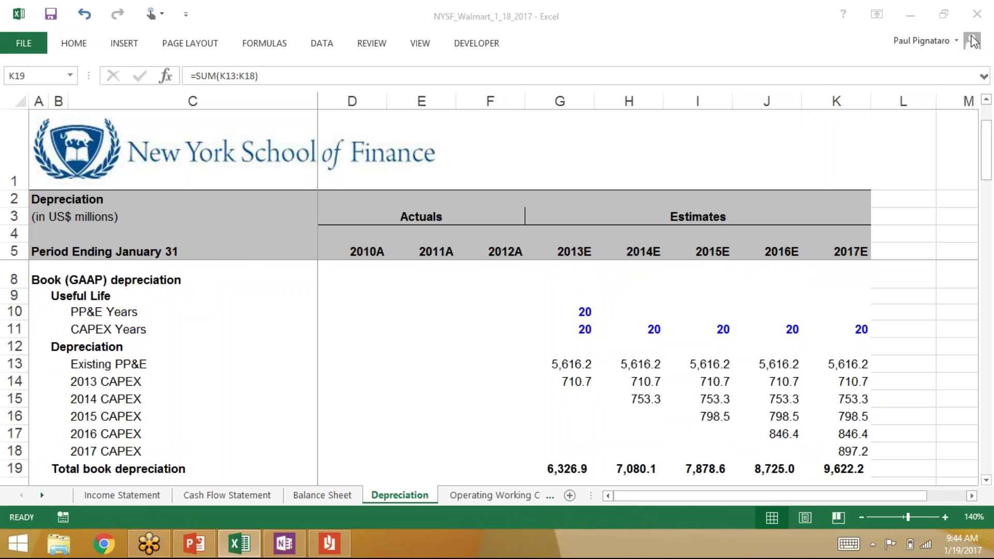
pyautogui.hotkey('alt', 'Tab')
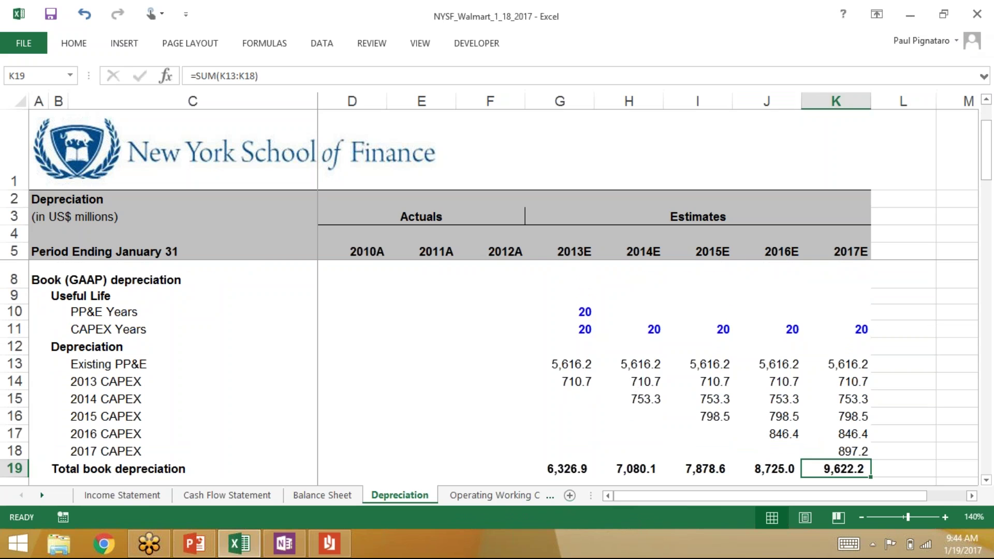
# - Link 2013E depreciation in Income Statement cell G23 to total book depreciation, using =Depreciation!G19
pyautogui.click(563, 468)
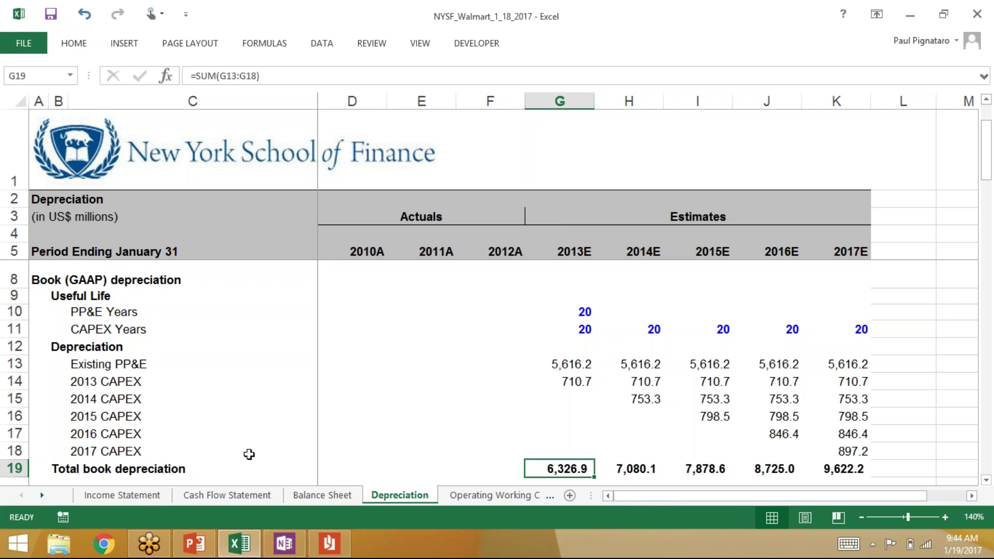
pyautogui.click(138, 498)
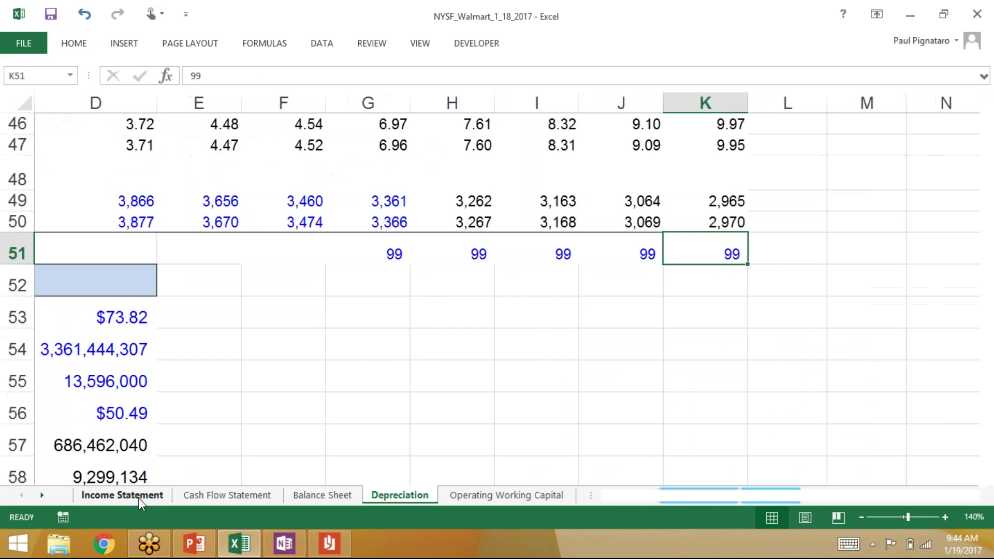
pyautogui.scroll(7, 489, 299)
pyautogui.scroll(3, 489, 298)
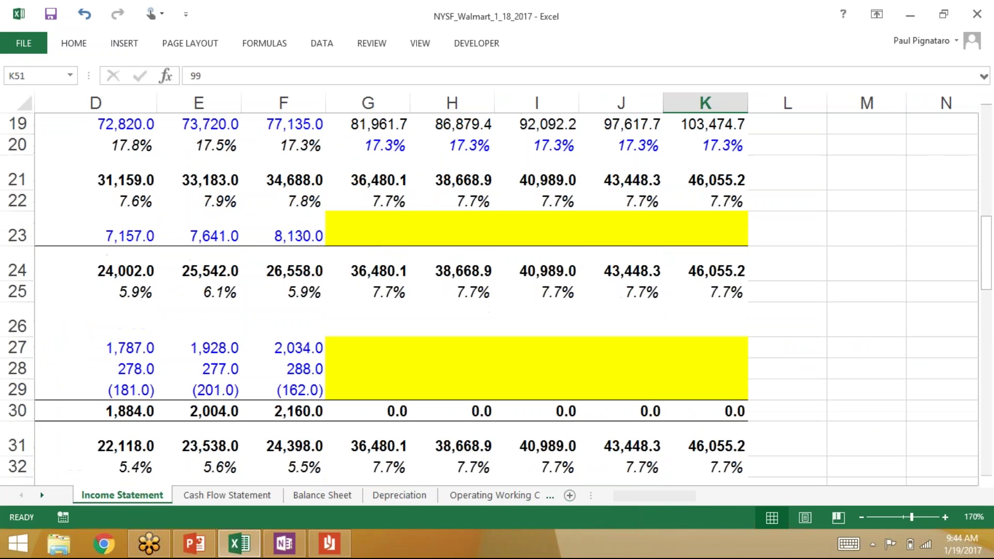
pyautogui.click(368, 229)
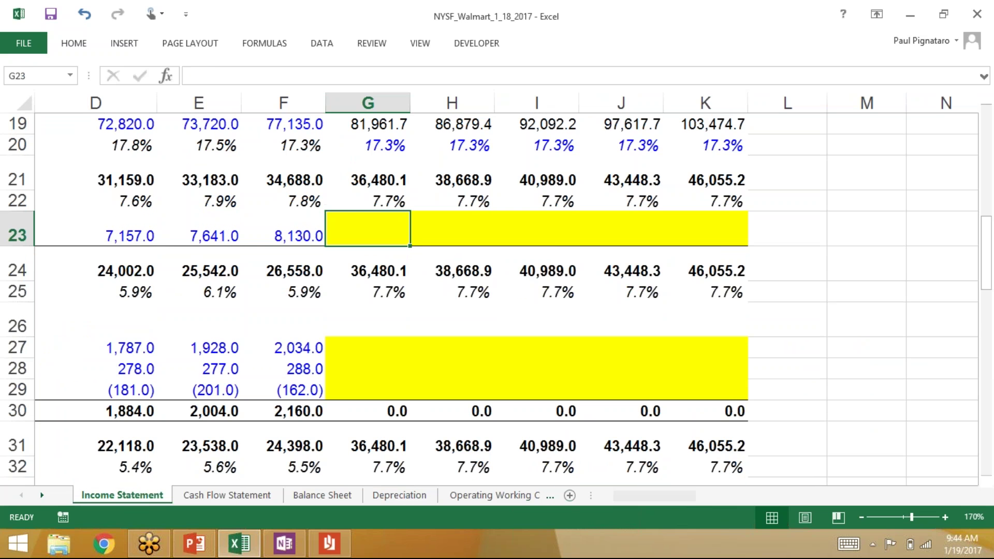
pyautogui.write('=')
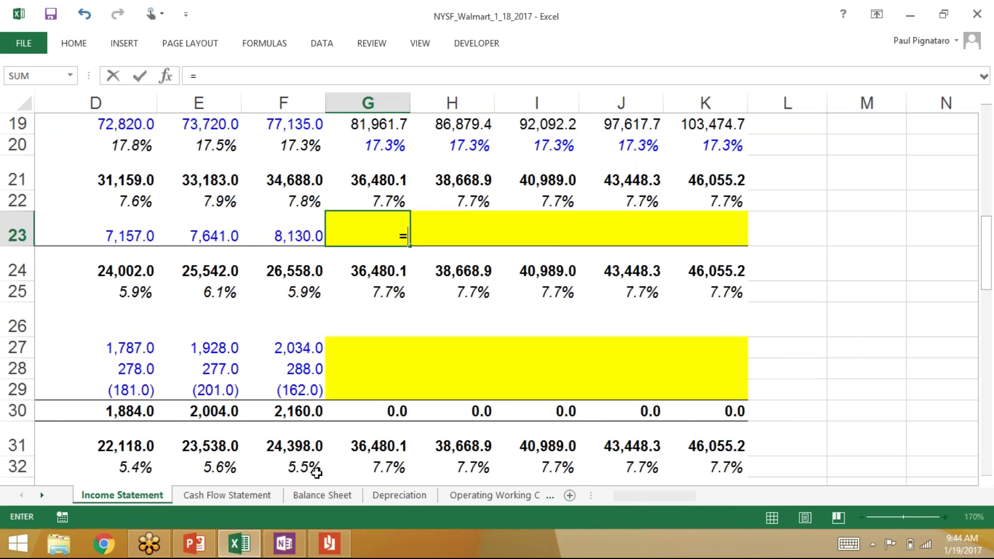
pyautogui.click(383, 497)
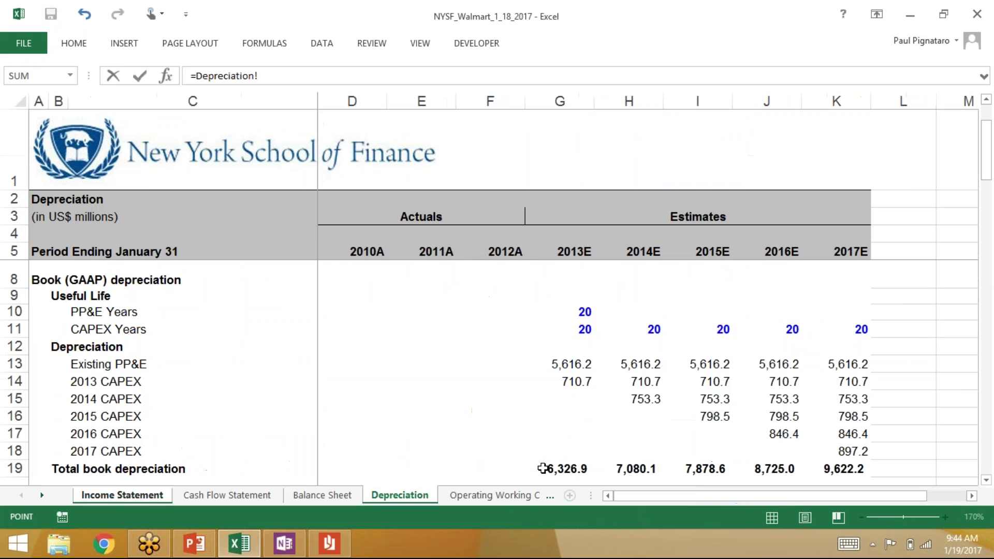
pyautogui.click(542, 469)
pyautogui.press('Return')
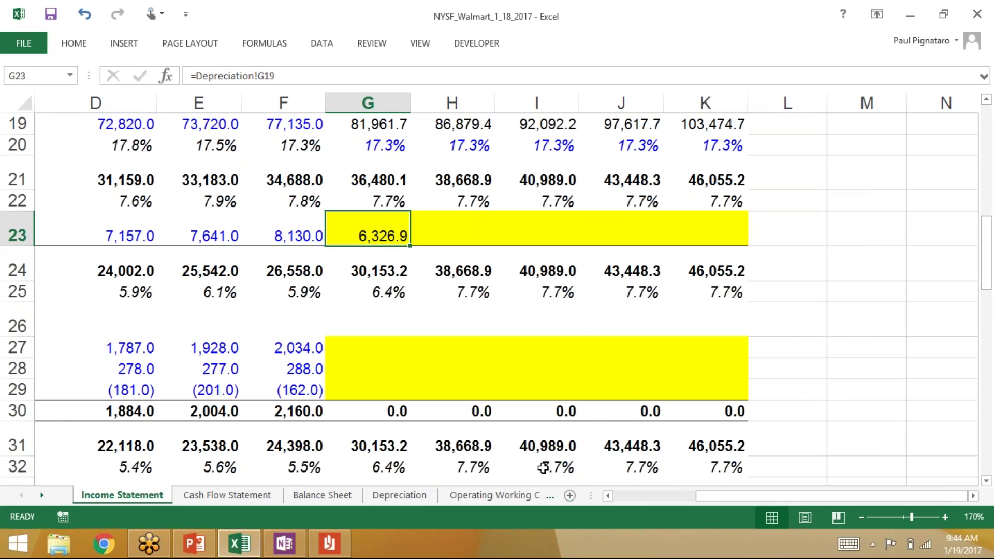
# - Fill the Income Statement depreciation link from G23 across 2014E to 2017E, through K23
pyautogui.hotkey('shift', 'Right')
pyautogui.hotkey('shift', 'Right')
pyautogui.hotkey('shift', 'Right')
pyautogui.hotkey('shift', 'Right')
pyautogui.hotkey('ctrl', 'r')
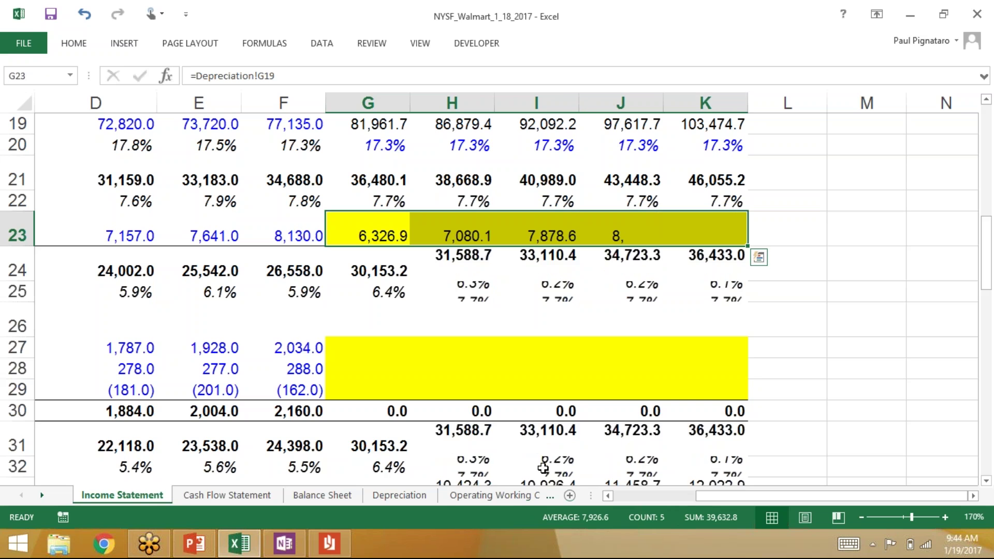
# - Clear the yellow highlight from the Income Statement depreciation cells G23:K23 and give them a white fill
pyautogui.click(73, 43)
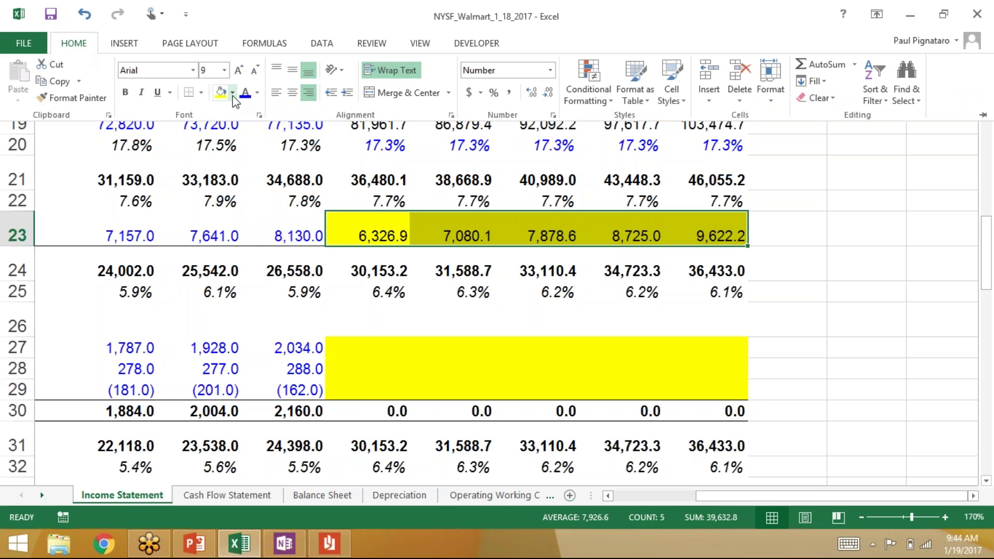
pyautogui.click(232, 94)
pyautogui.click(256, 247)
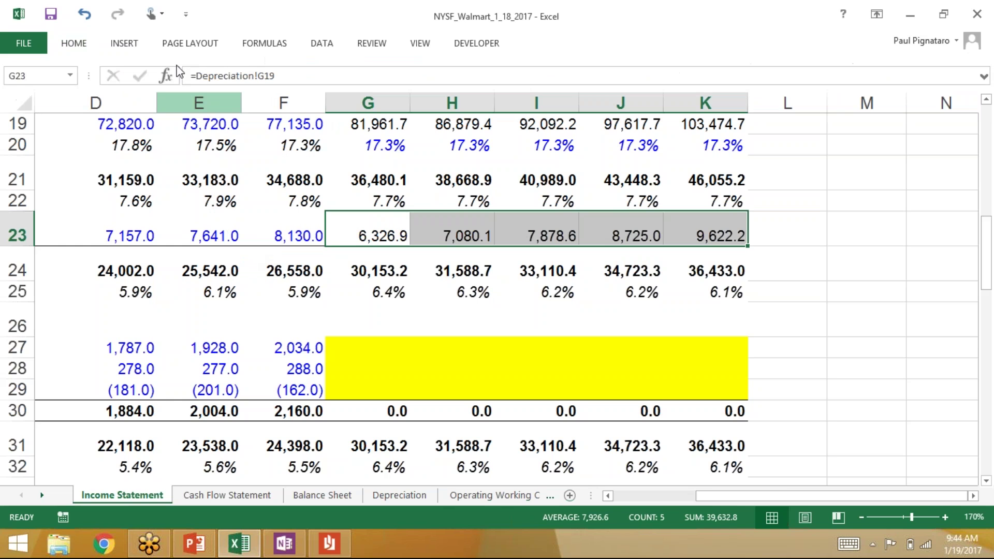
pyautogui.click(77, 45)
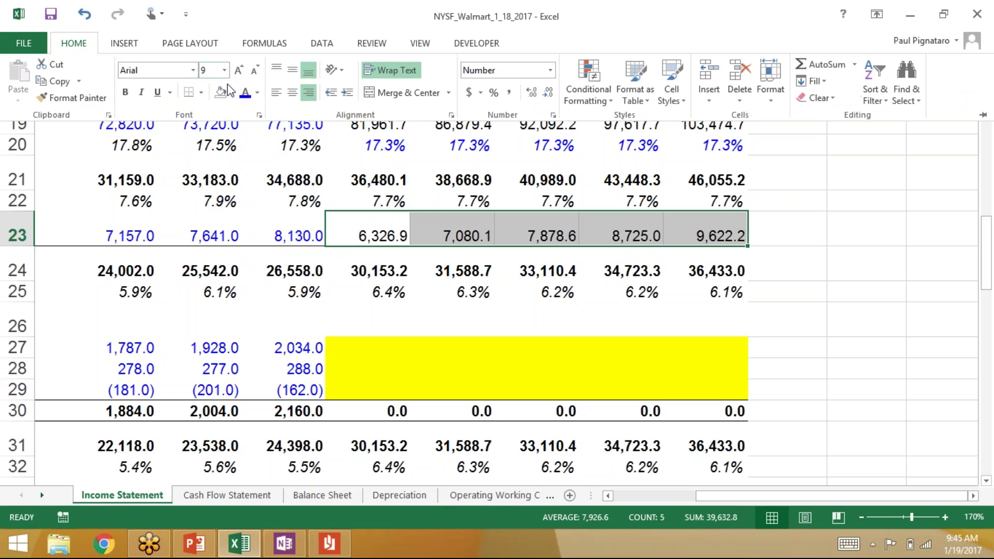
pyautogui.click(232, 94)
pyautogui.click(220, 125)
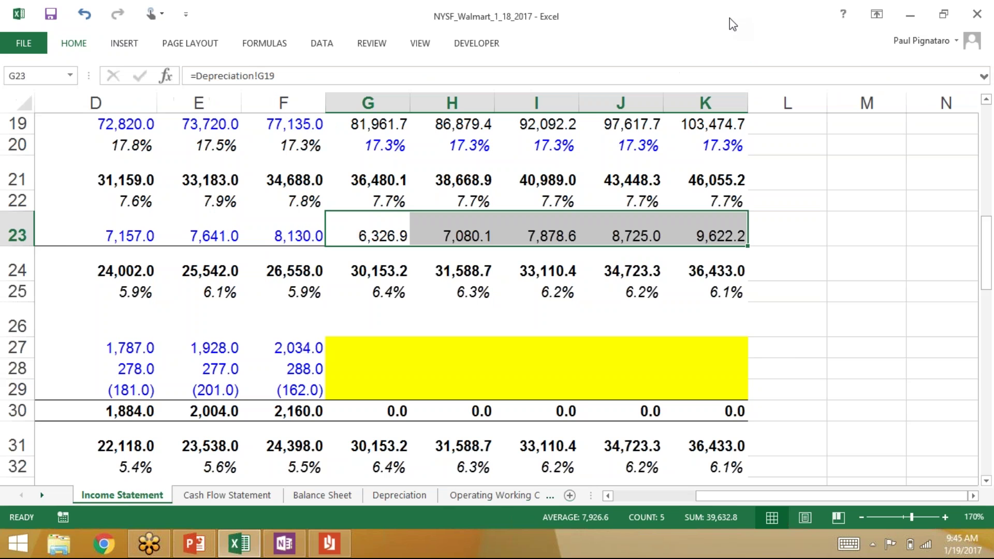
pyautogui.click(968, 35)
pyautogui.click(971, 40)
# - Examine the Depreciation and amortization row on the Cash Flow Statement, checking its Income Statement links across actual and projected years
pyautogui.click(221, 500)
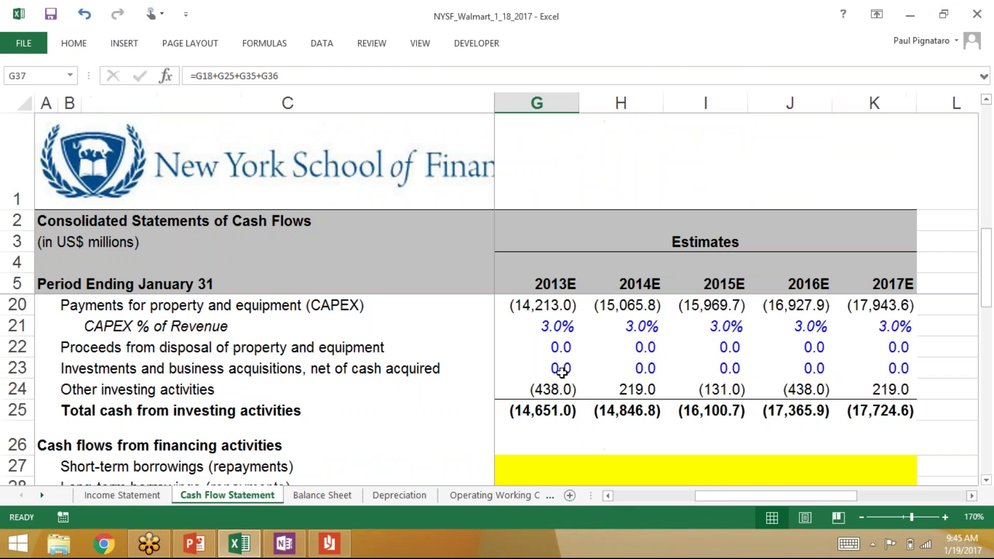
pyautogui.scroll(6, 564, 370)
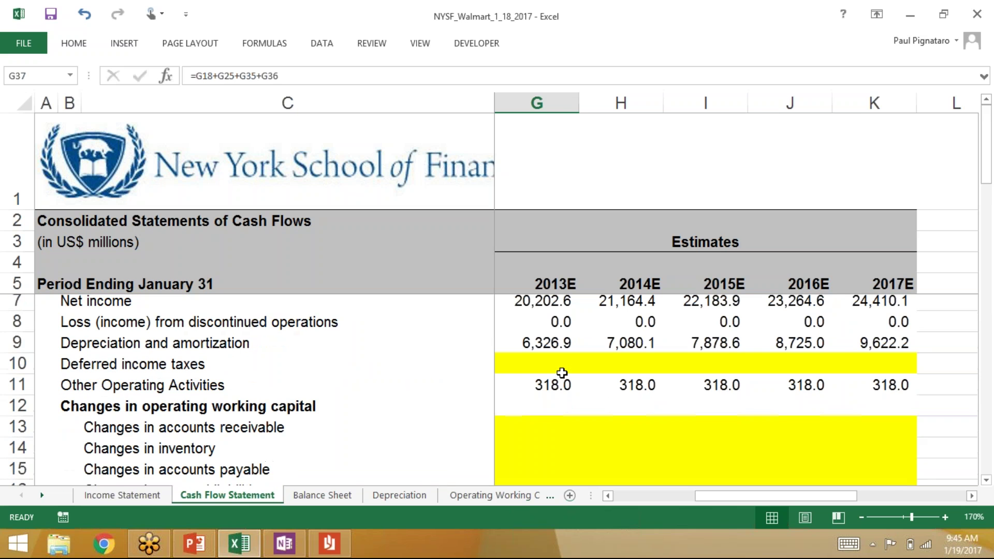
pyautogui.click(562, 373)
pyautogui.hscroll(-2, 563, 373)
pyautogui.press('Right')
pyautogui.press('Right')
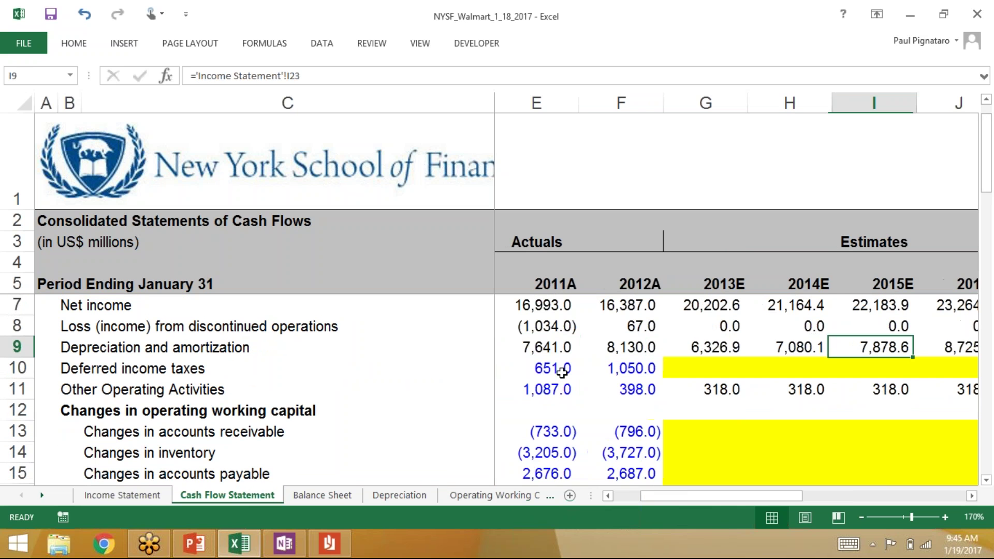
pyautogui.press('Left')
pyautogui.press('Left')
pyautogui.press('Left')
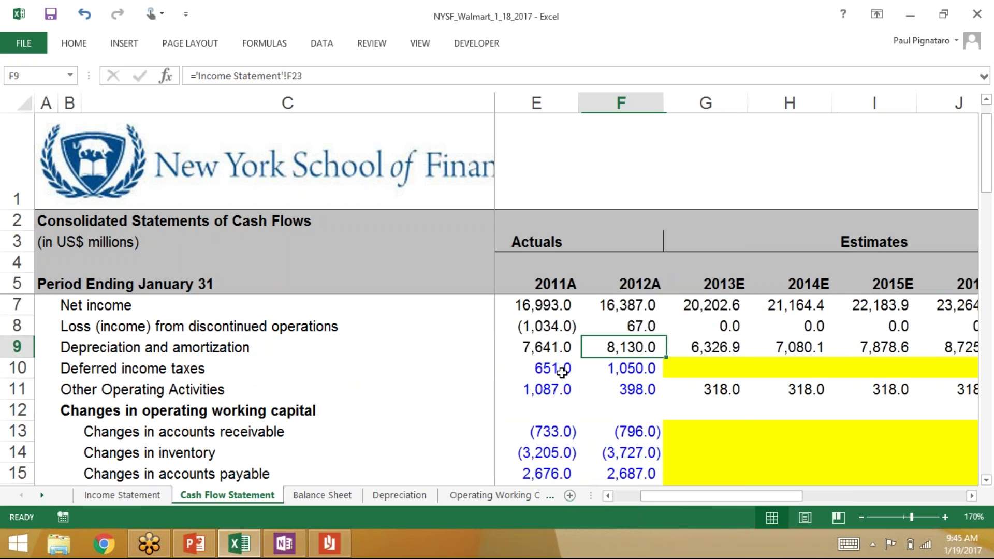
pyautogui.press('Left')
pyautogui.press('Left')
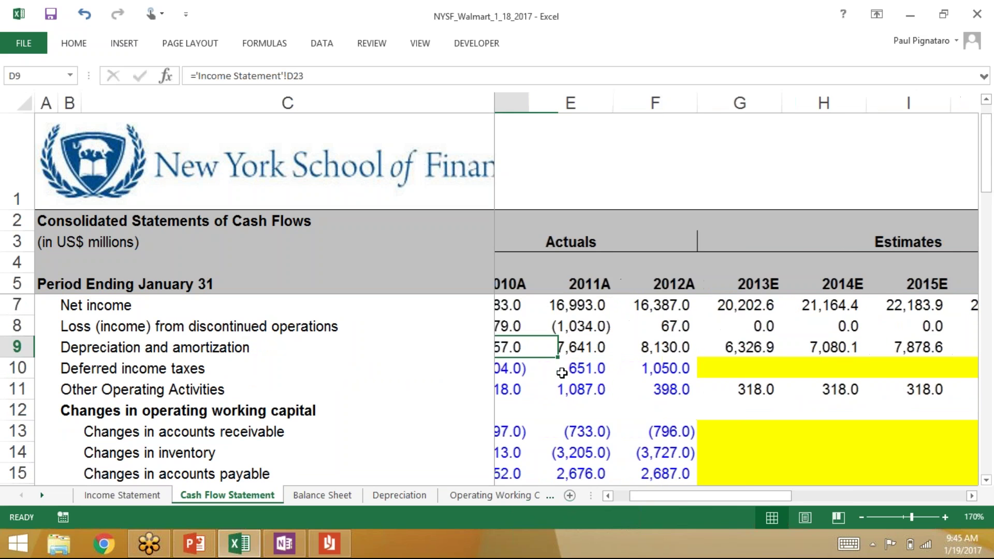
pyautogui.press('Right')
pyautogui.press('Right')
pyautogui.press('Right')
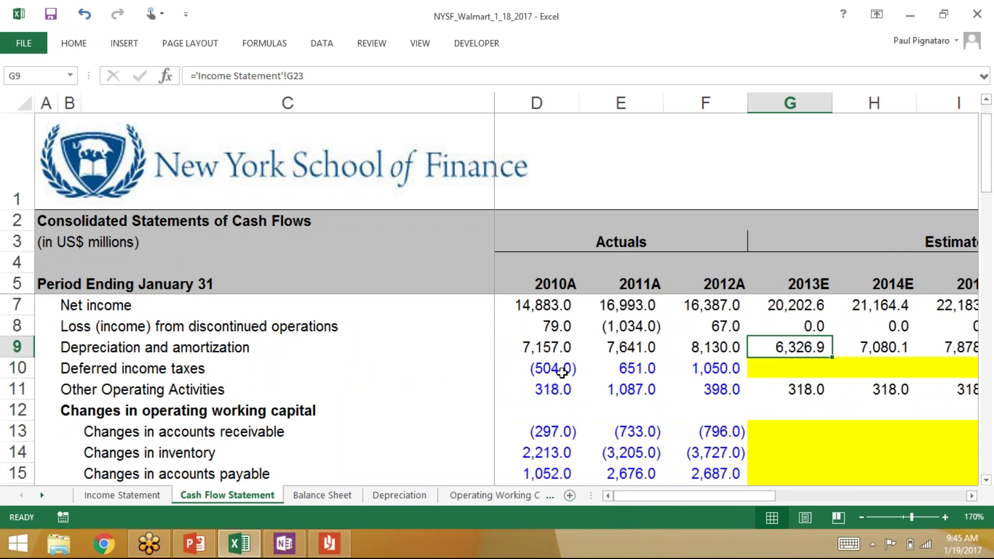
pyautogui.press('Left')
pyautogui.press('Left')
pyautogui.press('Left')
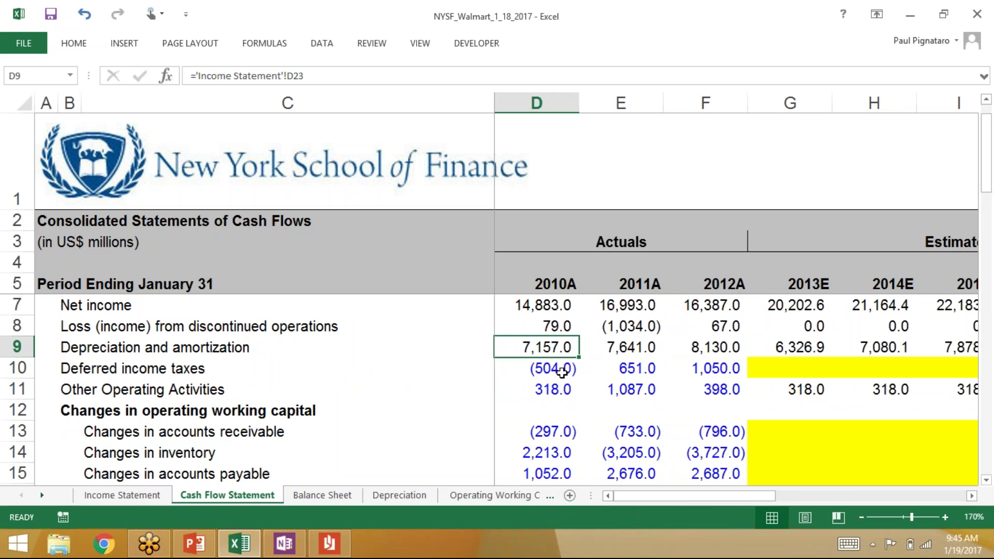
pyautogui.press('Right')
pyautogui.press('Right')
pyautogui.press('Right')
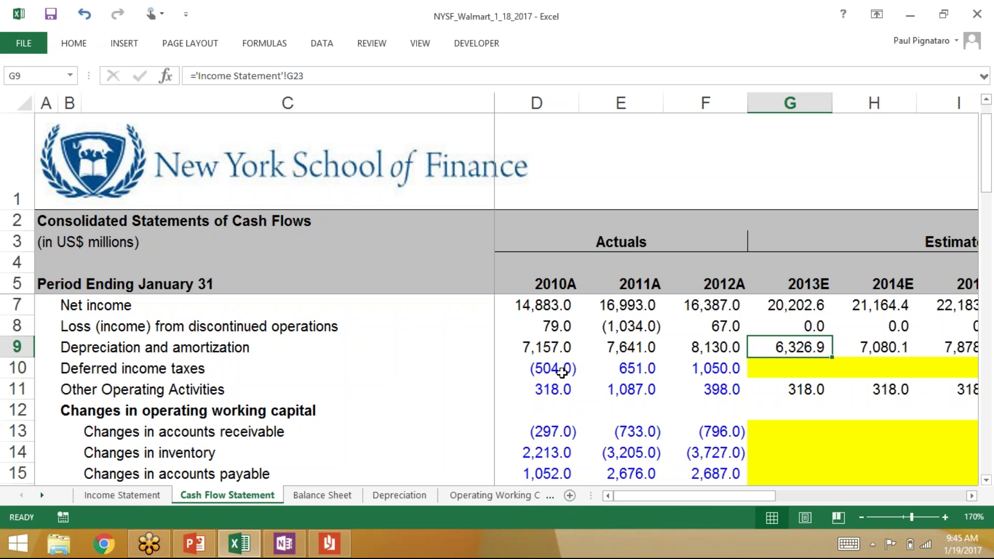
# - Compare the 2012A actual depreciation with the 2013E projection in row 9 of the Cash Flow Statement
pyautogui.press('Left')
pyautogui.press('Right')
pyautogui.press('Right')
pyautogui.press('Left')
pyautogui.press('Left')
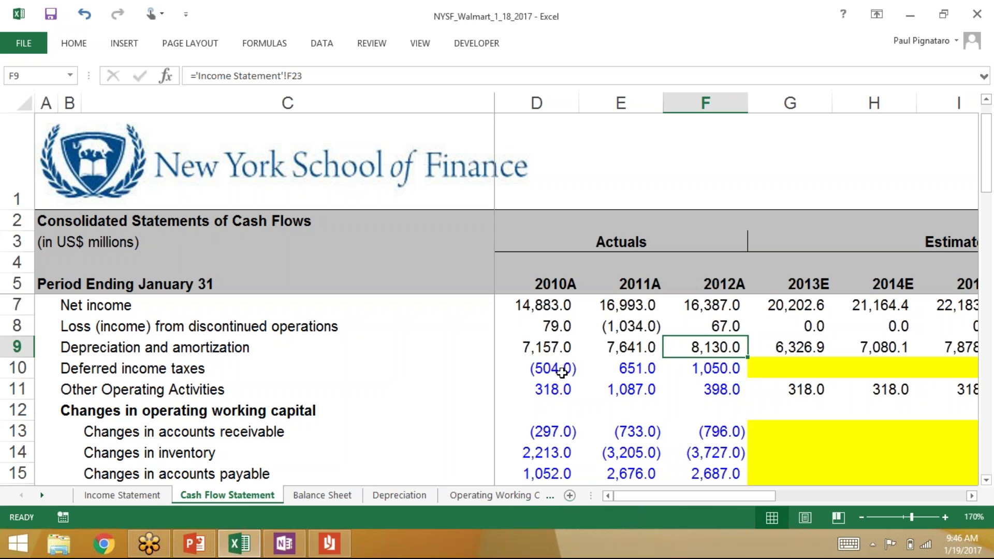
pyautogui.press('Right')
pyautogui.press('Left')
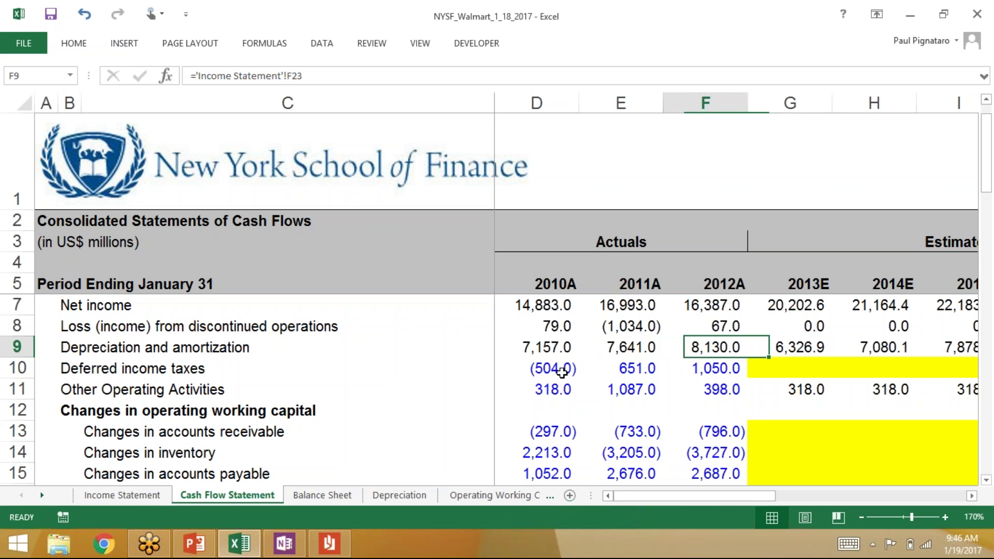
pyautogui.press('Right')
pyautogui.press('Left')
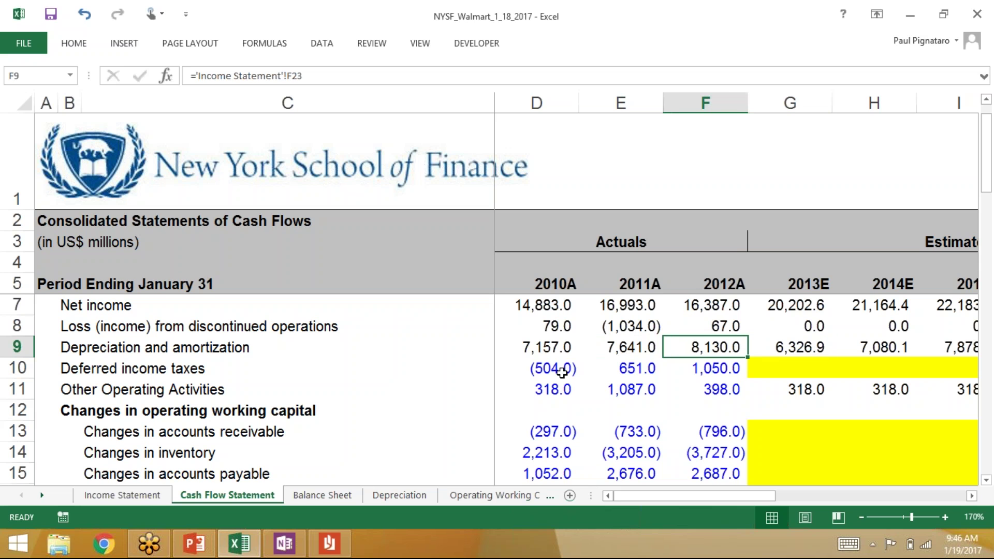
pyautogui.press('Right')
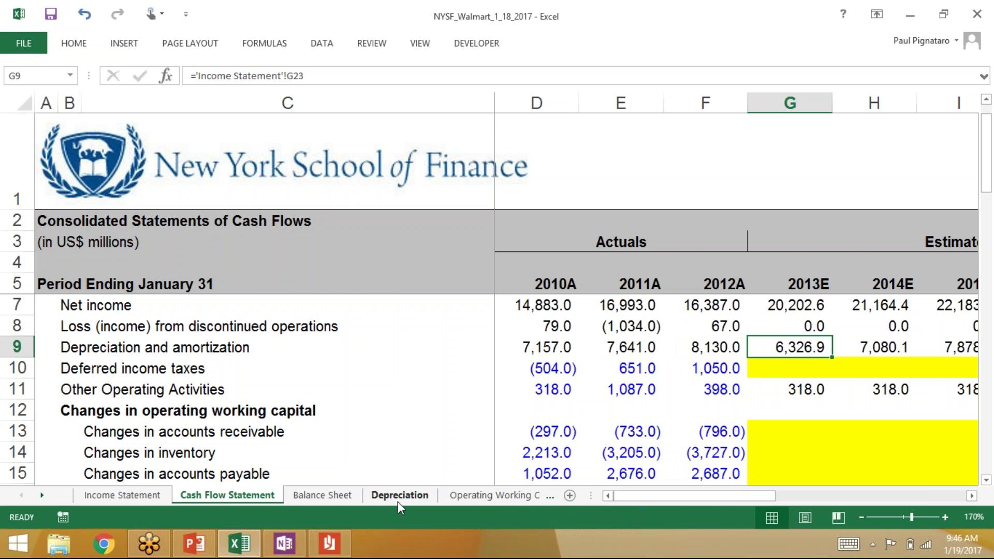
# - Review the 2013E useful-life, CAPEX and beginning-of-year PP&E inputs on the Depreciation sheet
pyautogui.click(397, 500)
pyautogui.click(566, 329)
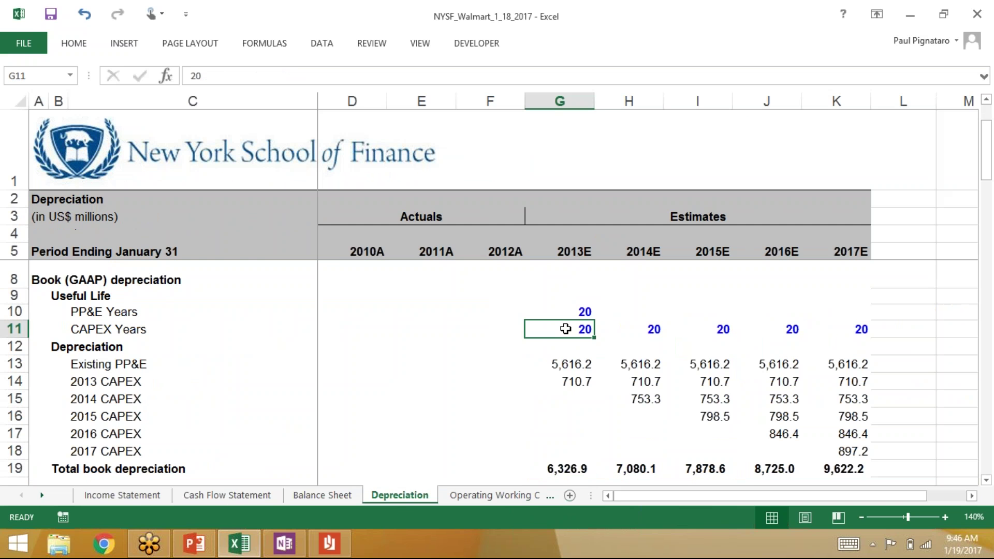
pyautogui.press('Up')
pyautogui.press('Up')
pyautogui.press('Up')
pyautogui.press('Up')
pyautogui.press('Up')
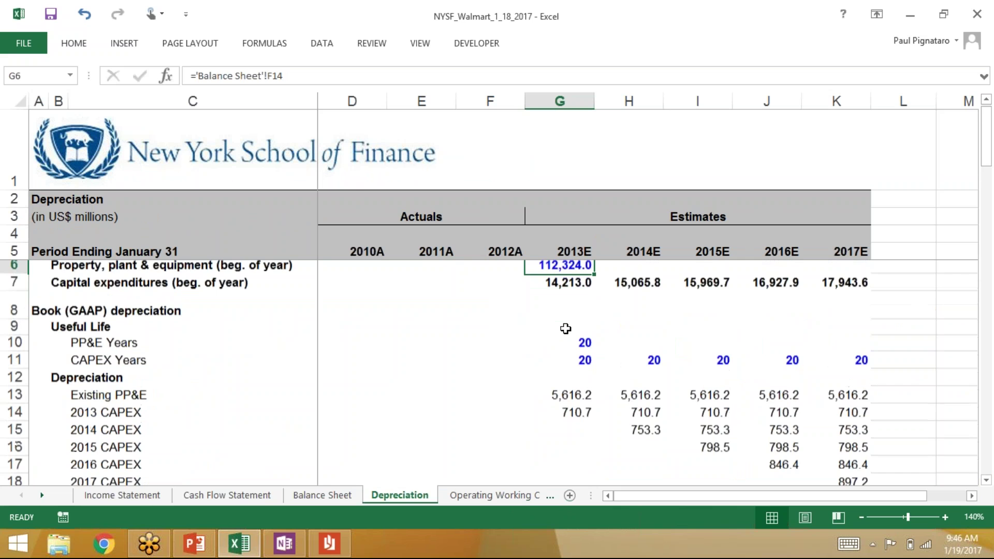
# - Link the 2010A total book depreciation in D19 to the Income Statement's 2010A depreciation in D23
pyautogui.press('Down')
pyautogui.press('Down')
pyautogui.press('Down')
pyautogui.press('Down')
pyautogui.press('Down')
pyautogui.press('Down')
pyautogui.press('Down')
pyautogui.press('Down')
pyautogui.press('Down')
pyautogui.press('Down')
pyautogui.press('Down')
pyautogui.press('Down')
pyautogui.press('Down')
pyautogui.press('Down')
pyautogui.press('Up')
pyautogui.press('Left')
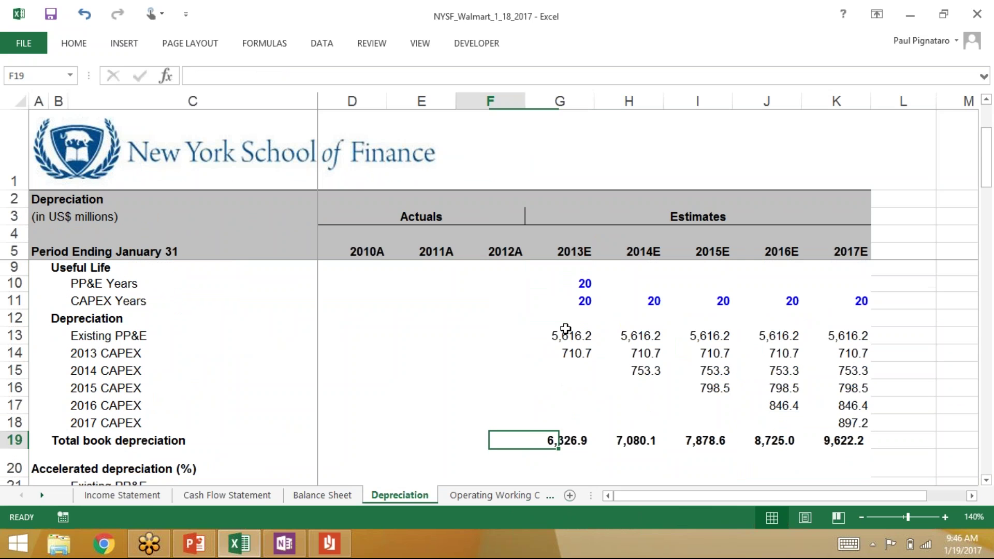
pyautogui.press('Left')
pyautogui.press('Left')
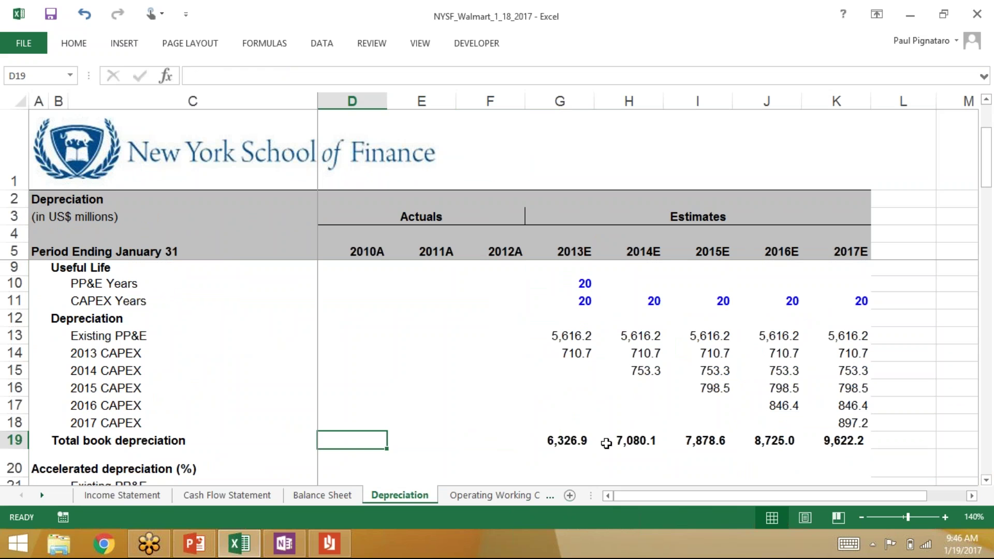
pyautogui.write('=')
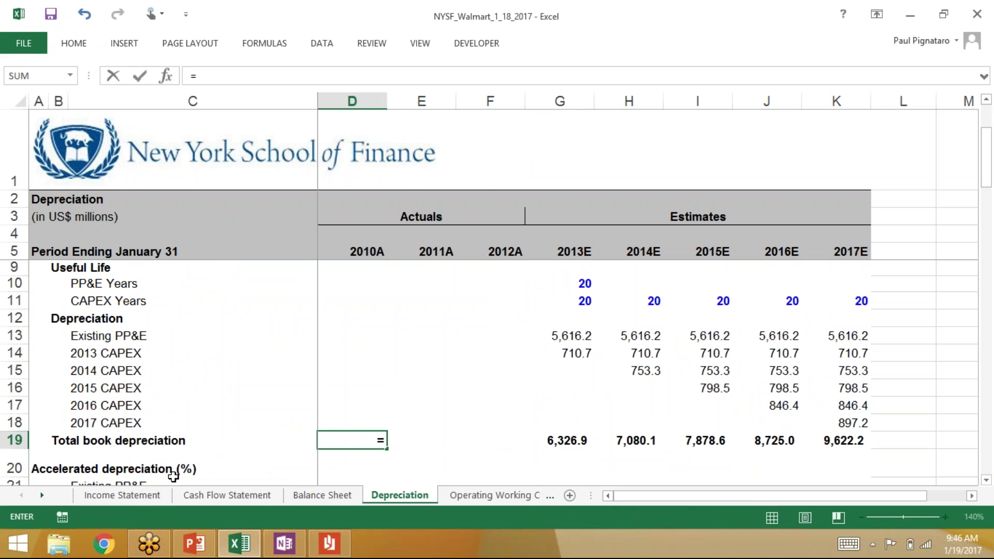
pyautogui.click(140, 493)
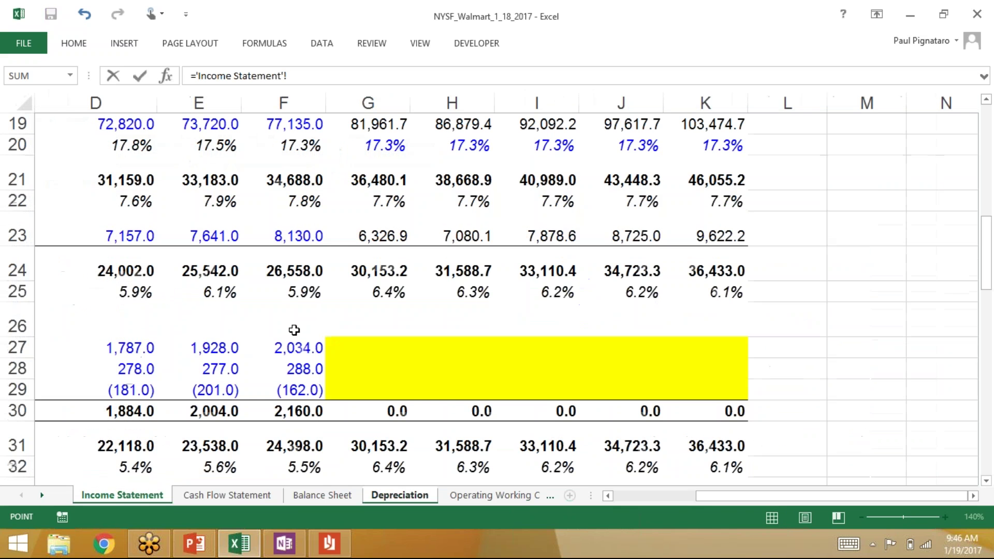
pyautogui.click(126, 233)
pyautogui.press('Return')
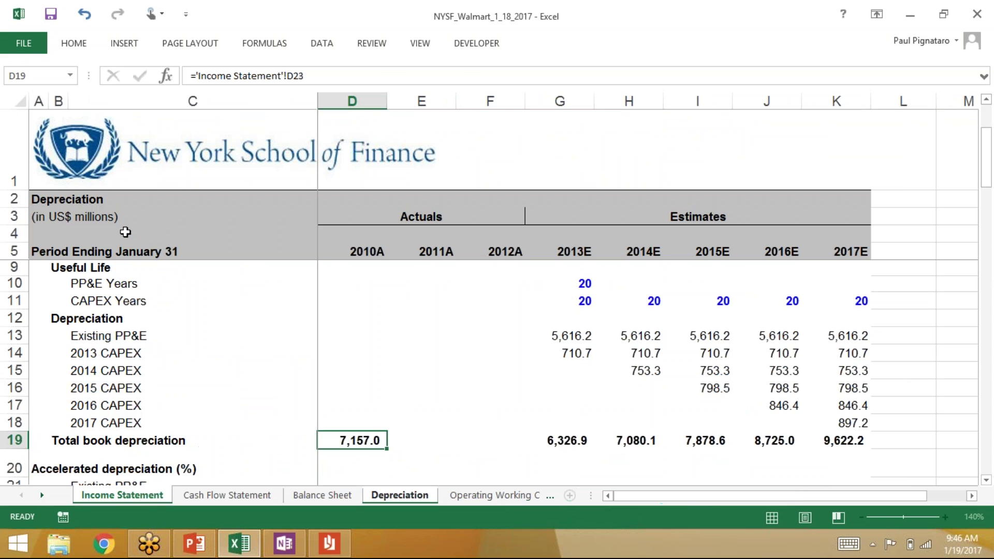
# - Copy the 2010A total book depreciation link across to 2011A and 2012A in row 19
pyautogui.hotkey('shift', 'Right')
pyautogui.hotkey('shift', 'Right')
pyautogui.hotkey('ctrl', 'r')
# - Trace the 2013E depreciation build-up back to CAPEX and beginning-of-year PP&E, and switch to WalMart_AR.pdf in Reader
pyautogui.press('Right')
pyautogui.press('Right')
pyautogui.press('Right')
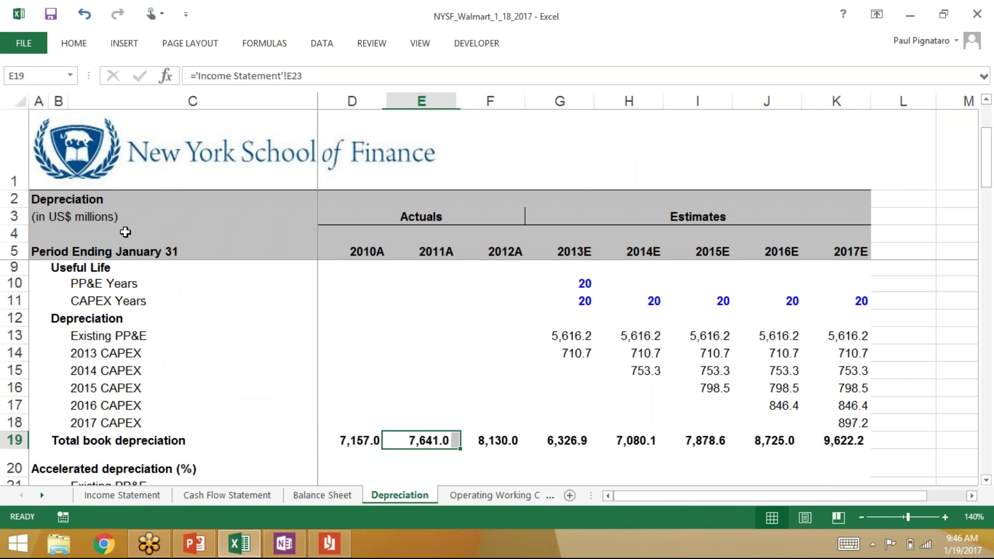
pyautogui.press('Up')
pyautogui.press('Up')
pyautogui.press('Up')
pyautogui.press('Up')
pyautogui.press('Up')
pyautogui.press('Up')
pyautogui.press('Up')
pyautogui.press('Up')
pyautogui.press('Up')
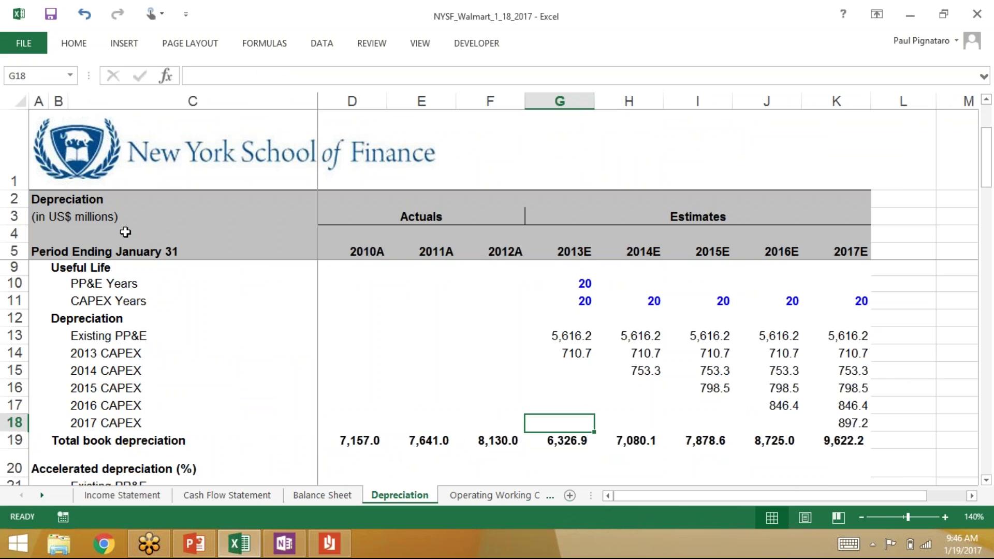
pyautogui.press('Up')
pyautogui.press('Up')
pyautogui.press('Up')
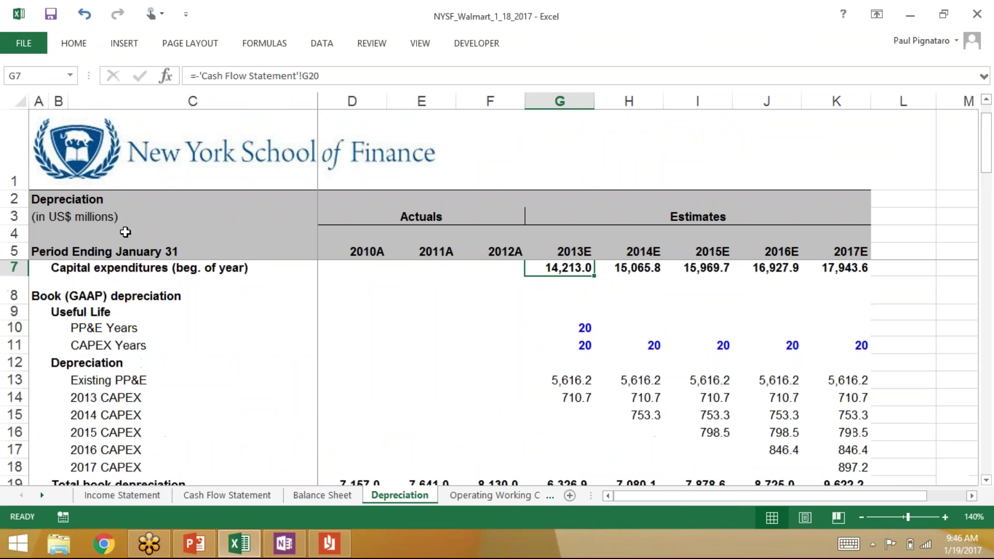
pyautogui.press('Up')
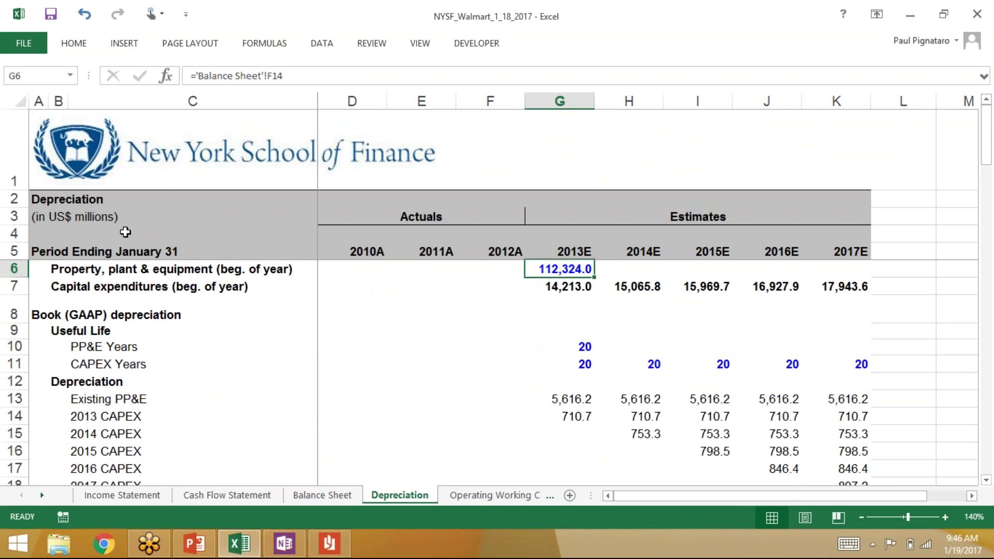
pyautogui.hotkey('alt', 'Tab')
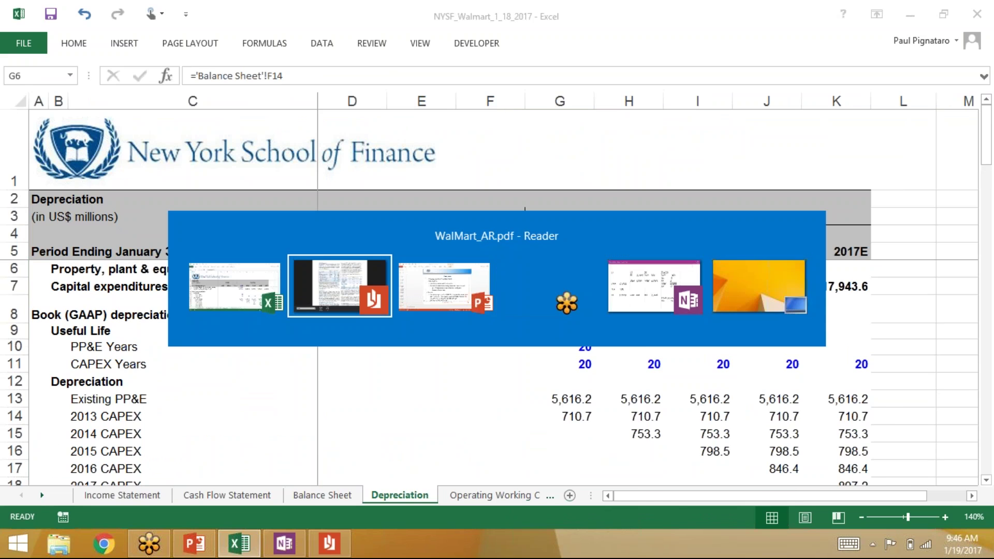
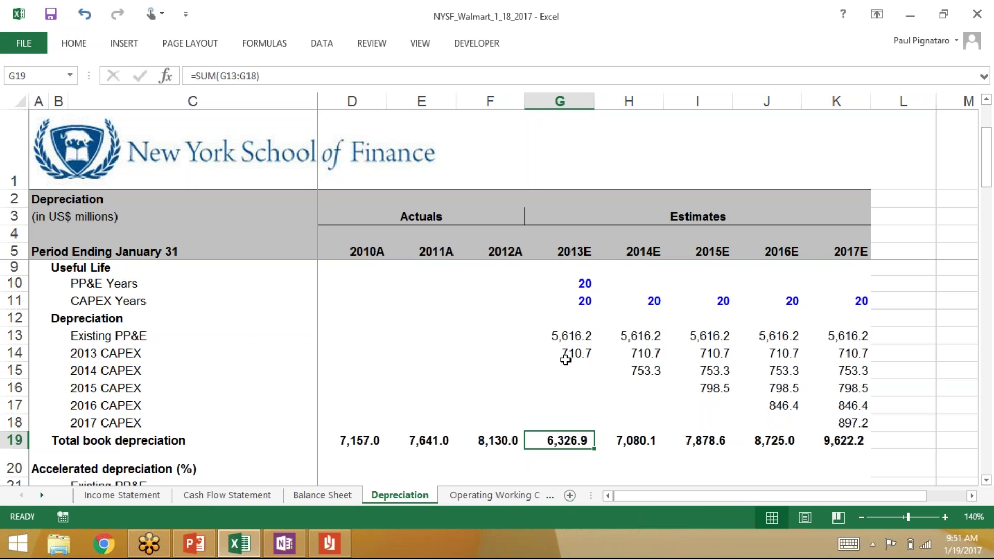
# - Examine the 2013E depreciation components from the total book depreciation up to the PP&E useful life
pyautogui.press('Up')
pyautogui.press('Up')
pyautogui.press('Up')
pyautogui.press('Up')
pyautogui.press('Up')
pyautogui.press('Up')
pyautogui.press('Up')
pyautogui.press('Up')
pyautogui.press('Up')
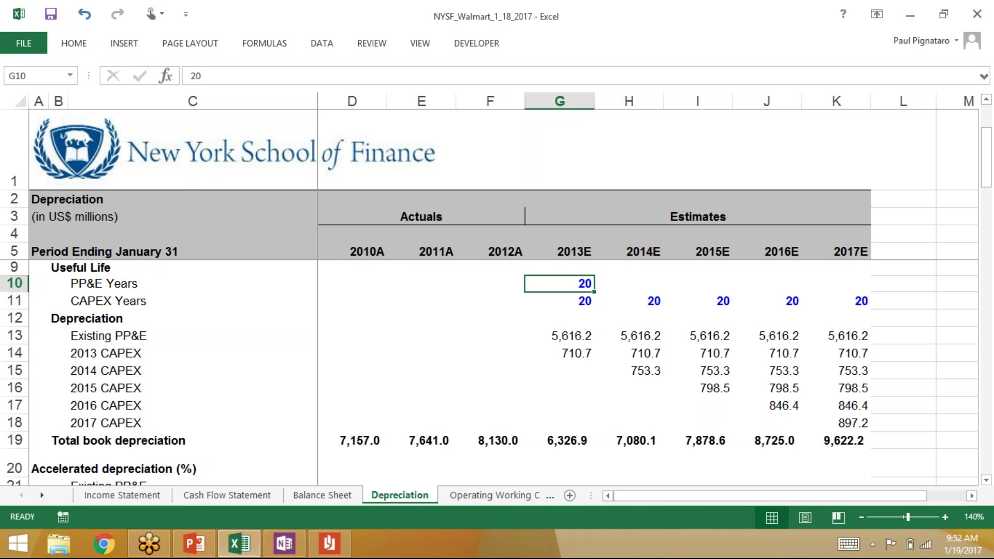
# - Enter the 2011A growth formula =E19/D19-1 in E20, beneath total book depreciation
pyautogui.press('Down')
pyautogui.press('Down')
pyautogui.press('Down')
pyautogui.press('Down')
pyautogui.press('Down')
pyautogui.press('Down')
pyautogui.press('Down')
pyautogui.press('Down')
pyautogui.press('Down')
pyautogui.press('Down')
pyautogui.press('Down')
pyautogui.press('Down')
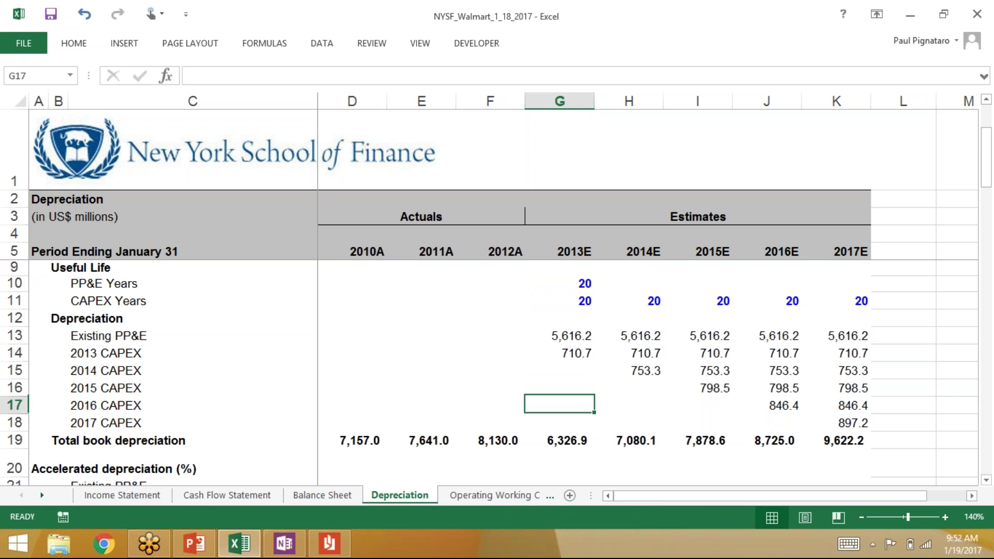
pyautogui.press('Up')
pyautogui.press('Up')
pyautogui.press('Left')
pyautogui.press('Left')
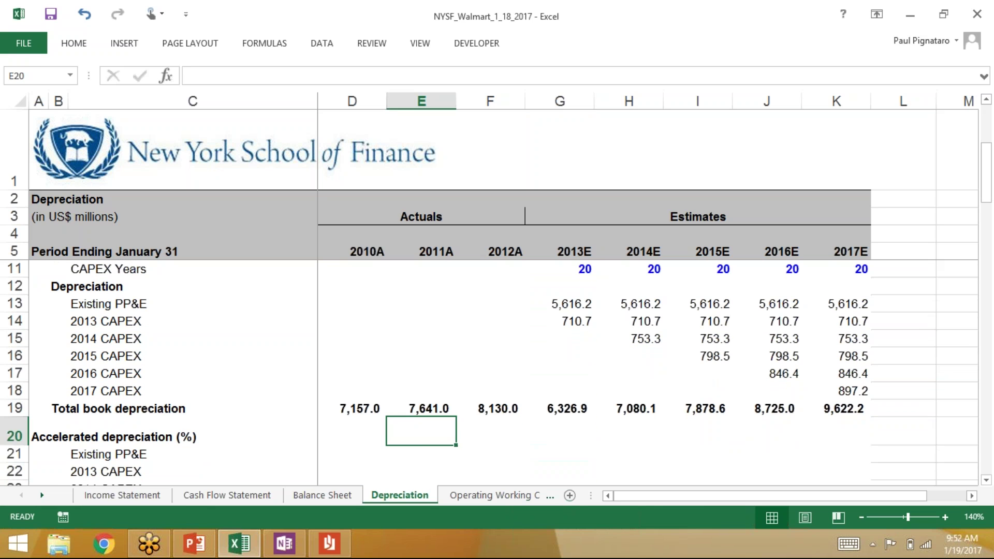
pyautogui.write('=')
pyautogui.press('Up')
pyautogui.write('/')
pyautogui.press('Left')
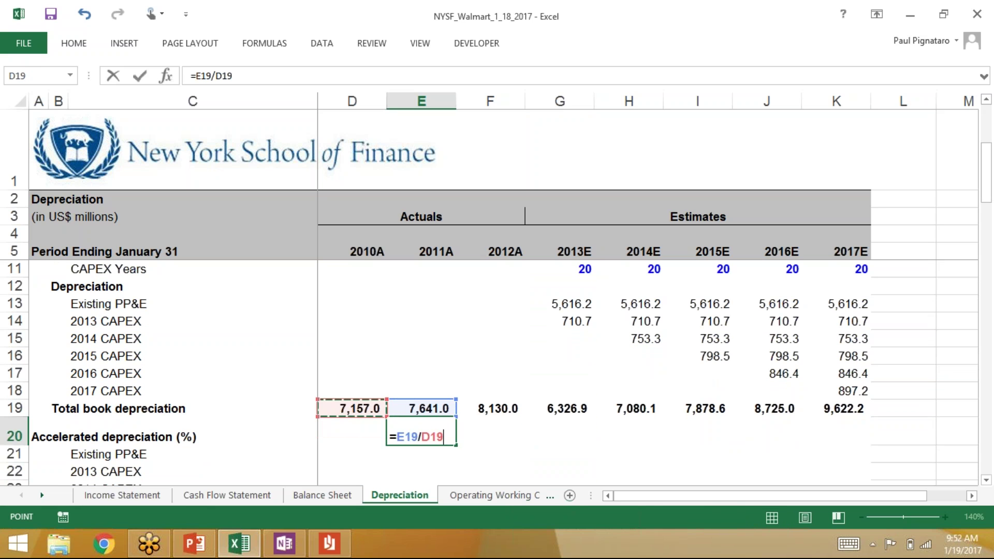
pyautogui.write('-1')
pyautogui.hotkey('ctrl', 'Return')
# - Fill the depreciation growth formula from E20 across through 2017E in K20
pyautogui.hotkey('shift', 'Right')
pyautogui.hotkey('shift', 'Right')
pyautogui.hotkey('shift', 'Right')
pyautogui.hotkey('shift', 'Right')
pyautogui.hotkey('shift', 'Right')
pyautogui.hotkey('shift', 'Right')
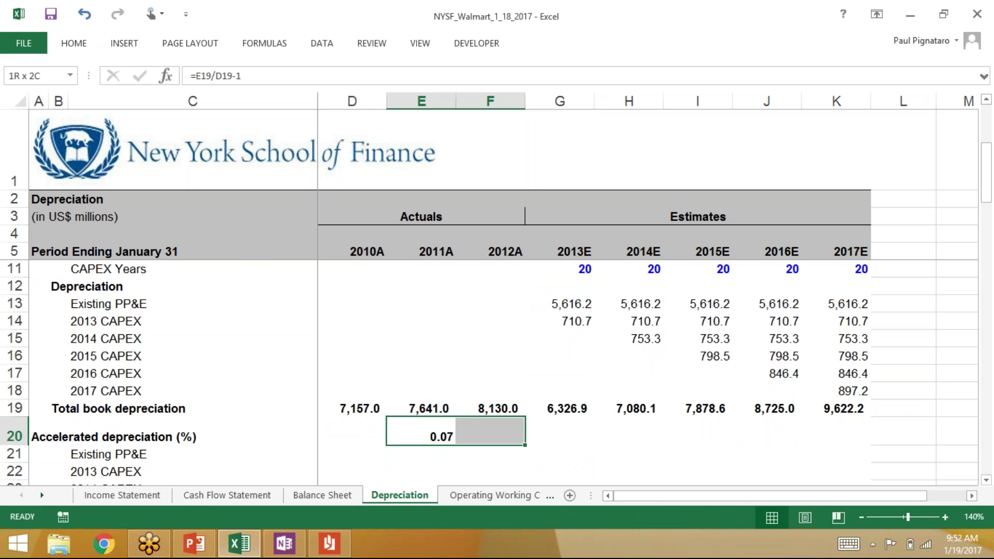
pyautogui.hotkey('ctrl', 'r')
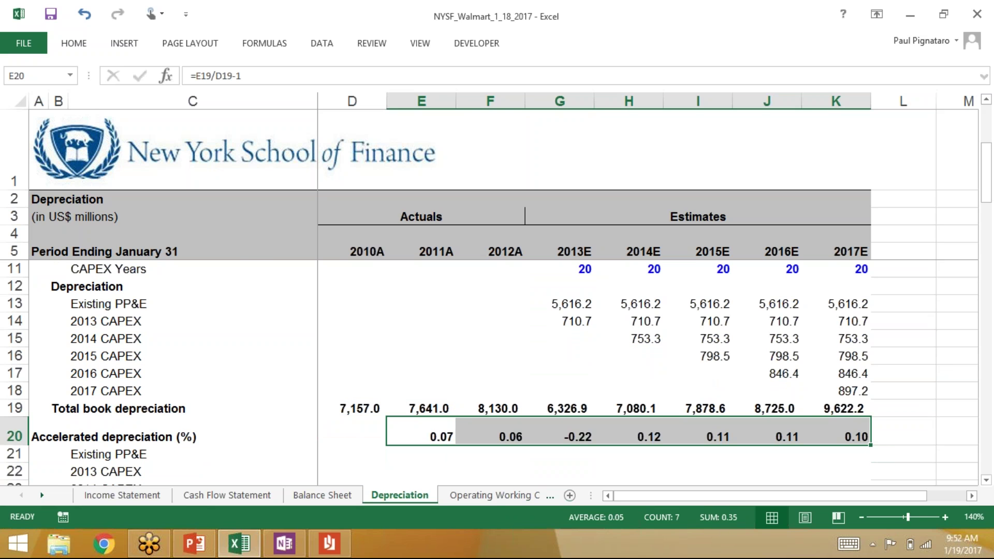
# - Format the depreciation growth rates in E20:K20 as percentages
pyautogui.hotkey('ctrl', '1')
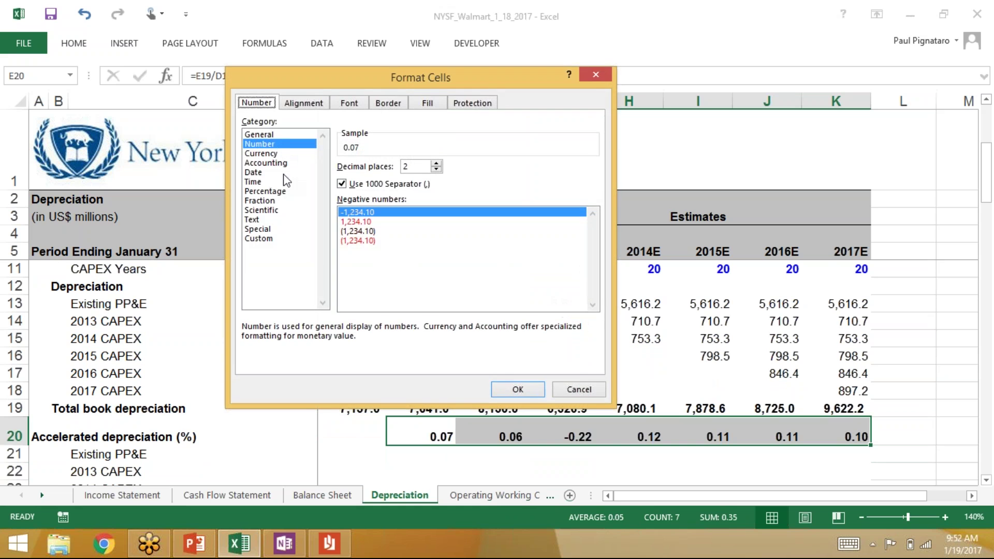
pyautogui.click(282, 191)
pyautogui.press('Return')
pyautogui.click(421, 436)
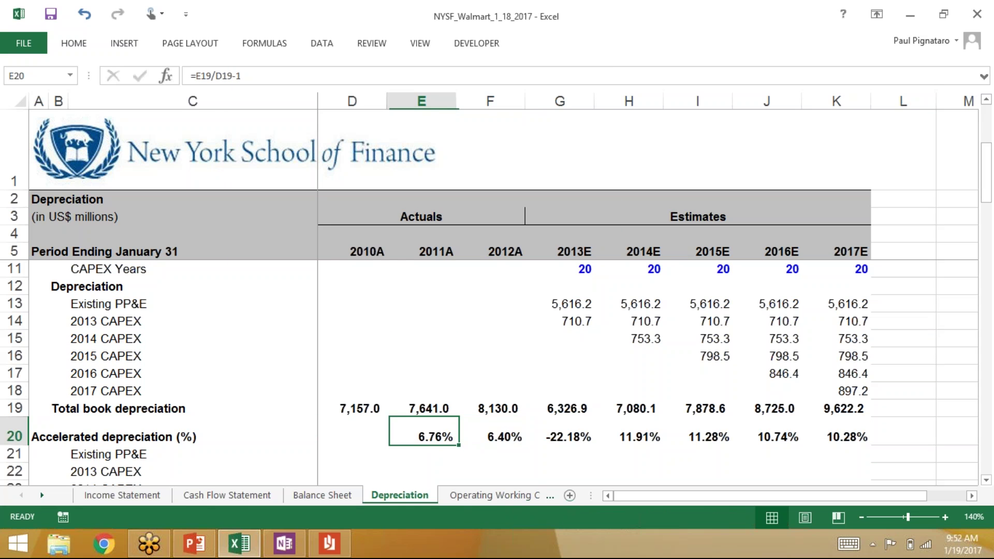
# - Compare the 2012A and 2013E depreciation growth rates and inspect the 2013E formula's references
pyautogui.press('Right')
pyautogui.press('Right')
pyautogui.press('Left')
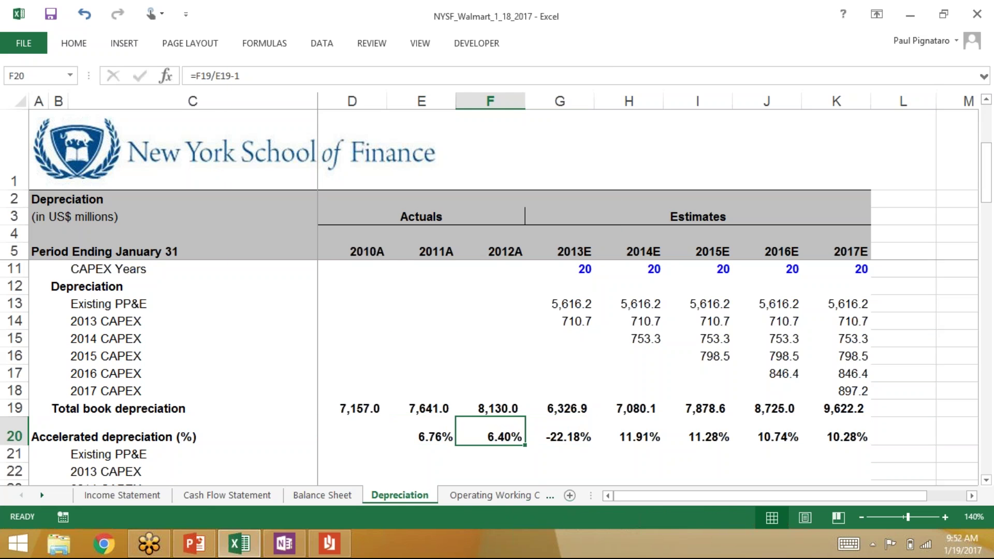
pyautogui.press('Right')
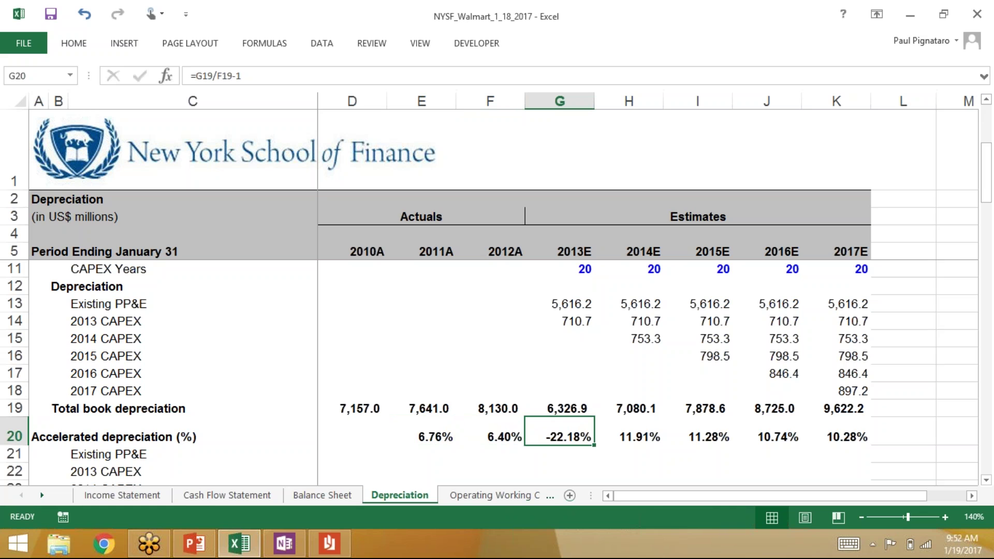
pyautogui.press('F2')
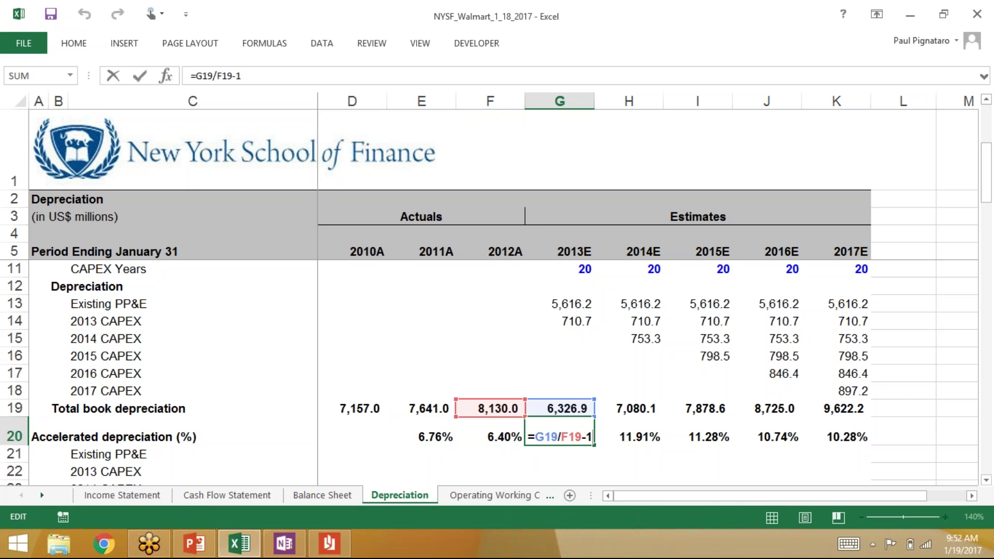
pyautogui.hotkey('ctrl', 'Return')
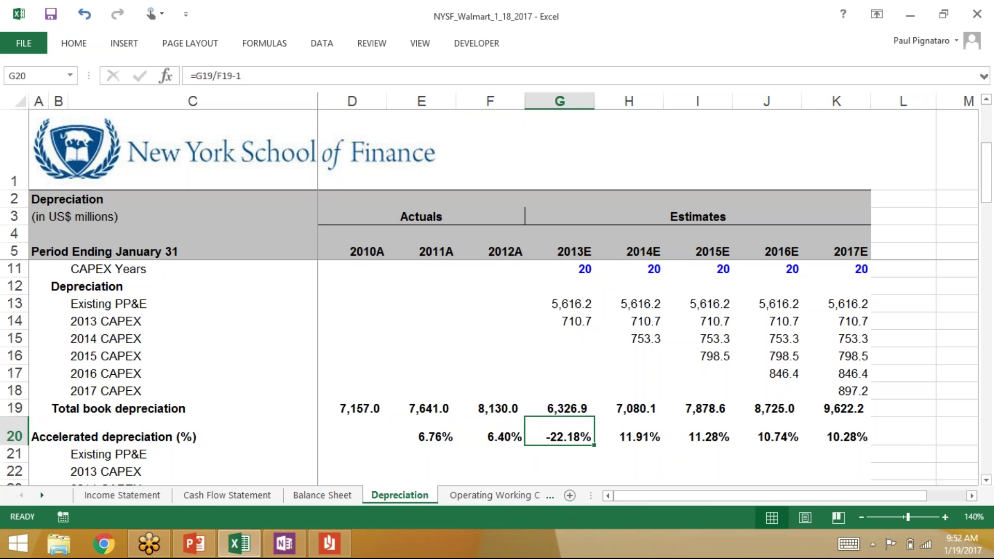
# - Set the 2013E PP&E useful life in G10 to 10 years
pyautogui.press('Up')
pyautogui.press('Up')
pyautogui.press('Up')
pyautogui.press('Up')
pyautogui.press('Up')
pyautogui.press('Up')
pyautogui.press('Up')
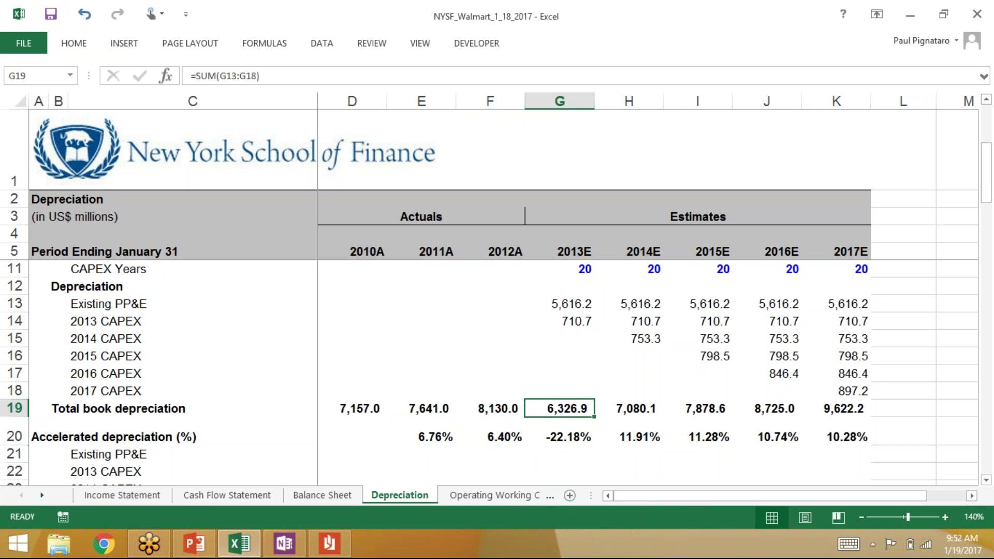
pyautogui.press('Up')
pyautogui.press('Up')
pyautogui.press('Up')
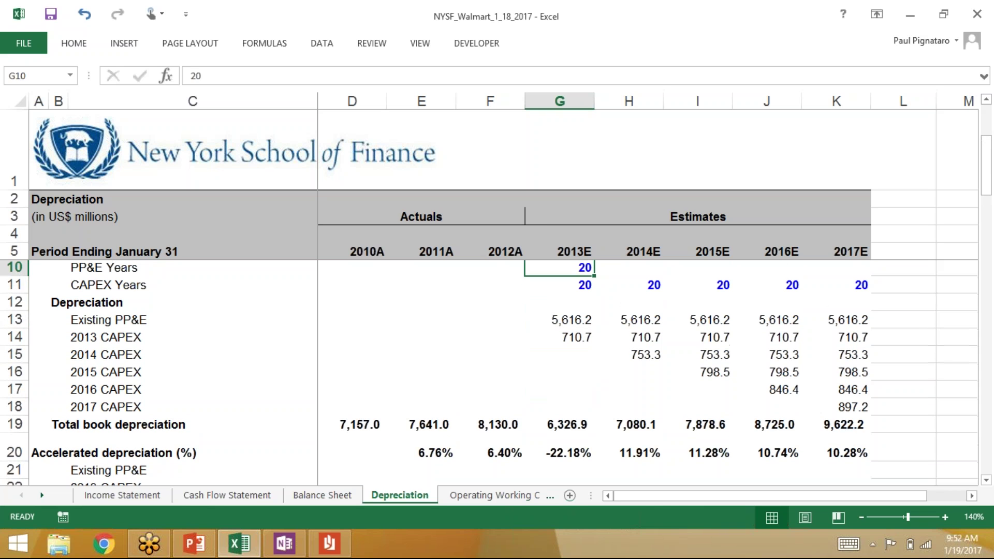
pyautogui.write('10')
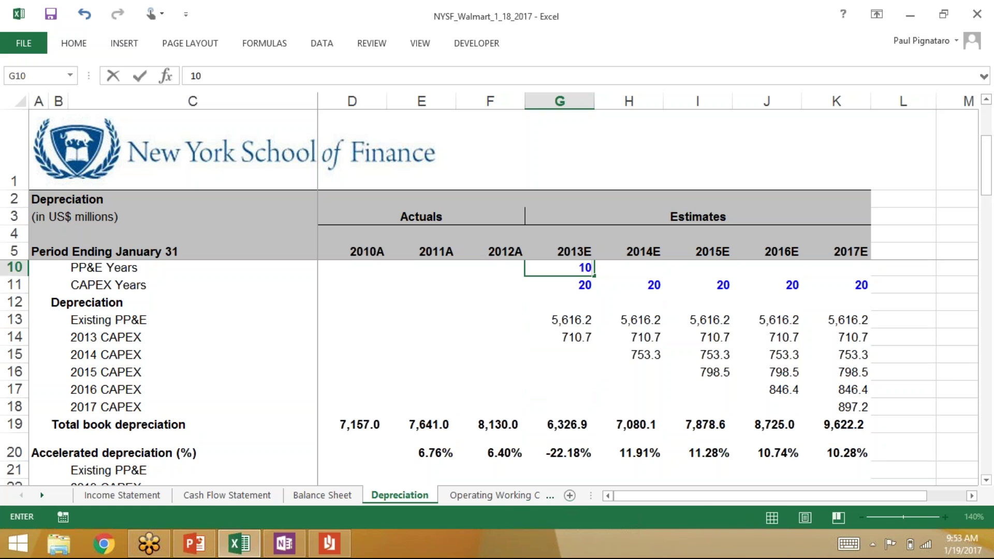
pyautogui.press('Return')
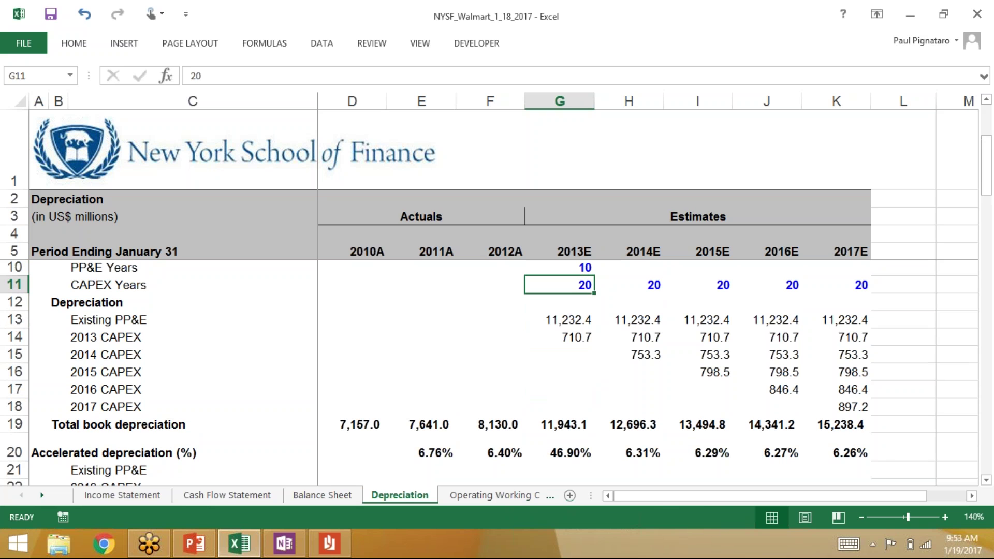
# - Review the effect of the PP&E useful life on the 2013E depreciation components
pyautogui.press('Up')
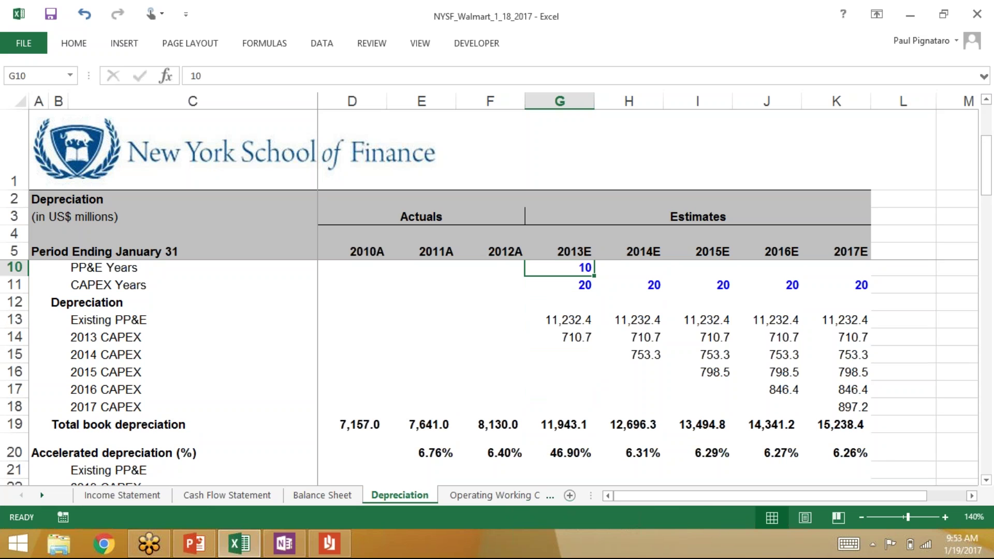
pyautogui.press('Down')
pyautogui.press('Down')
pyautogui.press('Down')
pyautogui.press('Down')
pyautogui.press('Down')
pyautogui.press('Down')
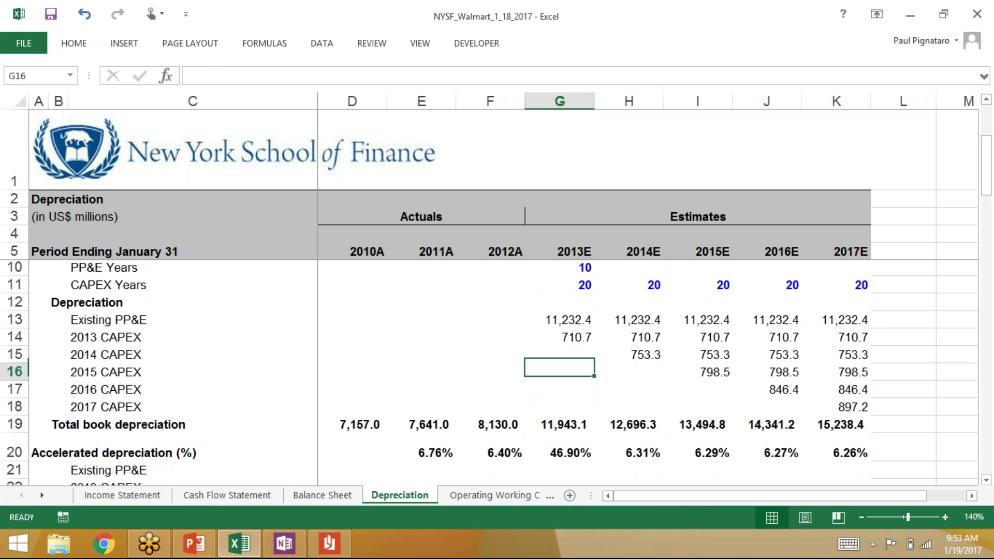
# - Set the useful life of existing PP&E (PP&E Years) to 15 in the 2013E column
pyautogui.press('Up')
pyautogui.press('Up')
pyautogui.press('Up')
pyautogui.press('Up')
pyautogui.press('Up')
pyautogui.press('Up')
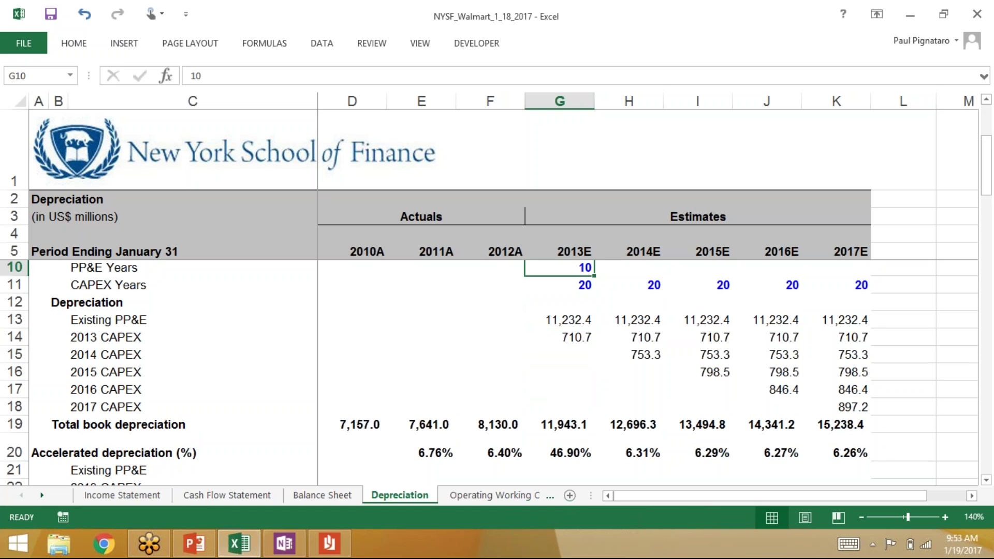
pyautogui.write('15')
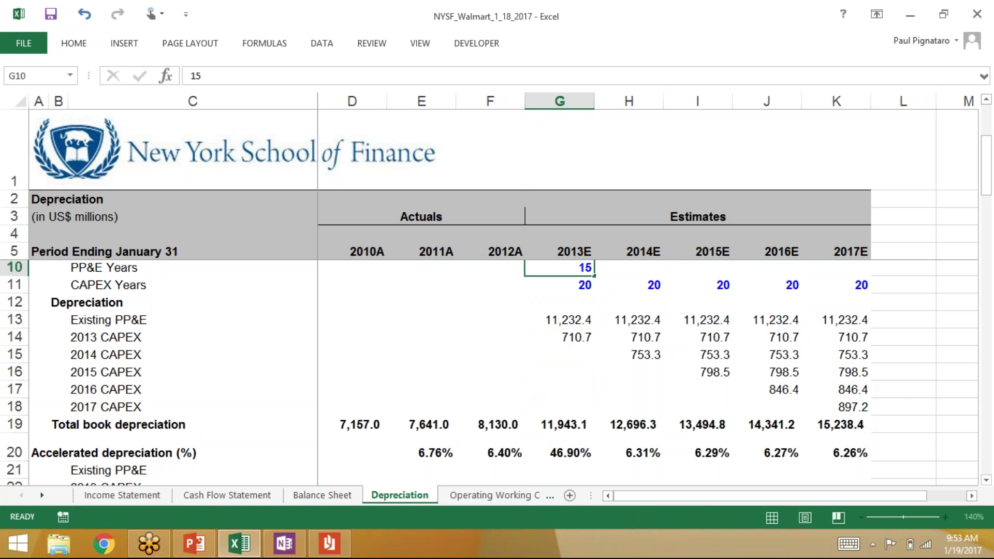
pyautogui.press('Return')
# - Compare the 2013E total book depreciation and its growth rate with the 2012A figures
pyautogui.press('Down')
pyautogui.press('Down')
pyautogui.press('Down')
pyautogui.press('Down')
pyautogui.press('Down')
pyautogui.press('Down')
pyautogui.press('Down')
pyautogui.press('Down')
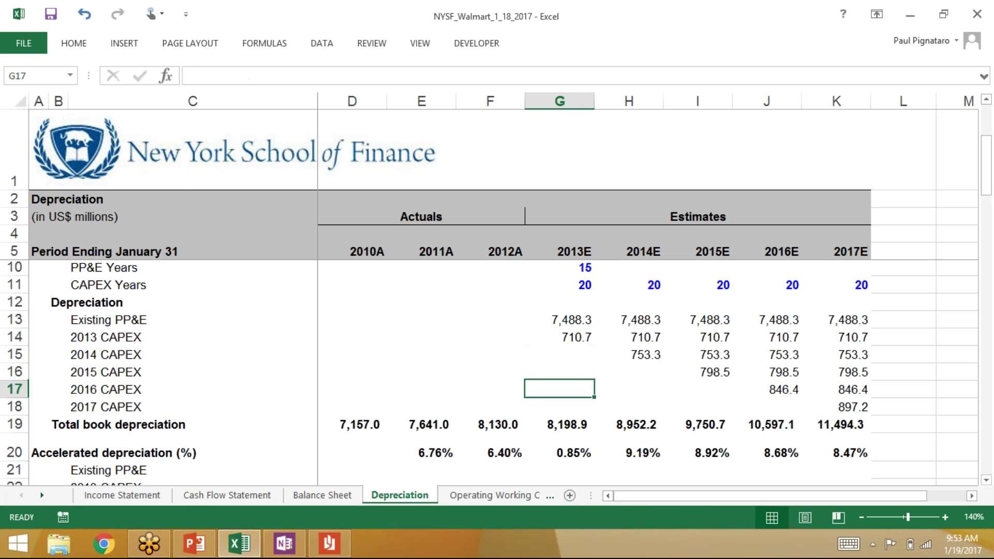
pyautogui.press('Left')
pyautogui.press('Right')
pyautogui.press('Down')
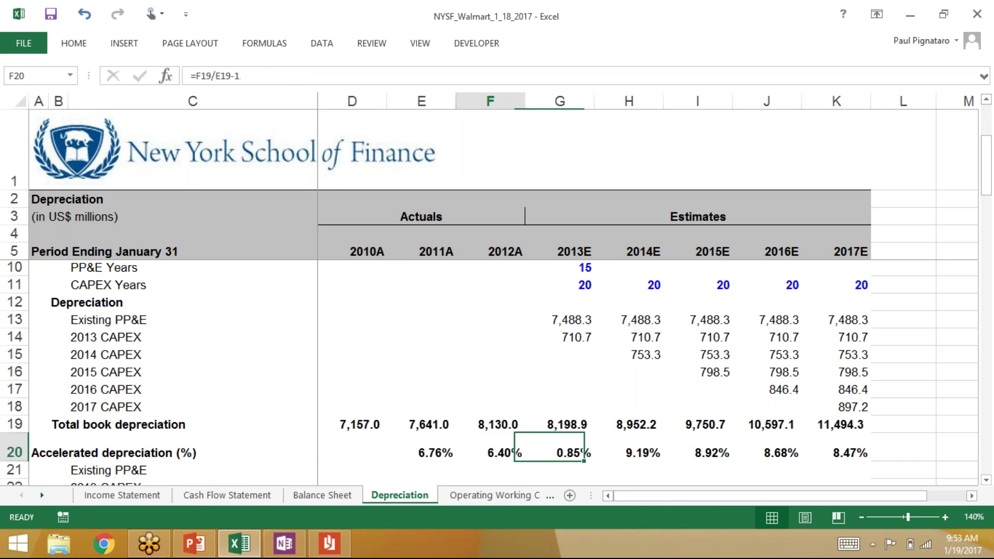
pyautogui.press('Left')
pyautogui.press('Up')
pyautogui.press('Right')
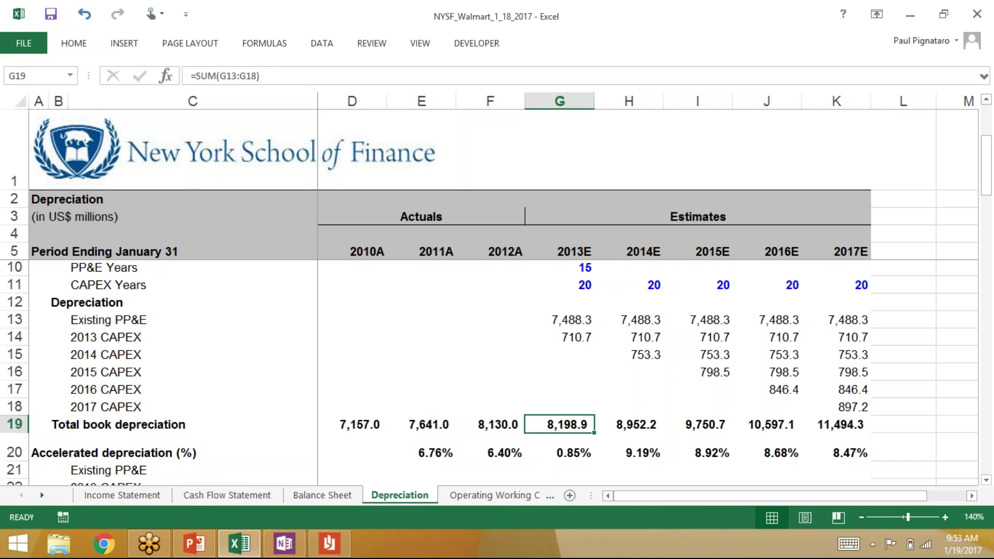
# - Set the useful life of existing PP&E (PP&E Years) to 14 in the 2013E column
pyautogui.press('Up')
pyautogui.press('Up')
pyautogui.press('Up')
pyautogui.press('Up')
pyautogui.press('Up')
pyautogui.press('Up')
pyautogui.press('Up')
pyautogui.press('Up')
pyautogui.press('Up')
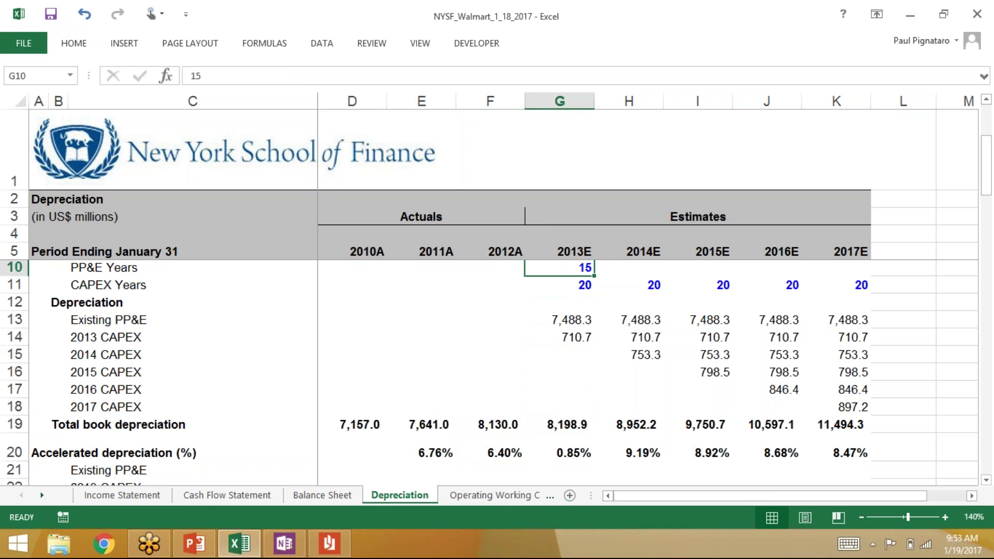
pyautogui.write('14')
pyautogui.press('Return')
# - Compare the 2013E depreciation growth percentage in row 20 with the 2012A percentage
pyautogui.press('Down')
pyautogui.press('Down')
pyautogui.press('Down')
pyautogui.press('Down')
pyautogui.press('Down')
pyautogui.press('Down')
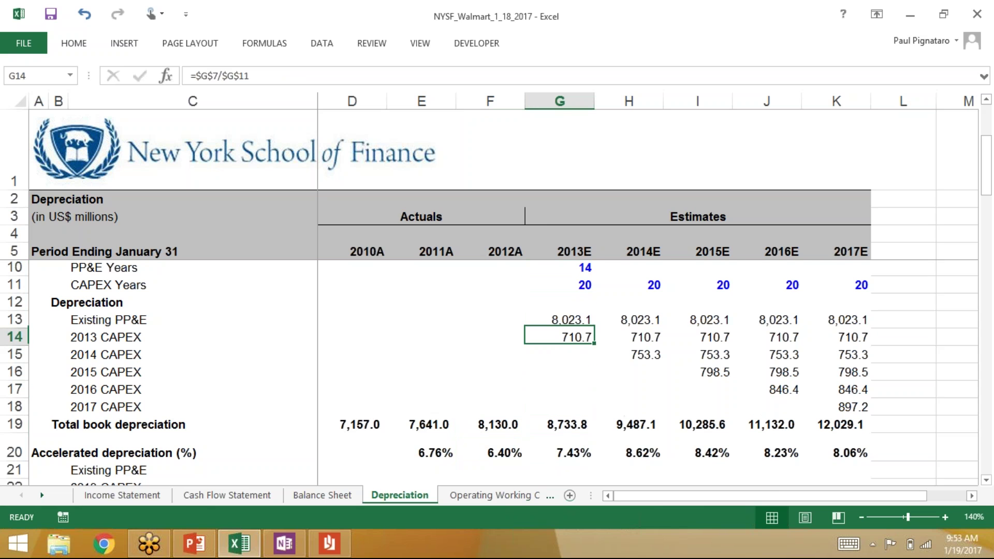
pyautogui.press('Down')
pyautogui.press('Down')
pyautogui.press('Down')
pyautogui.press('Left')
pyautogui.press('Right')
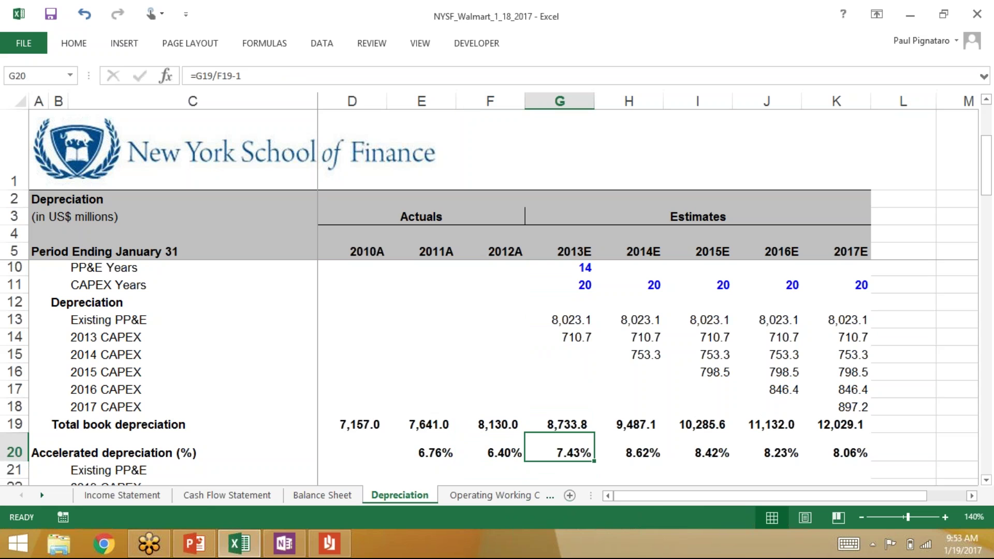
pyautogui.press('Left')
pyautogui.press('Right')
pyautogui.press('Left')
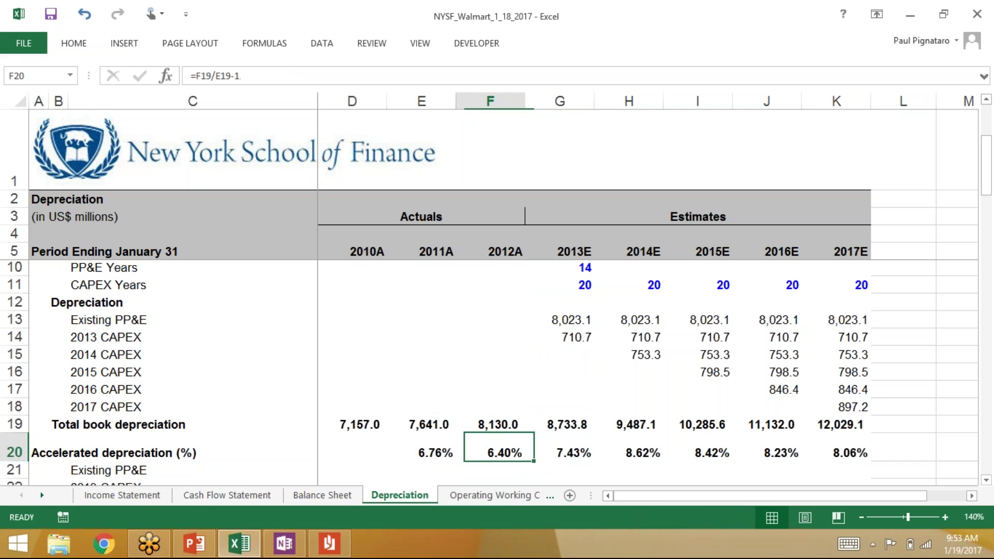
# - Examine the total book depreciation in row 19 from 2012A through 2015E for a consistent trend
pyautogui.press('Up')
pyautogui.press('Right')
pyautogui.press('Left')
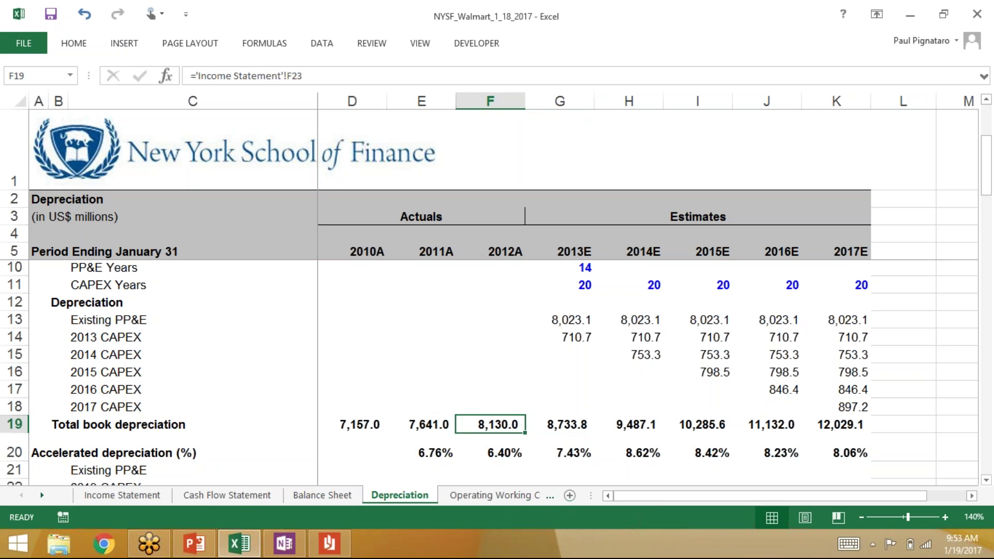
pyautogui.press('Right')
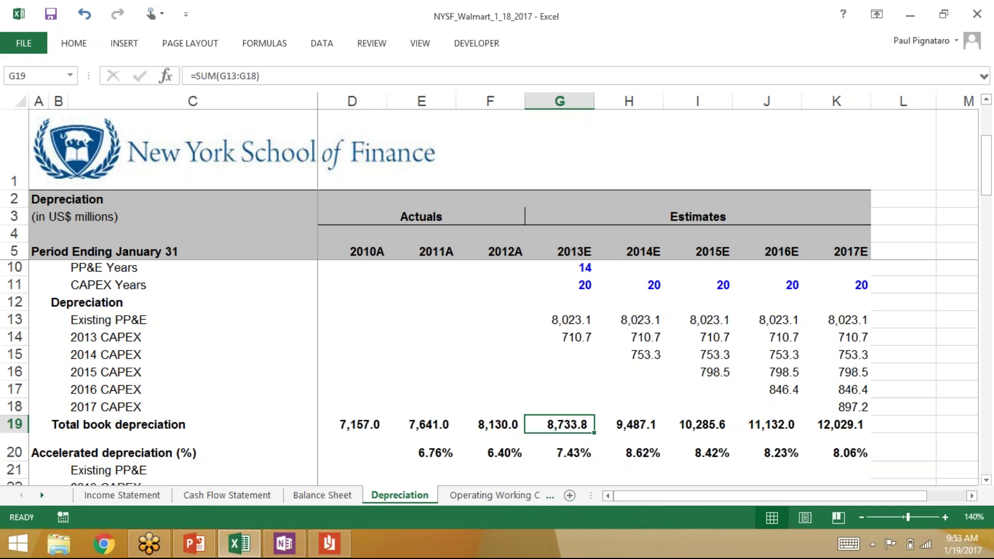
pyautogui.press('Left')
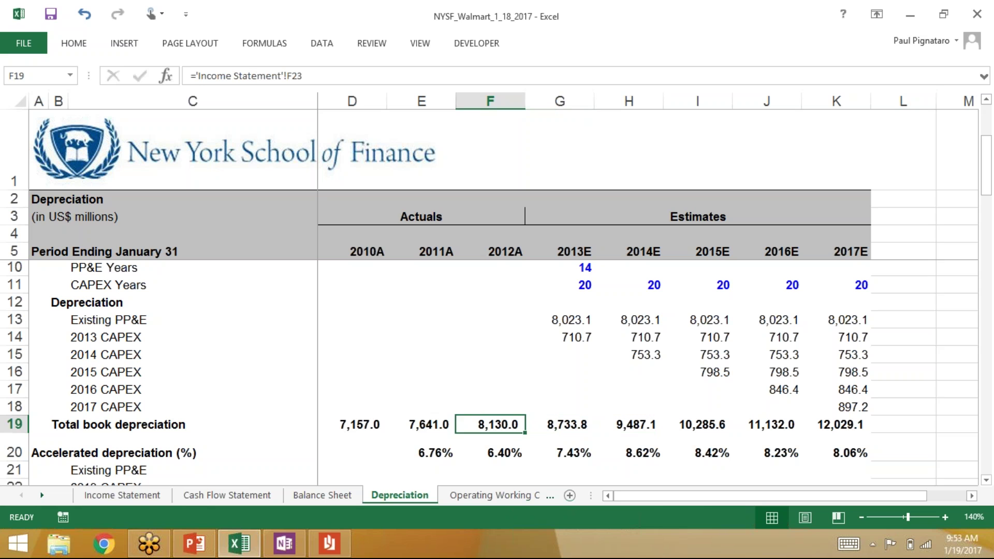
pyautogui.press('Right')
pyautogui.press('Right')
pyautogui.press('Right')
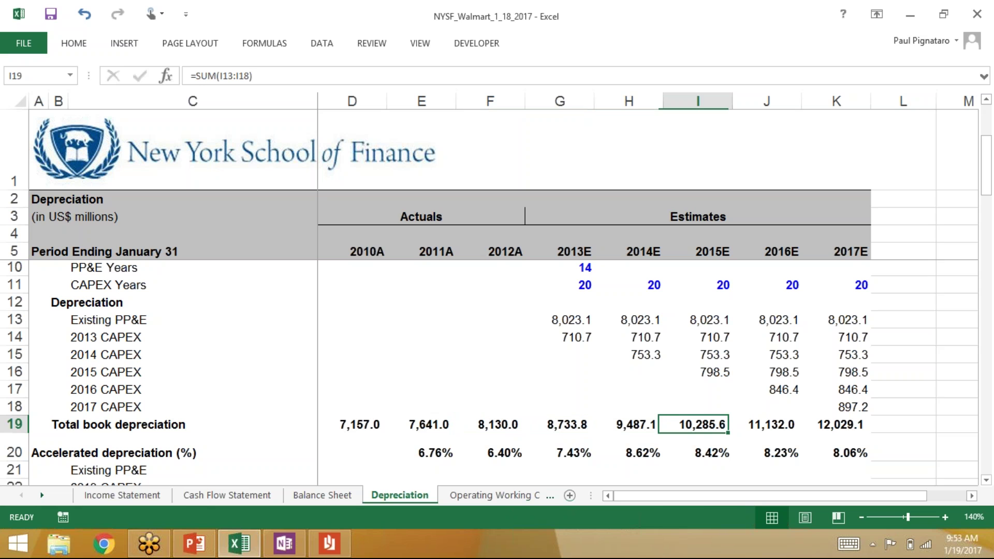
pyautogui.press('Left')
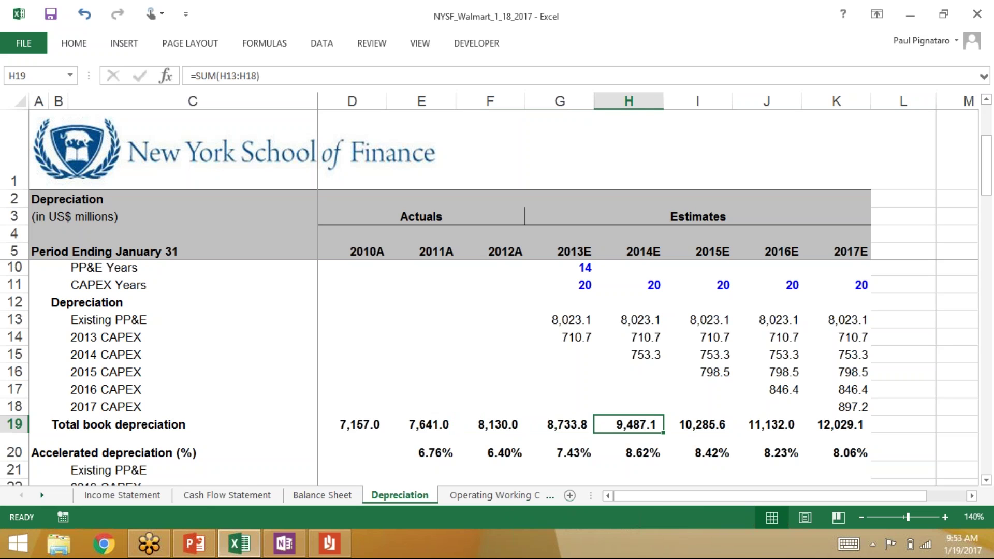
pyautogui.press('Right')
pyautogui.press('Left')
pyautogui.press('Right')
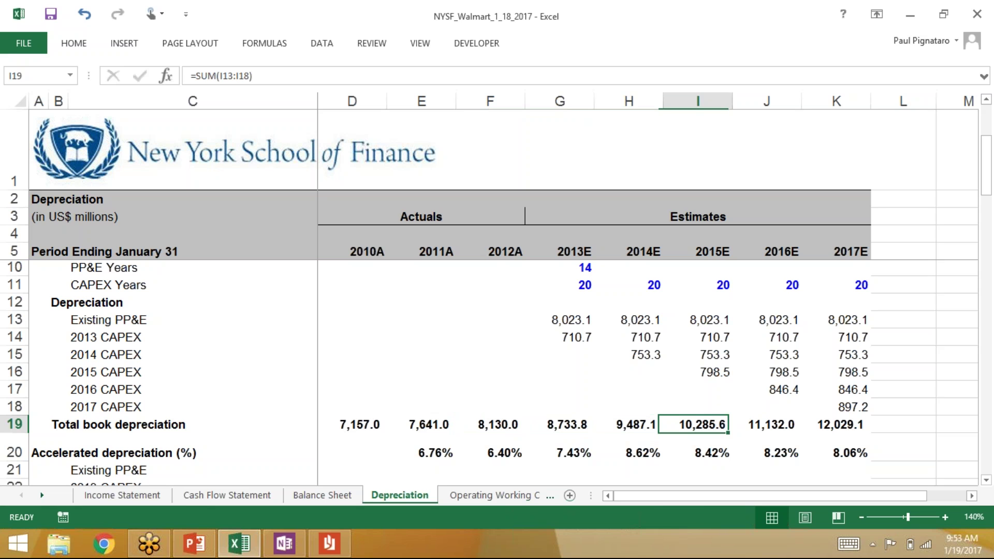
pyautogui.press('Left')
pyautogui.press('Left')
pyautogui.press('Left')
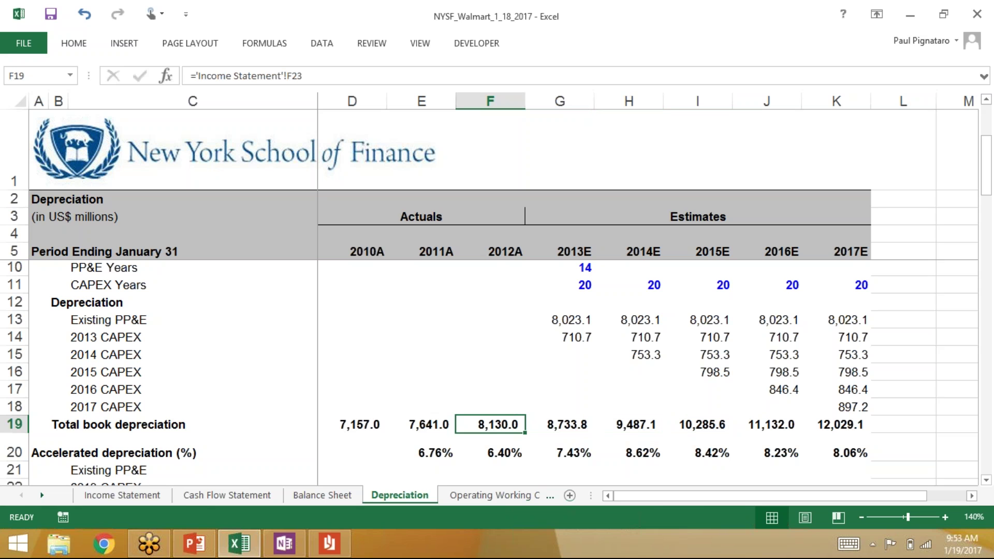
# - Review the 2013E depreciation components that feed into the total book depreciation
pyautogui.press('Right')
pyautogui.press('Up')
pyautogui.press('Up')
pyautogui.press('Up')
pyautogui.press('Up')
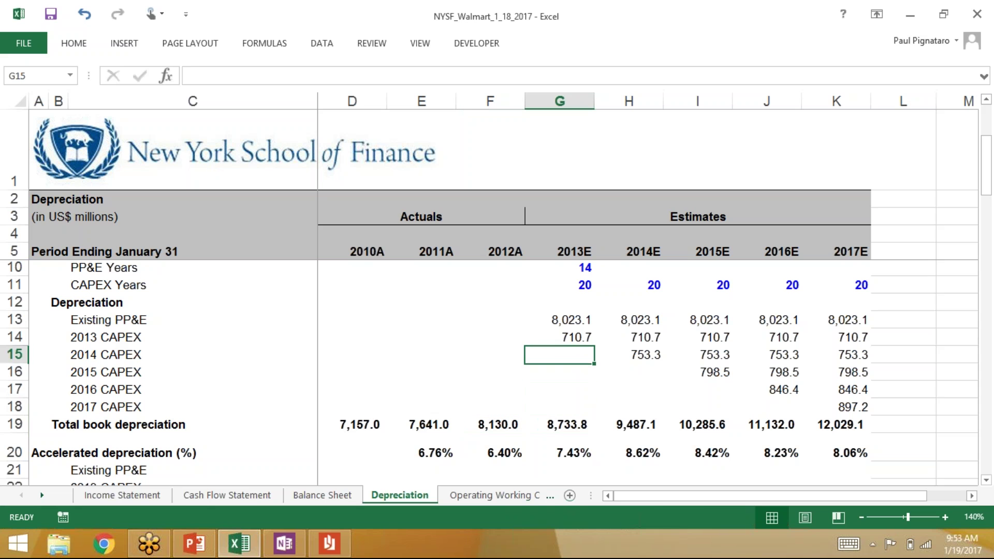
pyautogui.press('Down')
pyautogui.press('Down')
pyautogui.press('Down')
pyautogui.press('Down')
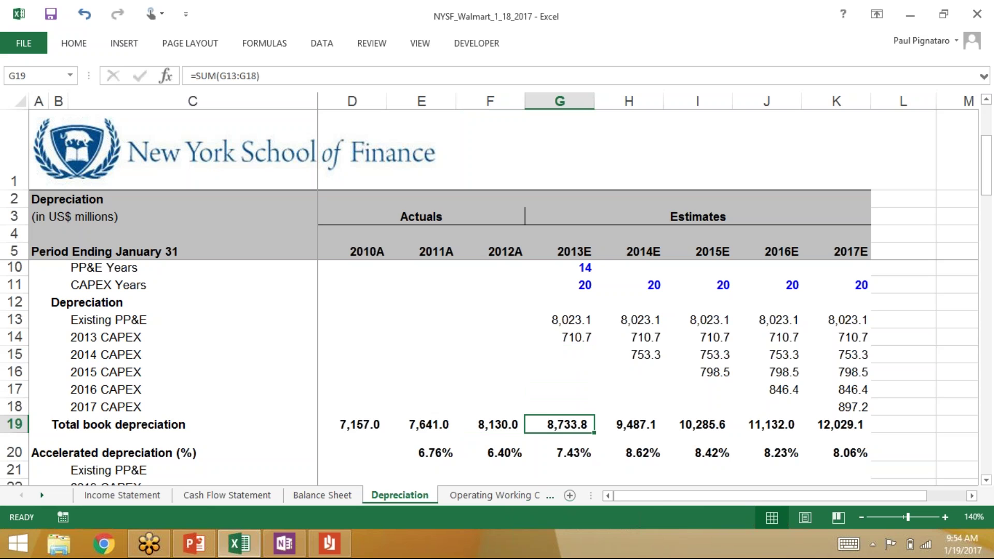
# - Compare the estimated total book depreciation for 2013E through 2016E with the 2012A actual
pyautogui.press('Right')
pyautogui.press('Right')
pyautogui.press('Right')
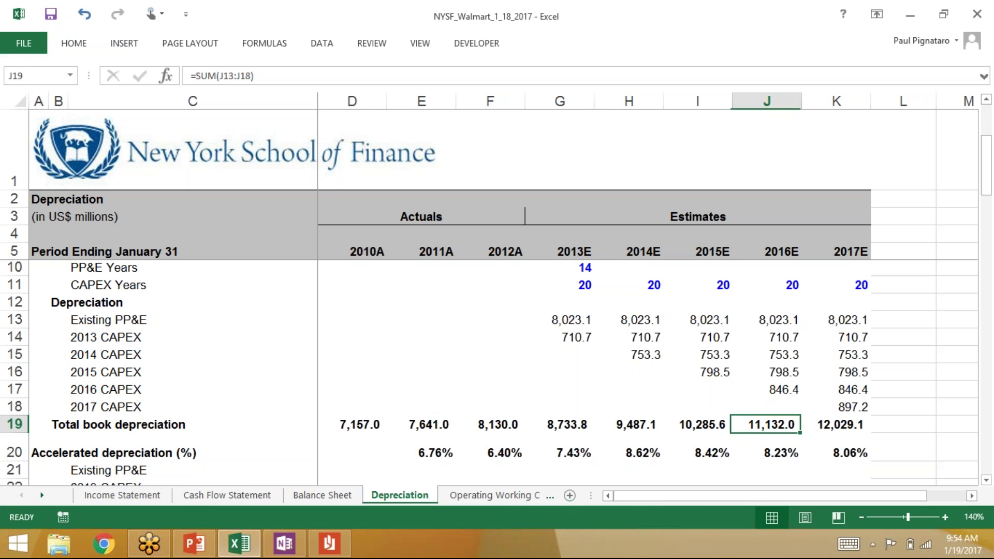
pyautogui.press('Left')
pyautogui.press('Left')
pyautogui.press('Left')
pyautogui.press('Left')
pyautogui.press('Right')
pyautogui.press('Down')
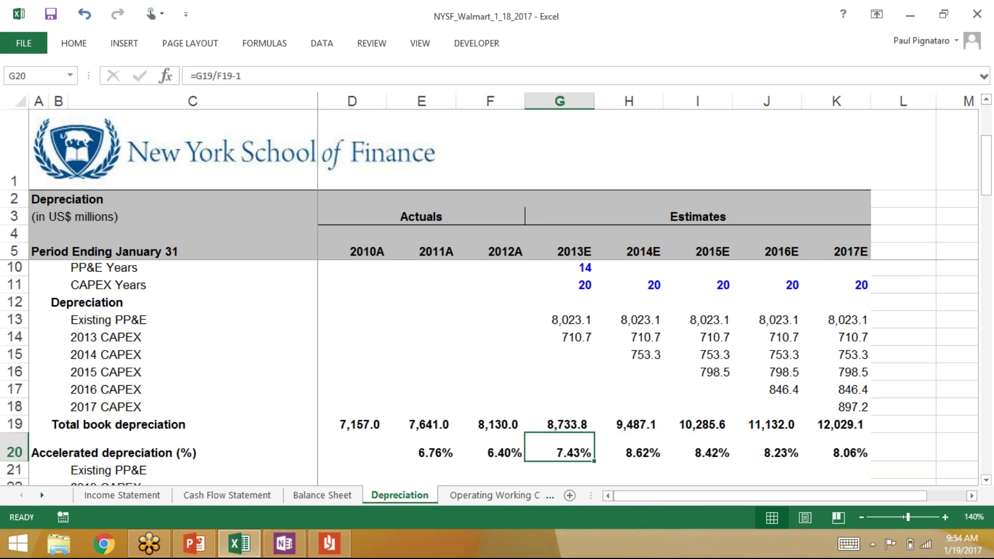
# - Examine the estimated depreciation growth percentages in row 20 from 2013E through 2016E
pyautogui.press('Right')
pyautogui.press('Right')
pyautogui.press('Right')
pyautogui.press('Left')
pyautogui.press('Left')
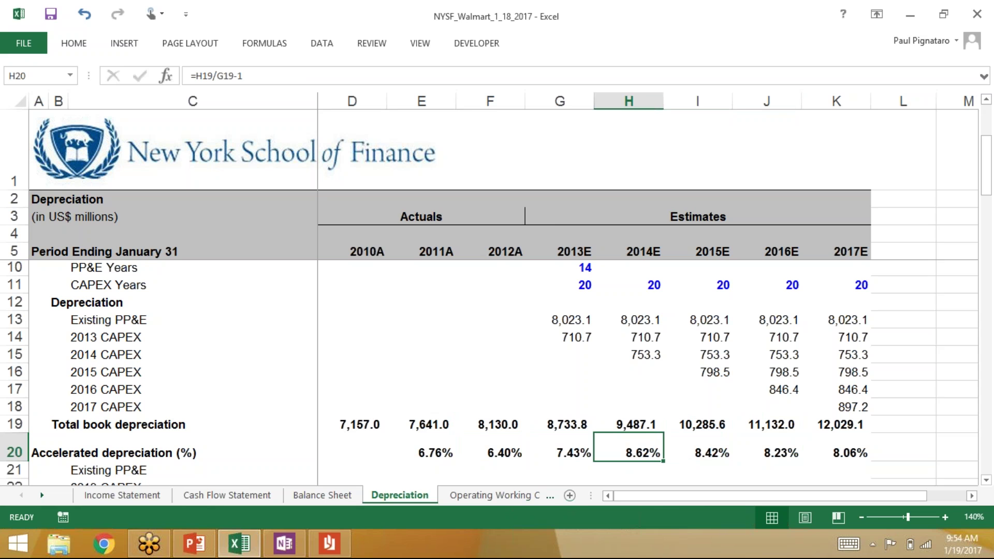
pyautogui.press('Right')
pyautogui.press('Left')
pyautogui.press('Left')
# - Trace the 2013E and 2014E depreciation schedule lines and check them against the historical growth percentages in row 20
pyautogui.press('Up')
pyautogui.press('Up')
pyautogui.press('Up')
pyautogui.press('Up')
pyautogui.press('Up')
pyautogui.press('Up')
pyautogui.press('Up')
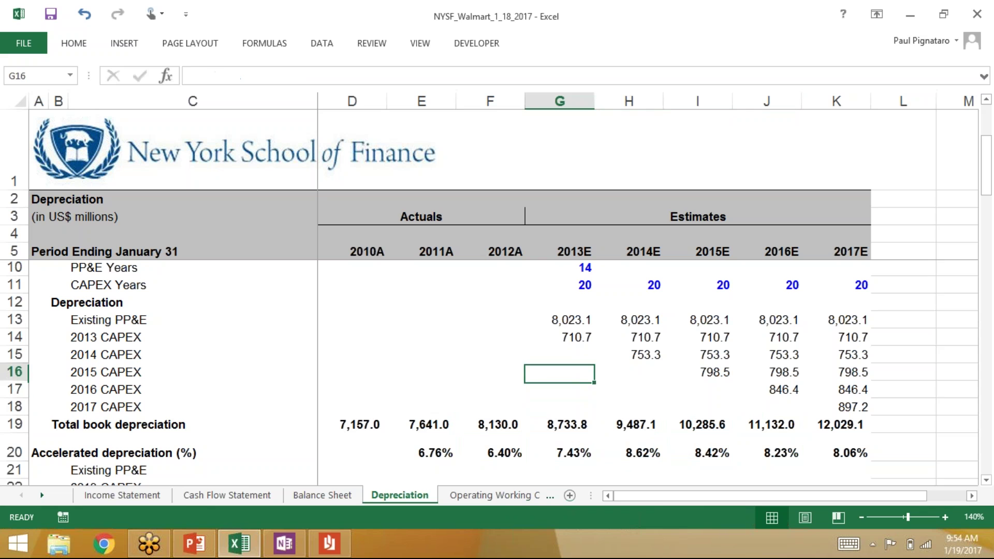
pyautogui.press('Up')
pyautogui.press('Up')
pyautogui.press('Right')
pyautogui.press('Down')
pyautogui.press('Down')
pyautogui.press('Down')
pyautogui.press('Down')
pyautogui.press('Down')
pyautogui.press('Down')
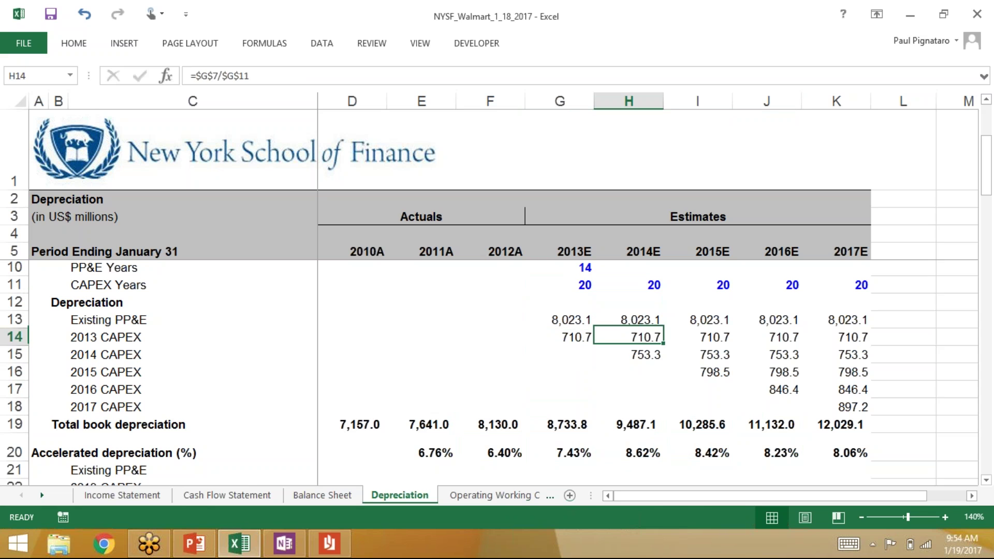
pyautogui.press('Down')
pyautogui.press('Down')
pyautogui.press('Down')
pyautogui.press('Left')
pyautogui.press('Left')
pyautogui.press('Up')
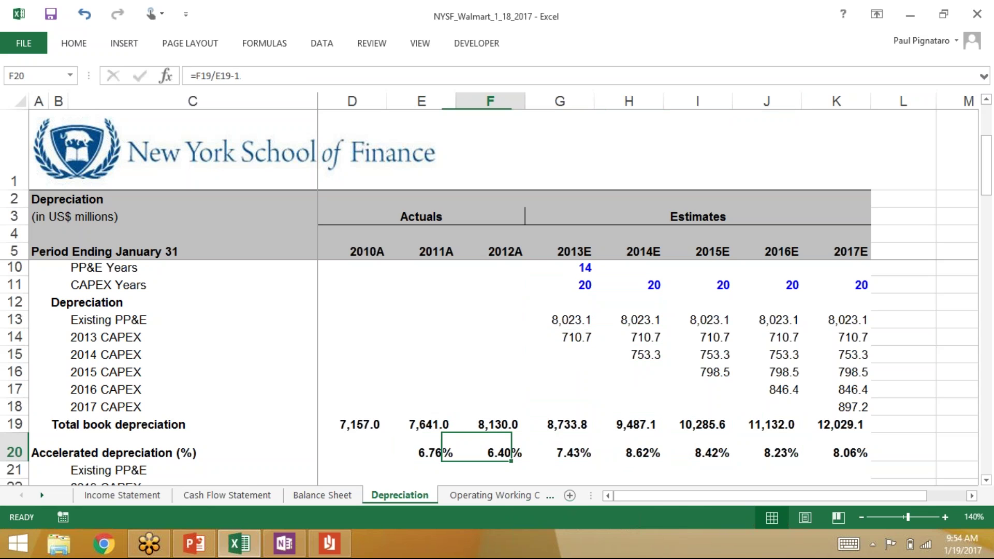
# - Set the CAPEX Years useful life to 25 in 2013E and fill it across through 2017E
pyautogui.press('Right')
pyautogui.press('Up')
pyautogui.press('Up')
pyautogui.press('Up')
pyautogui.press('Up')
pyautogui.press('Up')
pyautogui.press('Up')
pyautogui.press('Up')
pyautogui.press('Up')
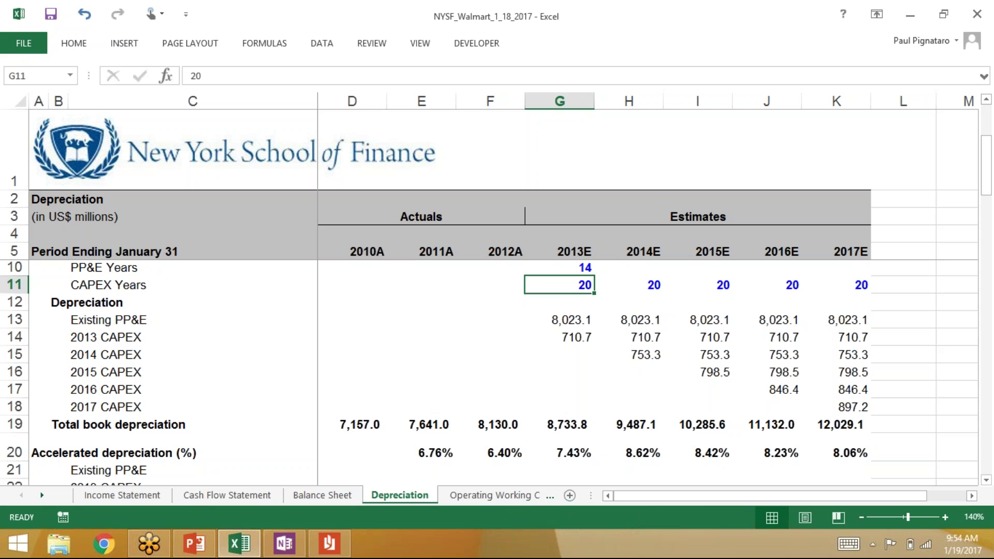
pyautogui.write('25')
pyautogui.hotkey('ctrl', 'Return')
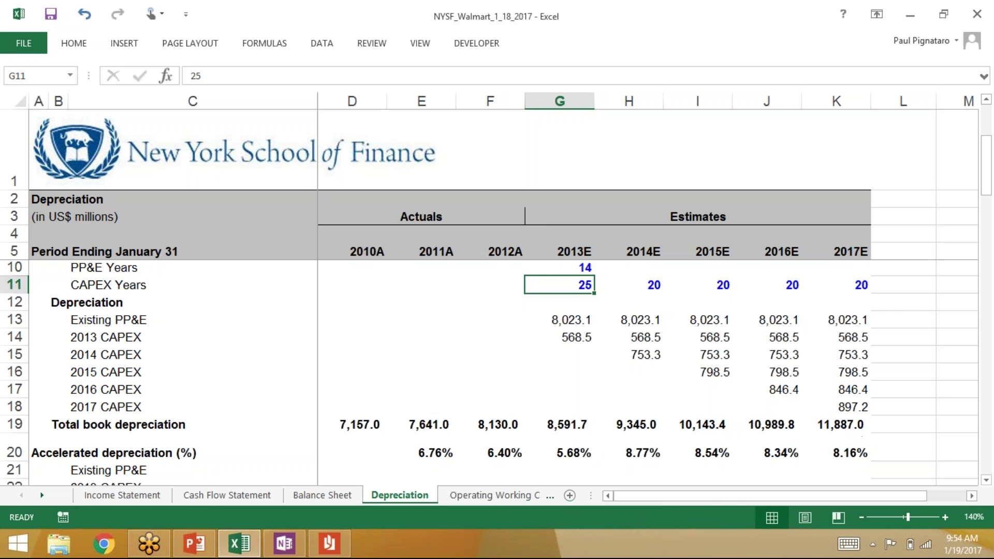
pyautogui.hotkey('shift', 'Right')
pyautogui.hotkey('shift', 'Right')
pyautogui.hotkey('shift', 'Right')
pyautogui.hotkey('shift', 'Right')
pyautogui.hotkey('ctrl', 'r')
pyautogui.press('Right')
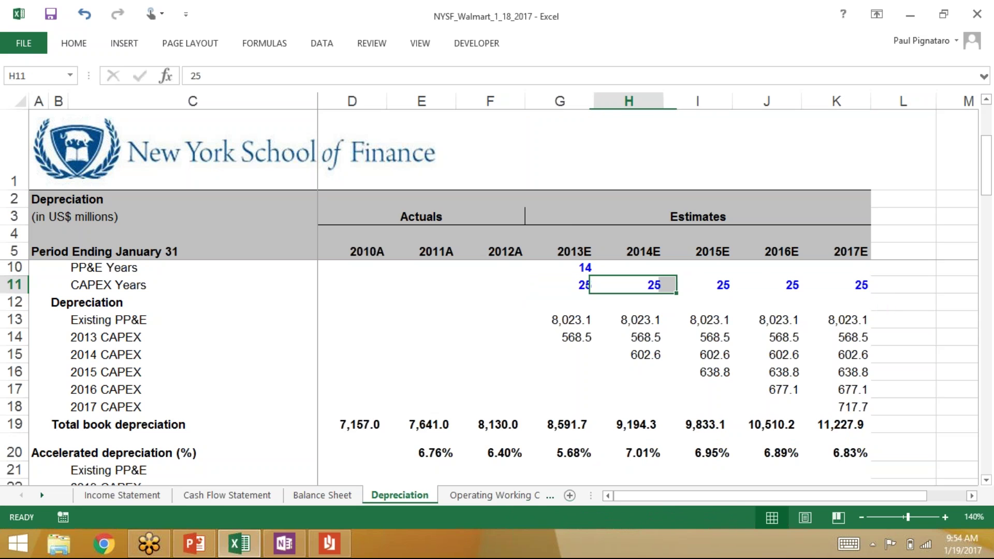
# - Check the recalculated depreciation growth percentages in row 20 for 2013E through 2015E
pyautogui.press('Right')
pyautogui.press('Down')
pyautogui.press('Down')
pyautogui.press('Down')
pyautogui.press('Down')
pyautogui.press('Down')
pyautogui.press('Down')
pyautogui.press('Down')
pyautogui.press('Down')
pyautogui.press('Down')
pyautogui.press('Down')
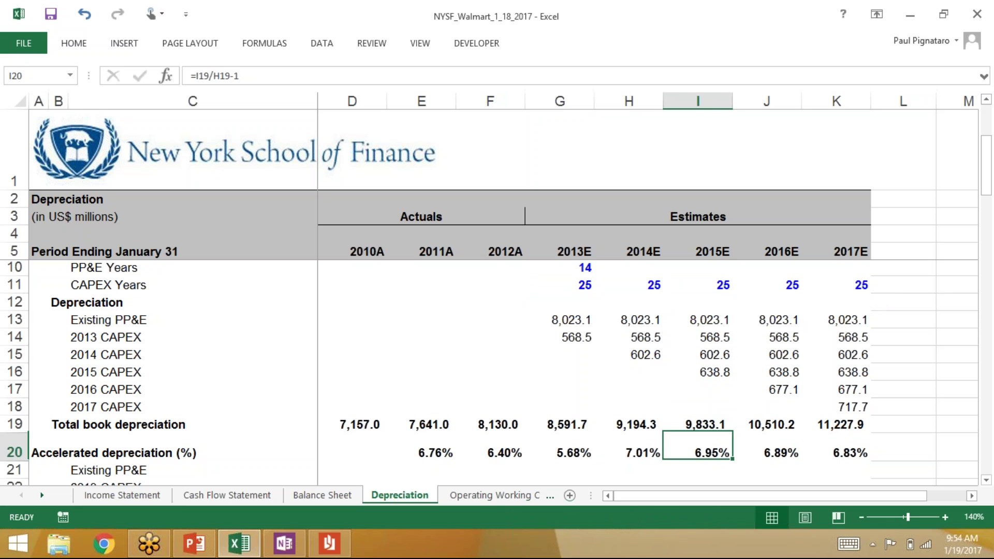
pyautogui.press('Left')
pyautogui.press('Left')
# - Review the 2013E depreciation amounts for existing PP&E and CAPEX together with their useful-life assumptions
pyautogui.press('Up')
pyautogui.press('Up')
pyautogui.press('Up')
pyautogui.press('Up')
pyautogui.press('Up')
pyautogui.press('Up')
pyautogui.press('Up')
pyautogui.press('Up')
pyautogui.press('Up')
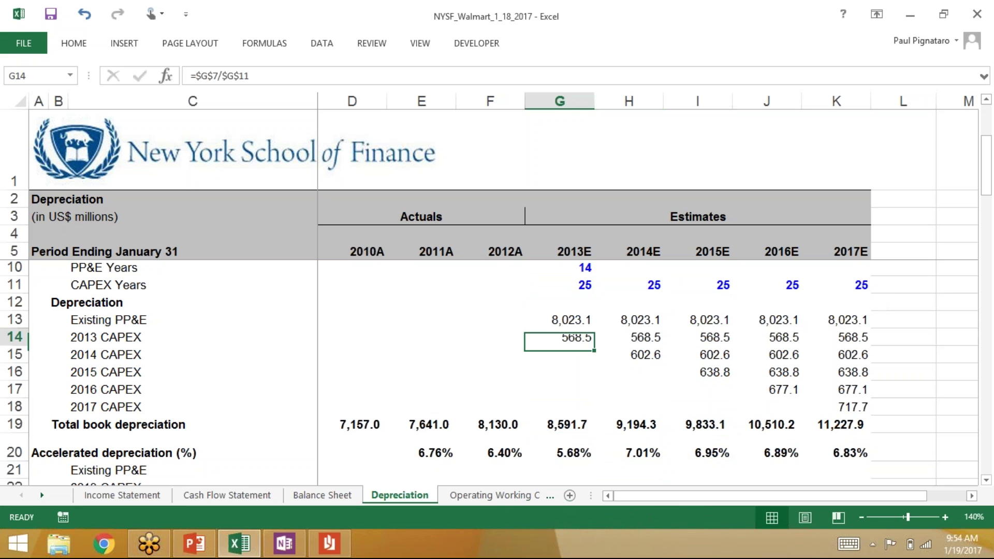
pyautogui.press('Down')
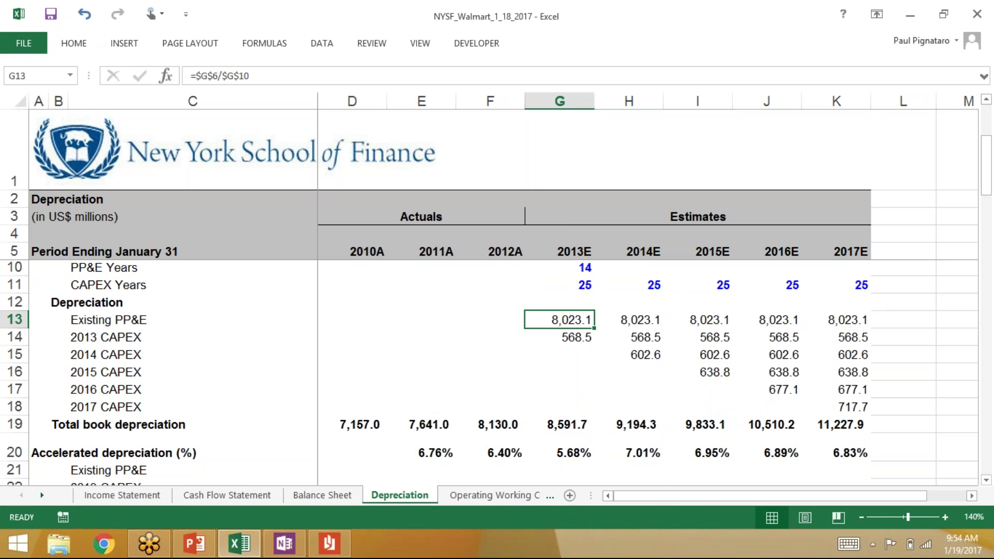
pyautogui.press('Up')
pyautogui.press('Up')
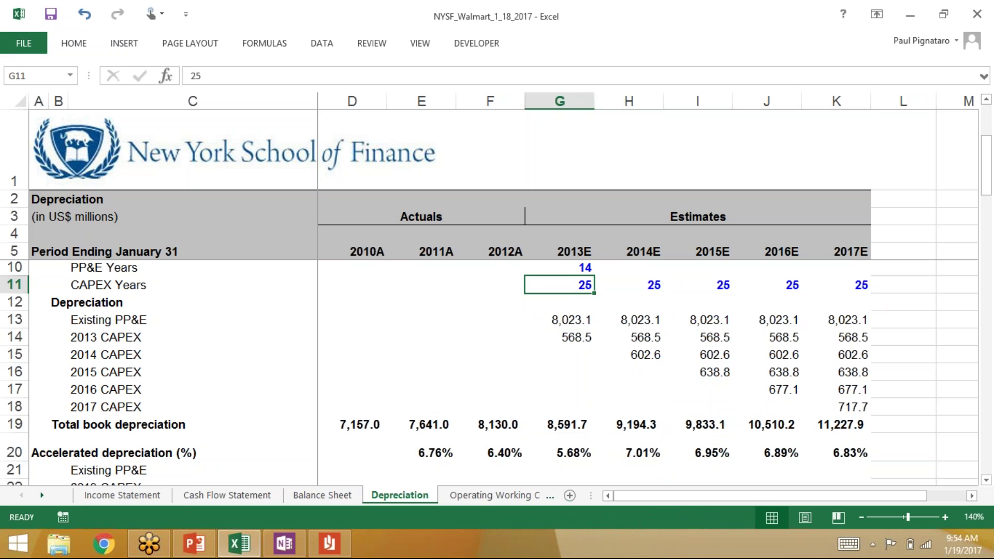
pyautogui.press('Up')
pyautogui.press('Up')
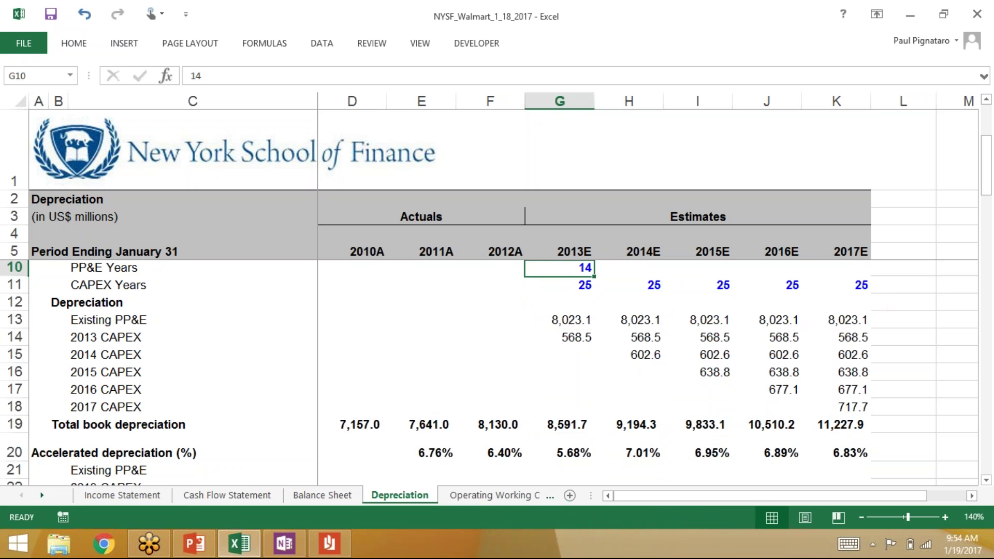
pyautogui.press('Down')
pyautogui.press('Down')
pyautogui.press('Down')
pyautogui.press('Down')
pyautogui.press('Down')
pyautogui.press('Down')
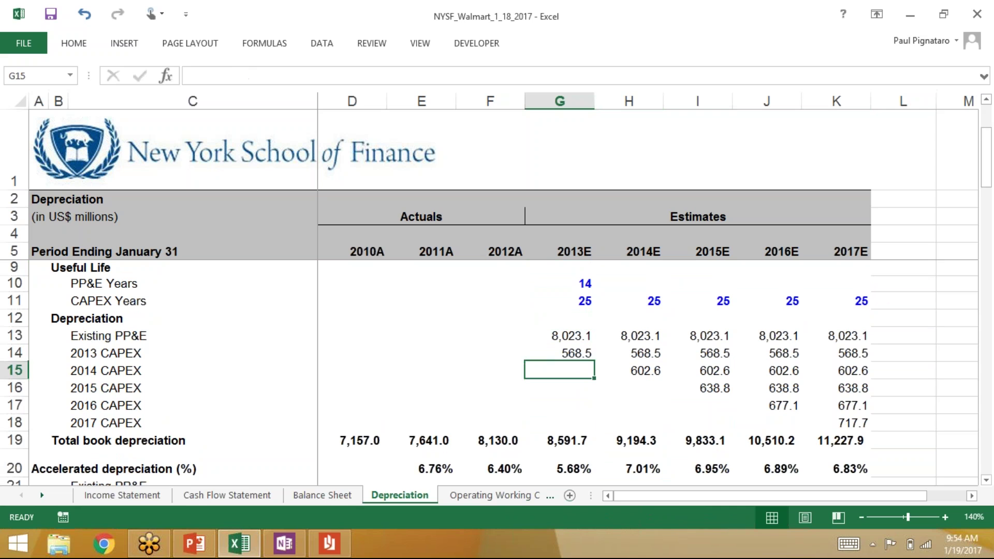
# - Review the 2013E column from the CAPEX depreciation lines up to the PP&E Years useful-life assumption
pyautogui.press('Down')
pyautogui.press('Down')
pyautogui.press('Down')
pyautogui.press('Down')
pyautogui.press('Up')
pyautogui.press('Up')
pyautogui.press('Up')
pyautogui.press('Up')
pyautogui.press('Up')
pyautogui.press('Up')
pyautogui.press('Up')
pyautogui.press('Up')
pyautogui.press('Up')
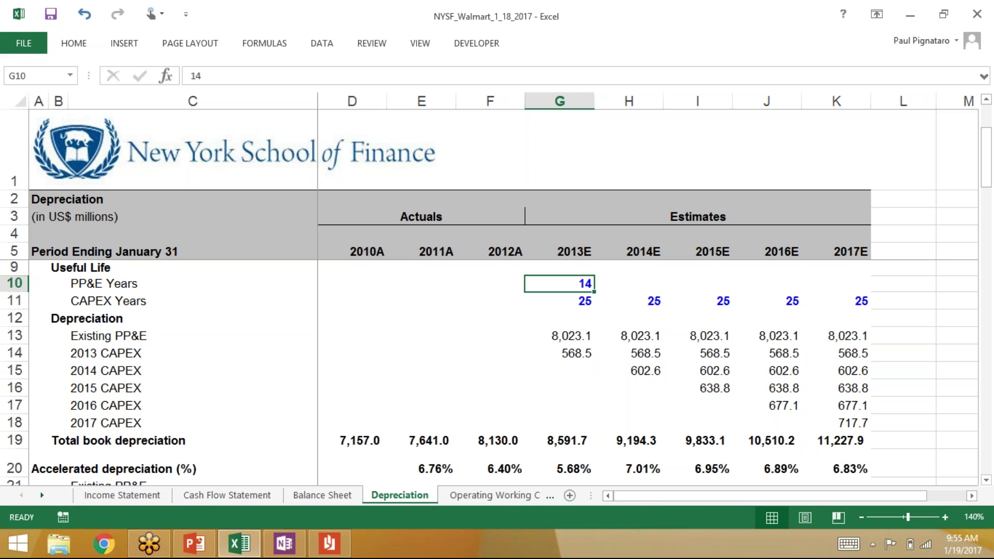
# - Compare the 2013E depreciation growth percentage in row 20 with the 2011A and 2012A historical rates
pyautogui.press('Down')
pyautogui.press('Down')
pyautogui.press('Down')
pyautogui.press('Down')
pyautogui.press('Down')
pyautogui.press('Down')
pyautogui.press('Down')
pyautogui.press('Down')
pyautogui.press('Down')
pyautogui.press('Down')
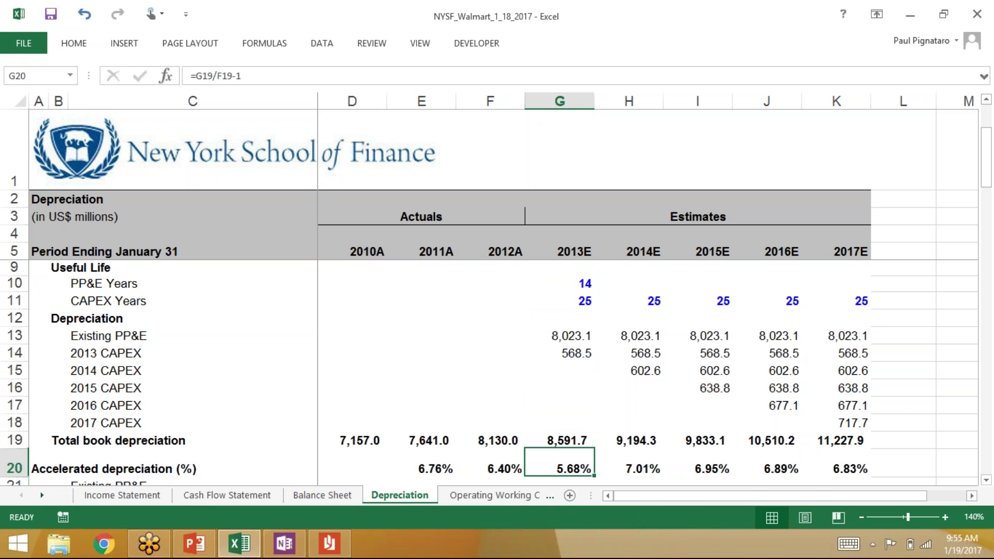
pyautogui.press('Left')
pyautogui.press('Left')
pyautogui.press('Right')
pyautogui.press('Right')
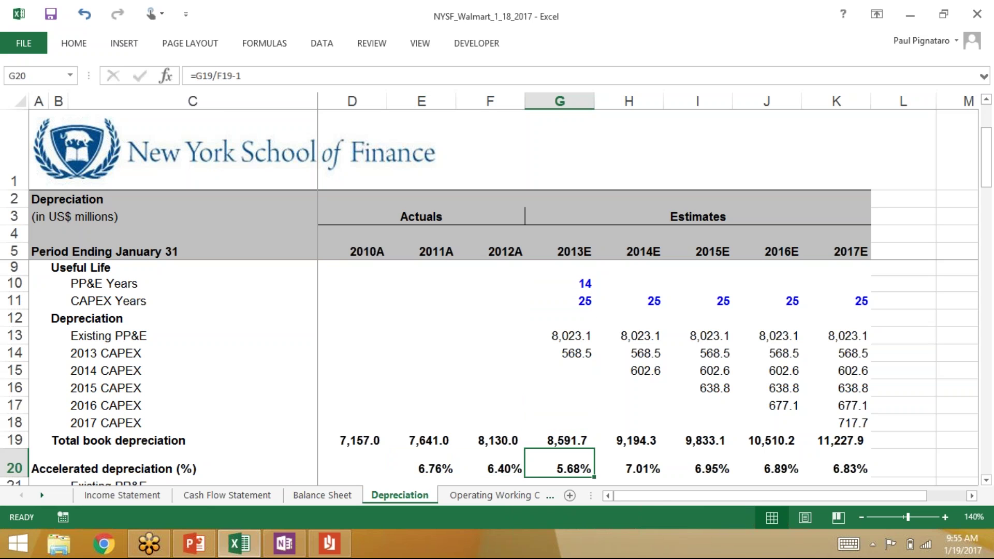
# - Go back to the 2013E PP&E Years and CAPEX Years assumptions and review them
pyautogui.press('Up')
pyautogui.press('Up')
pyautogui.press('Up')
pyautogui.press('Up')
pyautogui.press('Up')
pyautogui.press('Up')
pyautogui.press('Up')
pyautogui.press('Up')
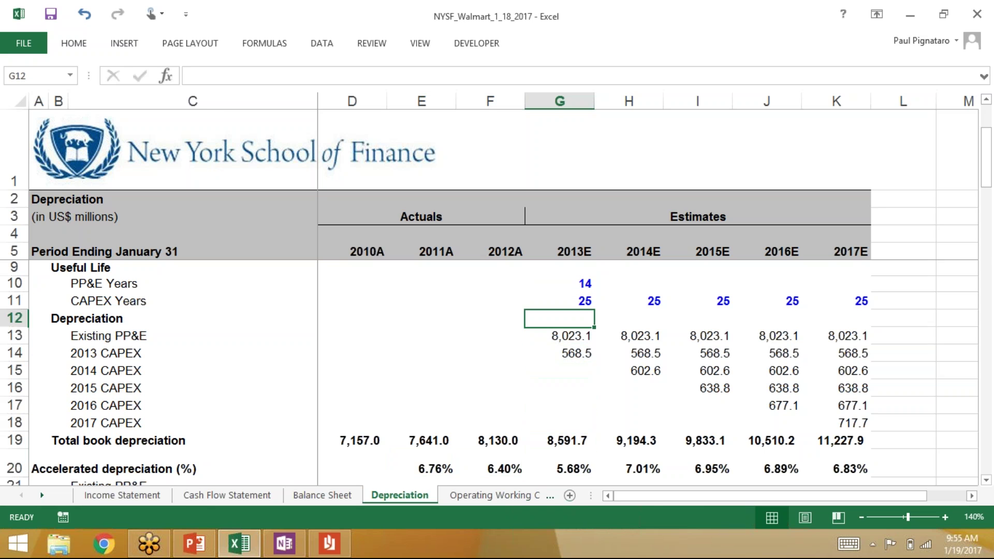
pyautogui.press('Up')
pyautogui.press('Up')
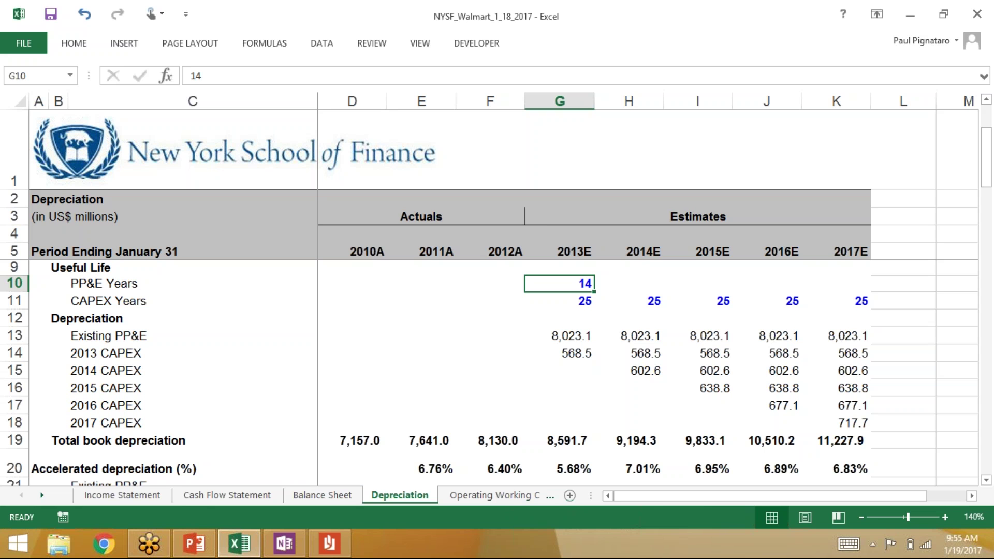
# - Trace the 2013E schedule from PP&E Years down to the total book depreciation in row 19
pyautogui.press('Down')
pyautogui.press('Down')
pyautogui.press('Down')
pyautogui.press('Down')
pyautogui.press('Down')
pyautogui.press('Down')
pyautogui.press('Down')
pyautogui.press('Down')
pyautogui.press('Down')
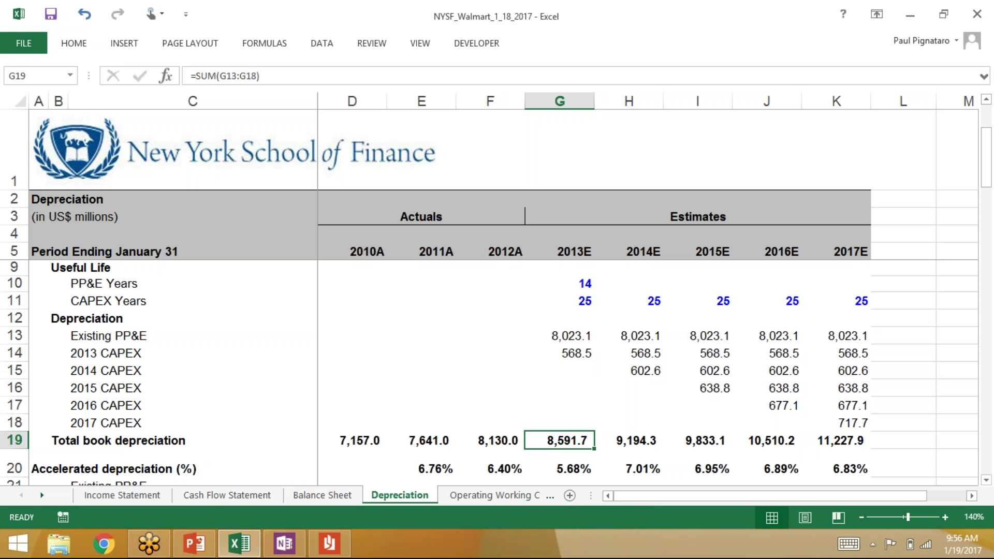
# - Clear the historical total book depreciation figures for 2010A through 2012A in row 19
pyautogui.press('Left')
pyautogui.press('Left')
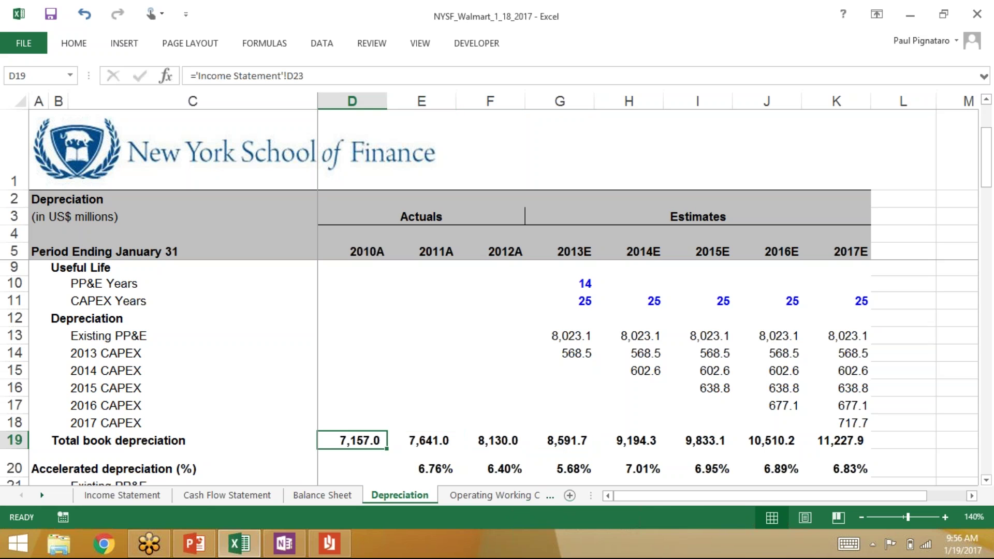
pyautogui.hotkey('shift', 'Right')
pyautogui.hotkey('shift', 'Right')
pyautogui.press('Delete')
pyautogui.press('Down')
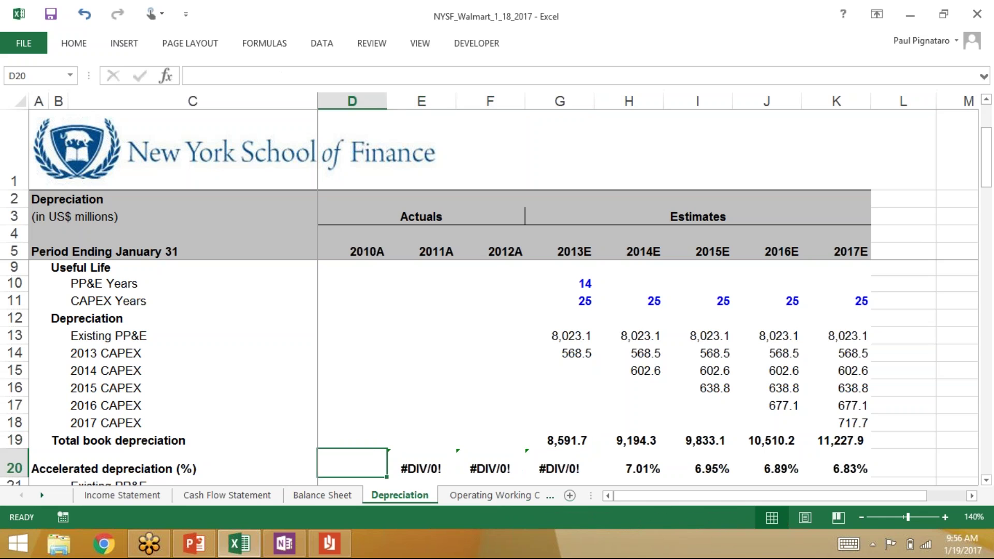
# - Clear the growth percentages for 2011A through 2017E from the Accelerated depreciation (%) row
pyautogui.press('Right')
pyautogui.hotkey('shift', 'Right')
pyautogui.hotkey('shift', 'Right')
pyautogui.hotkey('shift', 'Right')
pyautogui.hotkey('shift', 'Right')
pyautogui.hotkey('shift', 'Right')
pyautogui.hotkey('shift', 'Right')
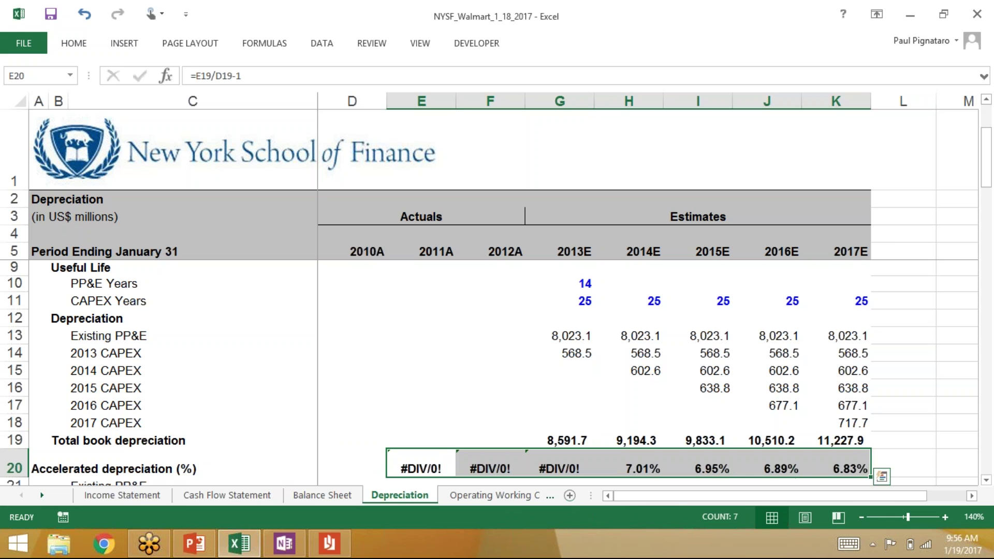
pyautogui.press('Delete')
pyautogui.press('Down')
pyautogui.press('Up')
pyautogui.press('Up')
pyautogui.press('Right')
pyautogui.press('Right')
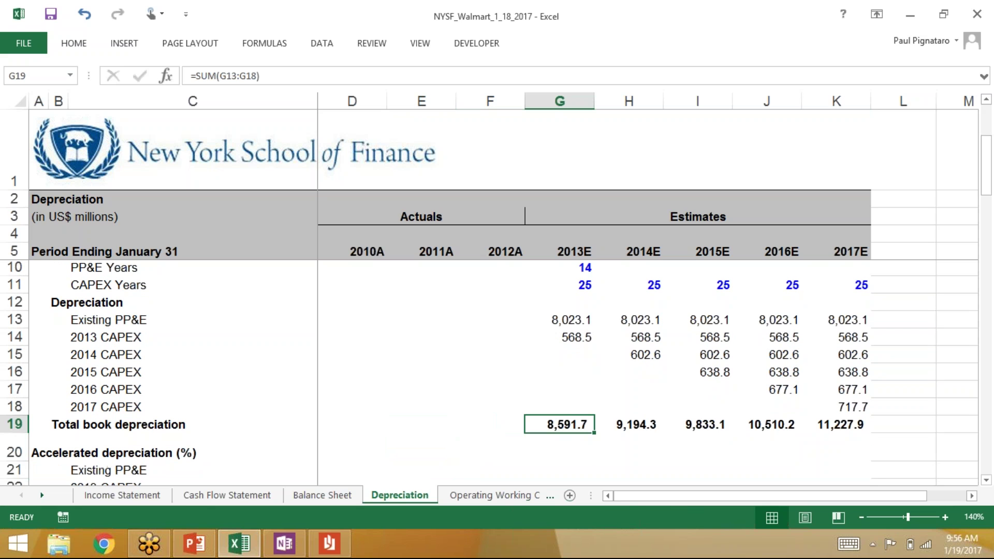
# - Save the workbook
pyautogui.press('Down')
pyautogui.press('Down')
pyautogui.press('Up')
pyautogui.press('Up')
pyautogui.hotkey('ctrl', 's')
# - Look over the empty Accelerated depreciation (%) section and its Existing PP&E and 2013–2017 CAPEX lines
pyautogui.press('Down')
pyautogui.press('Down')
pyautogui.press('Down')
pyautogui.press('Down')
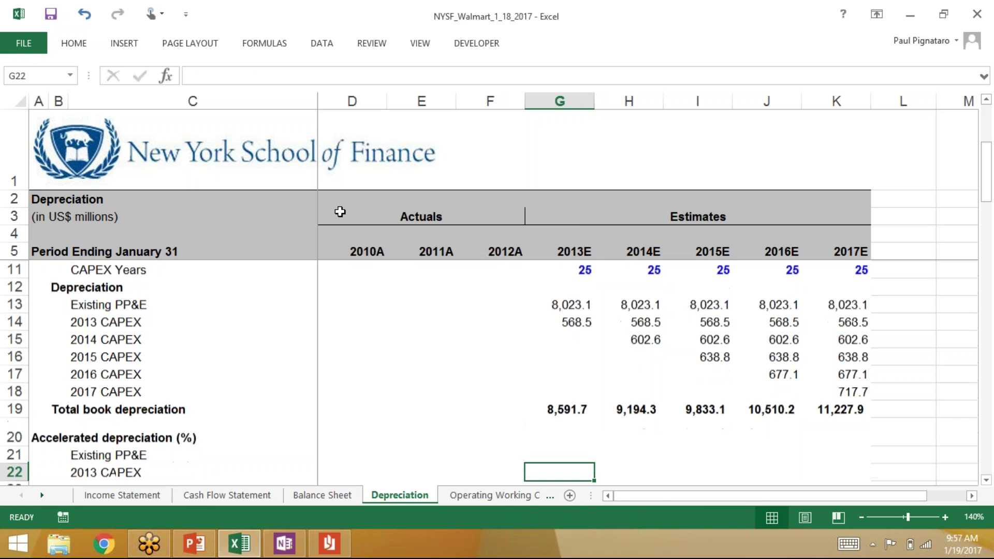
pyautogui.press('Down')
pyautogui.press('Down')
pyautogui.press('Down')
pyautogui.press('Down')
pyautogui.press('Down')
pyautogui.press('Up')
pyautogui.press('Up')
pyautogui.press('Up')
pyautogui.press('Up')
pyautogui.press('Up')
pyautogui.press('Up')
pyautogui.press('Up')
pyautogui.press('Up')
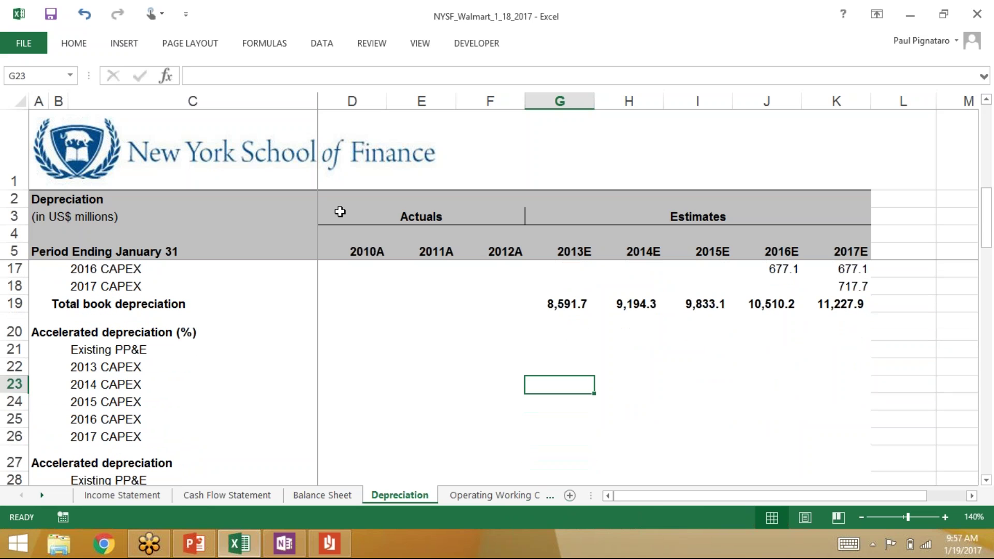
pyautogui.press('Down')
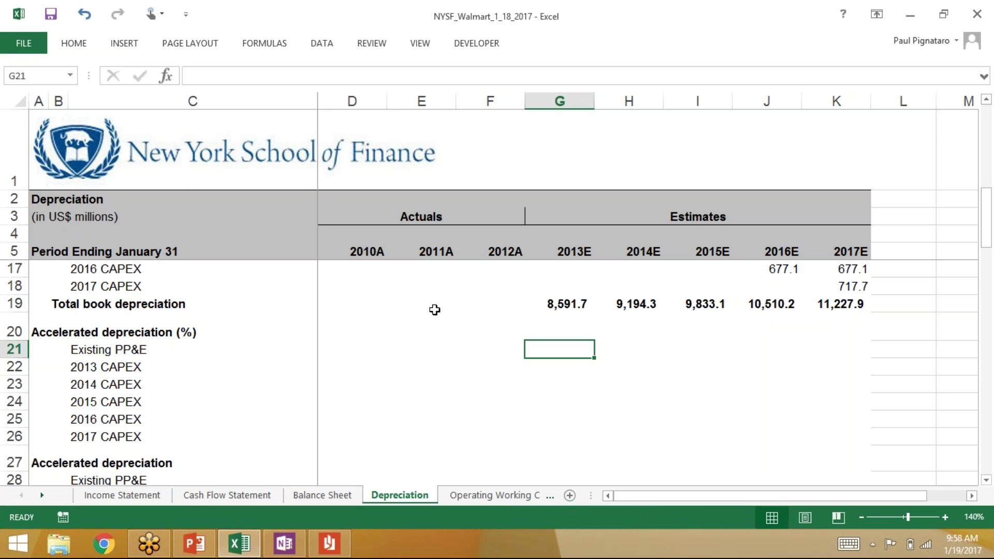
# - Switch to Chrome, search the web for "macrs depreciation table" and open the IRS.gov Publication 946 result
pyautogui.click(104, 545)
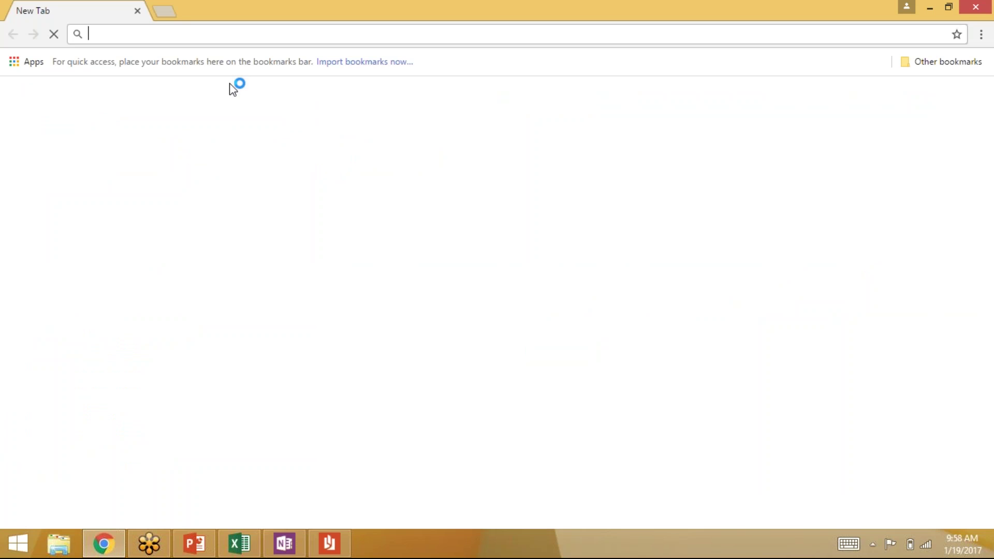
pyautogui.write('MACRS depreciation')
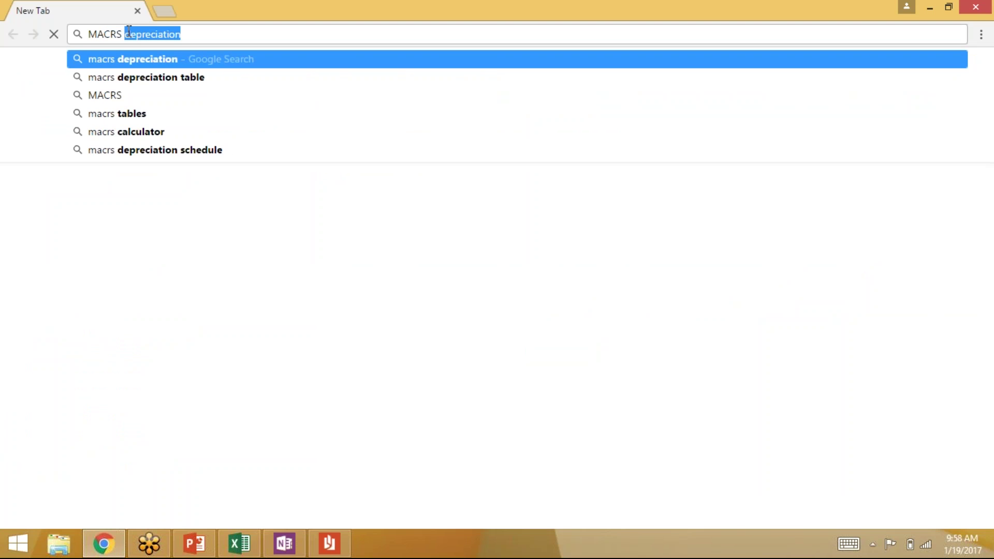
pyautogui.press('Down')
pyautogui.press('Return')
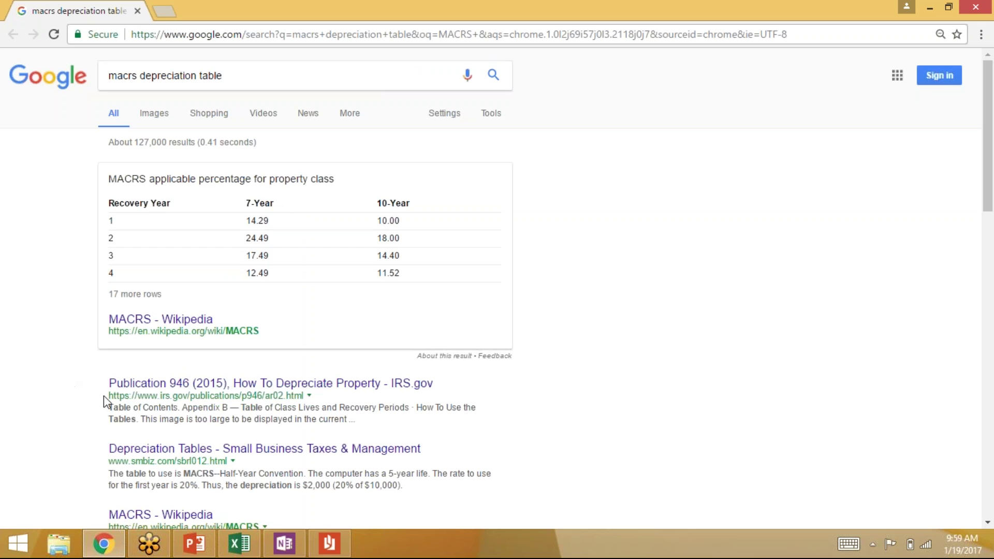
pyautogui.click(161, 386)
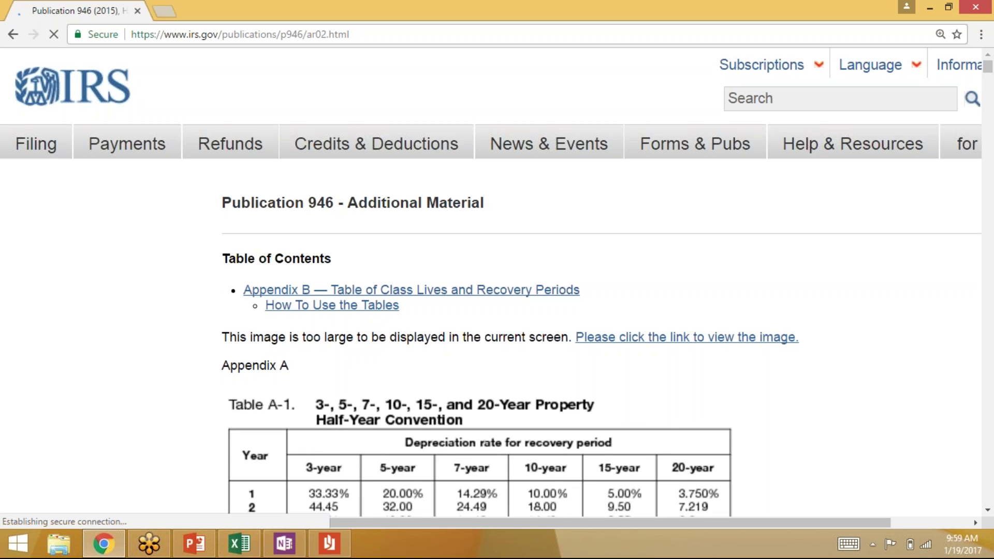
# - Examine the MACRS percentage tables A-1 through A-4 in Appendix A and their half-year and mid-quarter conventions
pyautogui.scroll(-5, 233, 404)
pyautogui.scroll(-1, 510, 282)
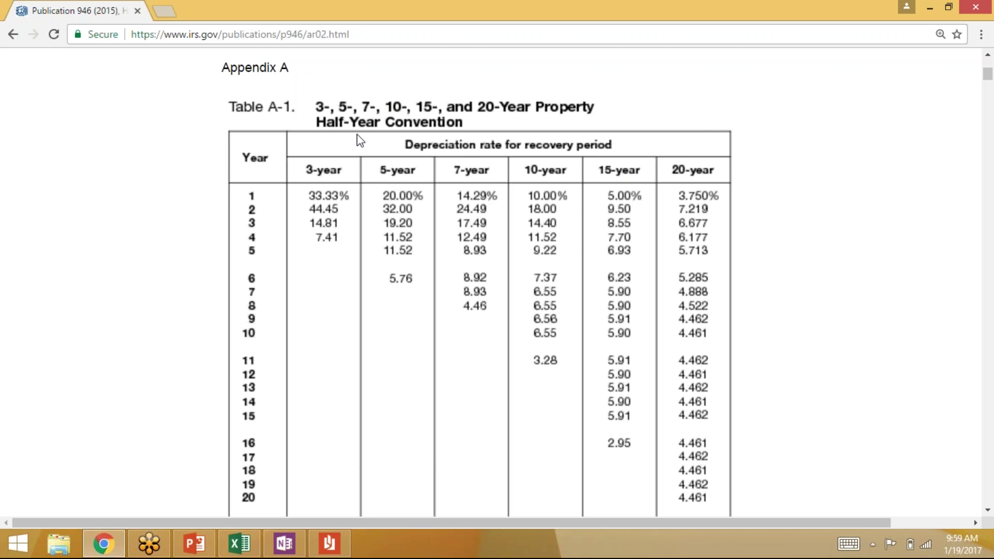
pyautogui.scroll(-10, 188, 187)
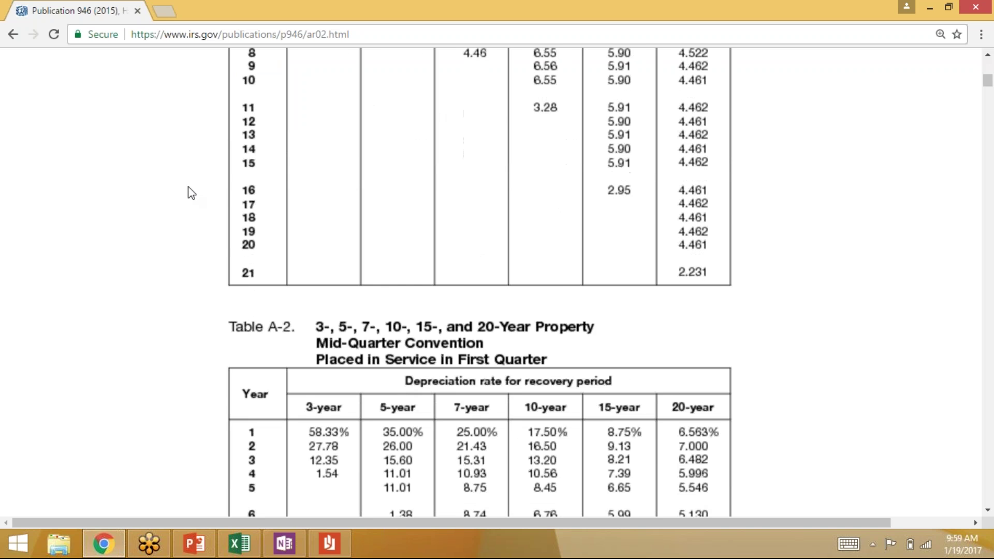
pyautogui.scroll(-10, 179, 226)
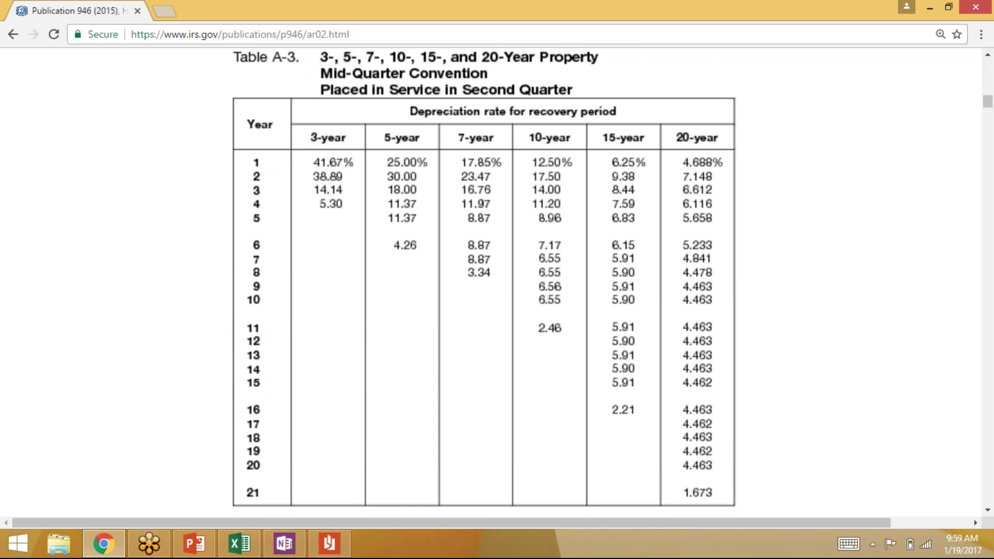
pyautogui.scroll(-10, 185, 235)
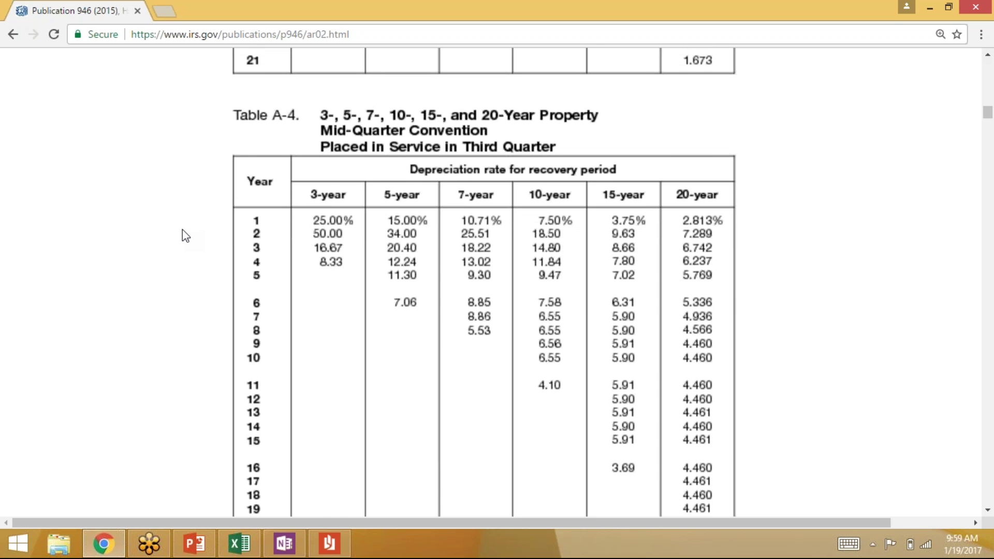
pyautogui.scroll(20, 183, 230)
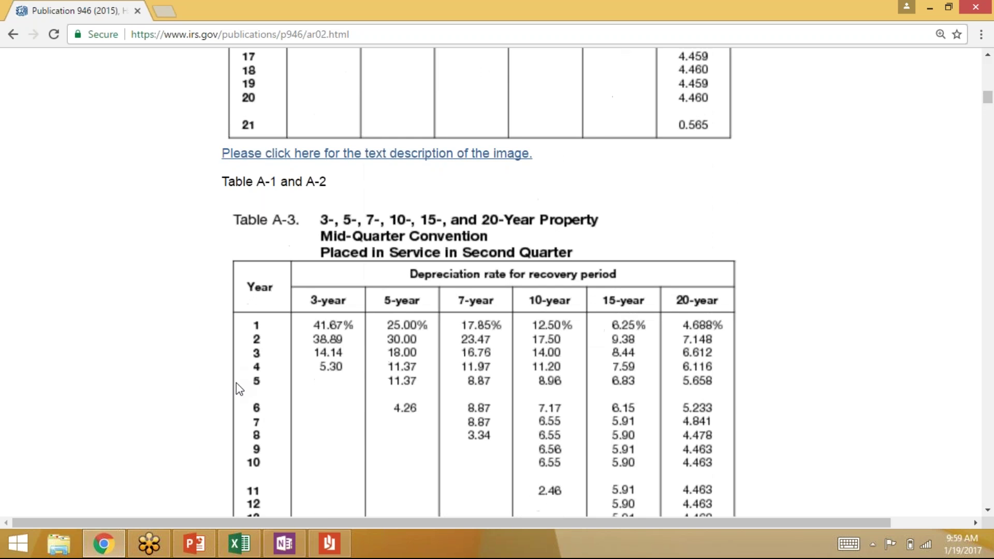
pyautogui.scroll(10, 234, 382)
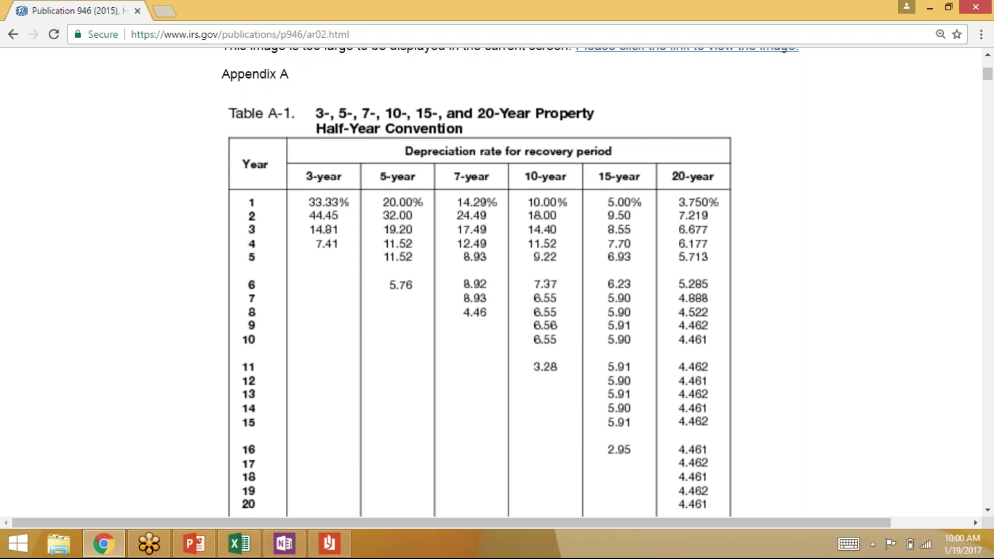
pyautogui.scroll(-8, 198, 272)
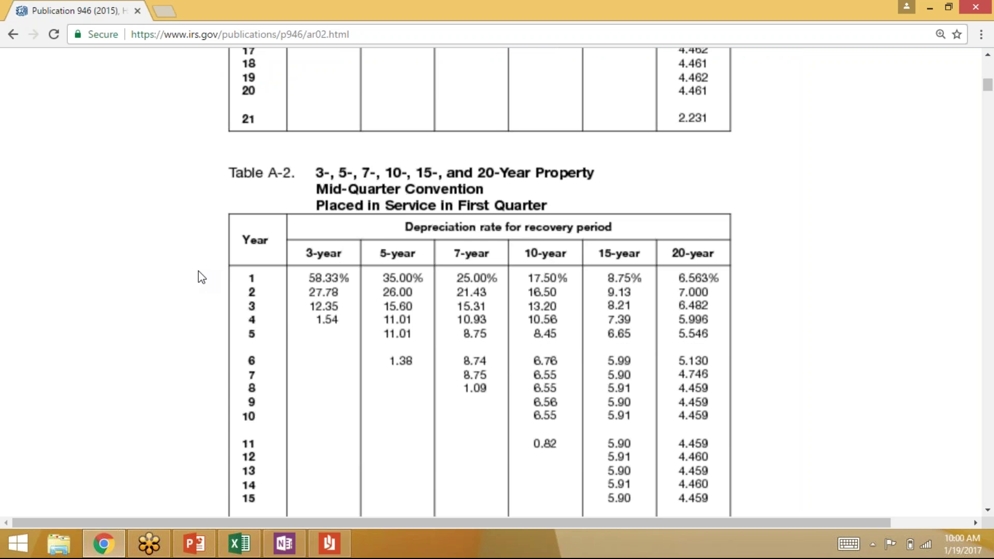
pyautogui.scroll(-10, 198, 271)
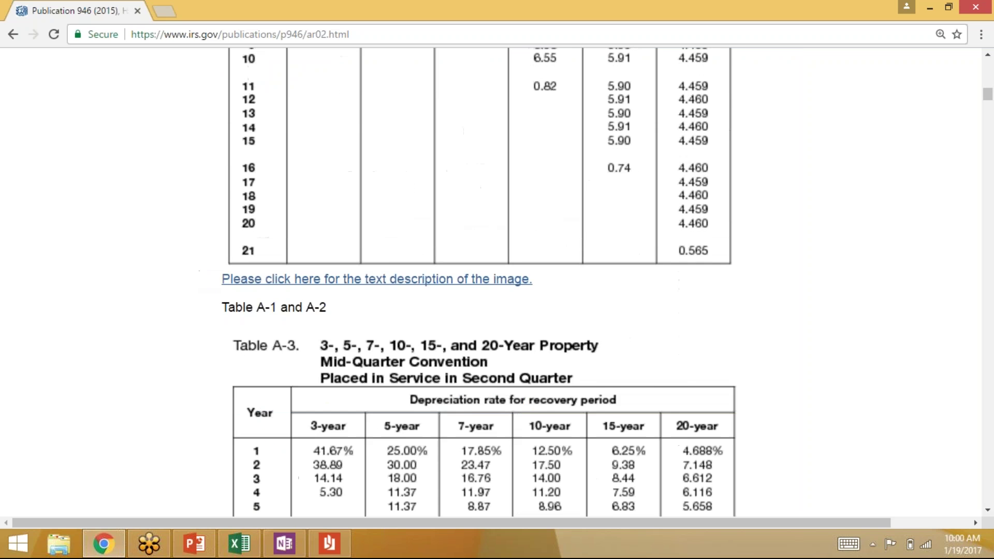
pyautogui.scroll(-11, 168, 172)
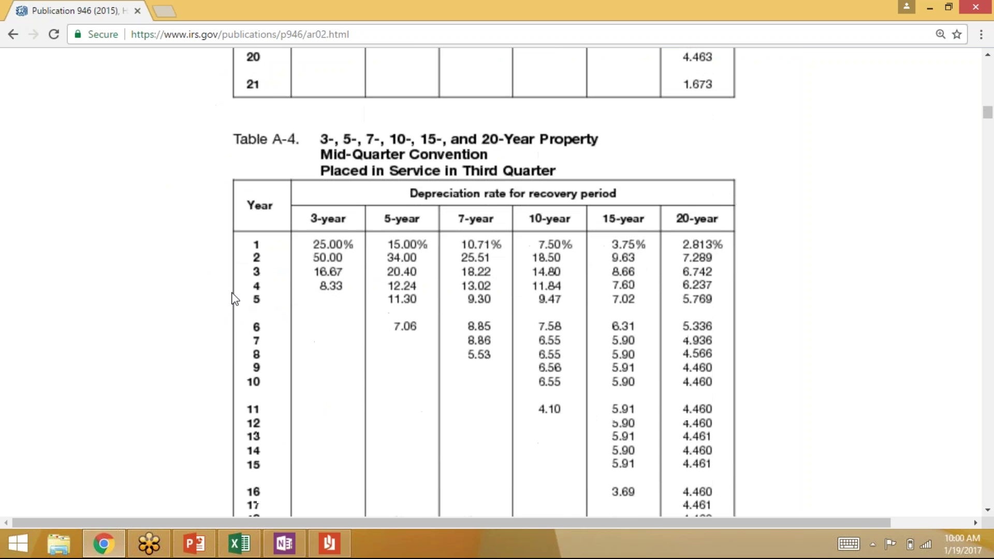
pyautogui.scroll(20, 234, 298)
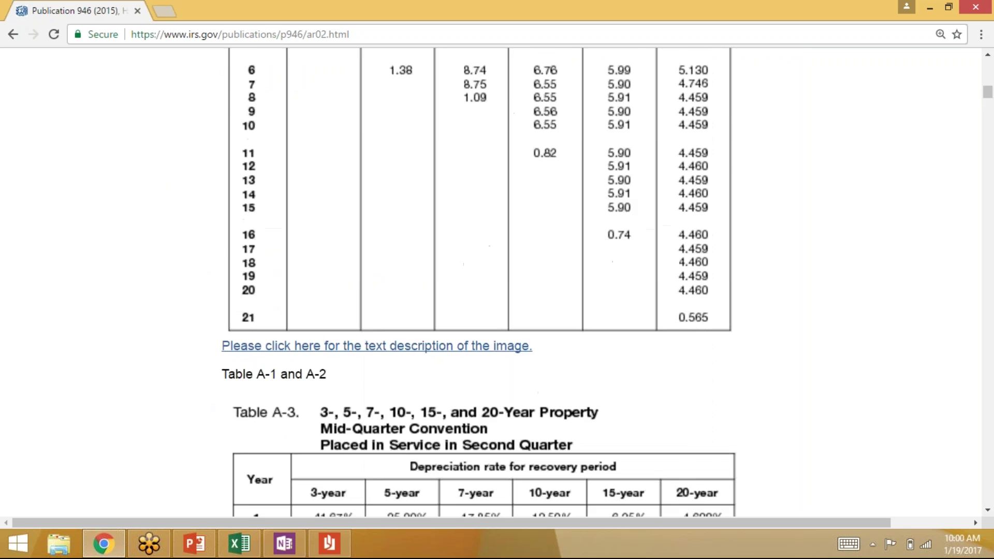
pyautogui.scroll(3, 204, 383)
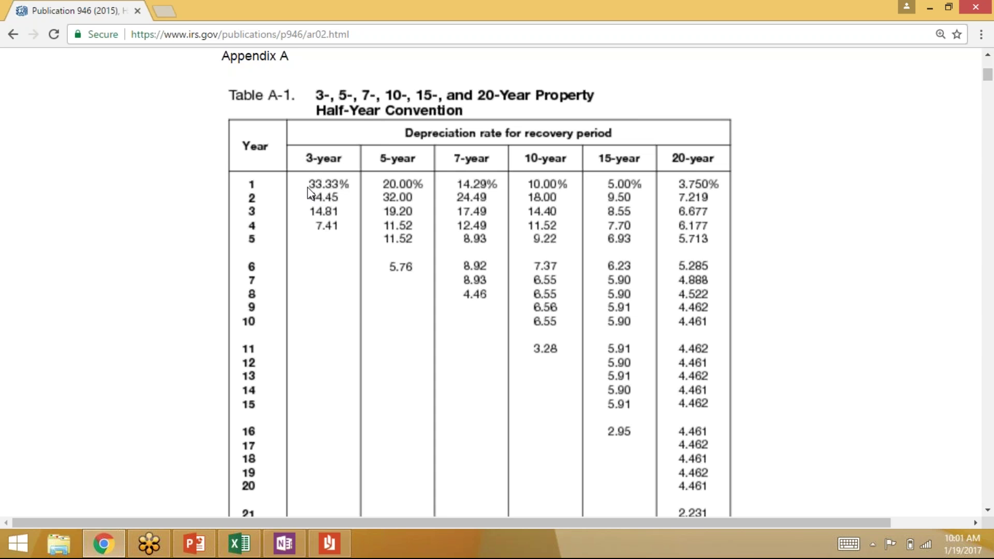
# - Compare the recovery-period rates in half-year Table A-1 with those in mid-quarter Tables A-2 and A-3
pyautogui.moveTo(310, 191); pyautogui.dragTo(314, 191)
pyautogui.scroll(-8, 313, 189)
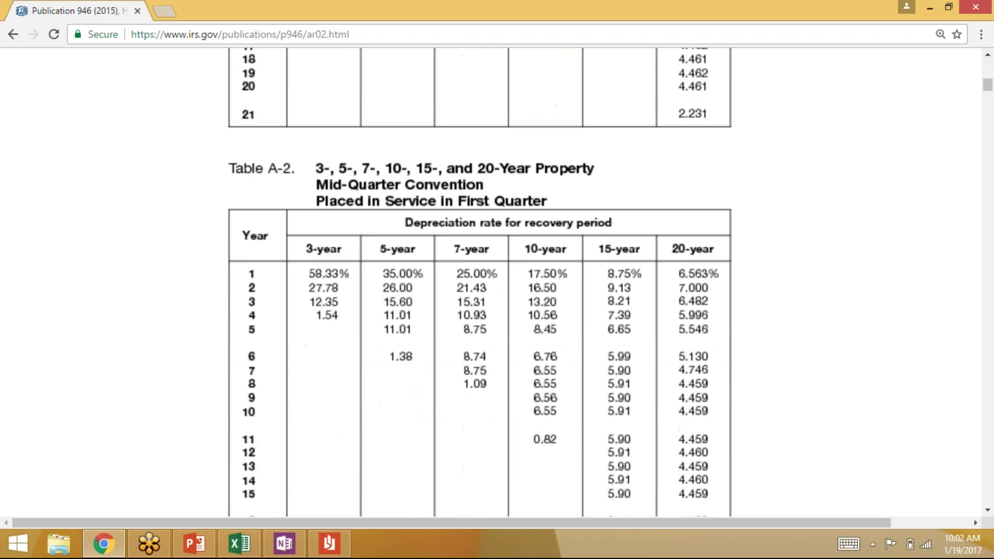
pyautogui.scroll(-1, 207, 228)
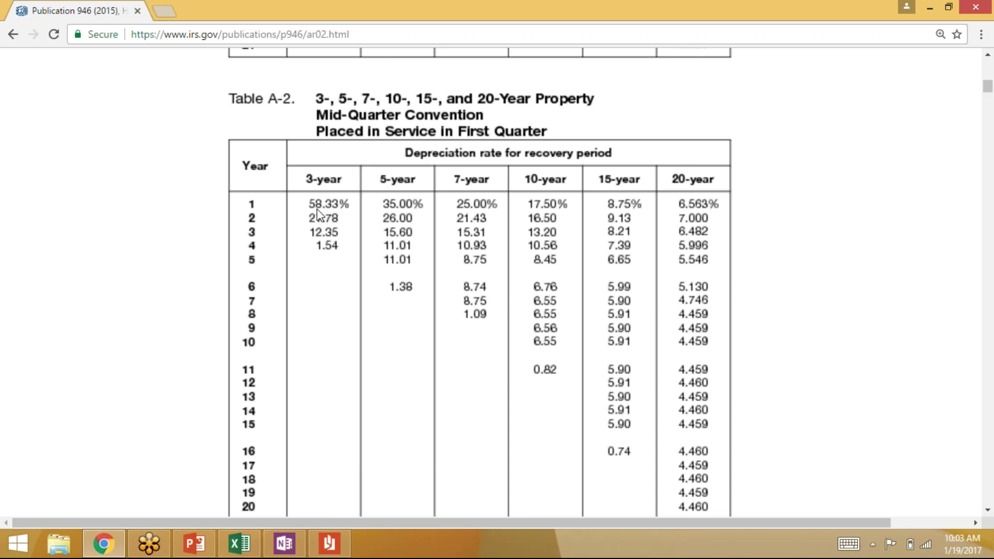
pyautogui.scroll(-3, 317, 209)
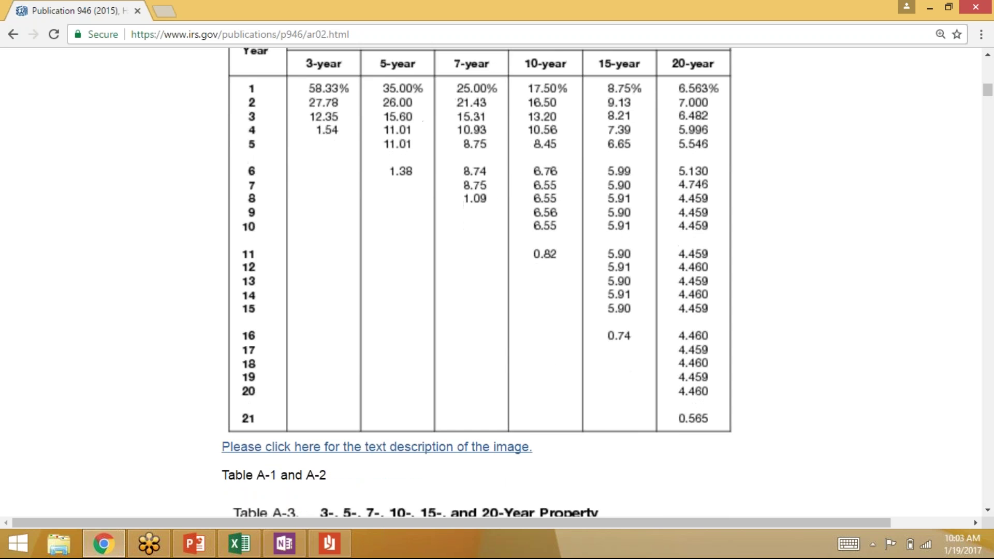
pyautogui.scroll(2, 209, 375)
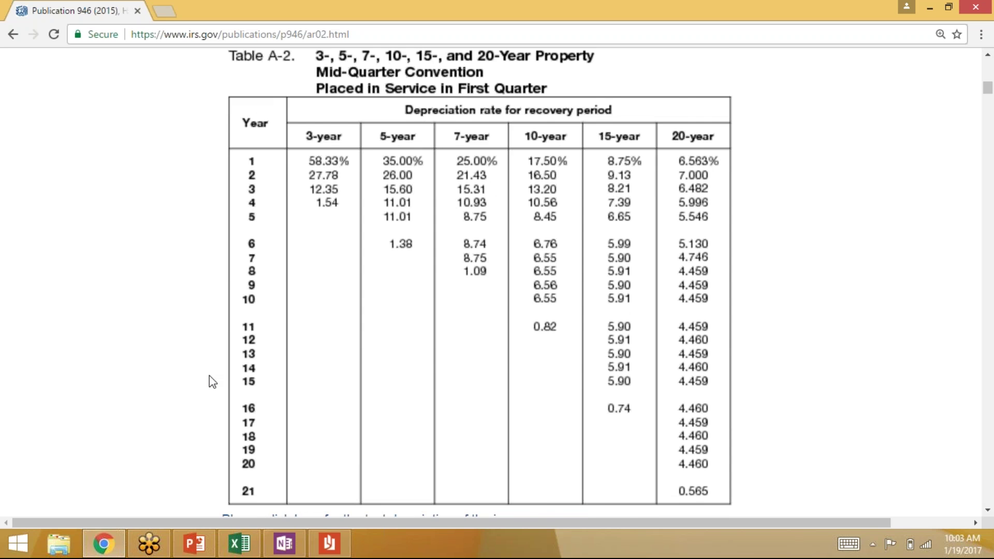
pyautogui.scroll(9, 209, 375)
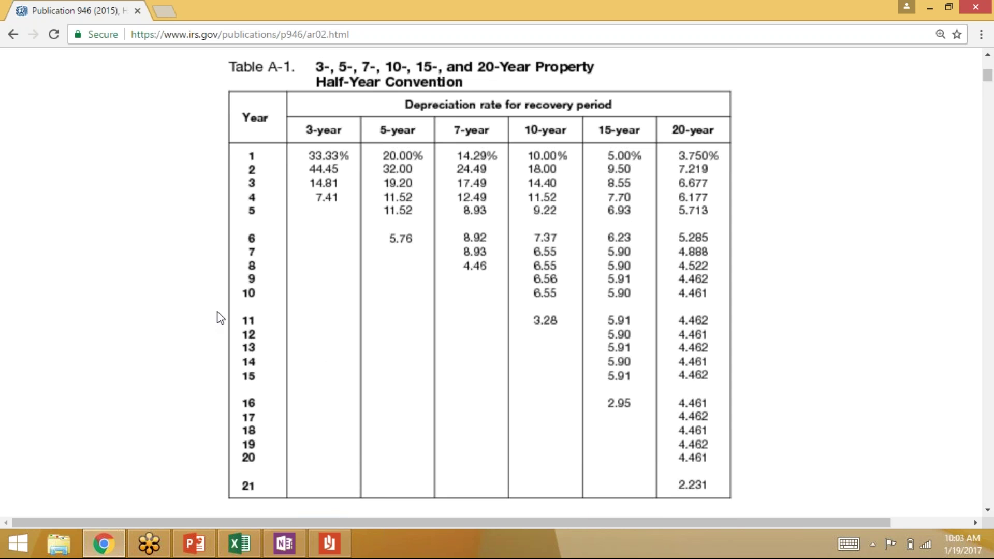
pyautogui.scroll(-10, 129, 106)
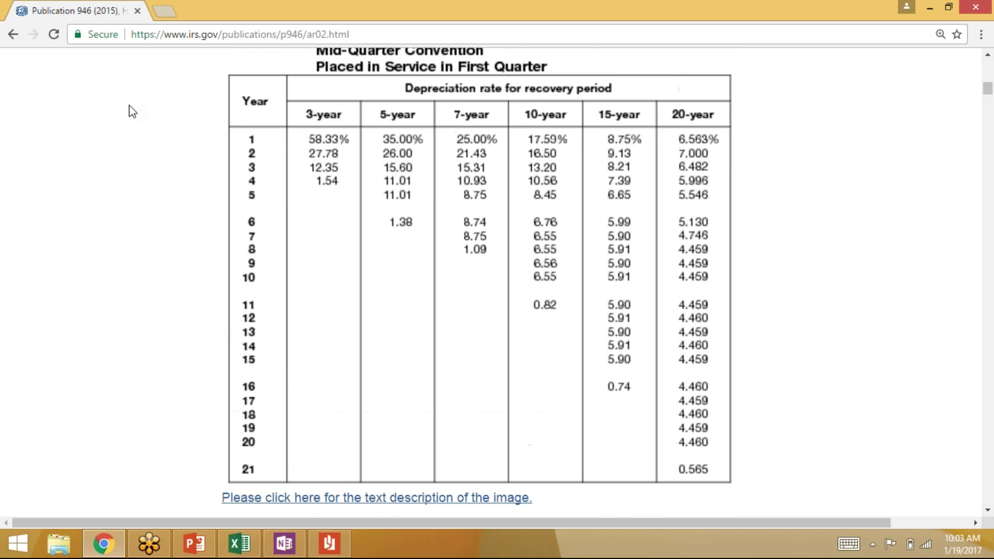
pyautogui.scroll(2, 129, 106)
pyautogui.scroll(-10, 122, 137)
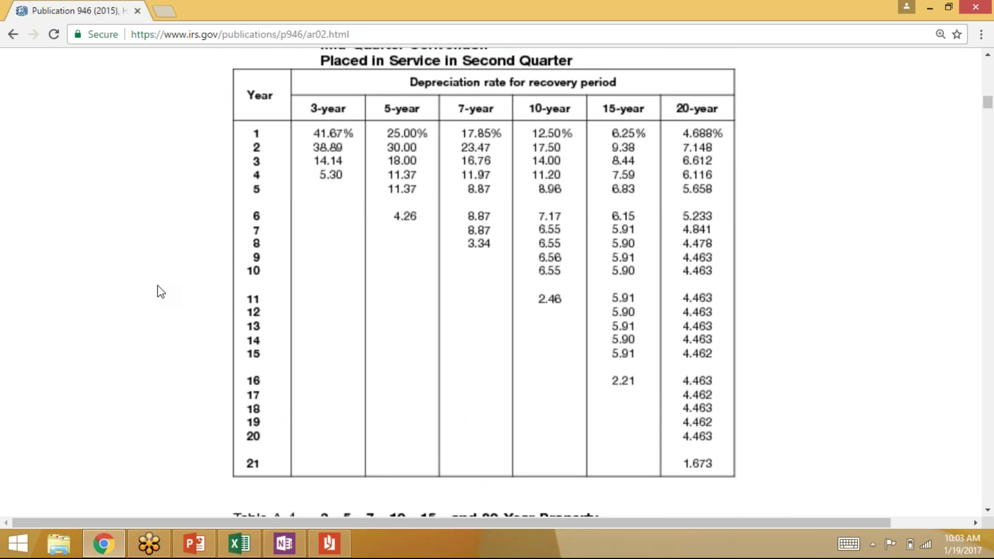
# - Review mid-quarter Tables A-3 and A-4, and return to half-year Table A-1 to study its year-by-year rates
pyautogui.scroll(-8, 157, 285)
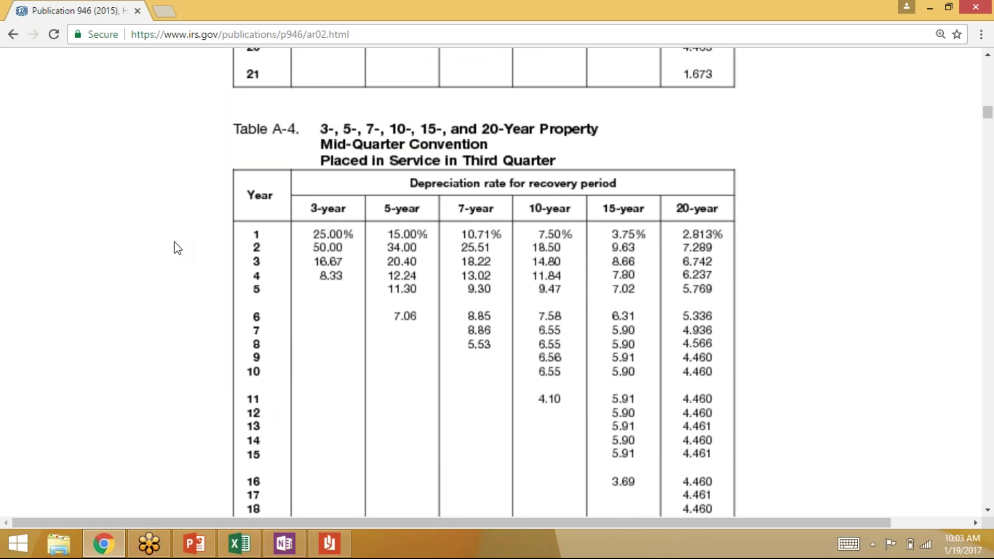
pyautogui.scroll(18, 177, 249)
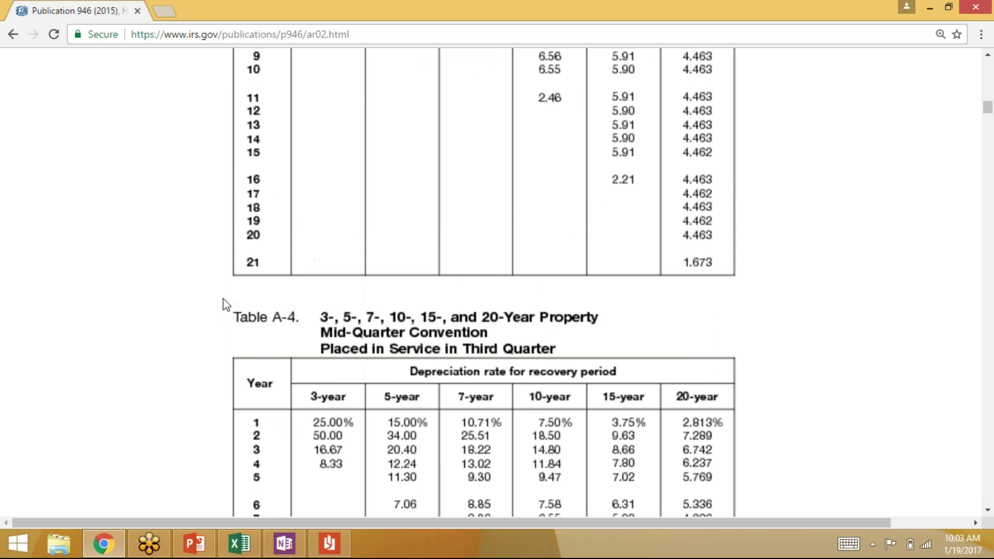
pyautogui.scroll(10, 242, 331)
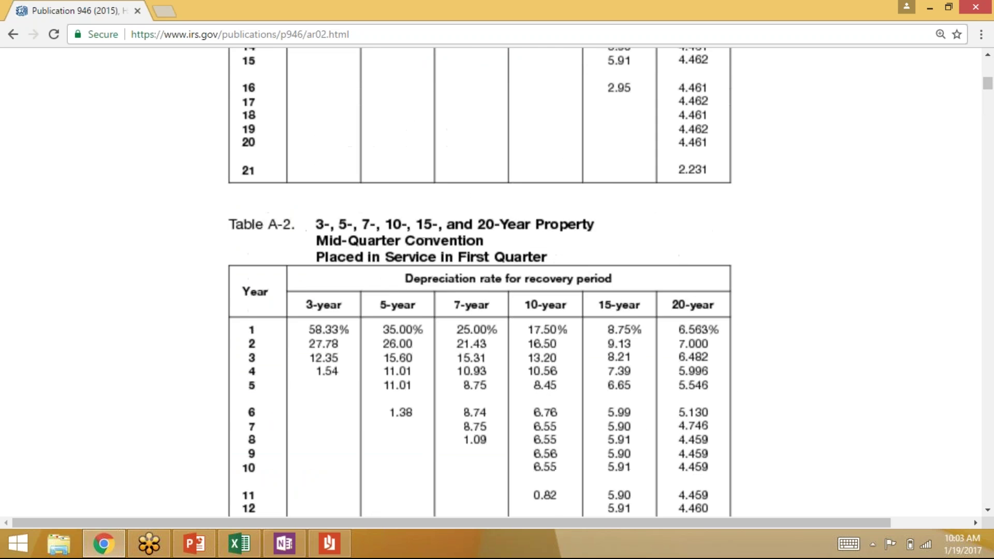
pyautogui.scroll(-2, 211, 249)
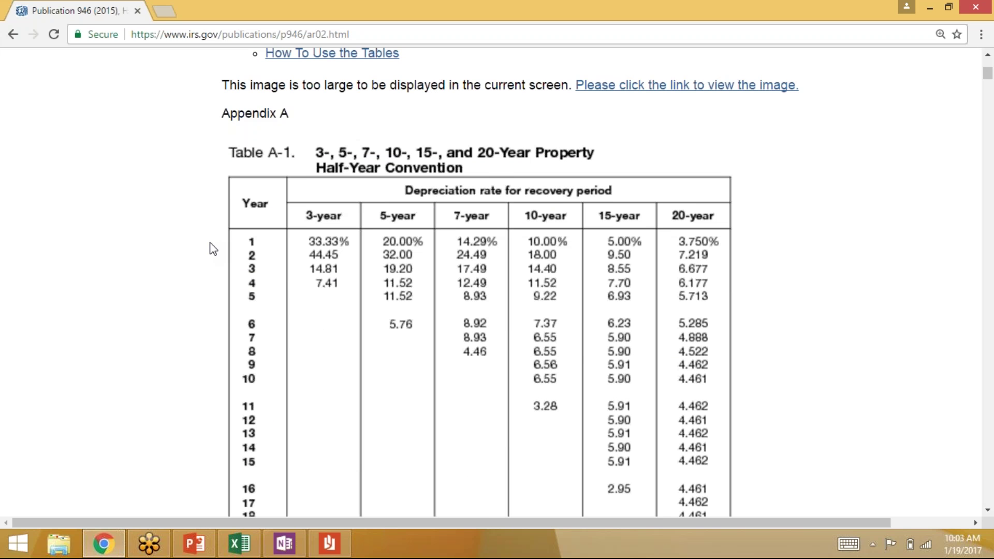
pyautogui.scroll(-1, 213, 248)
pyautogui.scroll(-1, 178, 348)
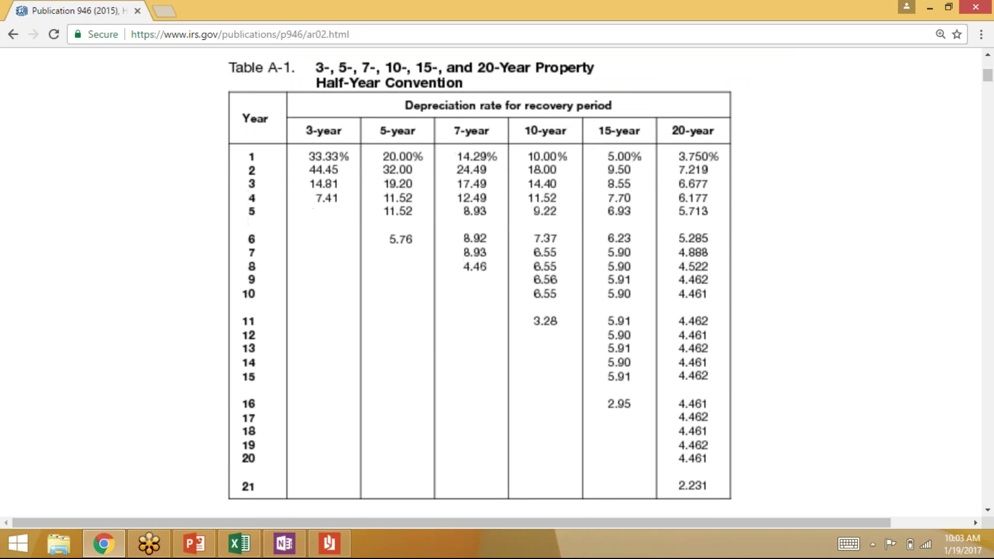
# - Compare the yearly rates of half-year Table A-1 with those of Table A-2, mid-quarter convention placed in service in the first quarter
pyautogui.scroll(-9, 198, 180)
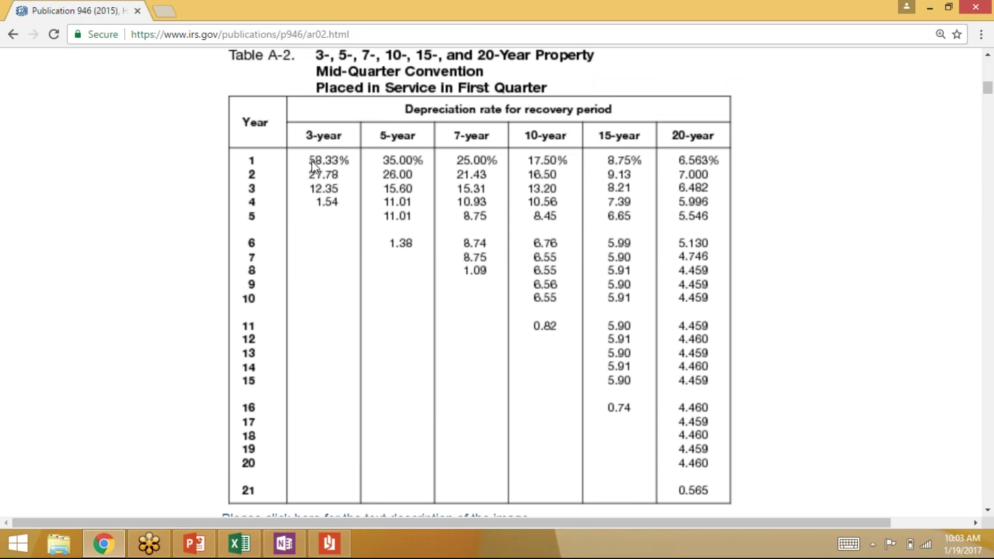
pyautogui.scroll(-3, 312, 161)
pyautogui.scroll(3, 202, 397)
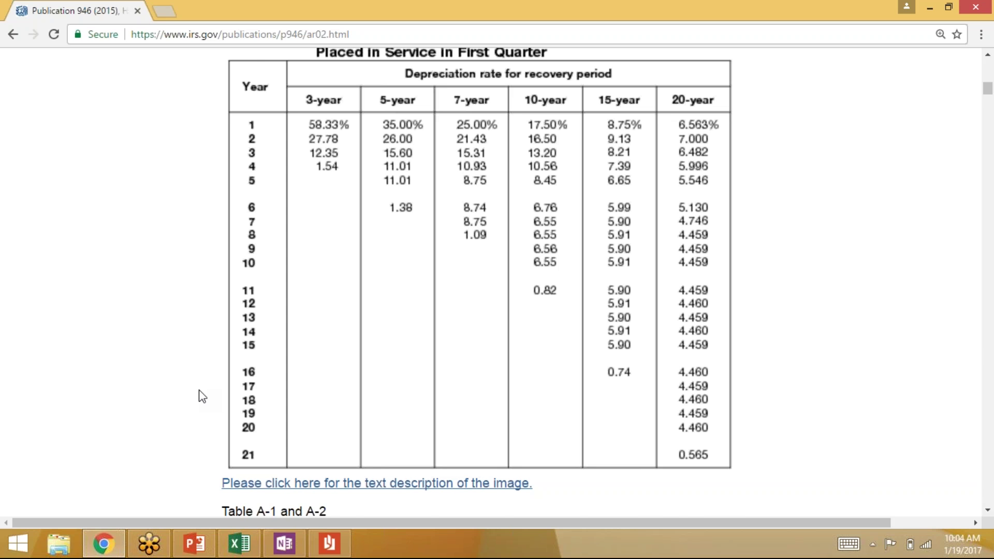
pyautogui.scroll(5, 251, 267)
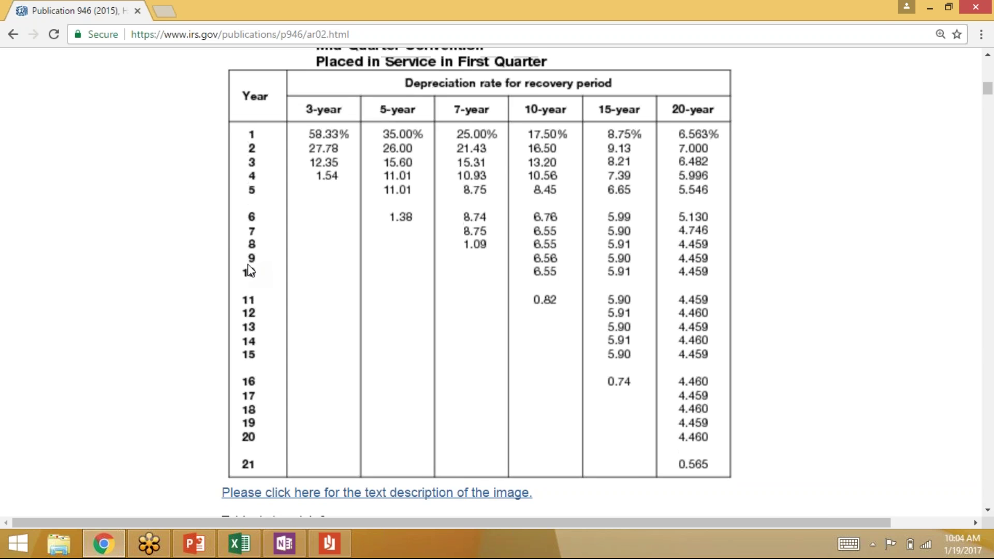
pyautogui.scroll(4, 139, 402)
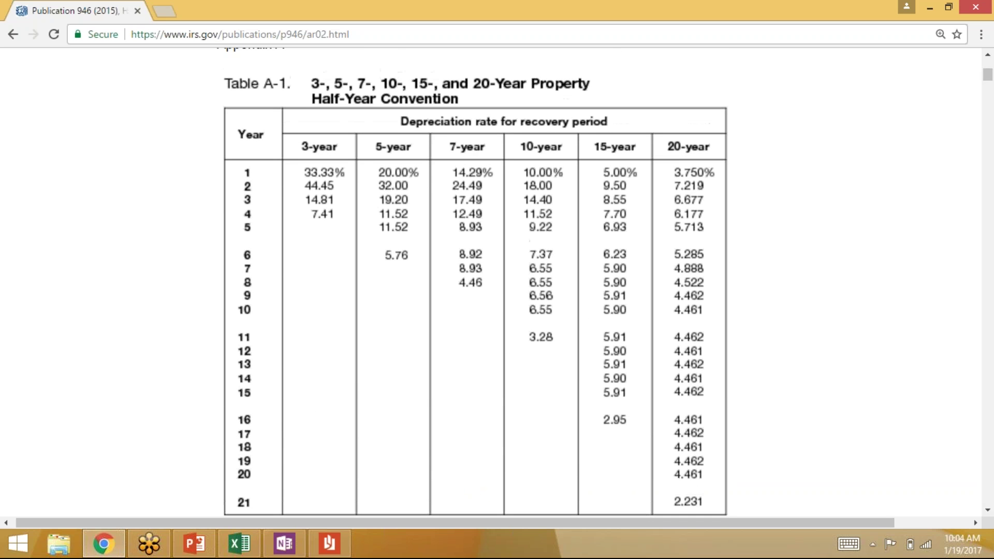
pyautogui.scroll(-1, 145, 267)
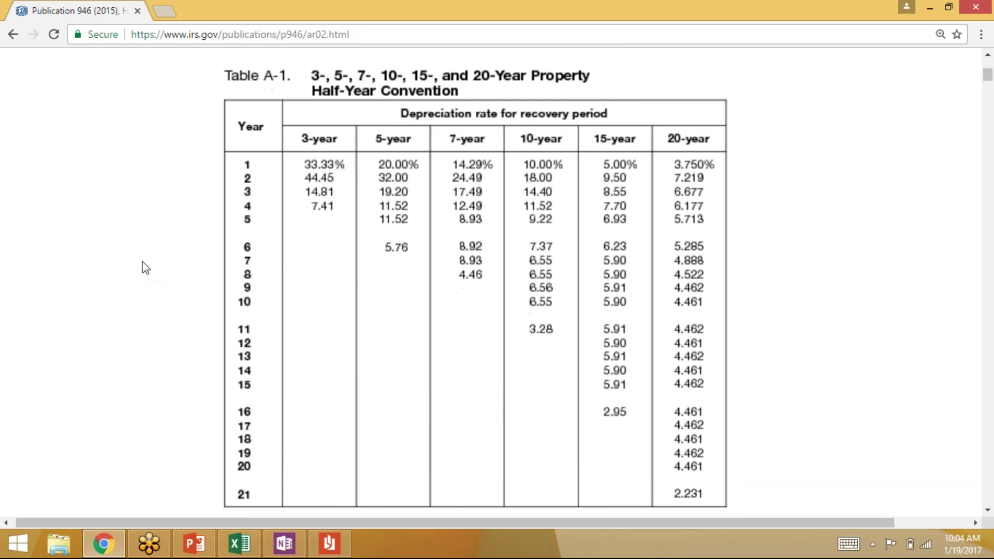
pyautogui.scroll(-7, 131, 180)
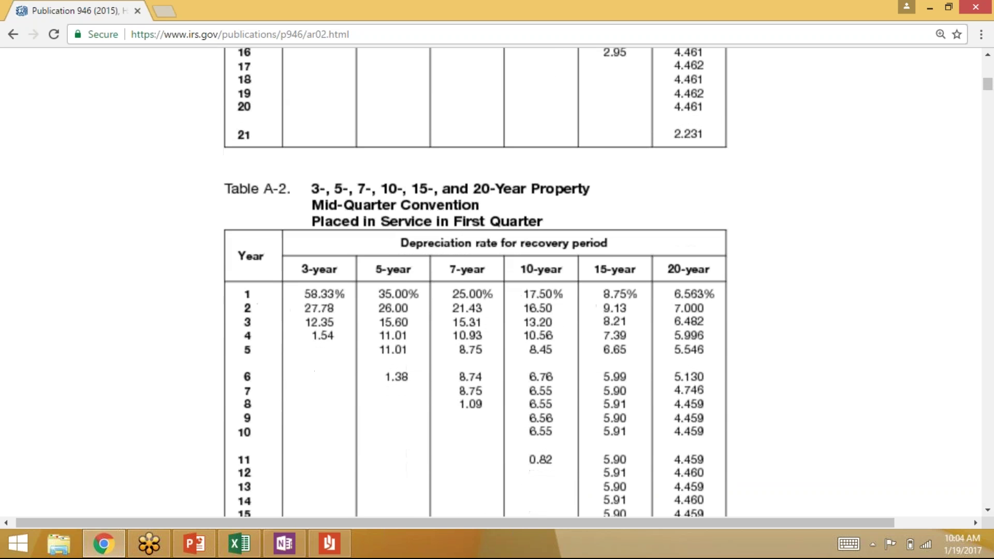
pyautogui.scroll(-2, 476, 279)
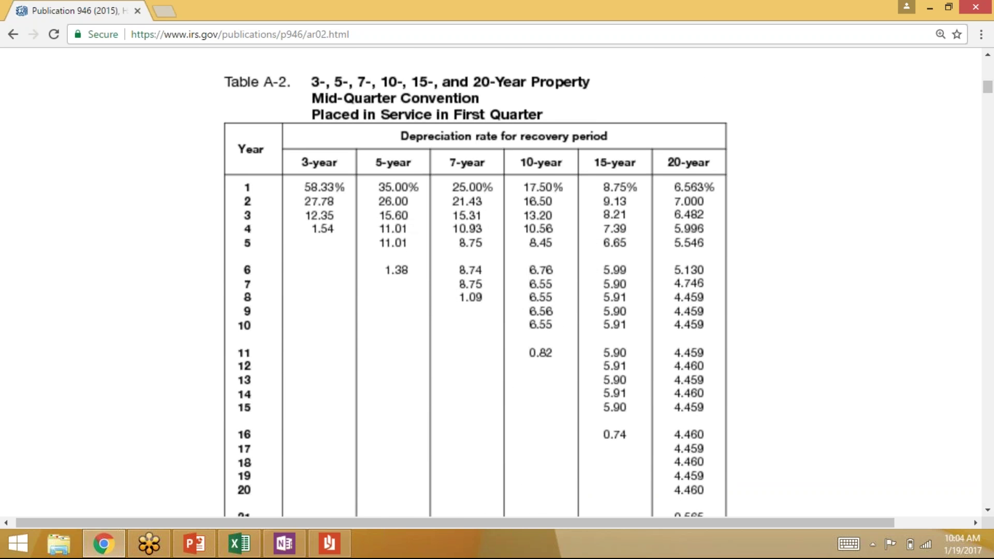
pyautogui.scroll(-1, 475, 279)
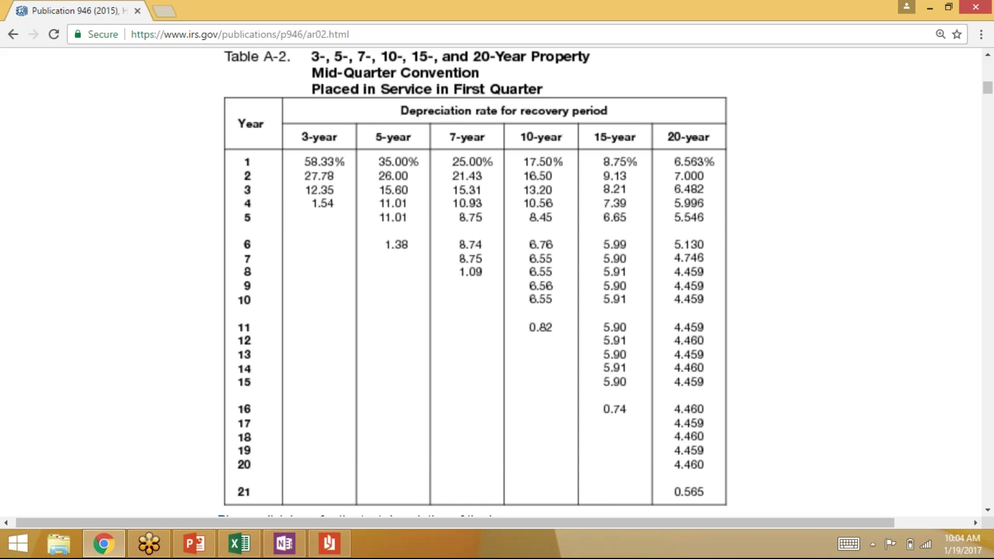
pyautogui.scroll(10, 181, 352)
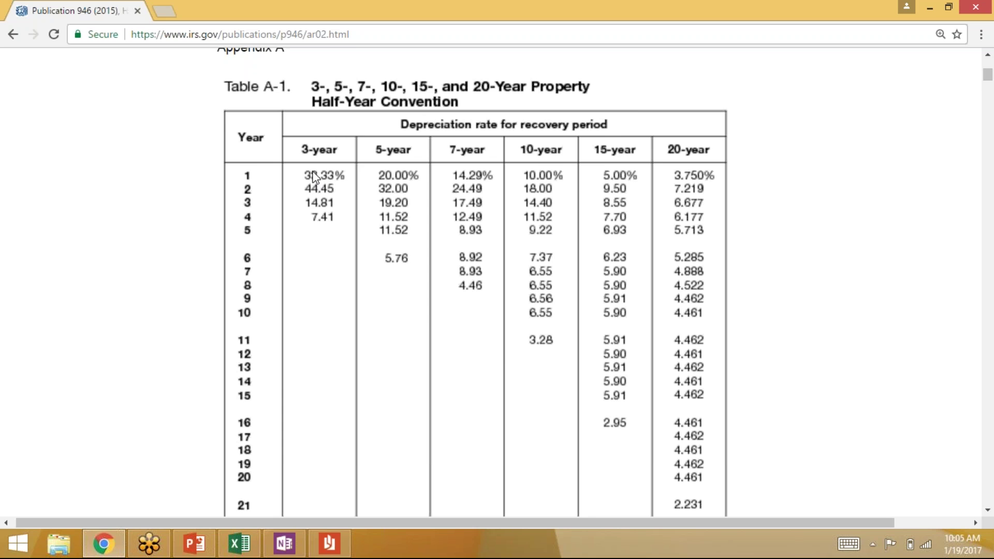
pyautogui.scroll(-10, 171, 128)
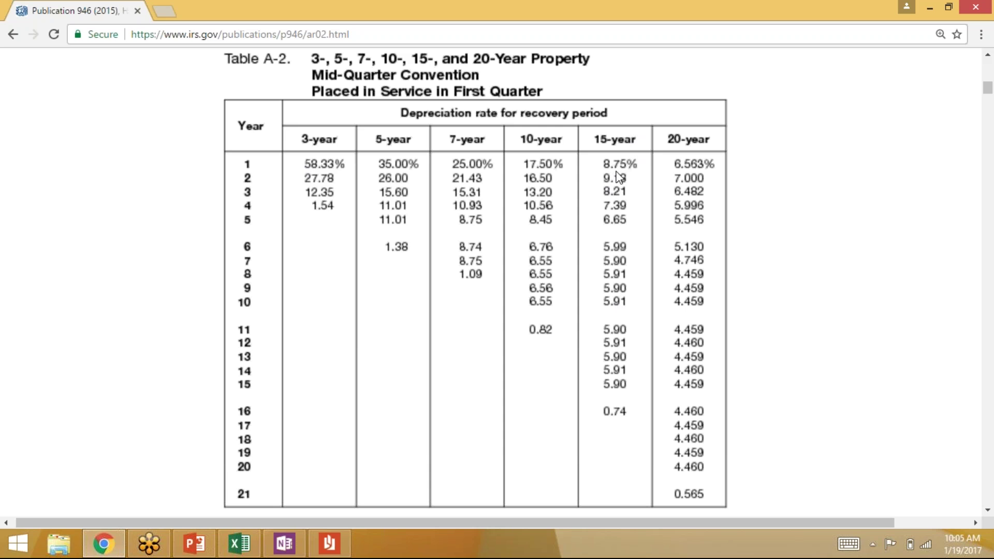
# - Switch to Excel to check the PP&E useful life in the 2013E column, and compare it with Table A-2's recovery periods in Chrome
pyautogui.hotkey('alt', 'Tab')
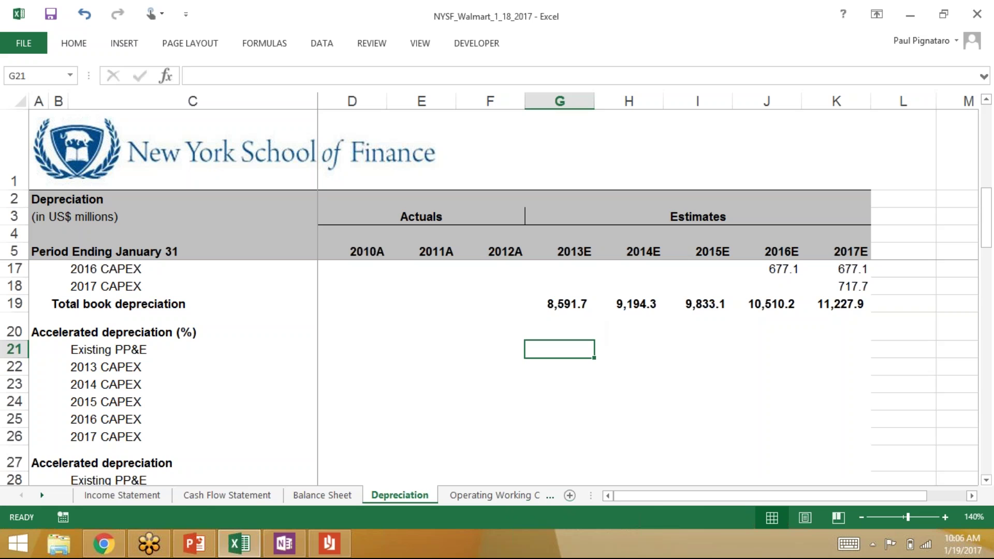
pyautogui.scroll(3, 618, 311)
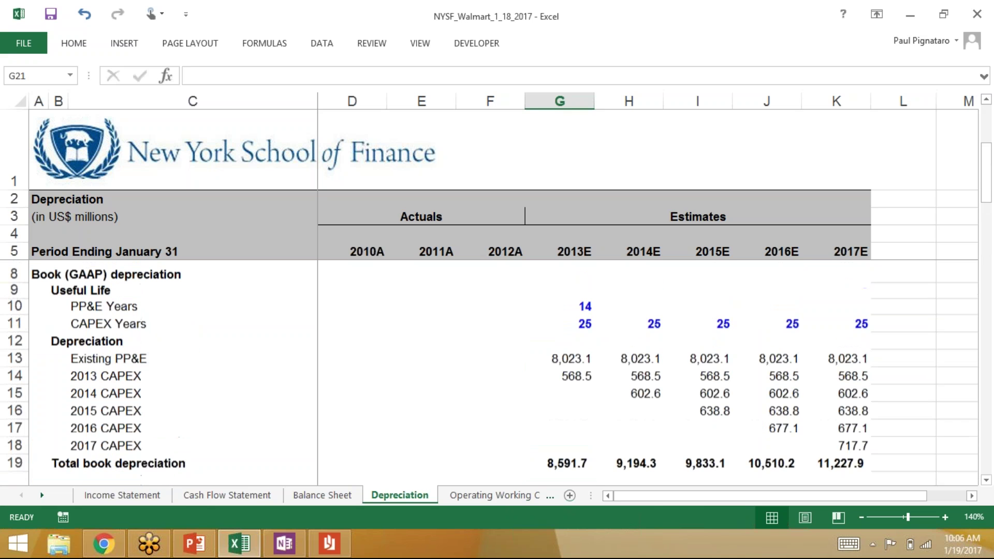
pyautogui.click(572, 313)
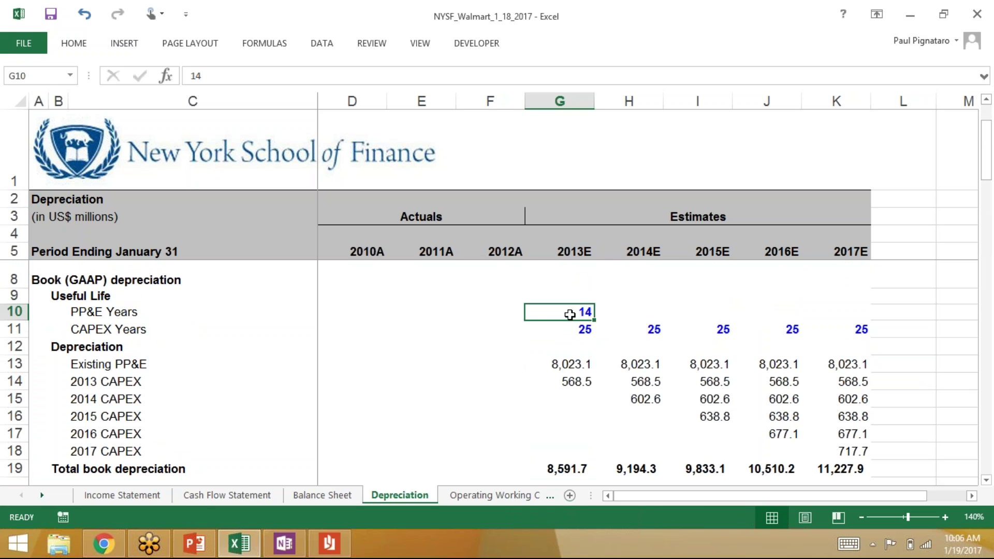
pyautogui.hotkey('alt', 'Tab')
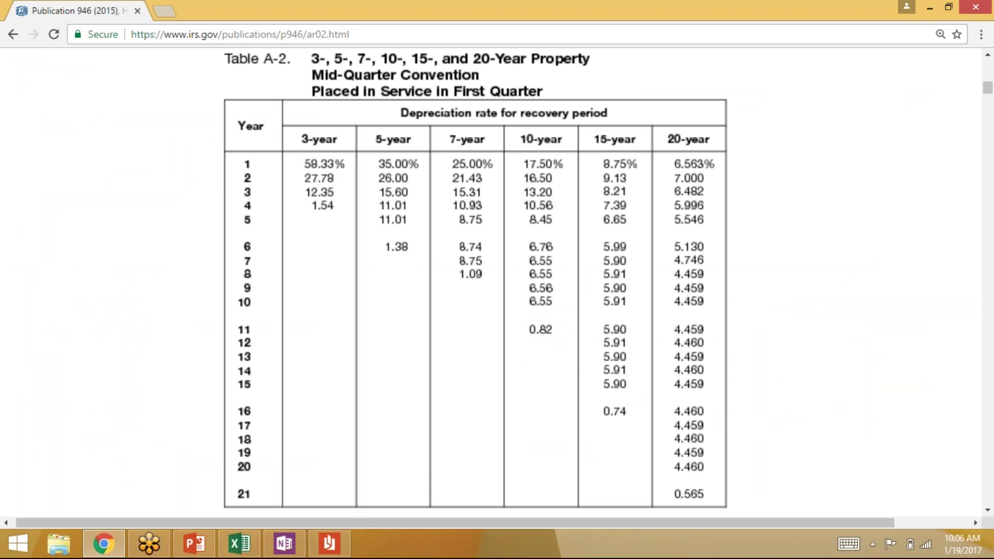
# - Back in Excel, look over the Accelerated depreciation (%) and Accelerated depreciation sections, ending on the 2013E cell for Existing PP&E percentages
pyautogui.hotkey('alt', 'Tab')
pyautogui.press('Down')
pyautogui.press('Down')
pyautogui.press('Down')
pyautogui.press('Down')
pyautogui.press('Down')
pyautogui.press('Down')
pyautogui.press('Down')
pyautogui.press('Down')
pyautogui.press('Down')
pyautogui.press('Down')
pyautogui.press('Down')
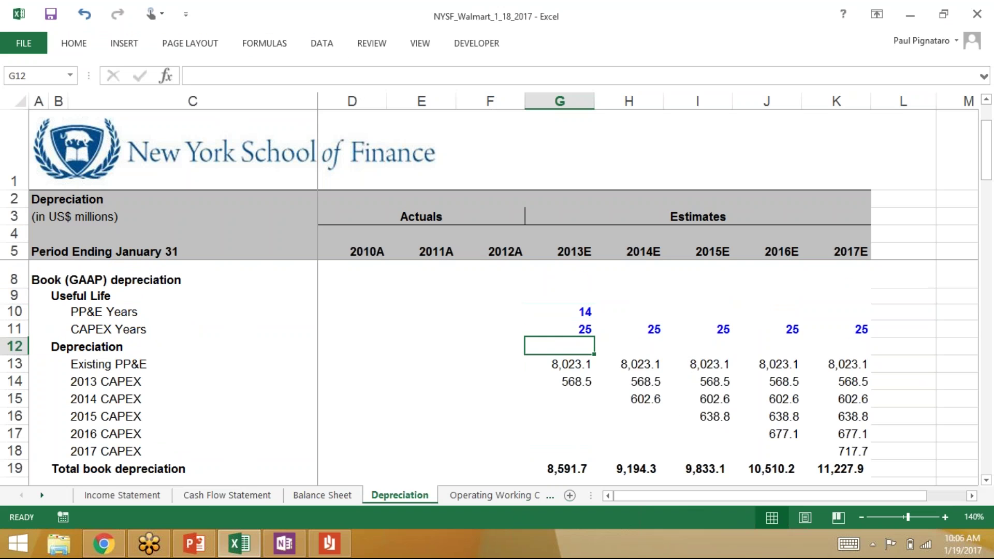
pyautogui.press('Down')
pyautogui.press('Down')
pyautogui.press('Down')
pyautogui.press('Down')
pyautogui.press('Down')
pyautogui.press('Down')
pyautogui.press('Down')
pyautogui.press('Down')
pyautogui.press('Down')
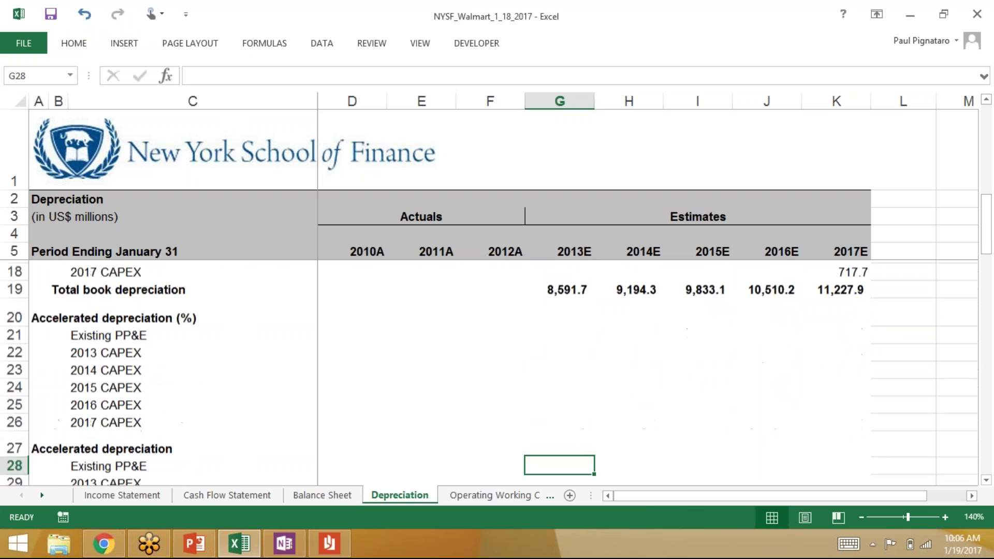
pyautogui.press('Up')
pyautogui.press('Up')
pyautogui.press('Up')
pyautogui.press('Up')
pyautogui.press('Up')
pyautogui.press('Up')
pyautogui.press('Up')
pyautogui.press('Up')
pyautogui.press('Up')
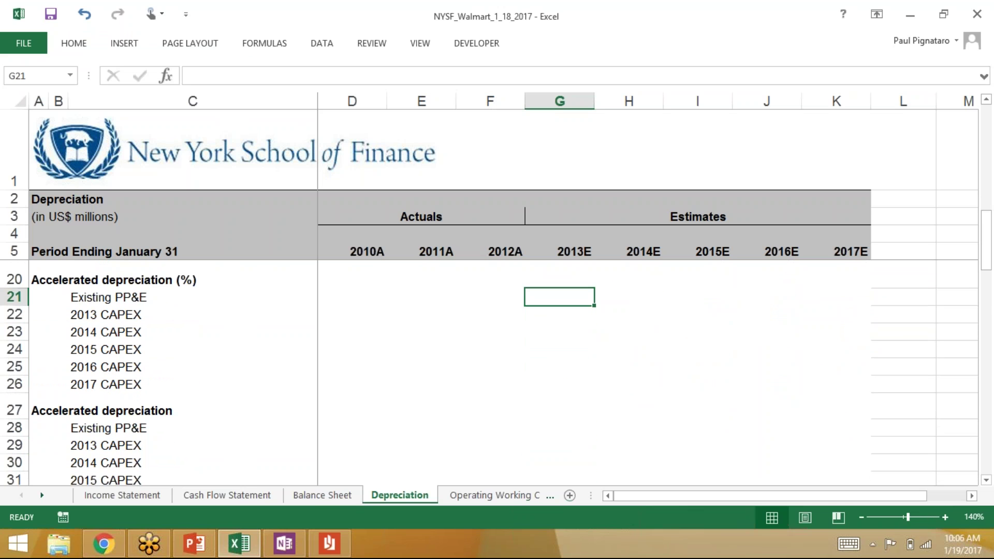
pyautogui.press('Down')
pyautogui.press('Down')
pyautogui.press('Down')
pyautogui.press('Down')
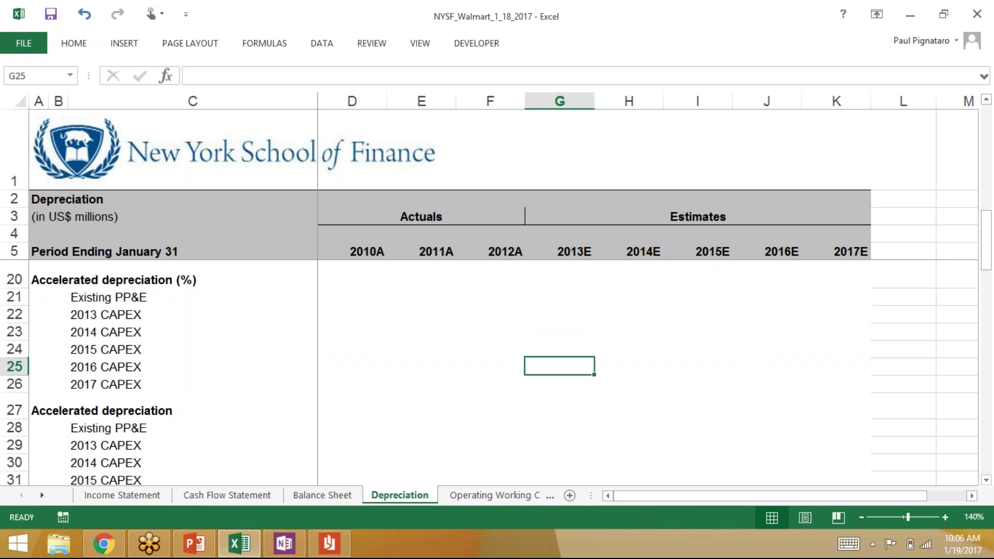
pyautogui.press('Down')
pyautogui.press('Down')
pyautogui.press('Down')
pyautogui.press('Down')
pyautogui.press('Up')
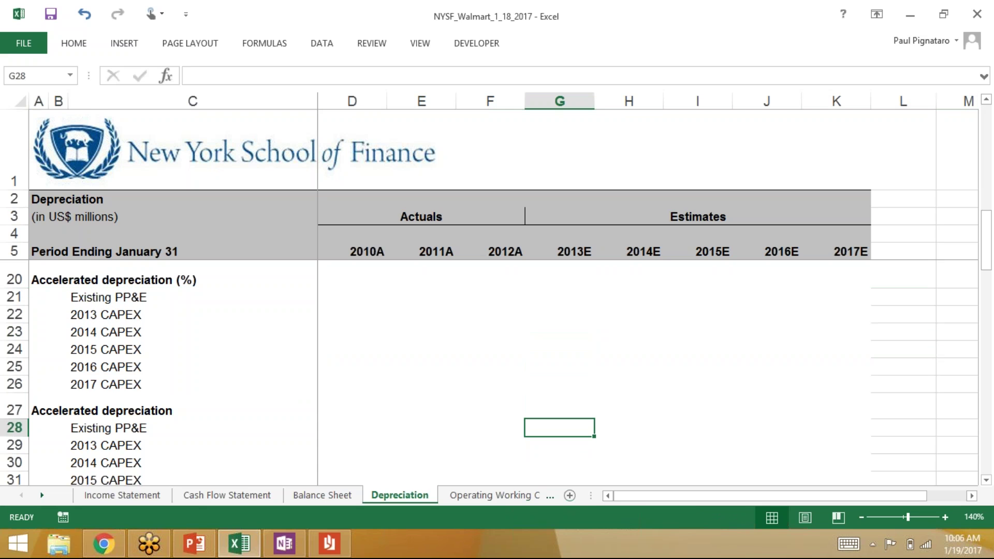
pyautogui.press('Up')
pyautogui.press('Up')
pyautogui.press('Up')
pyautogui.press('Up')
pyautogui.press('Up')
pyautogui.press('Up')
pyautogui.press('Up')
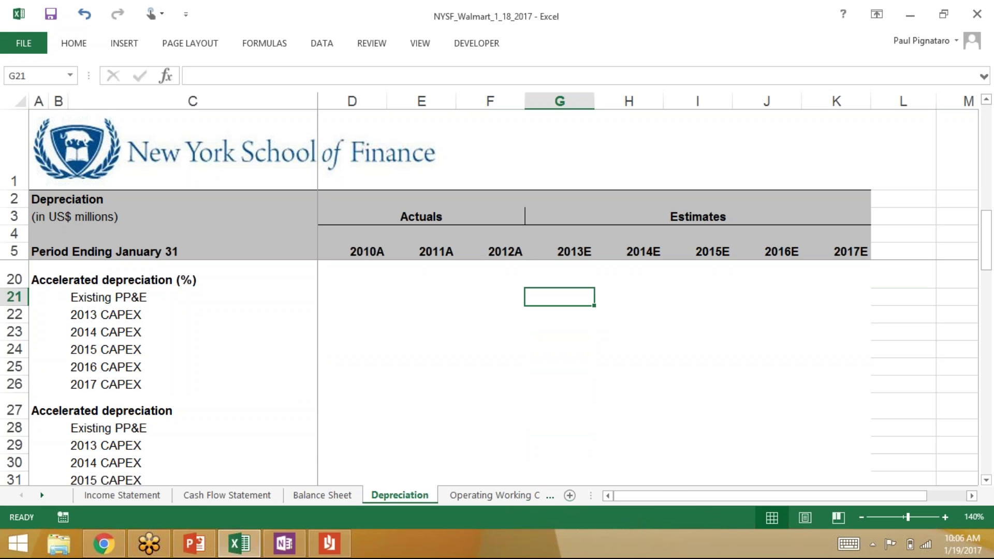
# - Enter Table A-2's 15-year rates for Existing PP&E accelerated depreciation: 8.75% in 2013E, 9.13% in 2014E and 8.21% in 2015E
pyautogui.hotkey('alt', 'Tab')
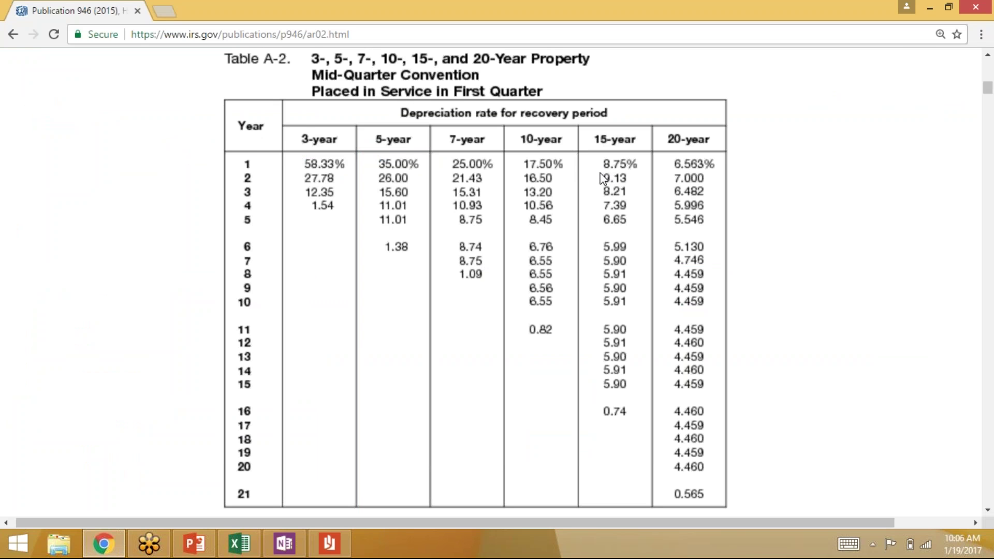
pyautogui.hotkey('alt', 'Tab')
pyautogui.write('8.75')
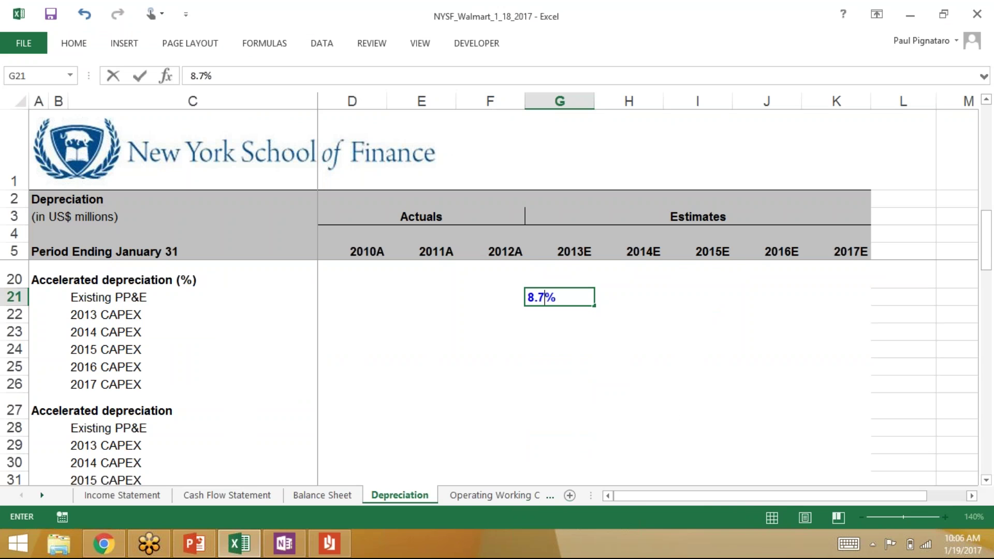
pyautogui.press('Tab')
pyautogui.hotkey('alt', 'Tab')
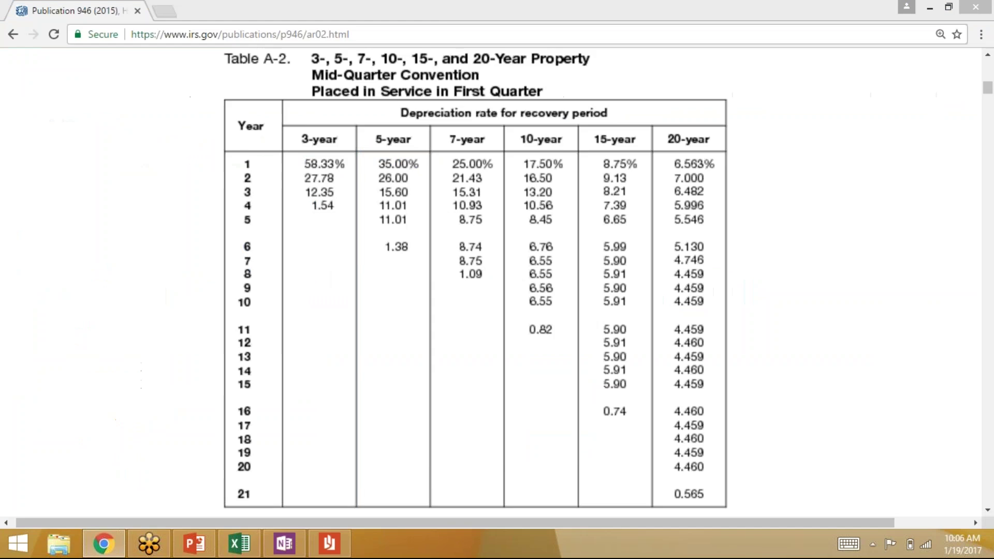
pyautogui.hotkey('alt', 'Tab')
pyautogui.write('9.13')
pyautogui.press('Tab')
pyautogui.hotkey('alt', 'Tab')
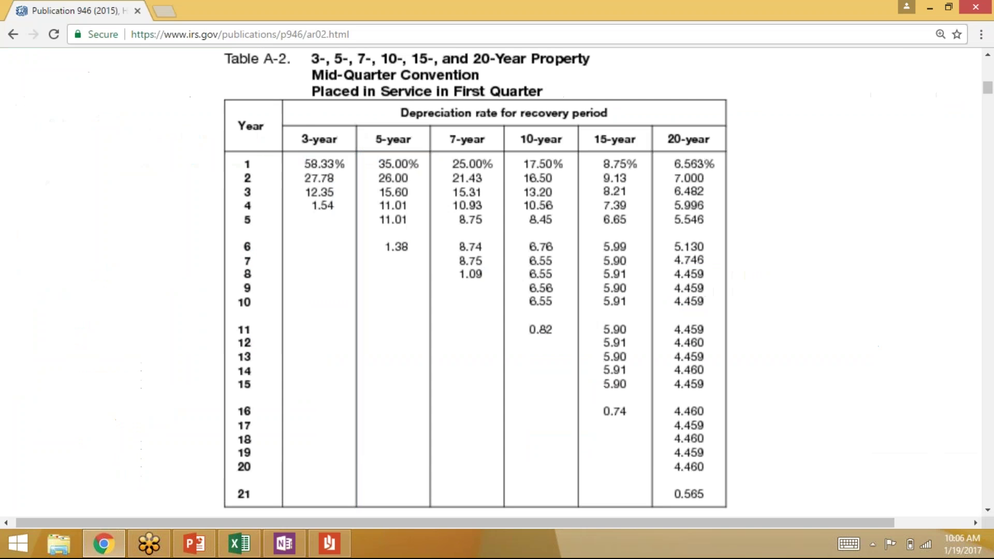
pyautogui.hotkey('alt', 'Tab')
pyautogui.write('8.21')
pyautogui.press('Tab')
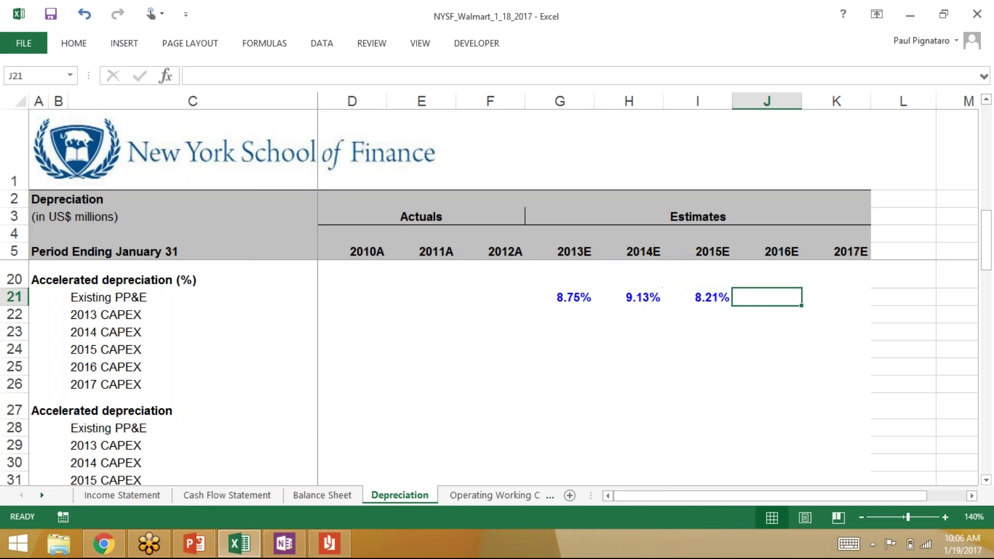
# - Complete the Existing PP&E percentage row from the same 15-year column with 7.39% for 2016E and 6.65% for 2017E
pyautogui.hotkey('alt', 'Tab')
pyautogui.hotkey('alt', 'Tab')
pyautogui.write('7.39')
pyautogui.hotkey('ctrl', 'Return')
pyautogui.hotkey('alt', 'Tab')
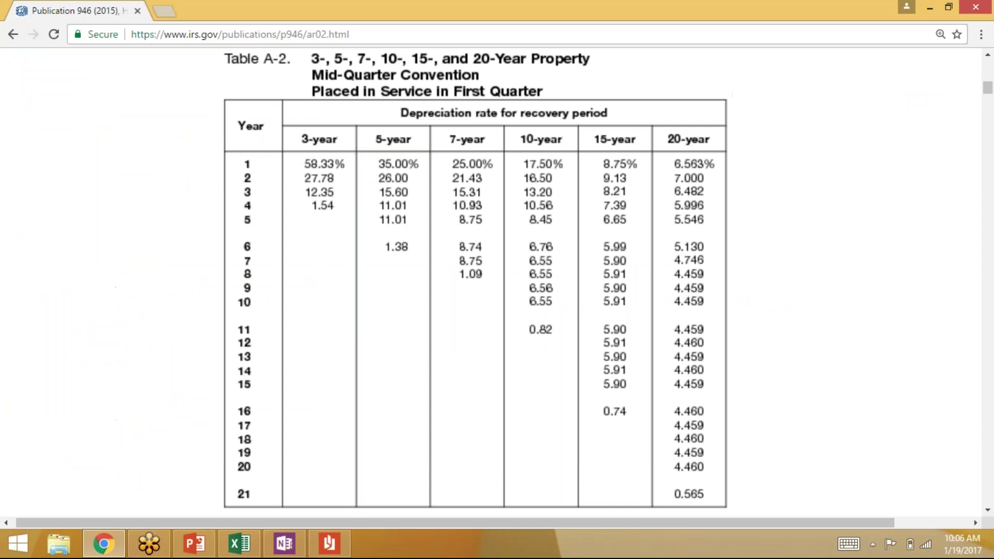
pyautogui.hotkey('alt', 'Tab')
pyautogui.press('Tab')
pyautogui.write('6.65')
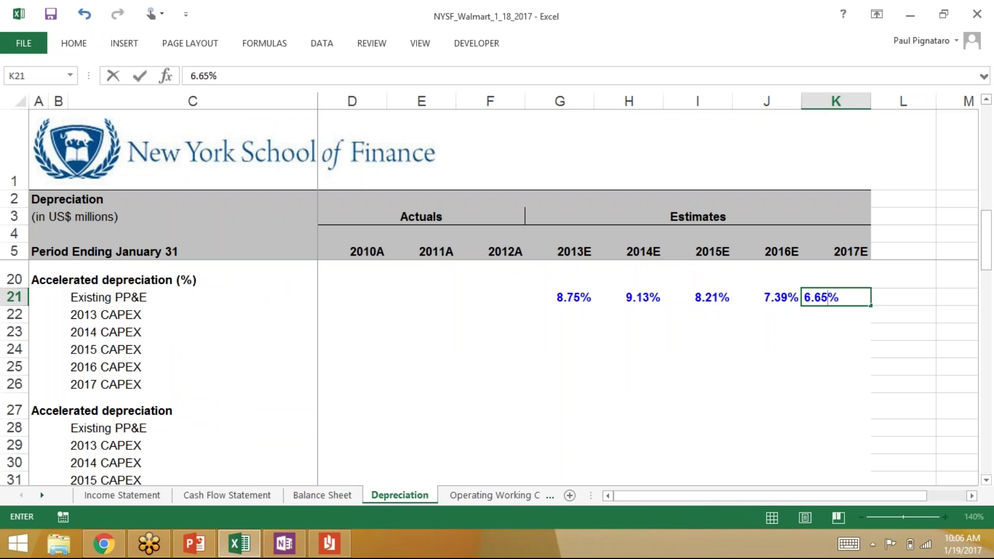
pyautogui.press('Left')
pyautogui.press('Left')
pyautogui.press('Left')
pyautogui.press('Left')
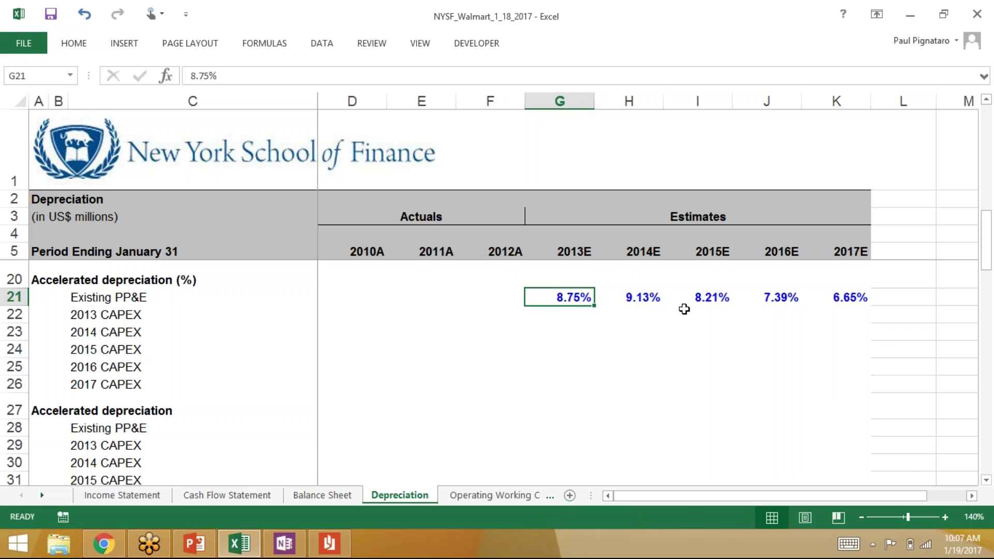
# - Check the Existing PP&E accelerated percentages in Excel against the 15-year column of Table A-2 in Chrome
pyautogui.hotkey('alt', 'Tab')
pyautogui.hotkey('alt', 'Tab')
pyautogui.hotkey('alt', 'Tab')
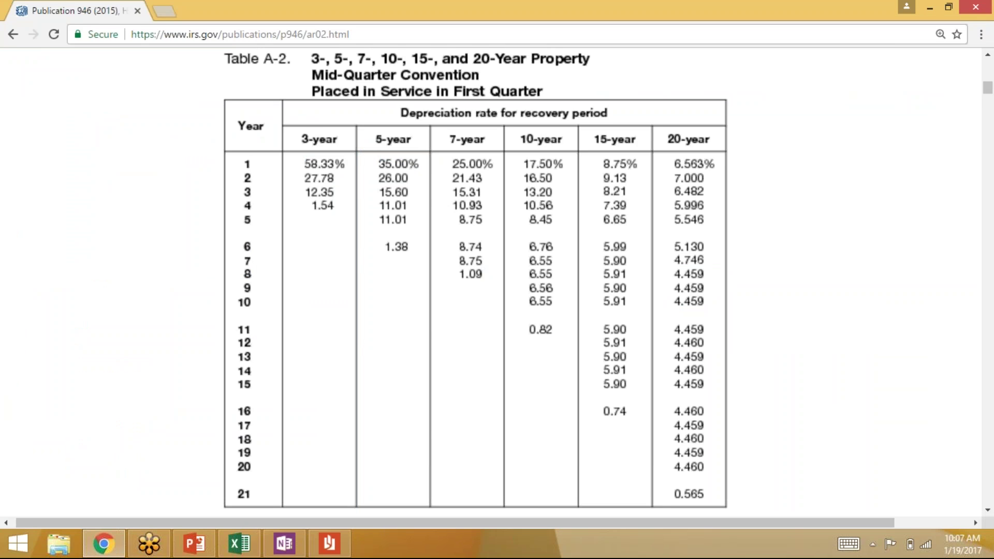
pyautogui.hotkey('alt', 'Tab')
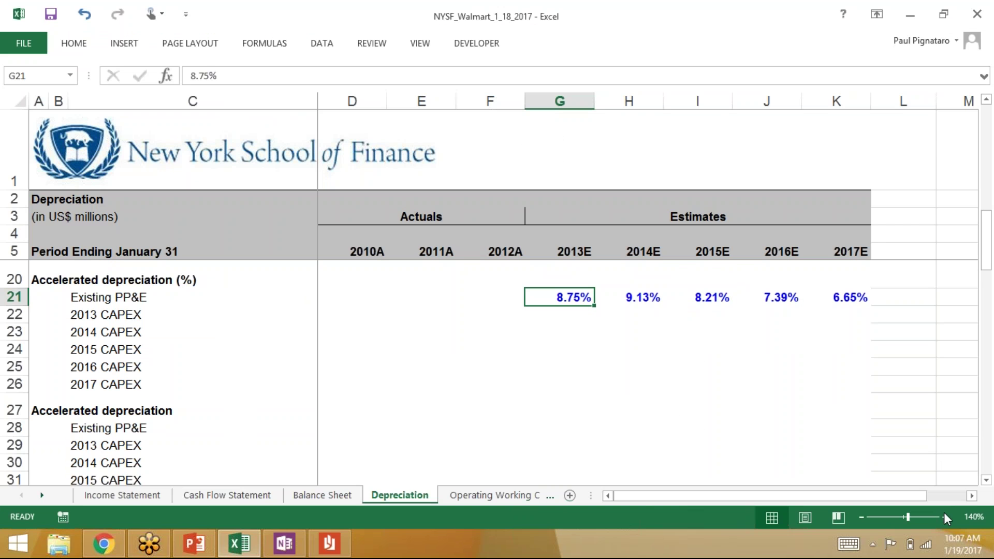
# - Enlarge the sheet to 180% and recheck the Existing PP&E percentages for 2013E to 2017E against Table A-2 in Chrome
pyautogui.click(945, 518)
pyautogui.click(945, 517)
pyautogui.click(945, 518)
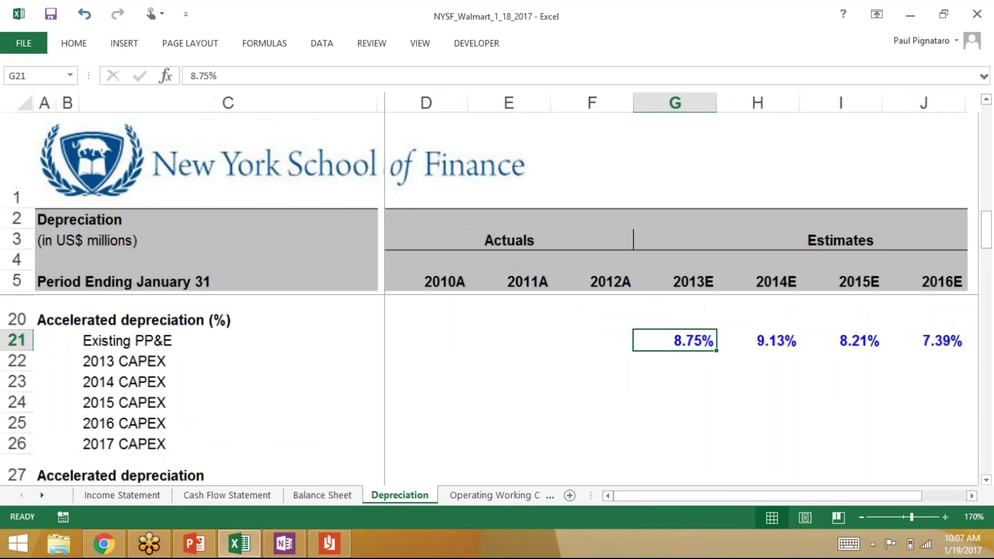
pyautogui.click(945, 518)
pyautogui.press('Right')
pyautogui.press('Right')
pyautogui.press('Right')
pyautogui.press('Right')
pyautogui.press('Right')
pyautogui.press('Left')
pyautogui.press('Left')
pyautogui.press('Left')
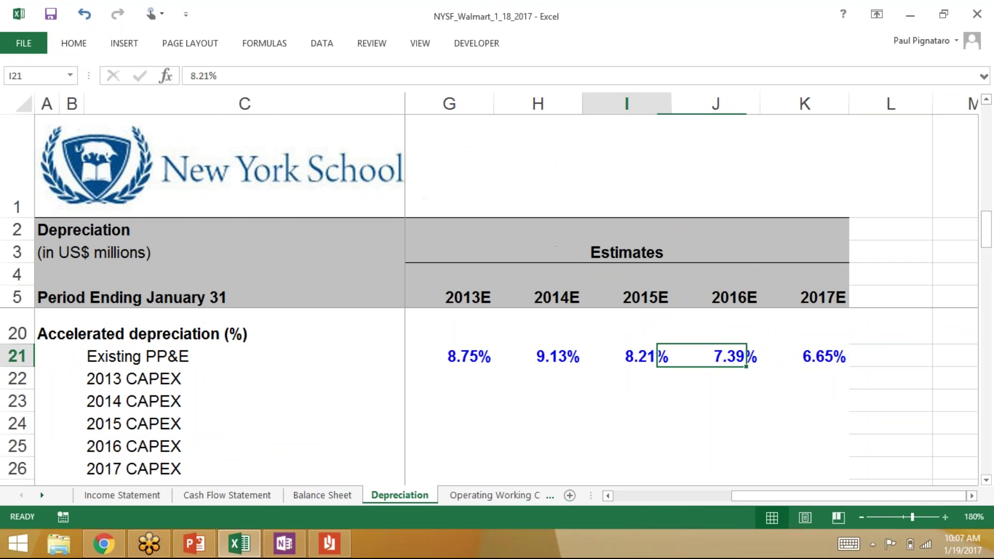
pyautogui.press('Left')
pyautogui.press('Left')
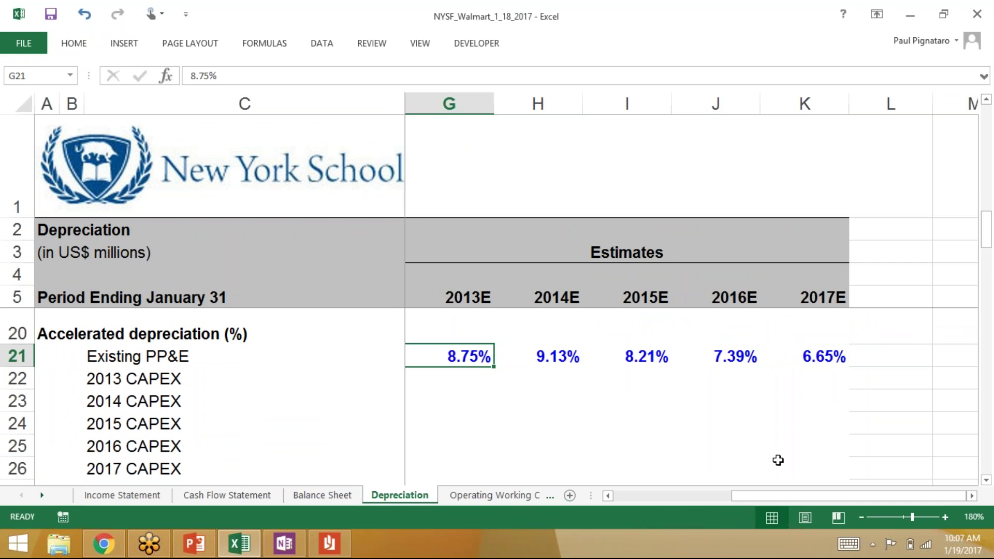
pyautogui.hotkey('alt', 'Tab')
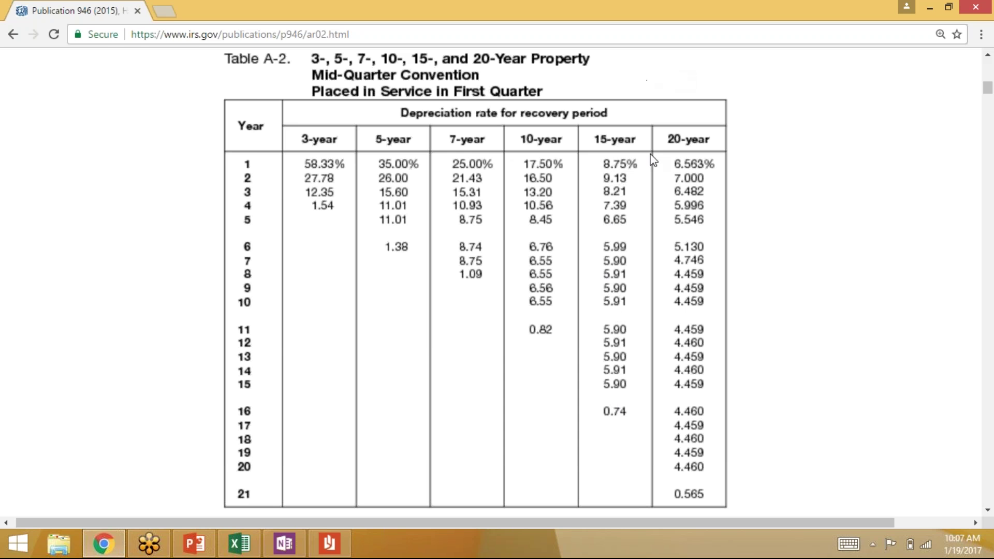
pyautogui.hotkey('alt', 'Tab')
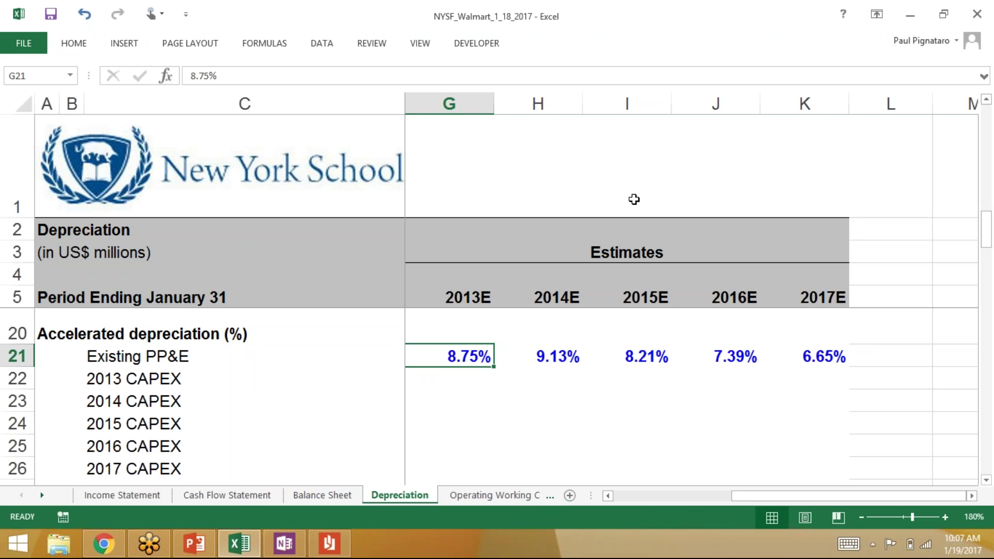
# - In Excel, calculate 2013E Existing PP&E accelerated depreciation in G28 as its percentage times beginning property, plant & equipment, using =G21*G6
pyautogui.press('Down')
pyautogui.press('Down')
pyautogui.press('Down')
pyautogui.press('Down')
pyautogui.press('Down')
pyautogui.press('Down')
pyautogui.press('Down')
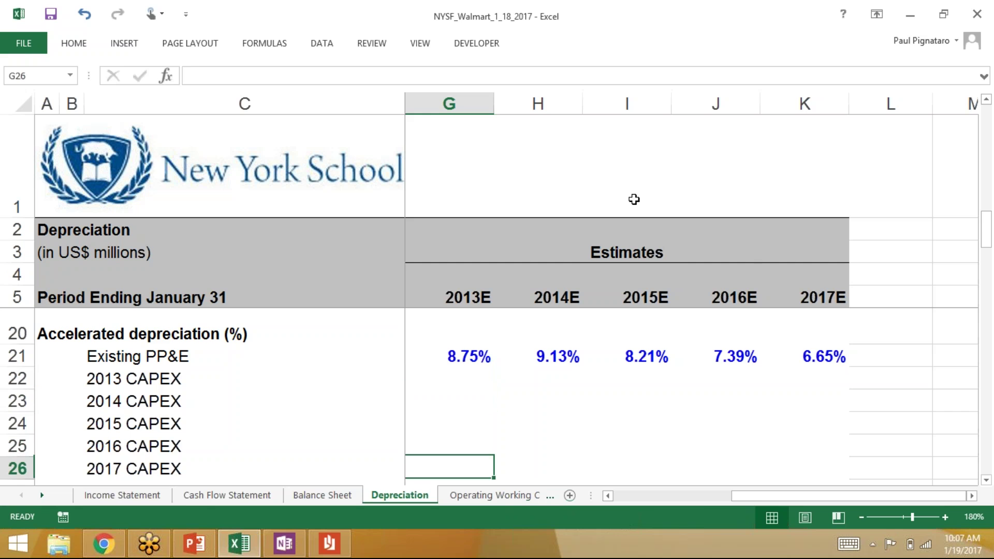
pyautogui.hotkey('shift', 'space')
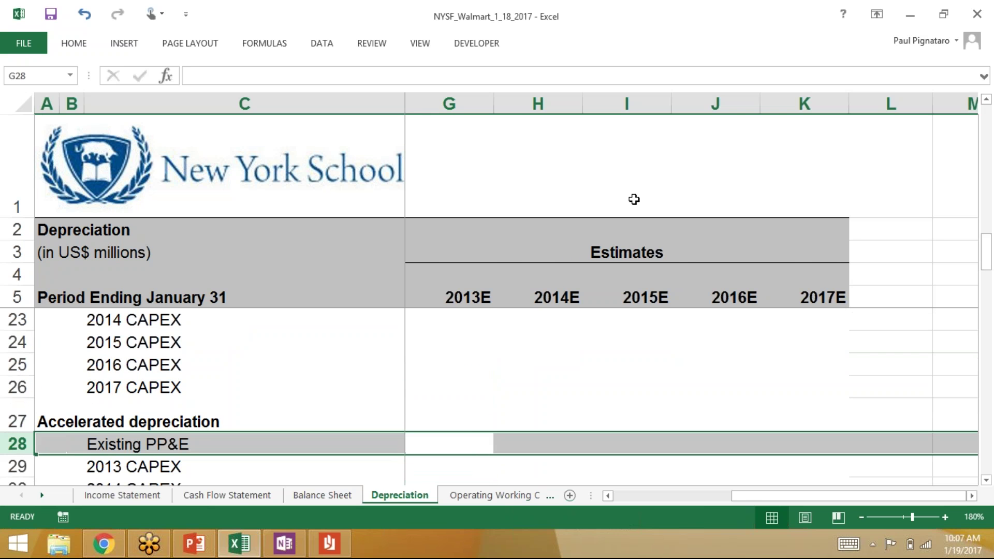
pyautogui.press('Left')
pyautogui.press('Right')
pyautogui.write('=')
pyautogui.press('Up')
pyautogui.press('Up')
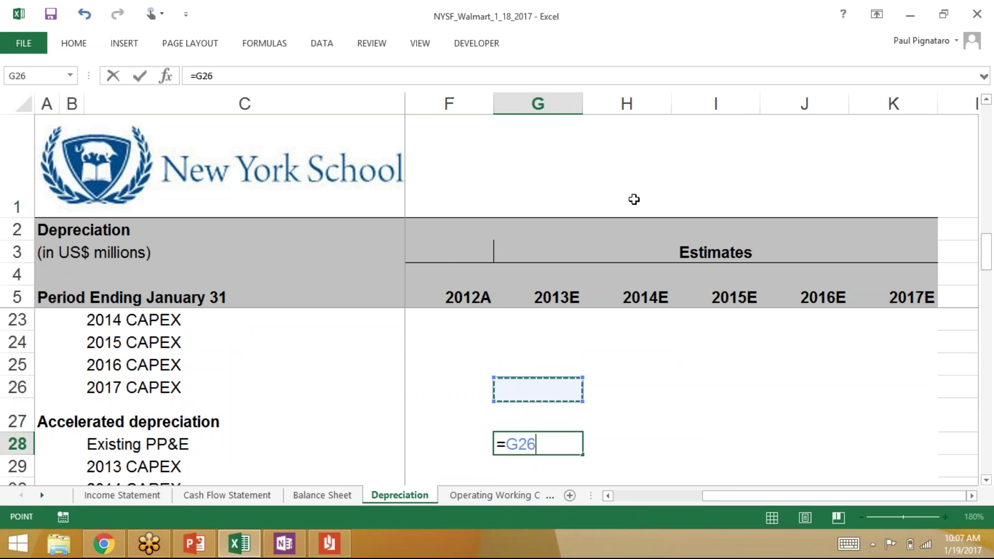
pyautogui.press('Up')
pyautogui.press('Up')
pyautogui.press('Up')
pyautogui.press('Up')
pyautogui.press('Up')
pyautogui.scroll(2, 634, 199)
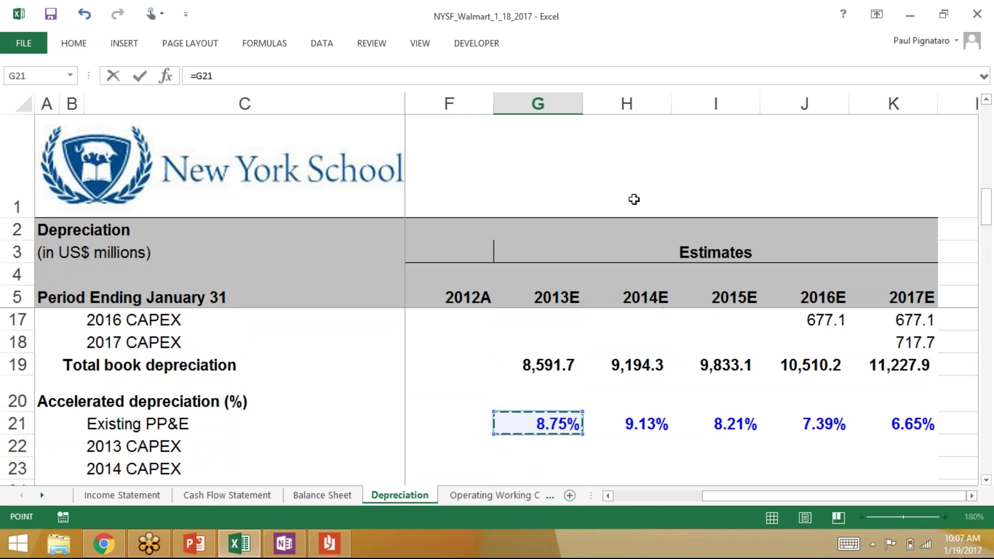
pyautogui.write('*')
pyautogui.scroll(2, 635, 199)
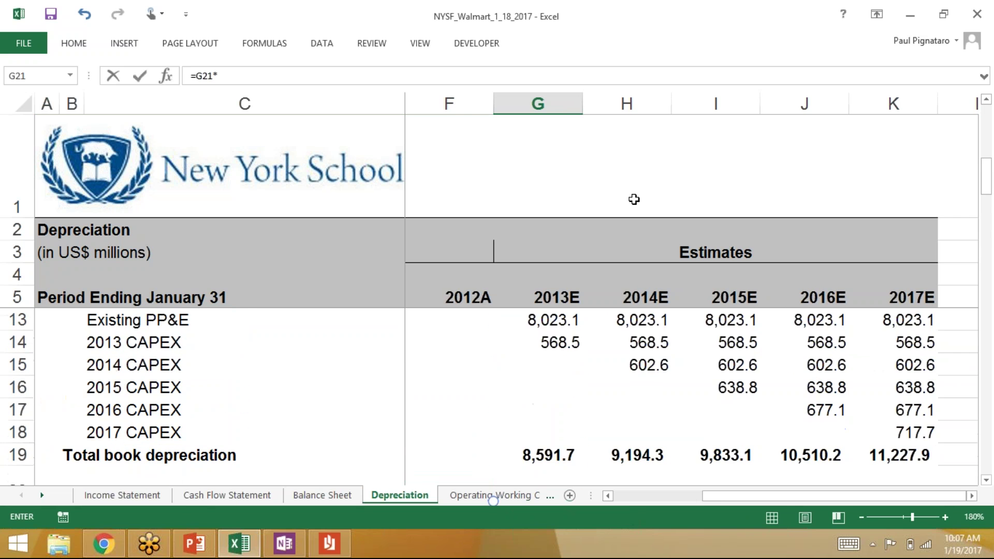
pyautogui.scroll(3, 635, 199)
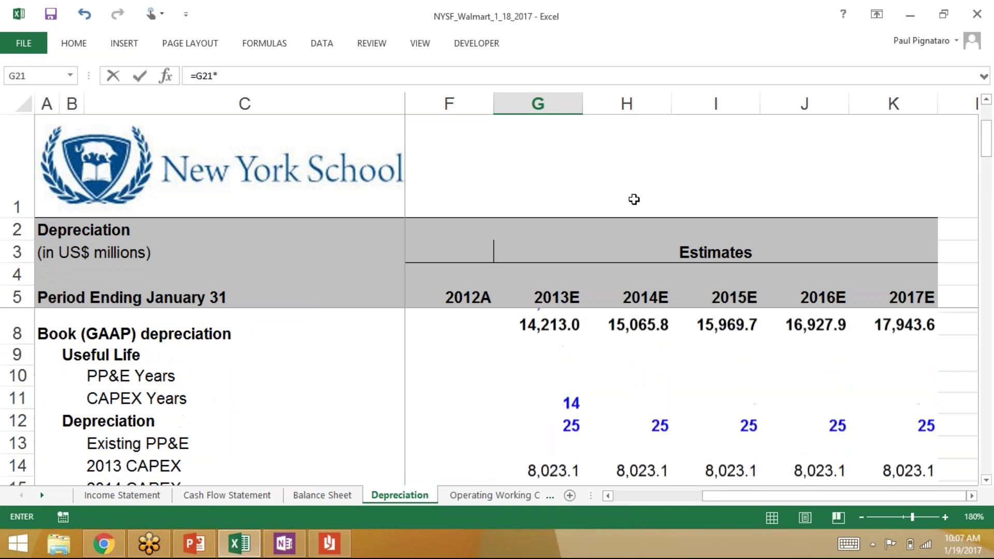
pyautogui.click(538, 320)
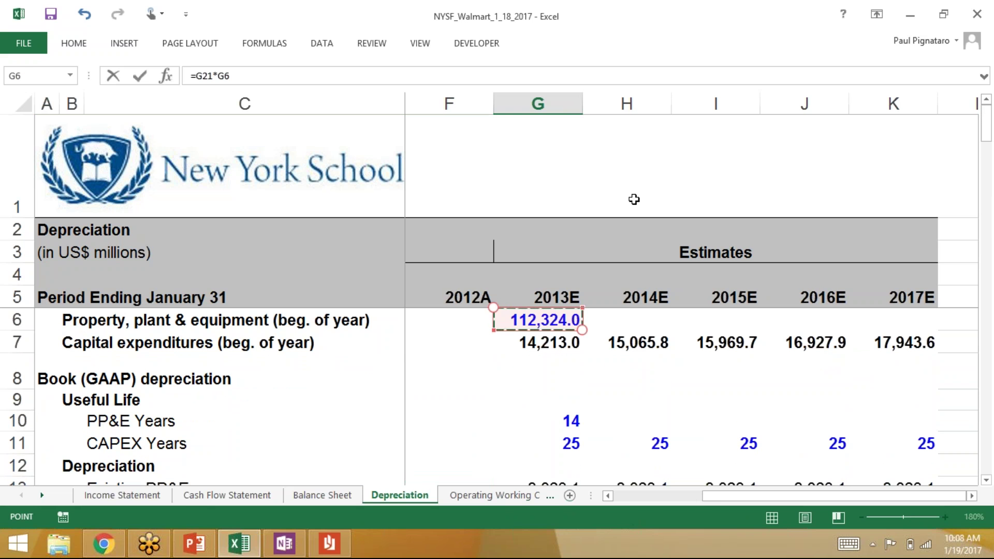
pyautogui.hotkey('ctrl', 'Return')
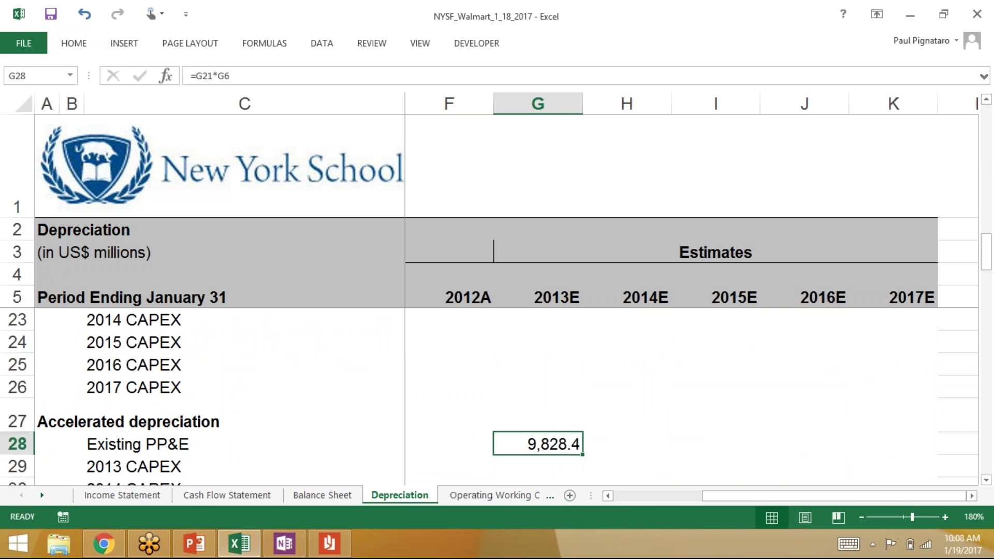
# - Copy the 2013E Existing PP&E accelerated depreciation formula across 2014E to 2017E with its relative references
pyautogui.hotkey('shift', 'Right')
pyautogui.hotkey('ctrl', 'r')
pyautogui.scroll(1, 570, 394)
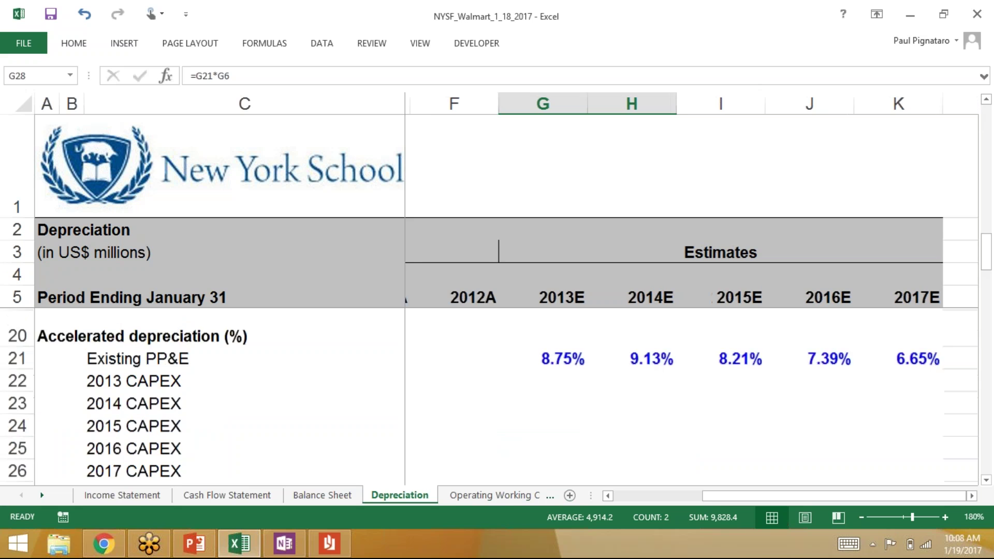
pyautogui.scroll(1, 570, 393)
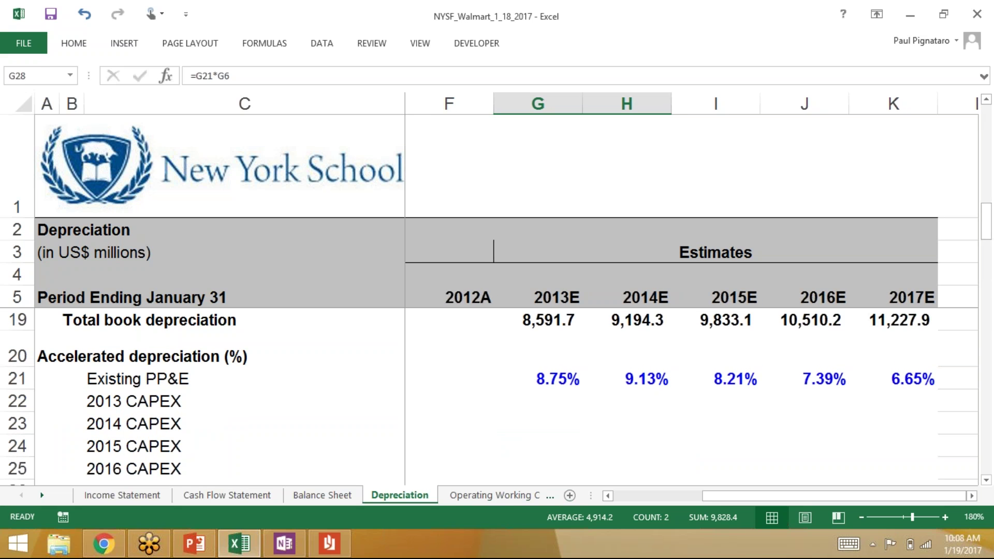
pyautogui.scroll(-1, 569, 393)
pyautogui.press('Right')
pyautogui.hotkey('shift', 'Right')
pyautogui.hotkey('shift', 'Right')
pyautogui.hotkey('shift', 'Right')
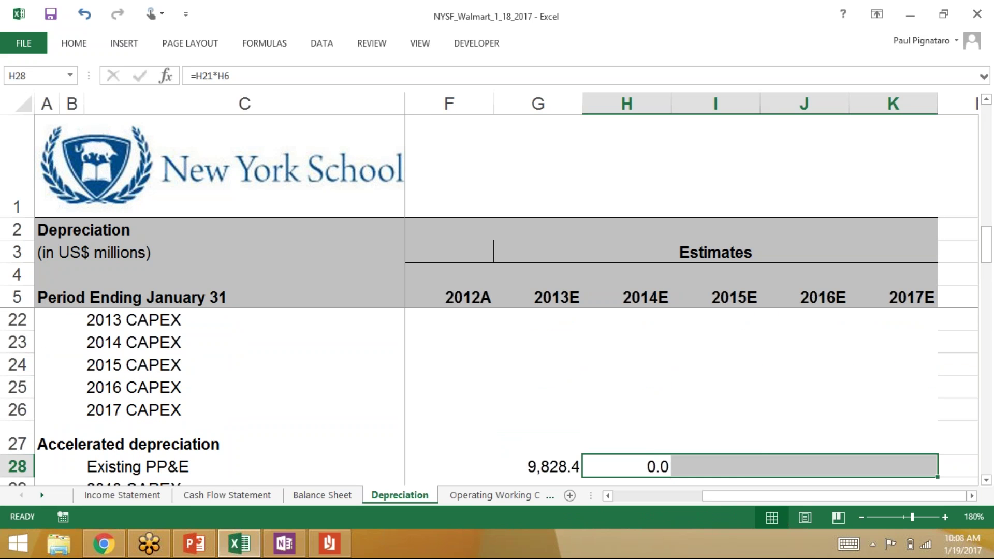
pyautogui.hotkey('ctrl', 'r')
pyautogui.hotkey('shift', 'Left')
pyautogui.hotkey('shift', 'Left')
pyautogui.hotkey('shift', 'Left')
pyautogui.press('Left')
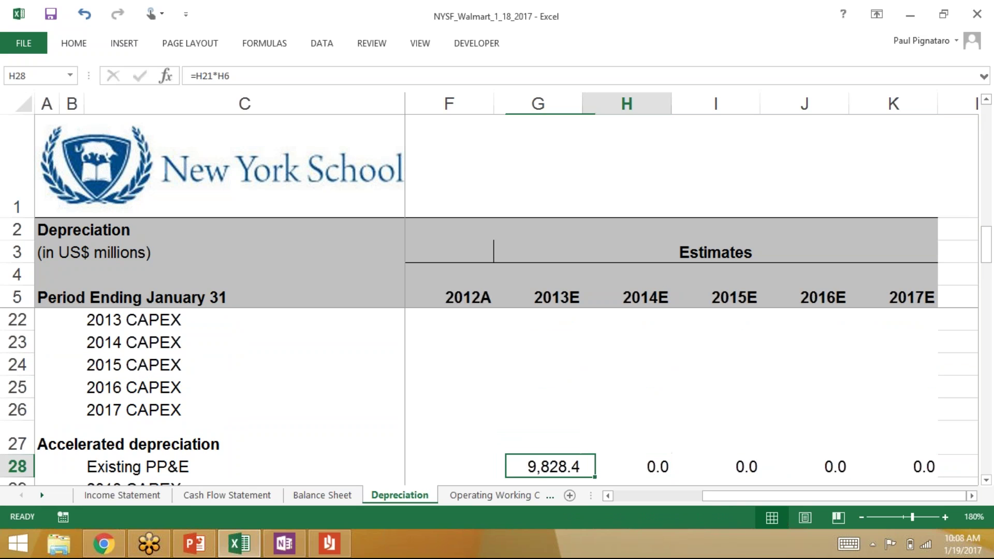
# - Examine which cells the 2014E Existing PP&E accelerated depreciation formula refers to, leaving it unedited
pyautogui.press('Right')
pyautogui.press('F2')
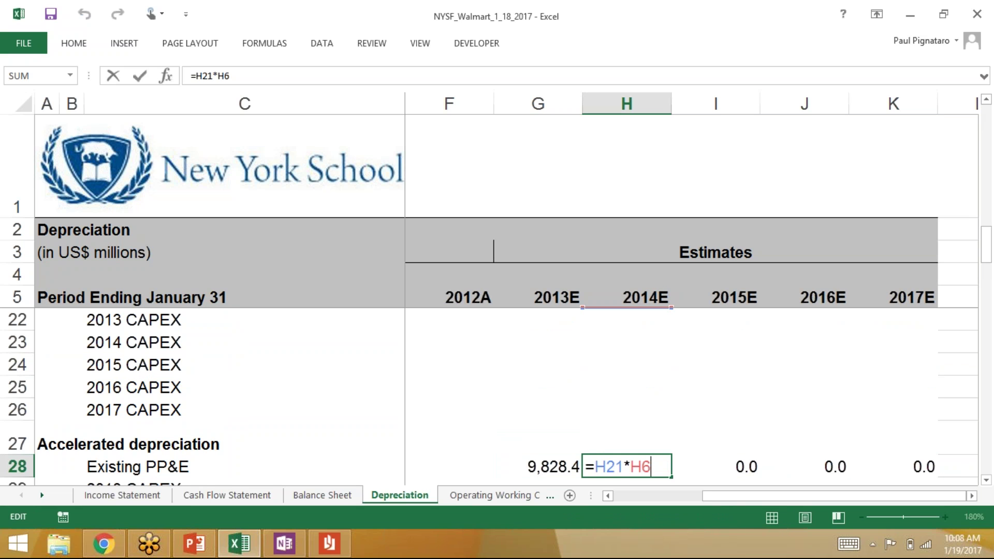
pyautogui.scroll(2, 492, 396)
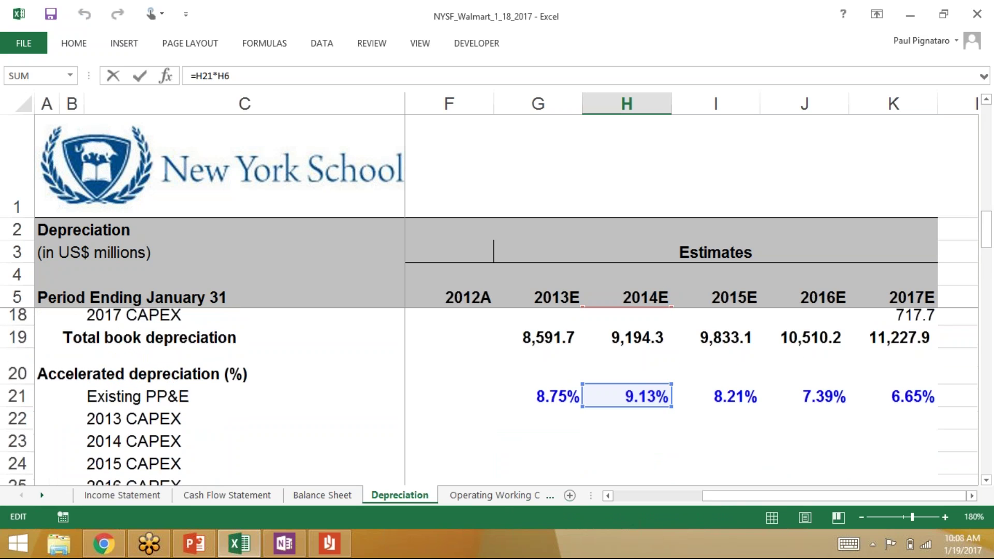
pyautogui.scroll(4, 492, 396)
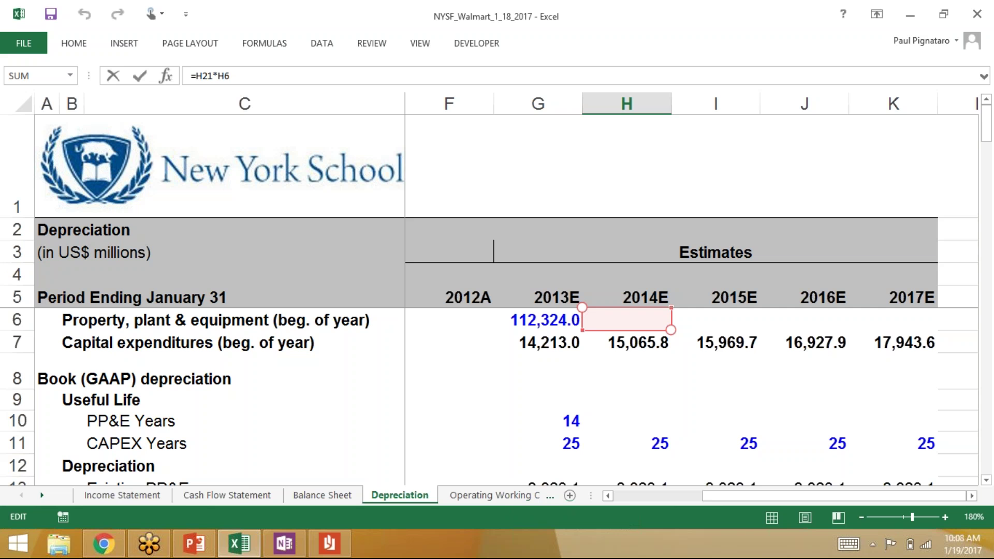
pyautogui.press('Escape')
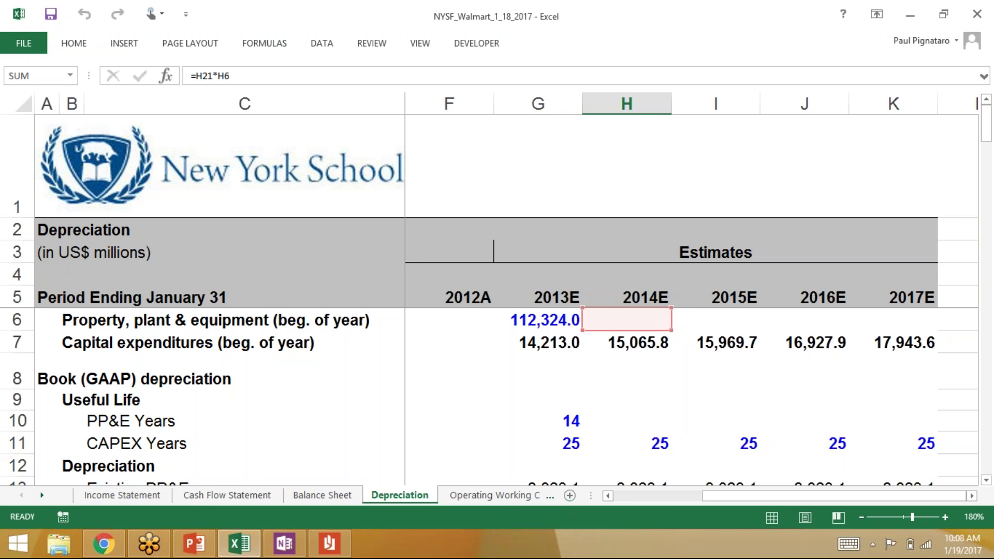
# - Make the property, plant & equipment reference absolute in the 2013E Existing PP&E formula, giving =G21*$G$6
pyautogui.press('Left')
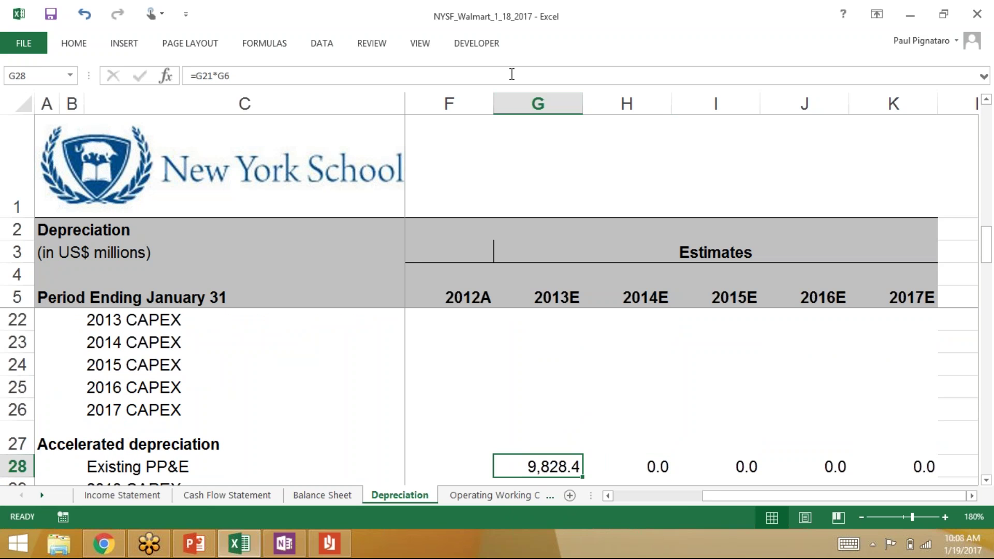
pyautogui.press('F2')
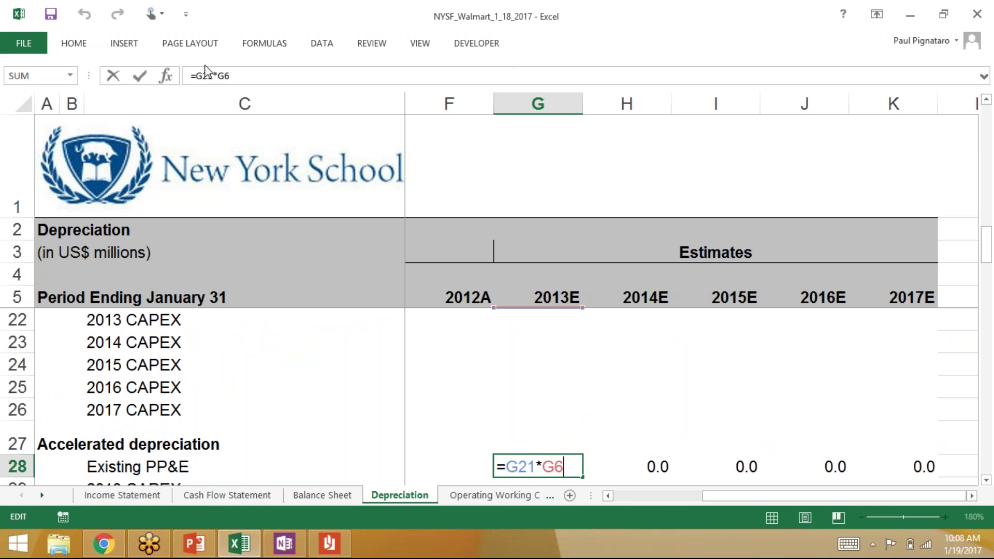
pyautogui.click(227, 76)
pyautogui.press('F4')
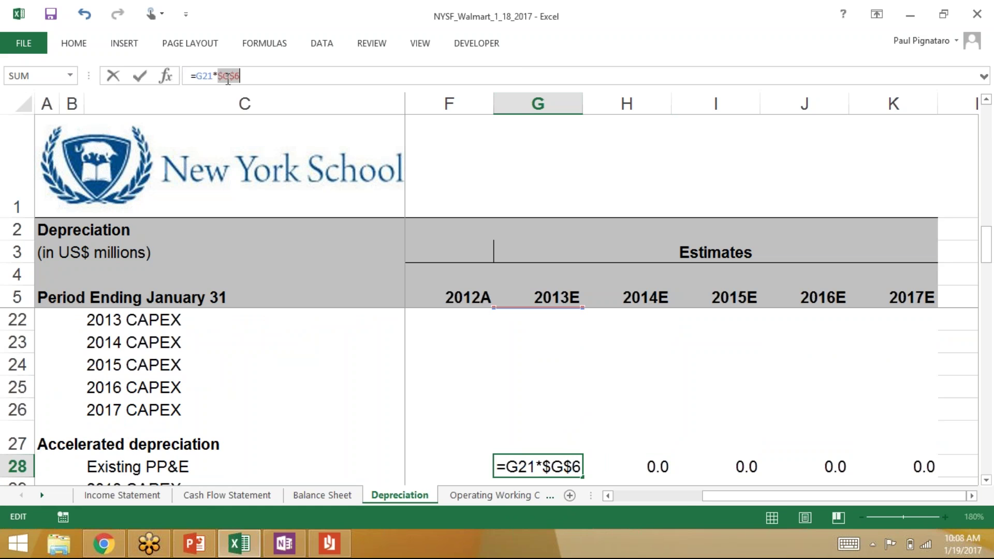
pyautogui.press('Return')
# - Fill the anchored Existing PP&E accelerated depreciation formula from 2013E across to 2017E
pyautogui.press('Up')
pyautogui.hotkey('shift', 'Right')
pyautogui.hotkey('shift', 'Right')
pyautogui.hotkey('shift', 'Right')
pyautogui.hotkey('shift', 'Right')
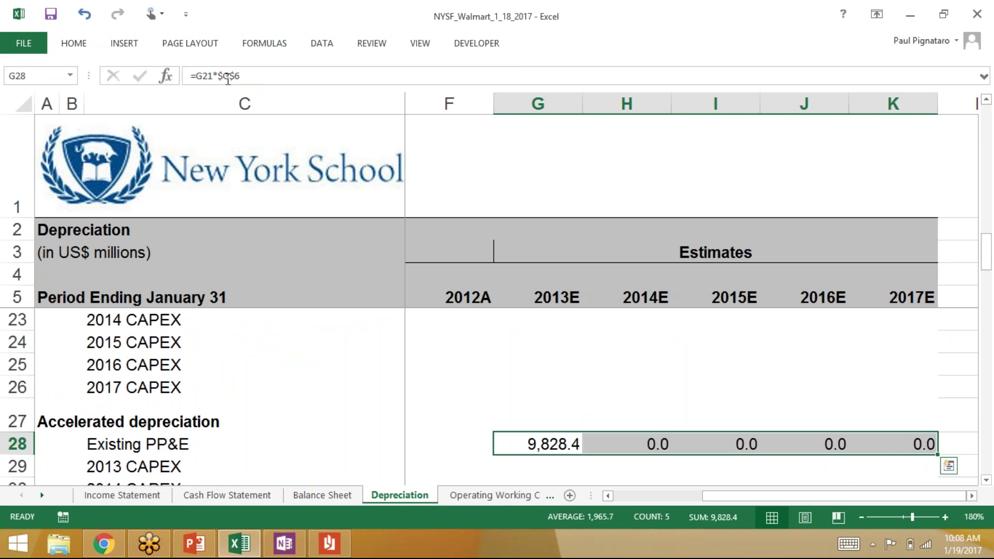
pyautogui.hotkey('ctrl', 'r')
pyautogui.hotkey('ctrl', 'Right')
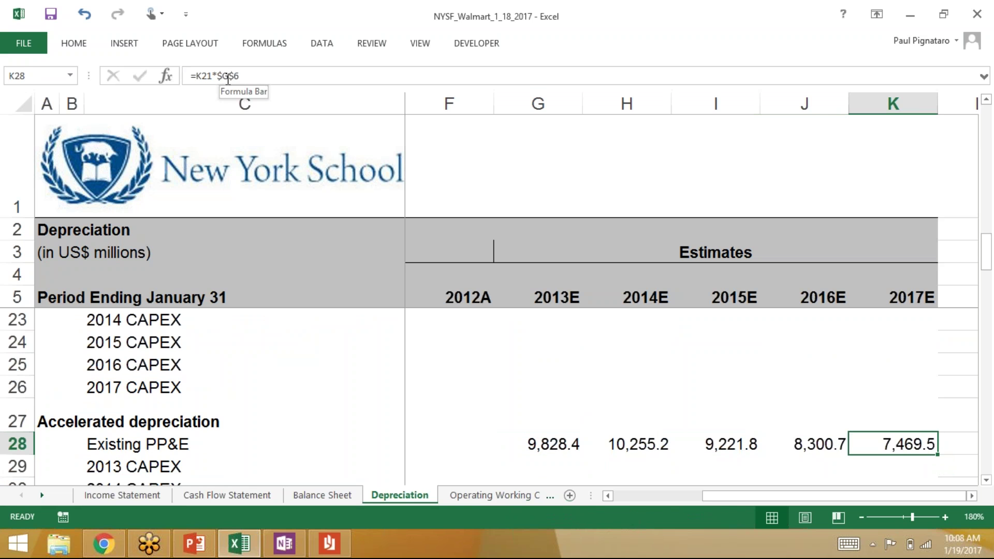
# - Review the Existing PP&E accelerated depreciation formulas from 2013E to 2017E against their percentages and save the workbook
pyautogui.scroll(4, 228, 79)
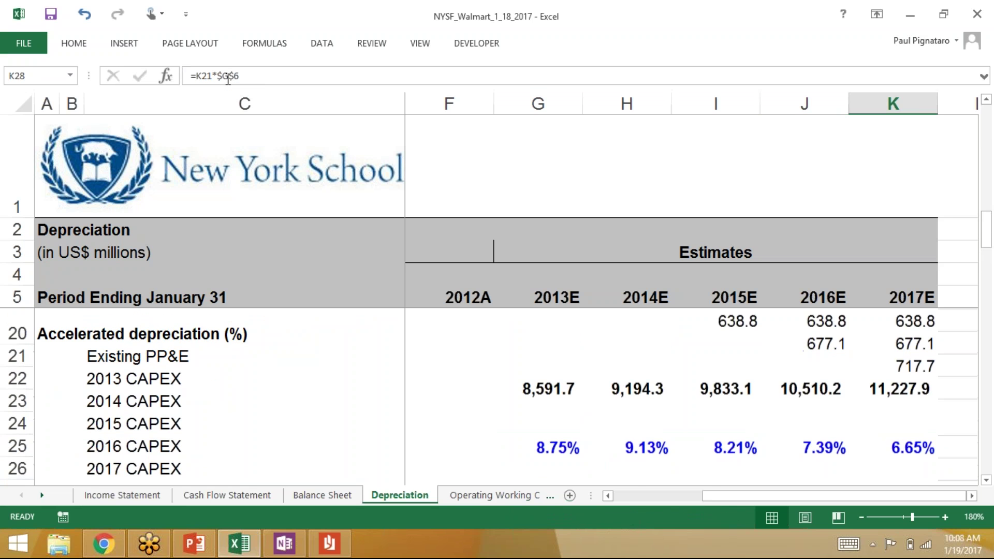
pyautogui.scroll(-3, 228, 79)
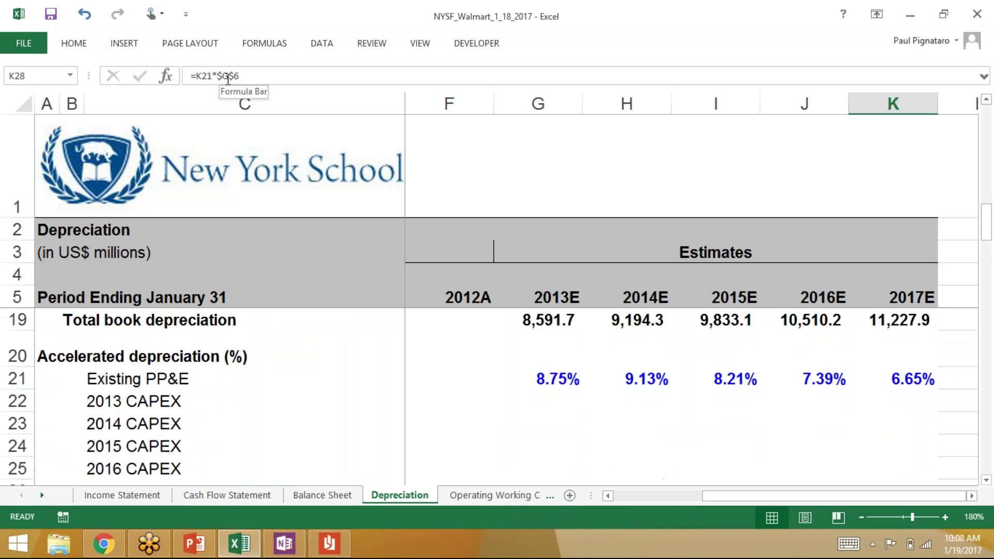
pyautogui.scroll(-1, 228, 80)
pyautogui.press('Left')
pyautogui.press('Left')
pyautogui.press('Left')
pyautogui.press('Left')
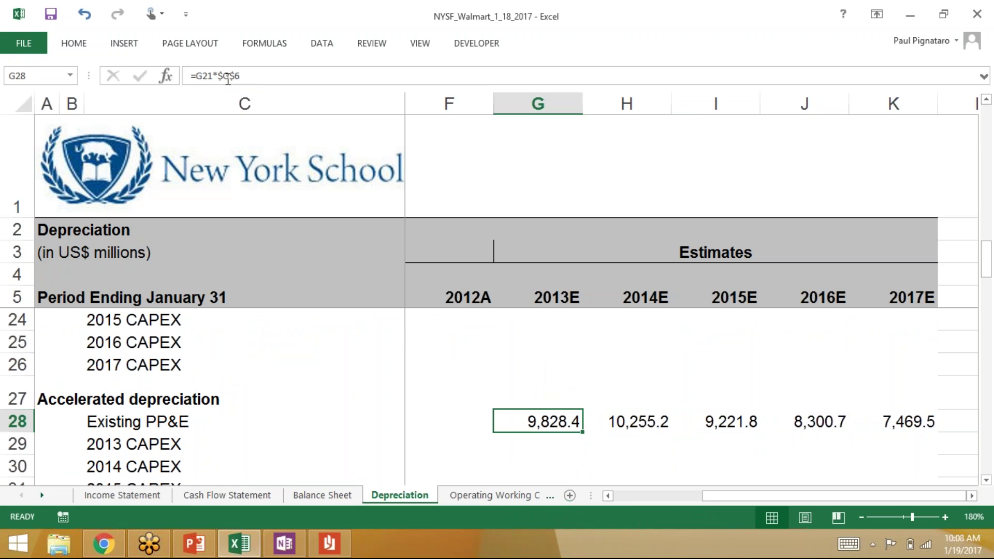
pyautogui.press('Right')
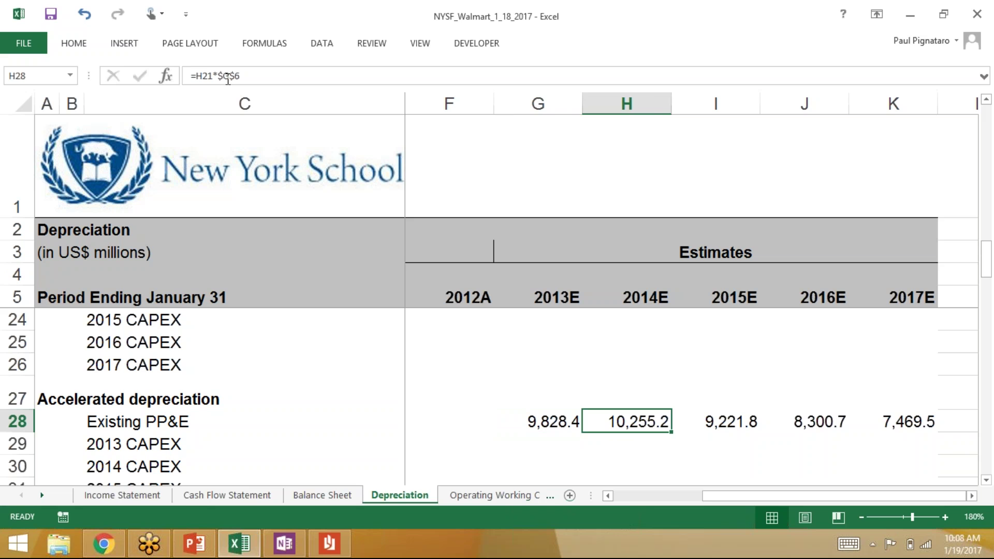
pyautogui.press('Right')
pyautogui.press('Right')
pyautogui.press('Right')
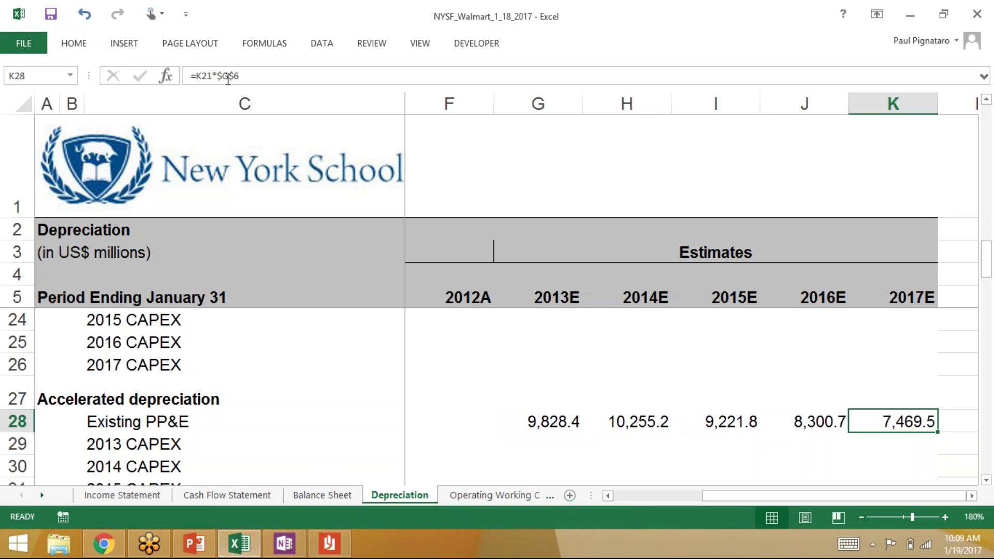
pyautogui.hotkey('ctrl', 's')
# - Look up the first-year 20-year property rate in IRS Table A-2 and set the 2013 CAPEX accelerated rate for 2013E to 6.563%
pyautogui.press('Up')
pyautogui.press('Up')
pyautogui.press('Up')
pyautogui.press('Up')
pyautogui.press('Up')
pyautogui.press('Up')
pyautogui.press('Up')
pyautogui.press('Up')
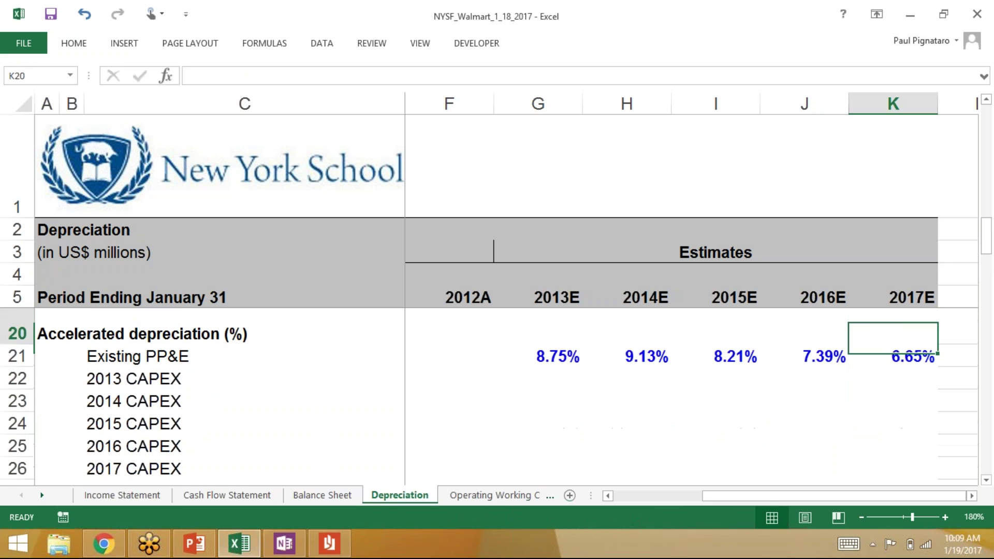
pyautogui.press('Up')
pyautogui.press('Up')
pyautogui.press('Up')
pyautogui.press('Down')
pyautogui.press('Down')
pyautogui.press('Down')
pyautogui.press('Down')
pyautogui.press('Down')
pyautogui.press('Left')
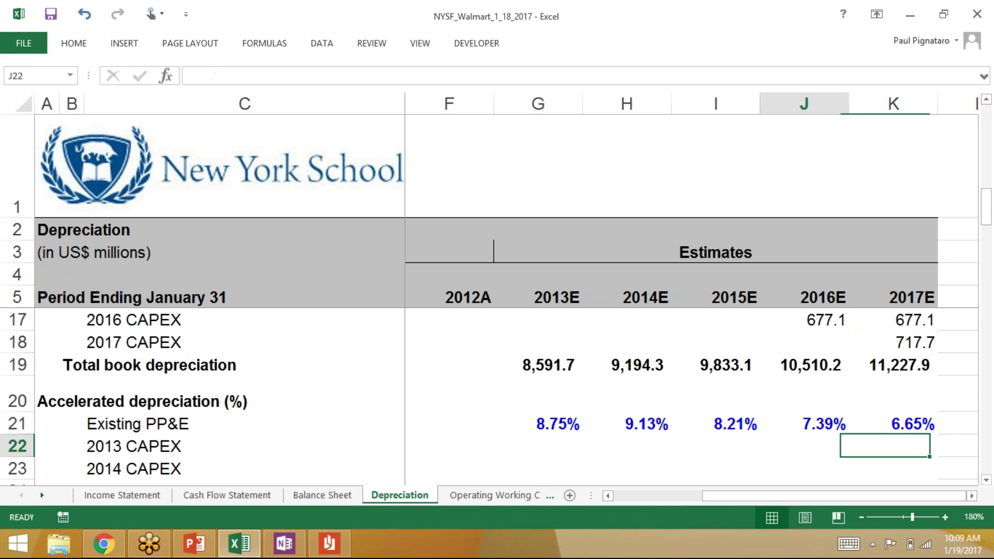
pyautogui.press('Left')
pyautogui.press('Left')
pyautogui.press('Left')
pyautogui.hotkey('alt', 'Tab')
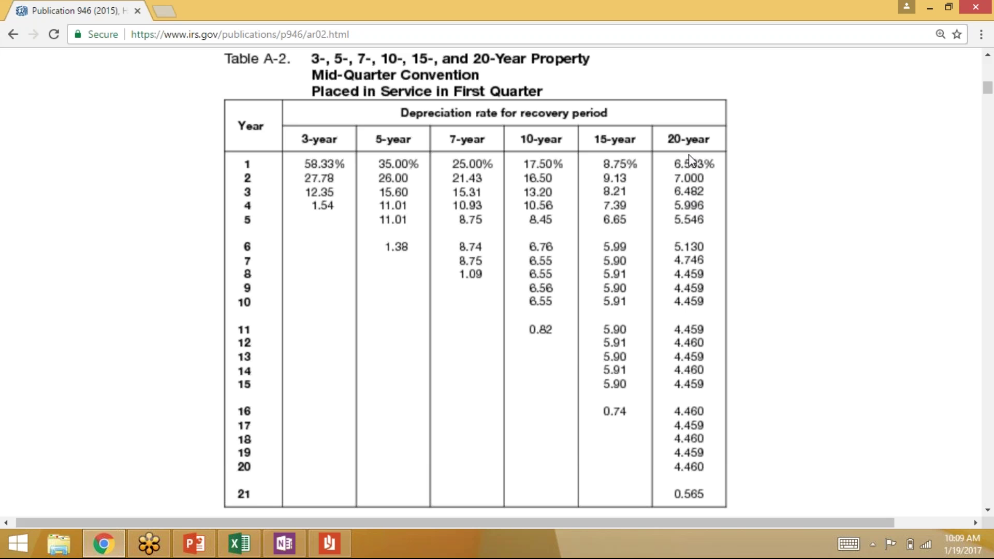
pyautogui.hotkey('alt', 'Tab')
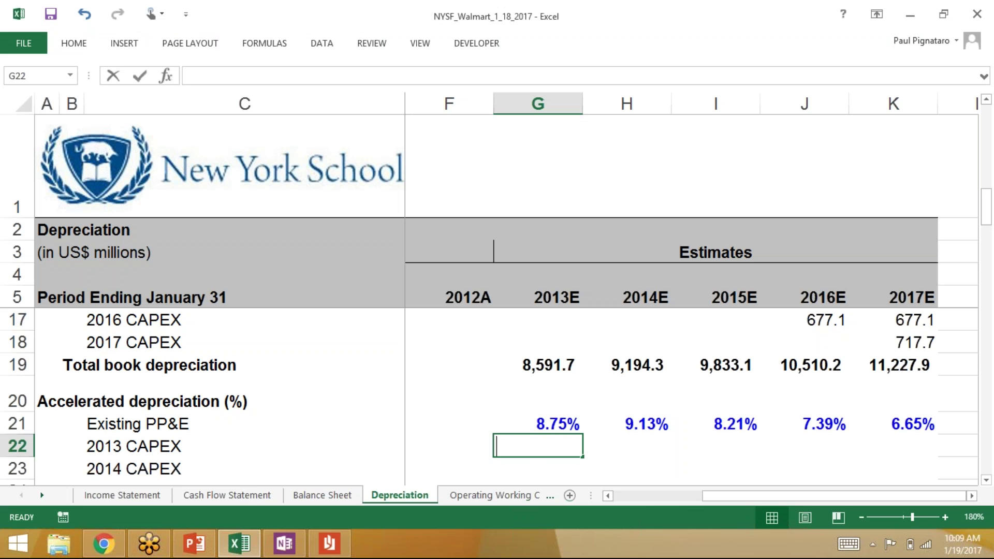
pyautogui.write('6.563')
pyautogui.press('Right')
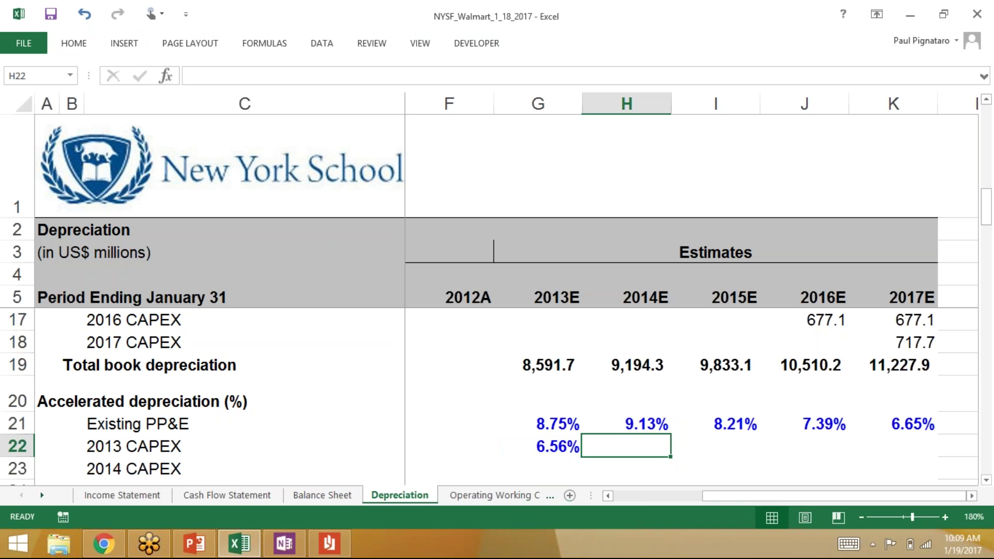
# - Format the 2013E rate of 2013 CAPEX as a percentage with three decimal places
pyautogui.press('Left')
pyautogui.hotkey('ctrl', '1')
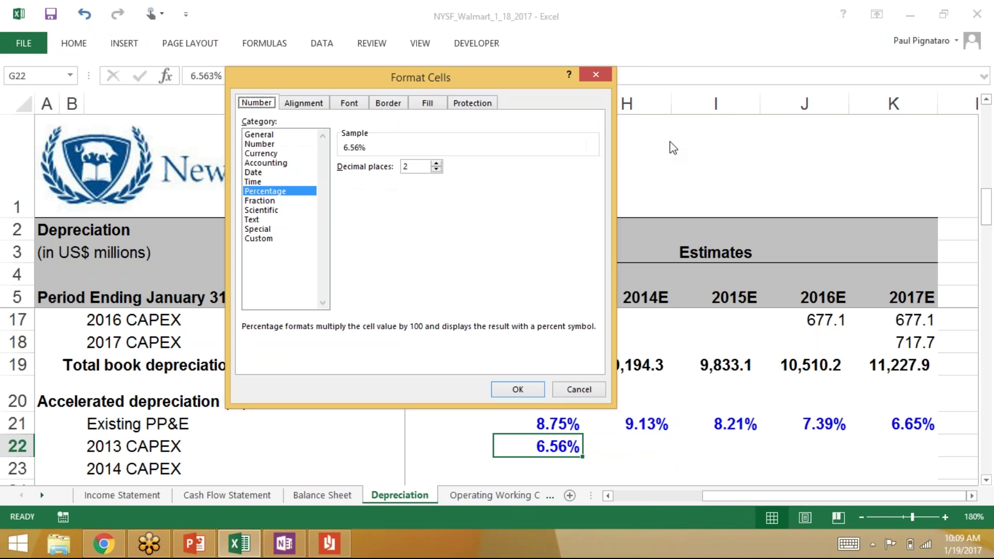
pyautogui.click(437, 163)
pyautogui.press('Return')
pyautogui.press('Up')
pyautogui.press('Down')
# - Fill the 2013 CAPEX accelerated rate and its formatting from 2013E across to 2017E
pyautogui.hotkey('shift', 'Right')
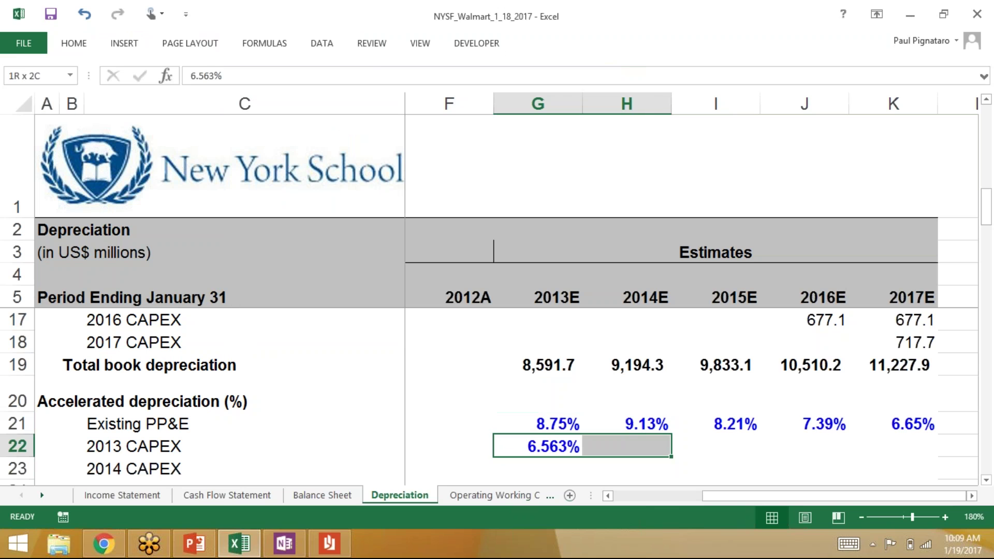
pyautogui.hotkey('shift', 'Right')
pyautogui.hotkey('shift', 'Right')
pyautogui.hotkey('shift', 'Right')
pyautogui.hotkey('ctrl', 'r')
# - Set the 2013 CAPEX accelerated rates from the IRS 20-year column to 7% for 2014E and 6.482% for 2015E
pyautogui.hotkey('alt', 'Tab')
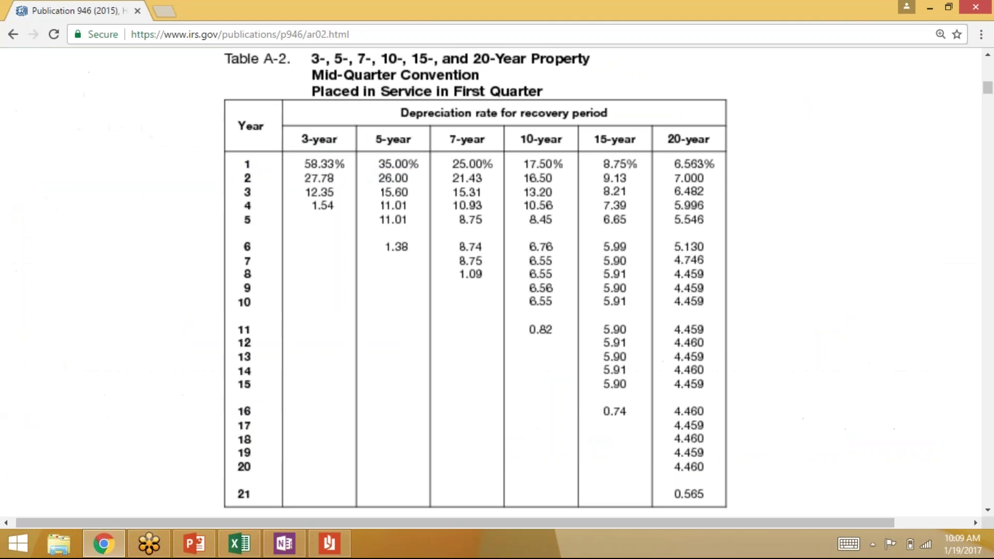
pyautogui.hotkey('alt', 'Tab')
pyautogui.press('Right')
pyautogui.write('7')
pyautogui.press('Right')
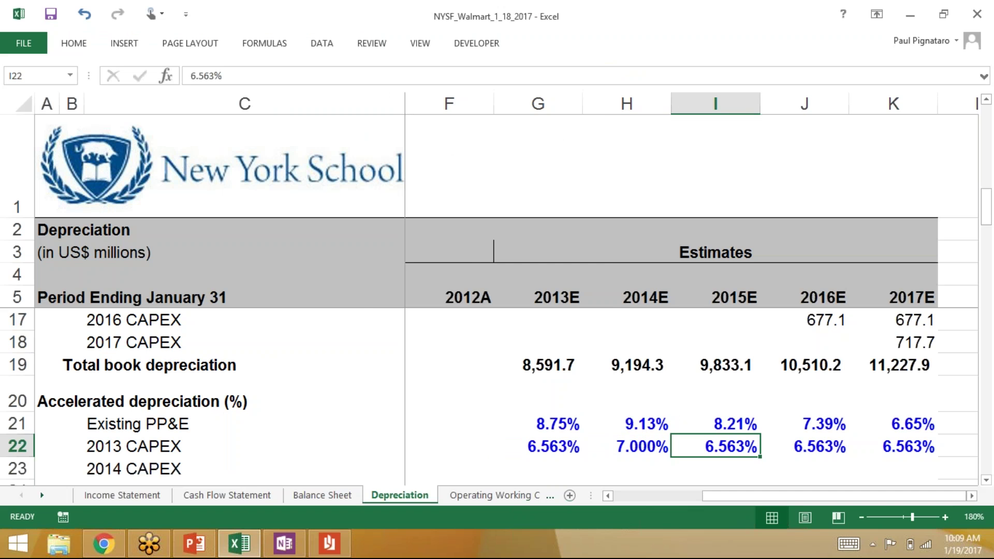
pyautogui.hotkey('alt', 'Tab')
pyautogui.hotkey('alt', 'Tab')
pyautogui.write('6.482')
pyautogui.press('Right')
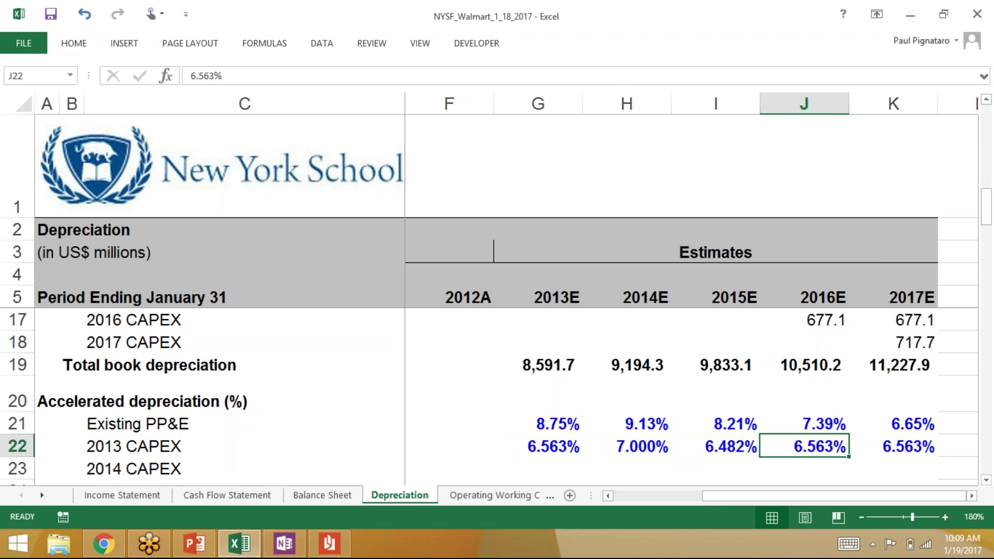
# - Set the 2013 CAPEX accelerated rates from the IRS 20-year column to 5.996% for 2016E and 5.546% for 2017E
pyautogui.hotkey('alt', 'Tab')
pyautogui.hotkey('alt', 'Tab')
pyautogui.write('5.99')
pyautogui.write('6')
pyautogui.press('Right')
pyautogui.hotkey('alt', 'Tab')
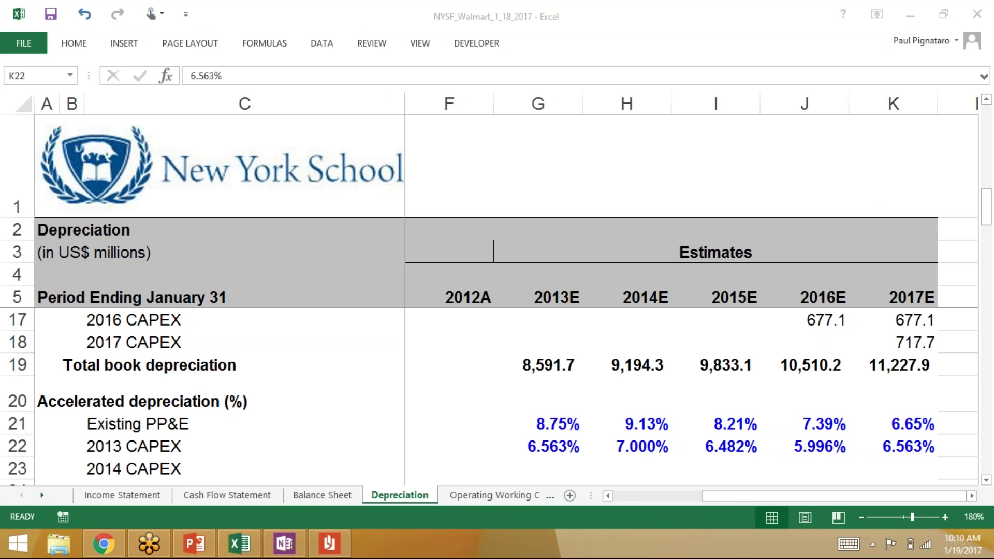
pyautogui.press('super')
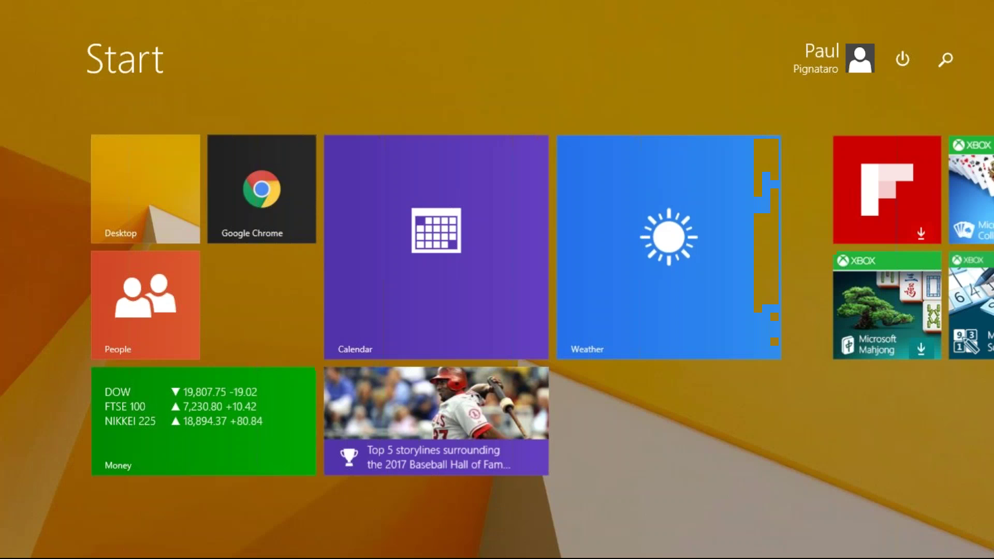
pyautogui.press('super')
pyautogui.hotkey('alt', 'Tab')
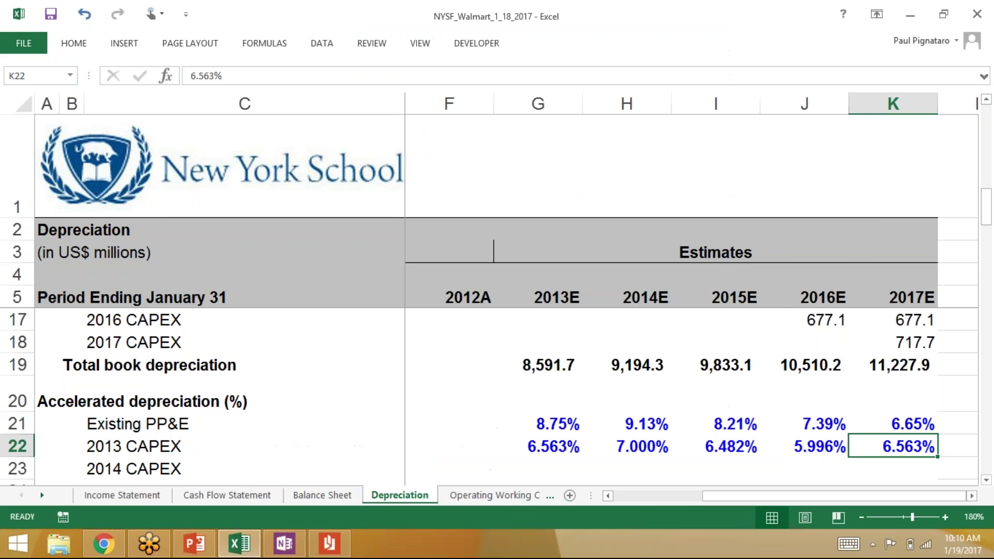
pyautogui.hotkey('alt', 'Tab')
pyautogui.hotkey('alt', 'Tab')
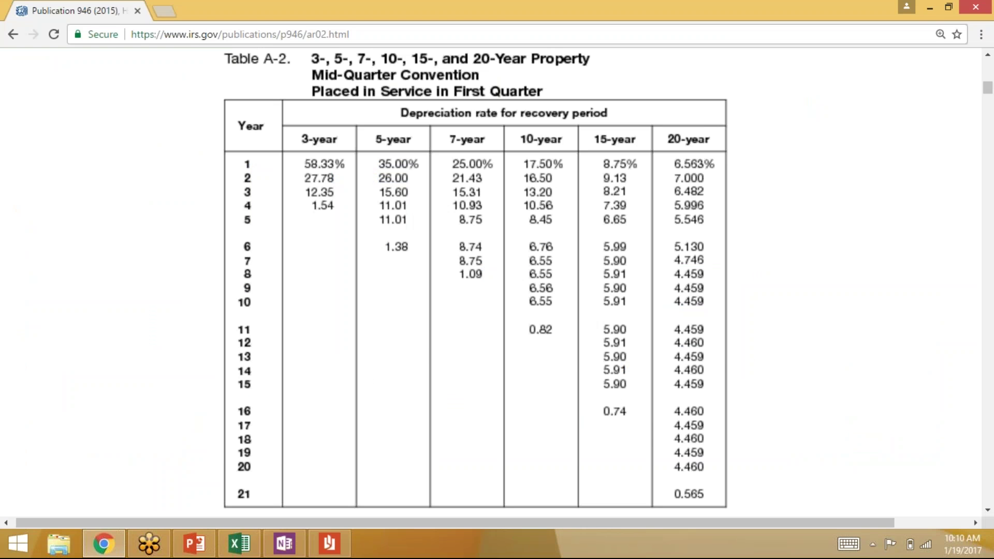
pyautogui.hotkey('alt', 'Tab')
pyautogui.write('5.546')
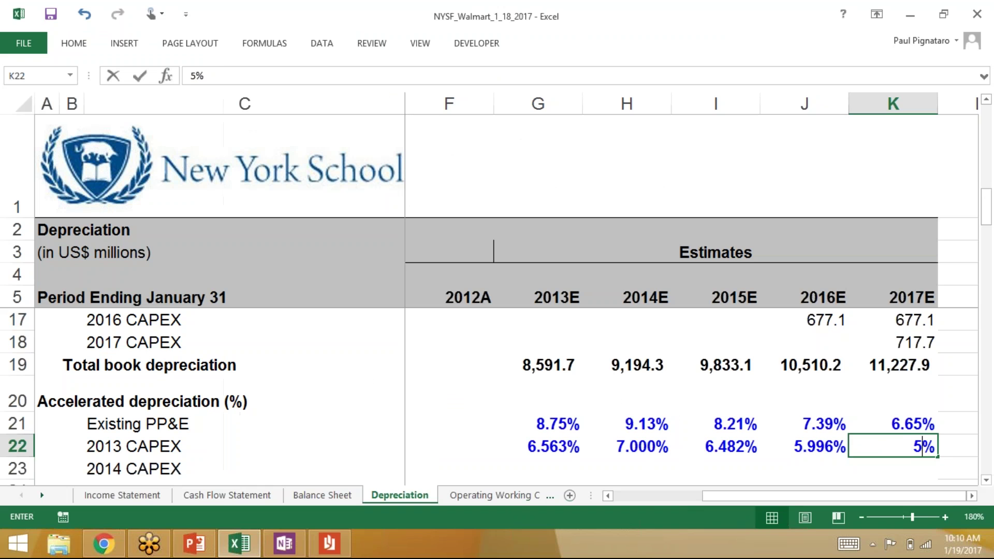
pyautogui.press('Return')
# - Calculate 2013E accelerated depreciation for 2013 CAPEX in G29 as its rate times the anchored 2013E capital expenditures, =G22*$G$7
pyautogui.press('Left')
pyautogui.press('Left')
pyautogui.press('Left')
pyautogui.press('Left')
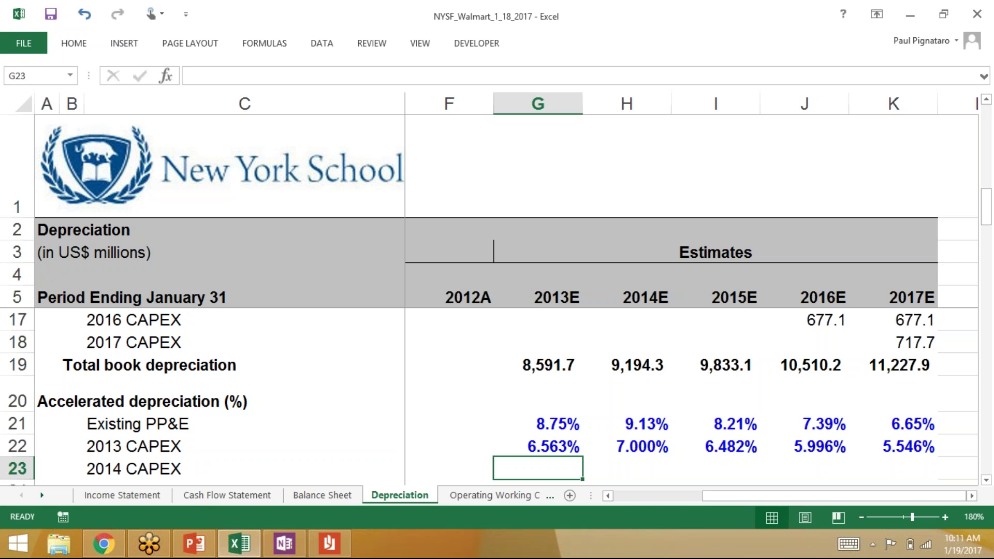
pyautogui.press('Down')
pyautogui.press('Down')
pyautogui.press('Down')
pyautogui.press('Down')
pyautogui.press('Down')
pyautogui.press('Down')
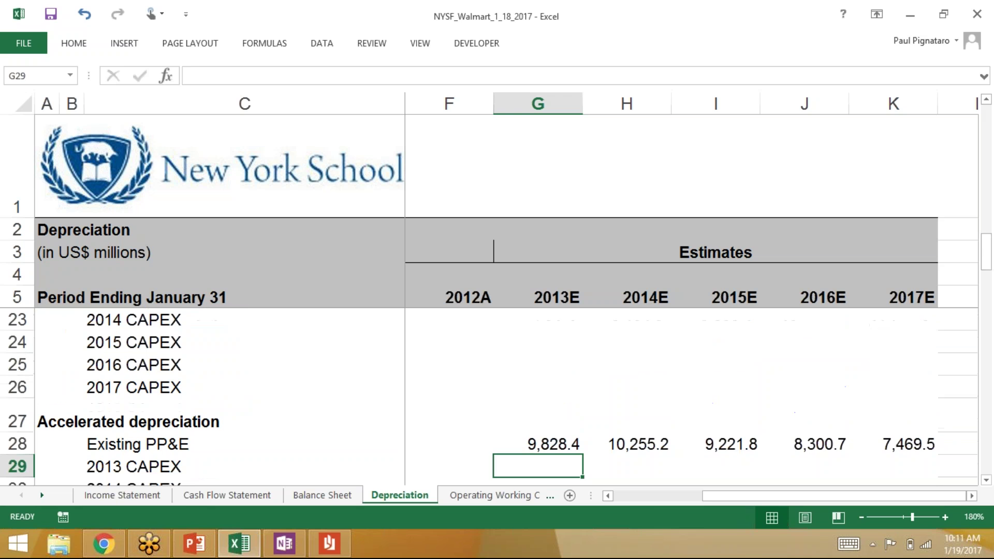
pyautogui.write('=')
pyautogui.scroll(1, 497, 394)
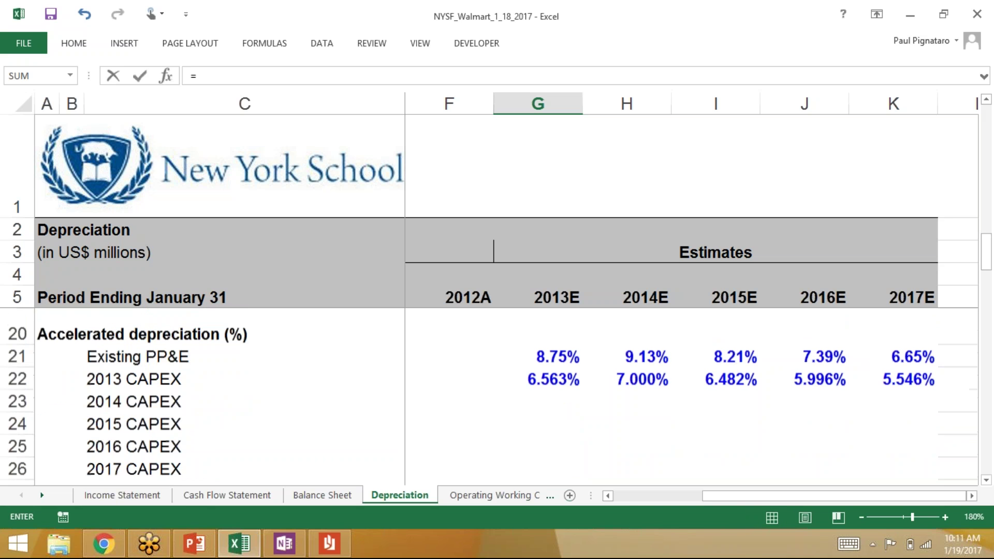
pyautogui.click(538, 379)
pyautogui.write('*')
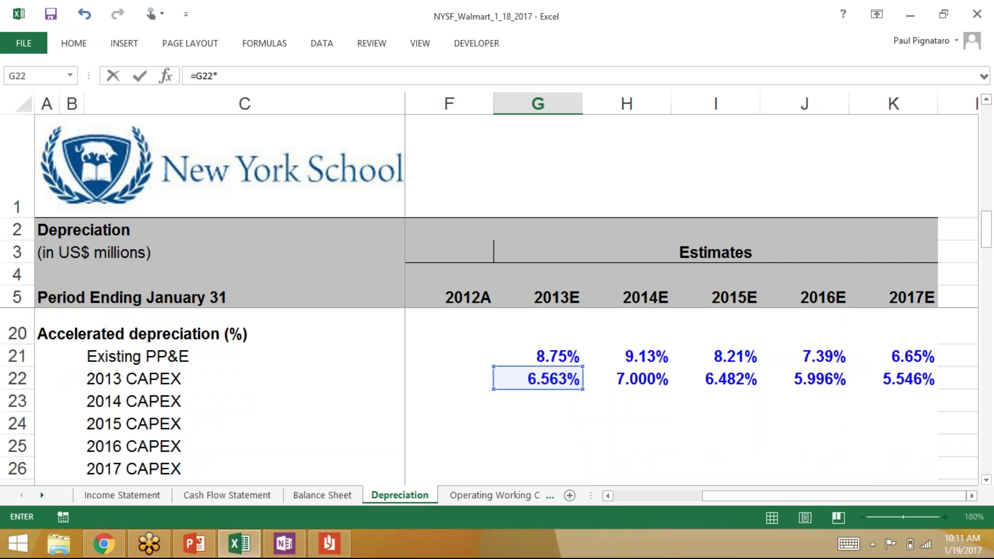
pyautogui.scroll(5, 497, 393)
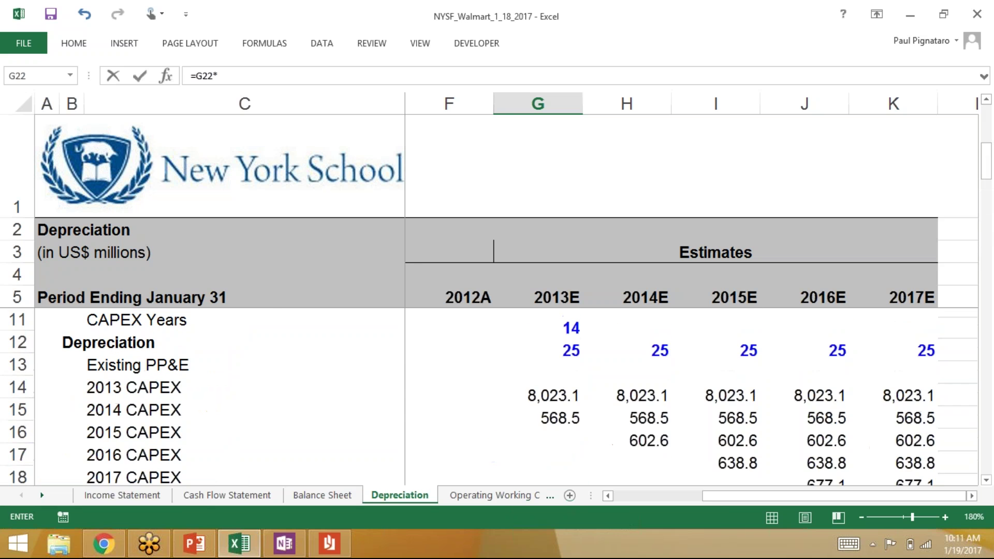
pyautogui.click(539, 342)
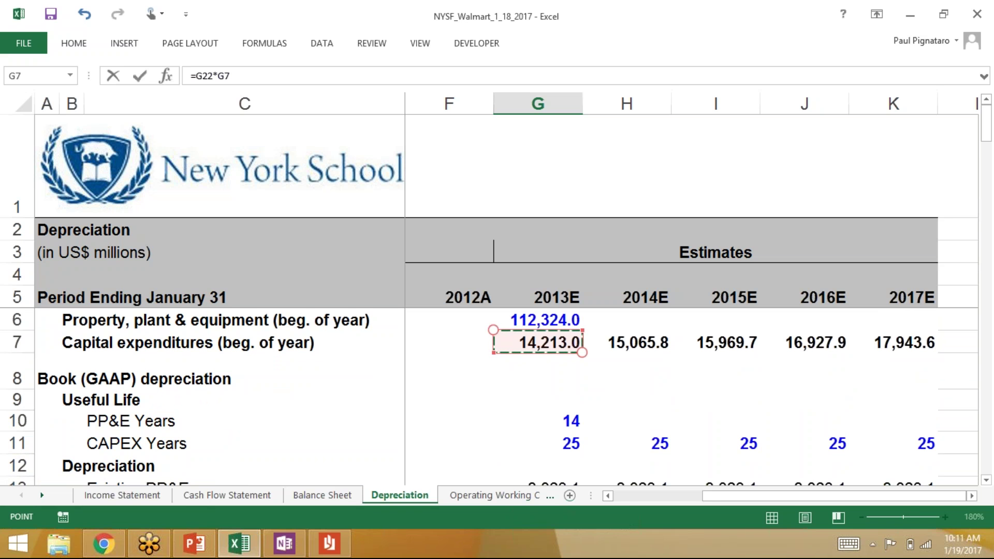
pyautogui.press('F4')
pyautogui.press('Return')
pyautogui.press('Up')
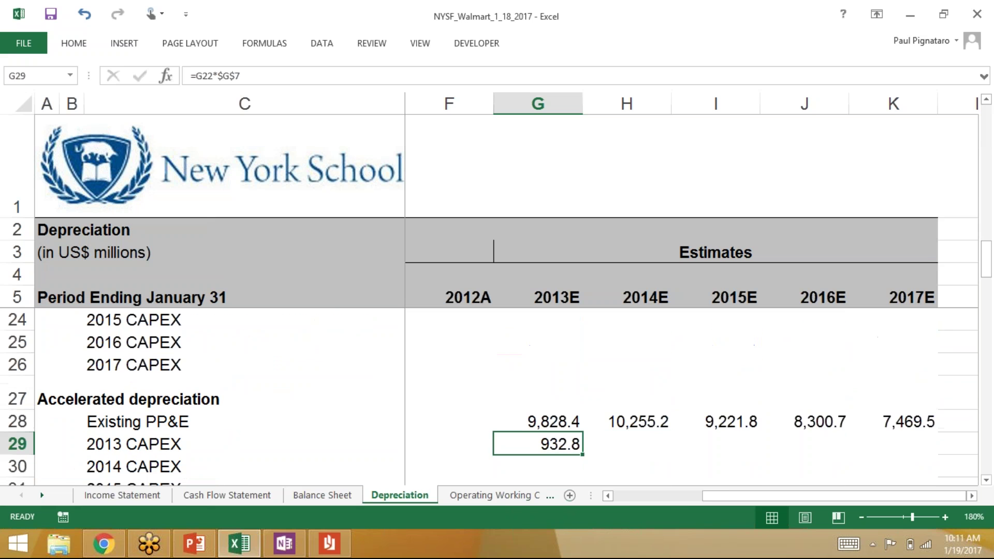
# - Fill the 2013 CAPEX accelerated depreciation formula from 2013E across to 2017E
pyautogui.hotkey('shift', 'Right')
pyautogui.hotkey('shift', 'Right')
pyautogui.hotkey('shift', 'Right')
pyautogui.hotkey('shift', 'Right')
pyautogui.hotkey('shift', 'Right')
pyautogui.hotkey('shift', 'Left')
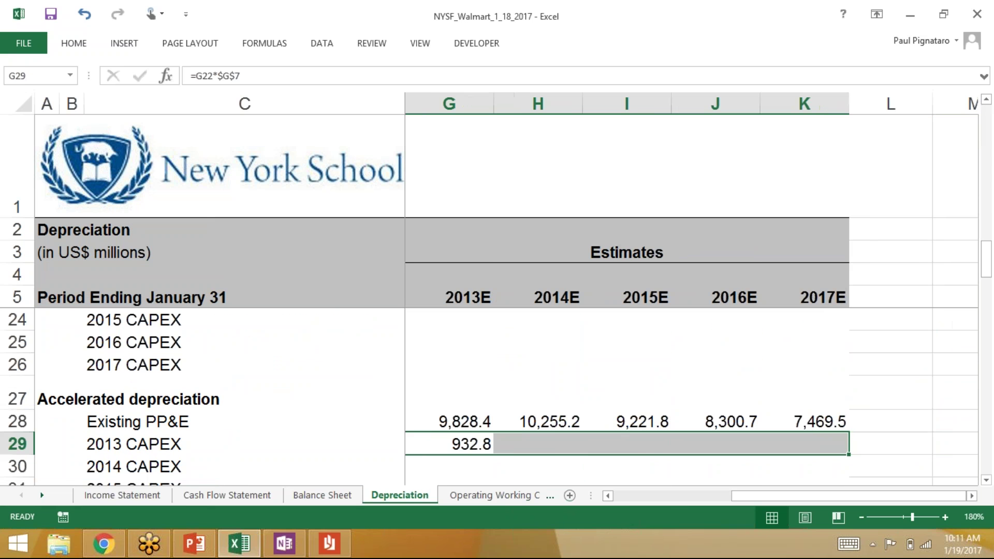
pyautogui.hotkey('ctrl', 'r')
# - Review the 2013 CAPEX accelerated depreciation formulas across the projection years and save the workbook
pyautogui.press('Left')
pyautogui.press('Right')
pyautogui.press('Right')
pyautogui.press('Right')
pyautogui.press('Right')
pyautogui.press('Right')
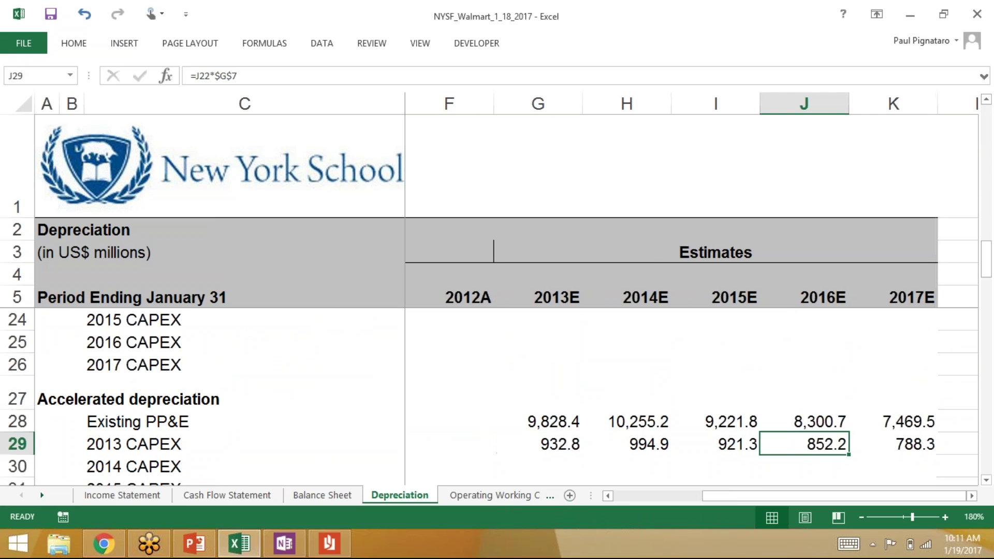
pyautogui.hotkey('ctrl', 's')
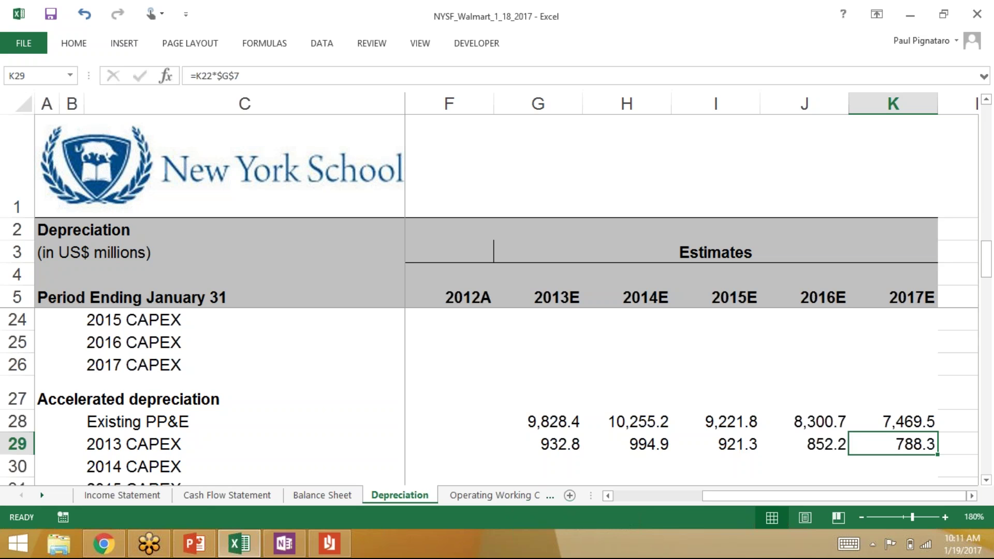
# - Copy the 2013 CAPEX rates for 2013E to 2016E into the 2014 CAPEX row, starting one year over at 2014E
pyautogui.scroll(1, 489, 399)
pyautogui.click(665, 346)
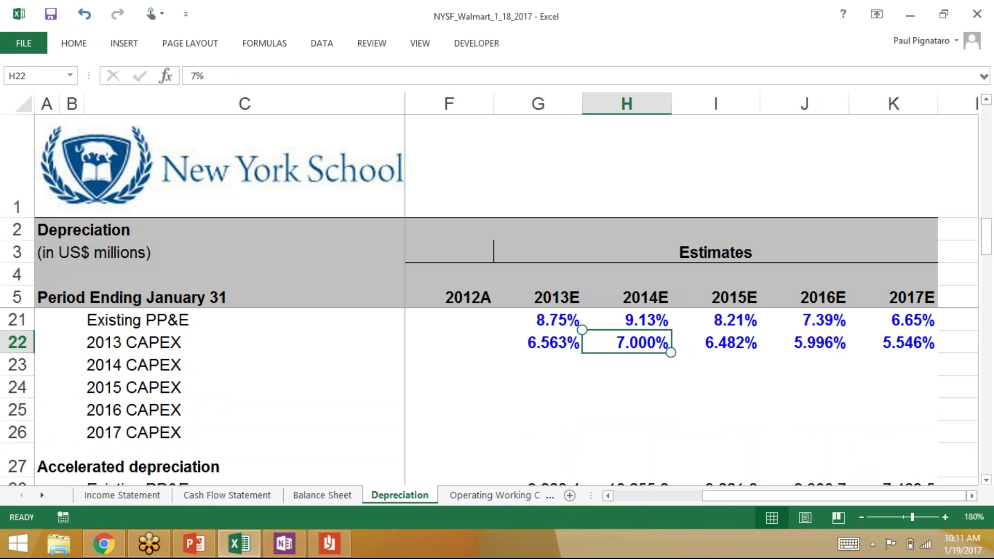
pyautogui.press('Return')
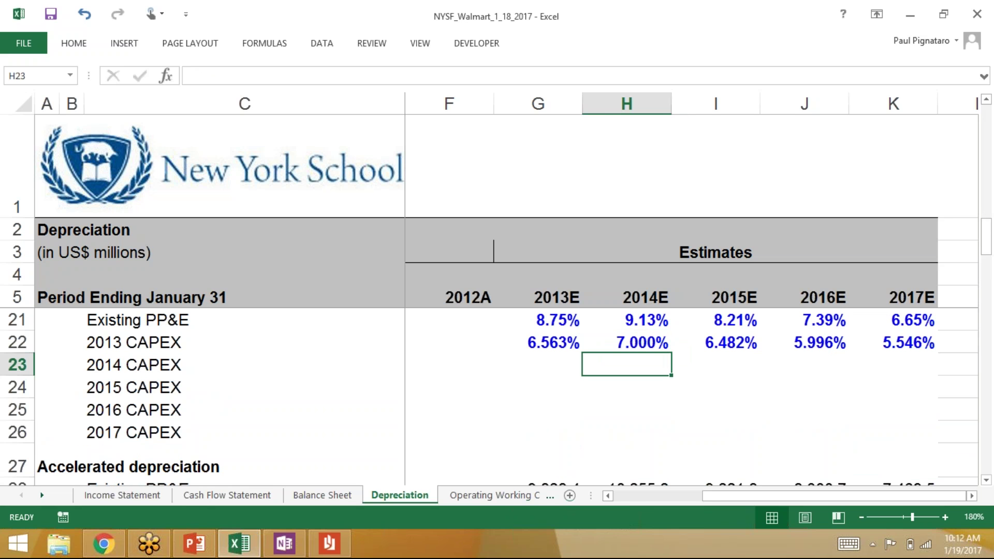
pyautogui.press('Up')
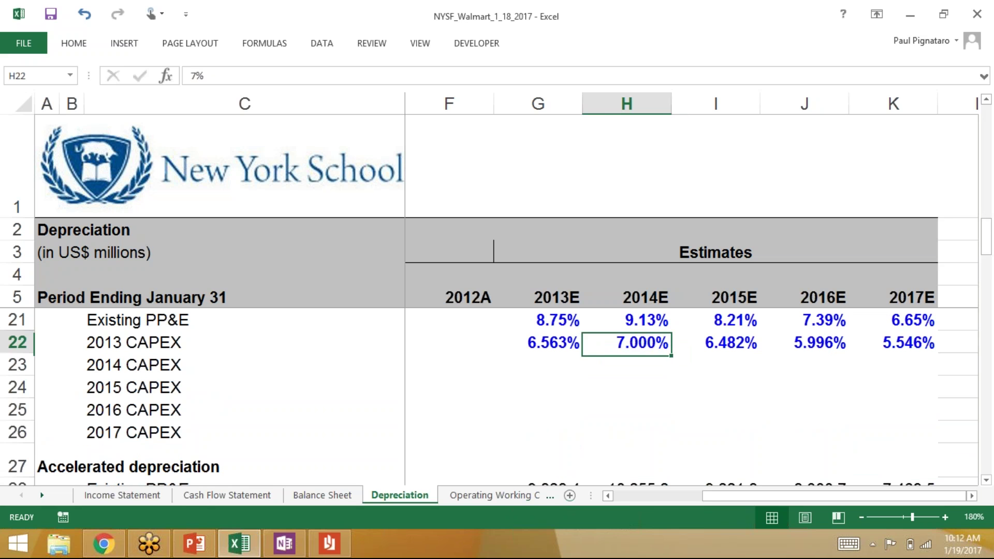
pyautogui.press('Left')
pyautogui.hotkey('shift', 'Right')
pyautogui.hotkey('shift', 'Right')
pyautogui.hotkey('shift', 'Right')
pyautogui.hotkey('ctrl', 'c')
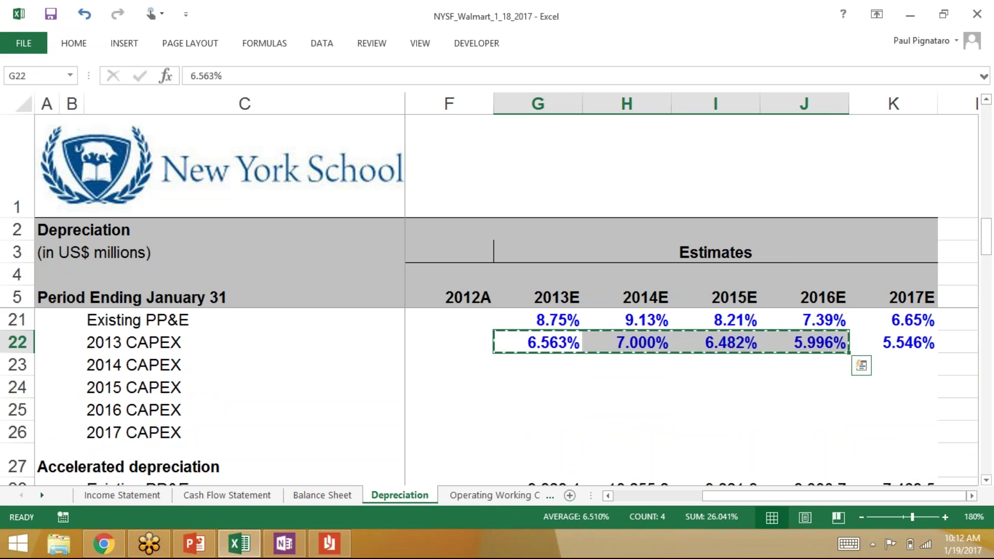
pyautogui.hotkey('ctrl', 'Down')
pyautogui.press('Right')
pyautogui.press('Up')
pyautogui.press('Up')
pyautogui.press('Up')
pyautogui.press('Up')
pyautogui.press('Up')
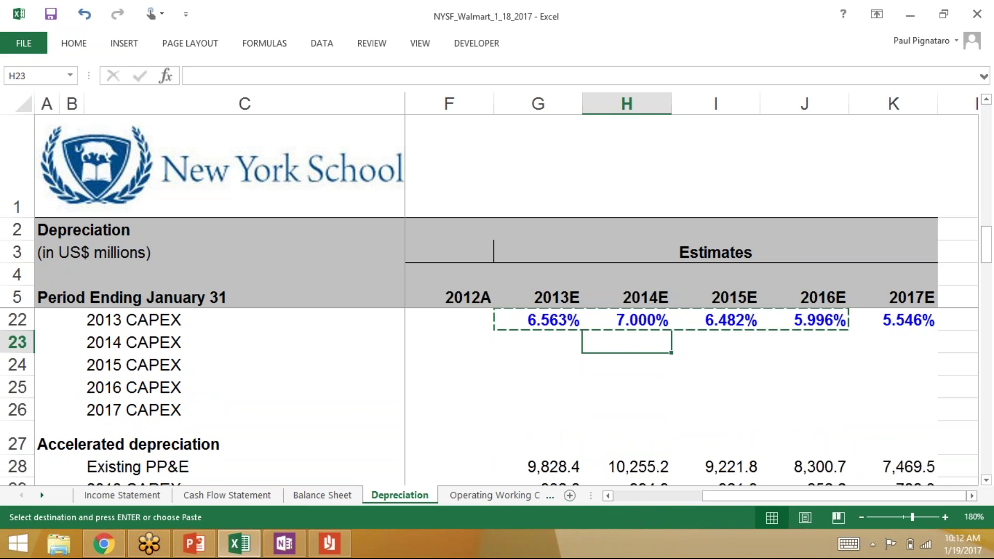
pyautogui.hotkey('shift', 'Right')
pyautogui.hotkey('shift', 'Right')
pyautogui.hotkey('shift', 'Right')
pyautogui.hotkey('ctrl', 'v')
pyautogui.scroll(1, 493, 171)
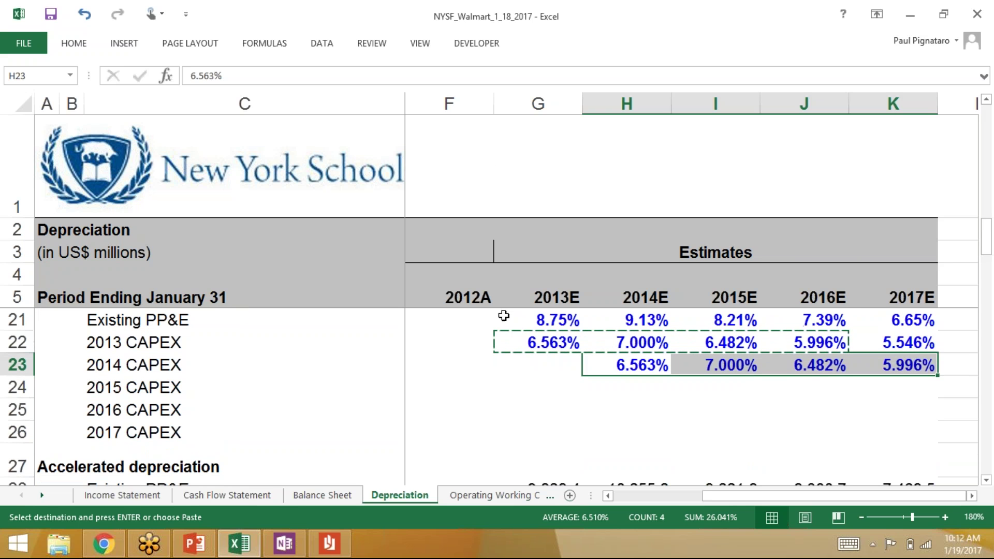
# - Compare the 2014E rates of 2013 CAPEX and 2014 CAPEX
pyautogui.click(636, 367)
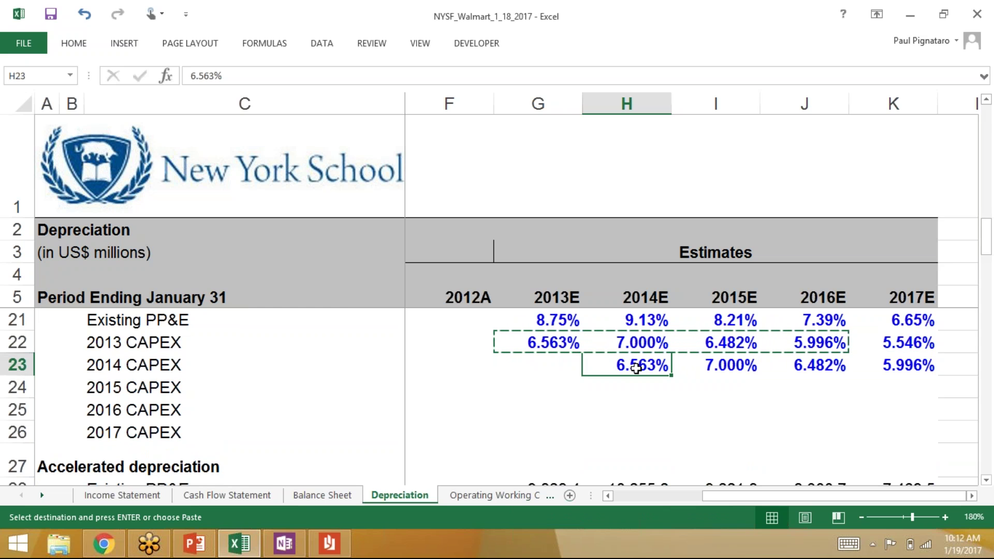
pyautogui.click(626, 343)
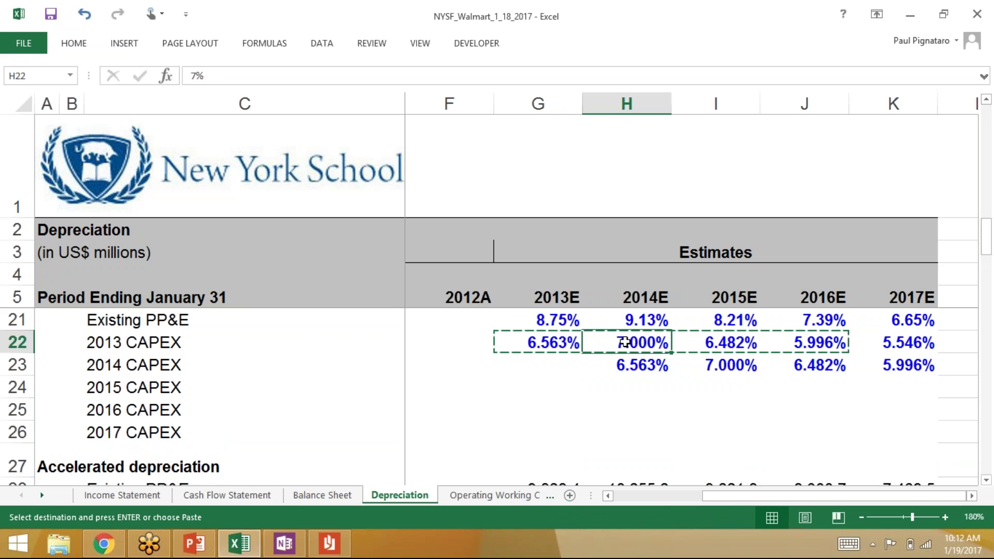
pyautogui.click(641, 365)
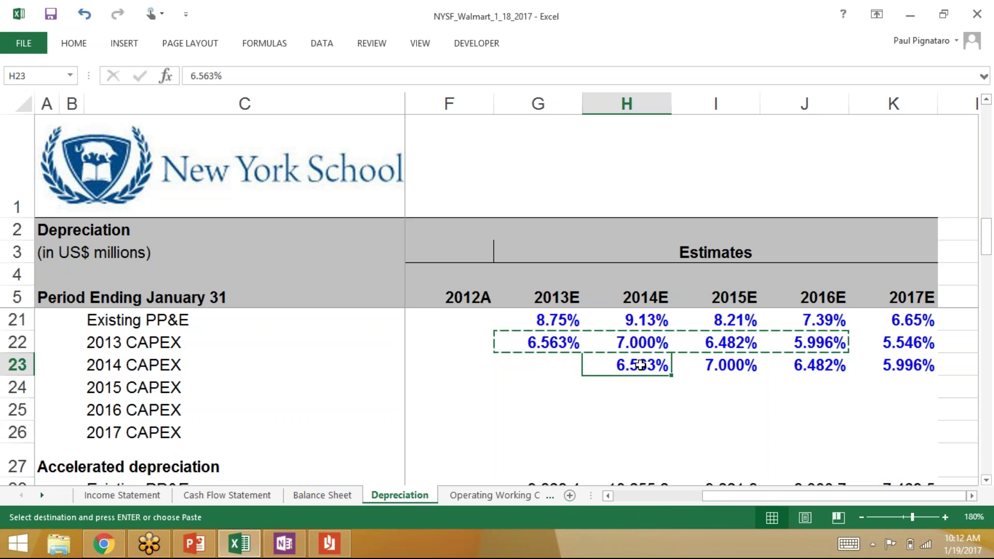
# - Calculate the 2014E accelerated depreciation of 2014 CAPEX as its rate times 2014E capital expenditures with an absolute reference (=H23*$H$7)
pyautogui.press('Down')
pyautogui.press('Down')
pyautogui.press('Down')
pyautogui.press('Down')
pyautogui.press('Down')
pyautogui.press('Down')
pyautogui.press('Down')
pyautogui.press('Down')
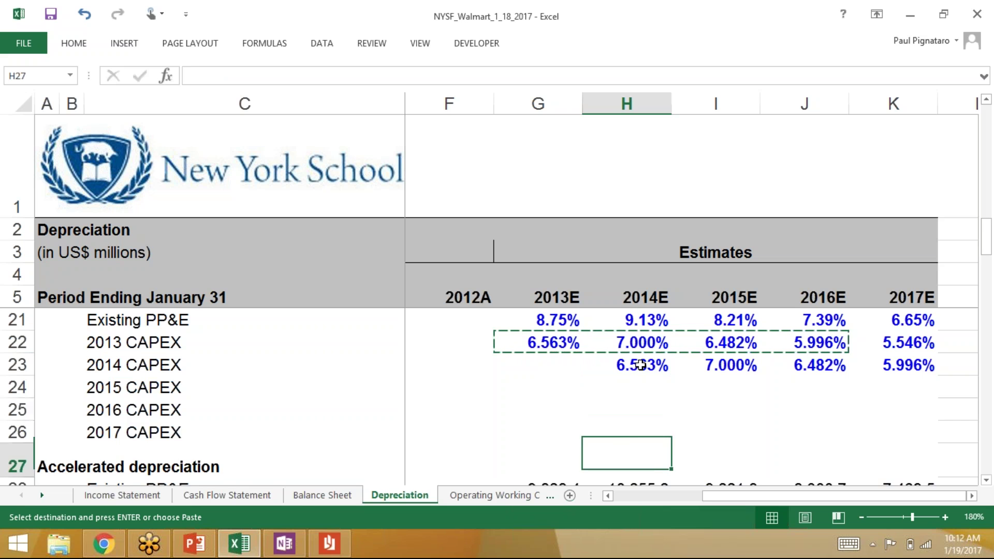
pyautogui.press('Up')
pyautogui.write('=')
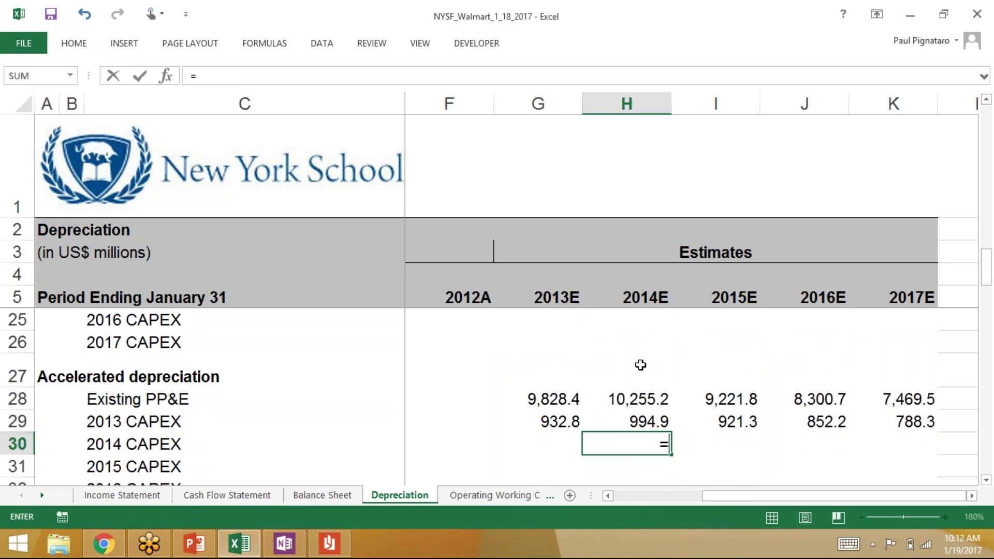
pyautogui.press('Up')
pyautogui.press('Up')
pyautogui.press('Up')
pyautogui.press('Up')
pyautogui.press('Up')
pyautogui.press('Up')
pyautogui.press('Up')
pyautogui.write('*')
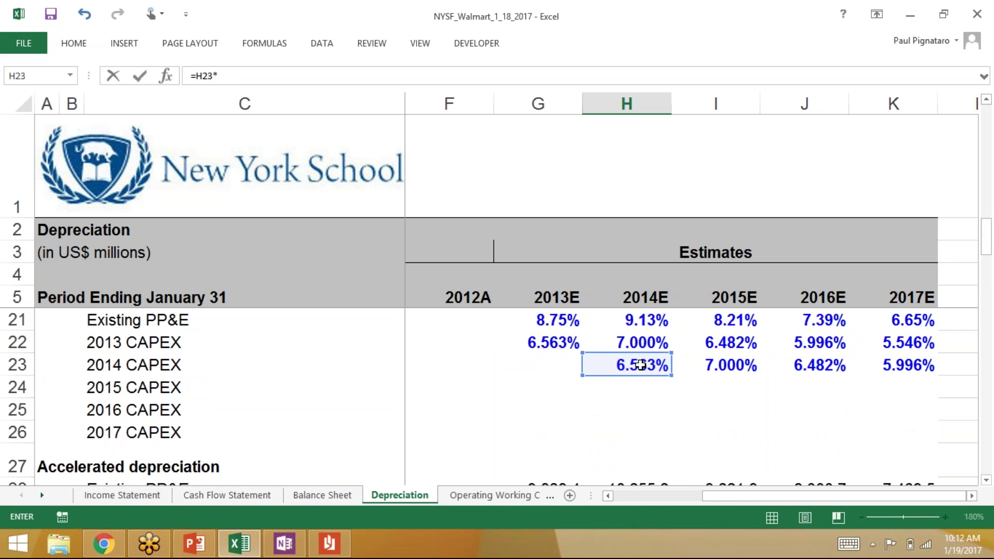
pyautogui.scroll(4, 641, 365)
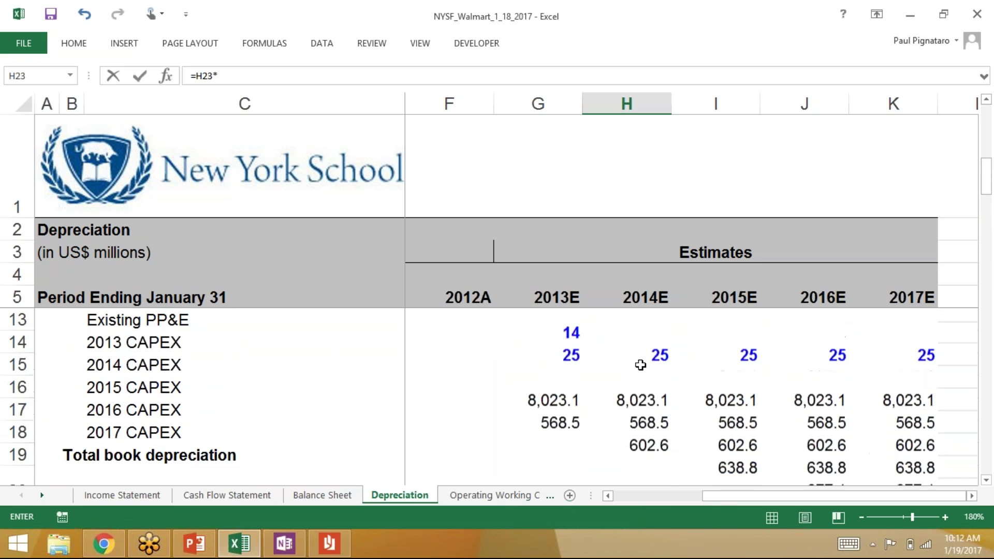
pyautogui.scroll(1, 641, 365)
pyautogui.click(640, 349)
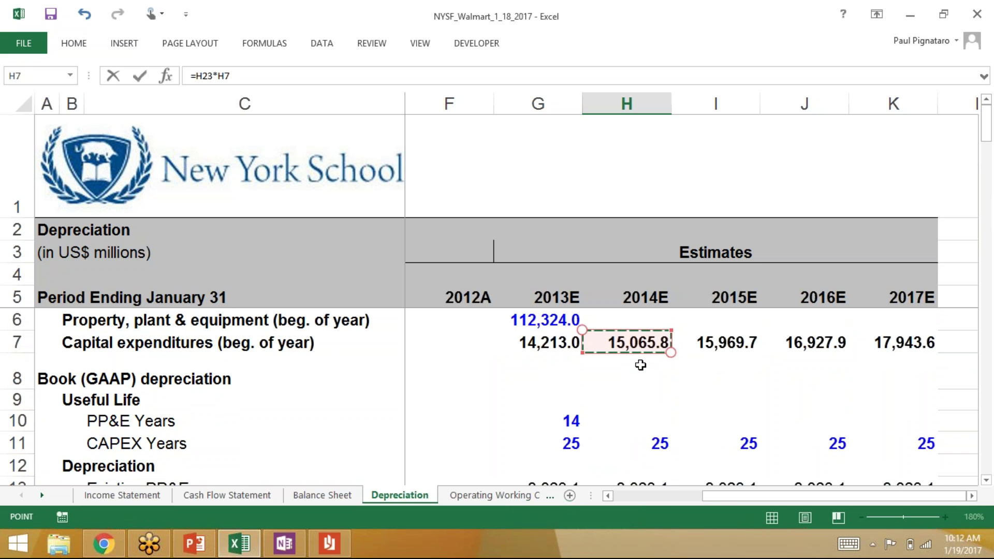
pyautogui.press('F4')
pyautogui.hotkey('ctrl', 'Return')
# - Fill the 2014 CAPEX accelerated depreciation formula from 2014E across to 2017E
pyautogui.hotkey('shift', 'Right')
pyautogui.hotkey('shift', 'Right')
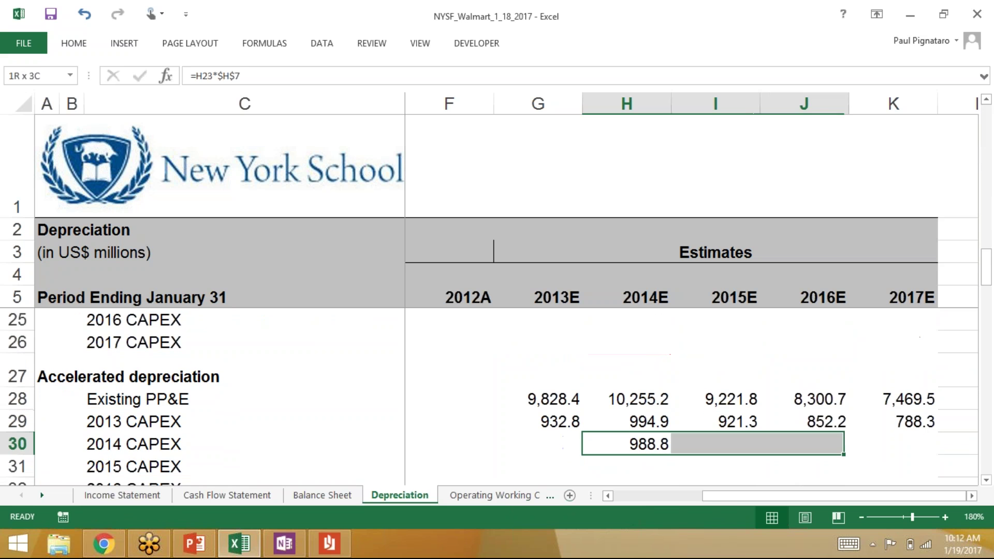
pyautogui.hotkey('shift', 'Right')
pyautogui.hotkey('ctrl', 'r')
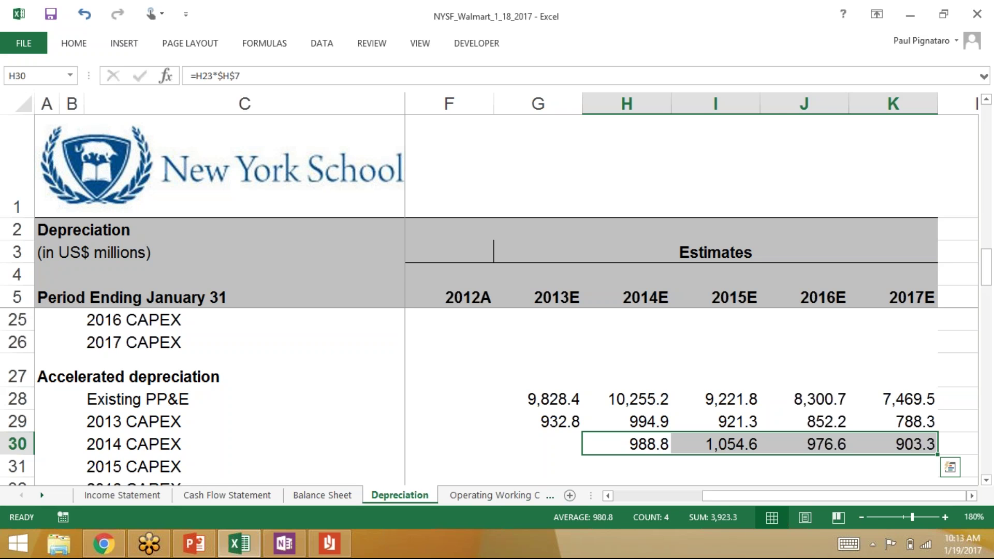
pyautogui.press('Down')
pyautogui.press('Up')
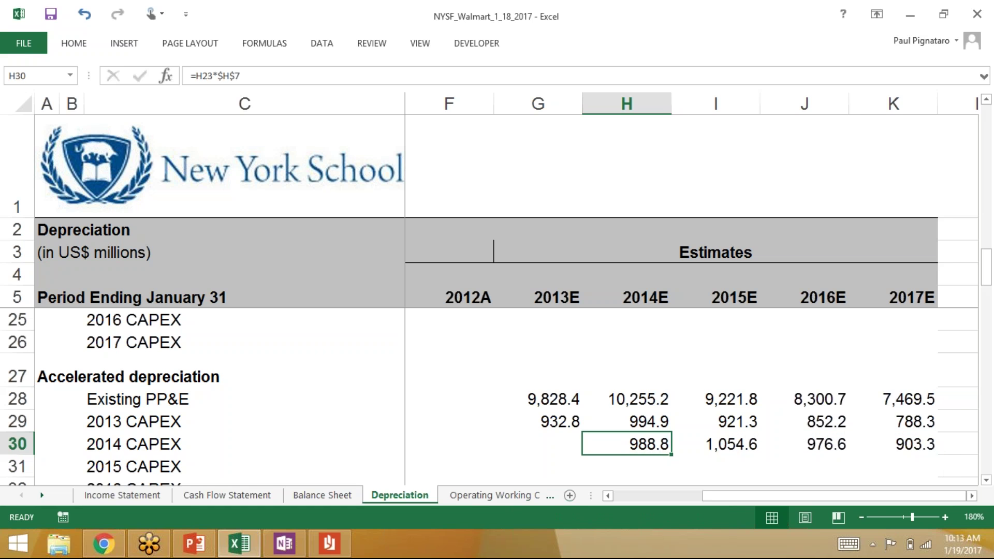
# - Copy the 2014 CAPEX rates for 2014E to 2016E into the 2015 CAPEX row, starting at 2015E
pyautogui.scroll(1, 489, 397)
pyautogui.click(716, 342)
pyautogui.press('Left')
pyautogui.hotkey('shift', 'Right')
pyautogui.hotkey('shift', 'Right')
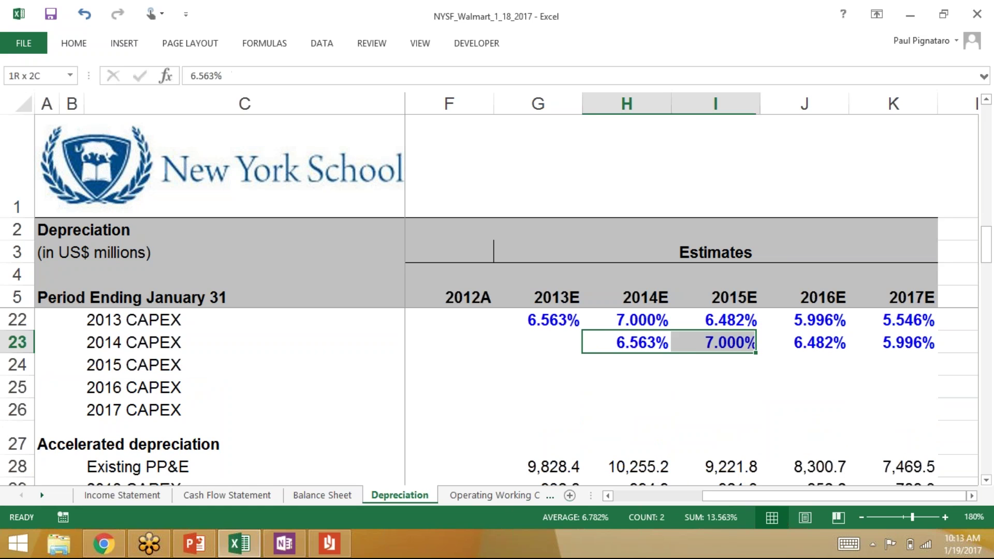
pyautogui.hotkey('ctrl', 'c')
pyautogui.press('Down')
pyautogui.press('Right')
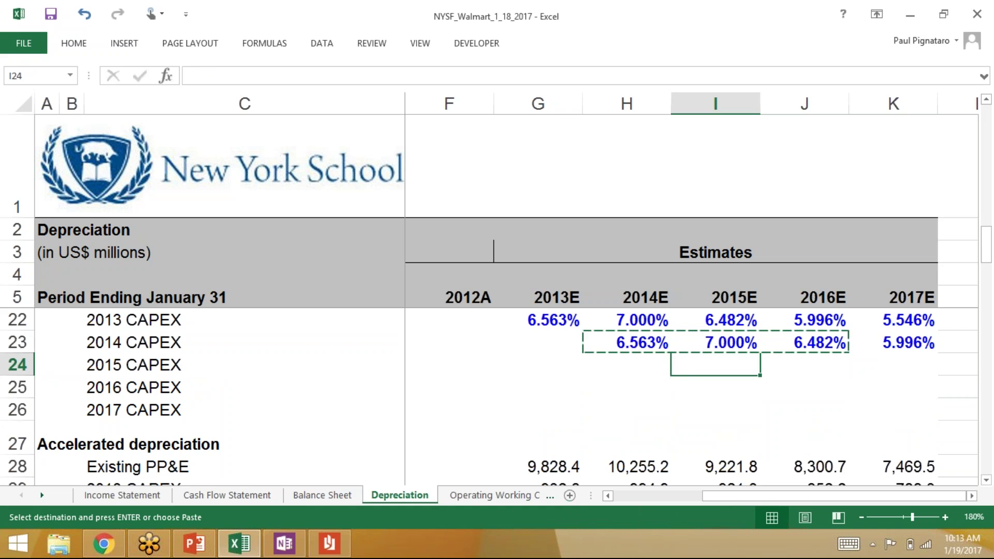
pyautogui.hotkey('ctrl', 'v')
# - Copy the 2015 CAPEX rates for 2015E and 2016E into the 2016 CAPEX row, starting at 2016E
pyautogui.press('Left')
pyautogui.hotkey('shift', 'Right')
pyautogui.press('Right')
pyautogui.hotkey('shift', 'Right')
pyautogui.hotkey('ctrl', 'c')
pyautogui.press('Down')
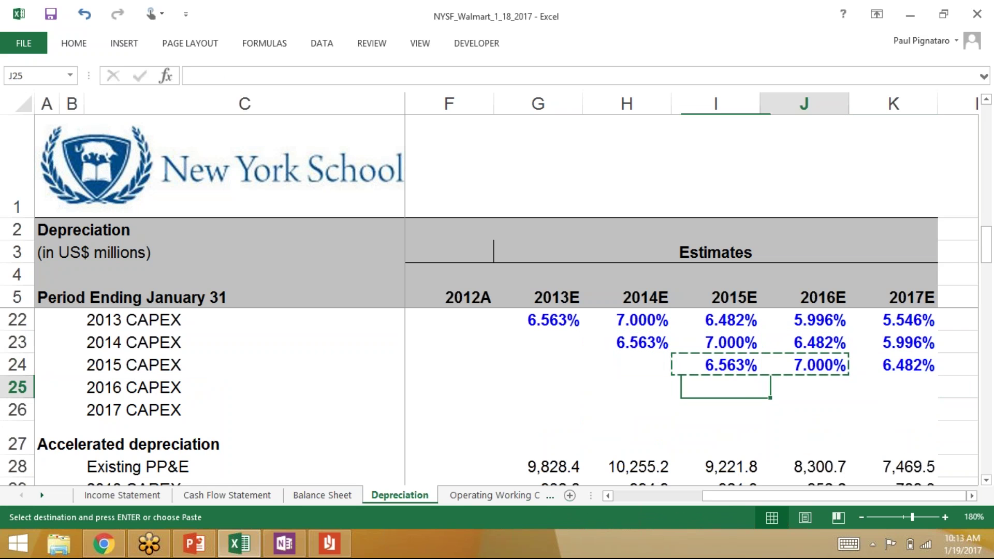
pyautogui.press('Right')
pyautogui.hotkey('ctrl', 'v')
# - Copy the 2016E rate of 2016 CAPEX into the 2017E cell of the 2017 CAPEX row
pyautogui.press('Left')
pyautogui.press('Right')
pyautogui.hotkey('ctrl', 'c')
pyautogui.press('Down')
pyautogui.press('Right')
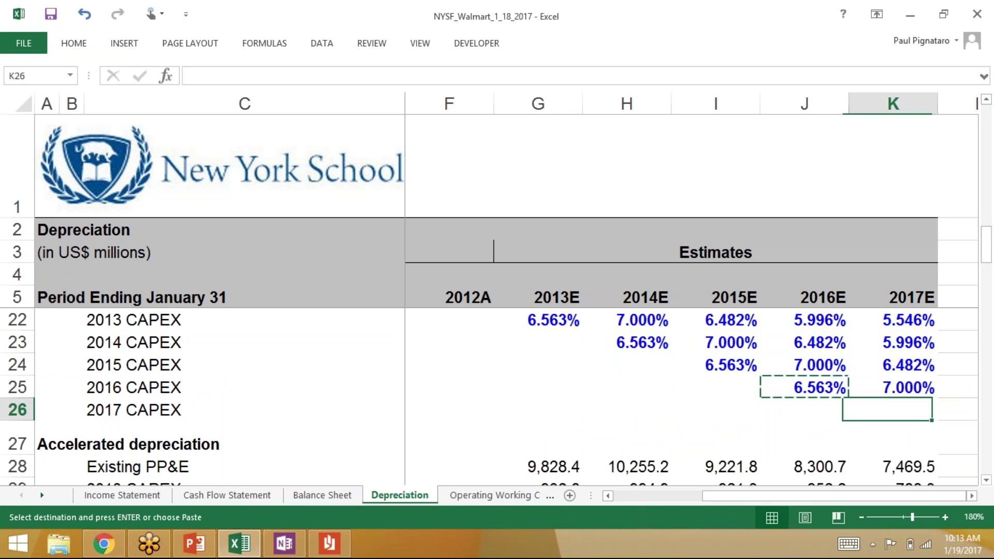
pyautogui.hotkey('ctrl', 'v')
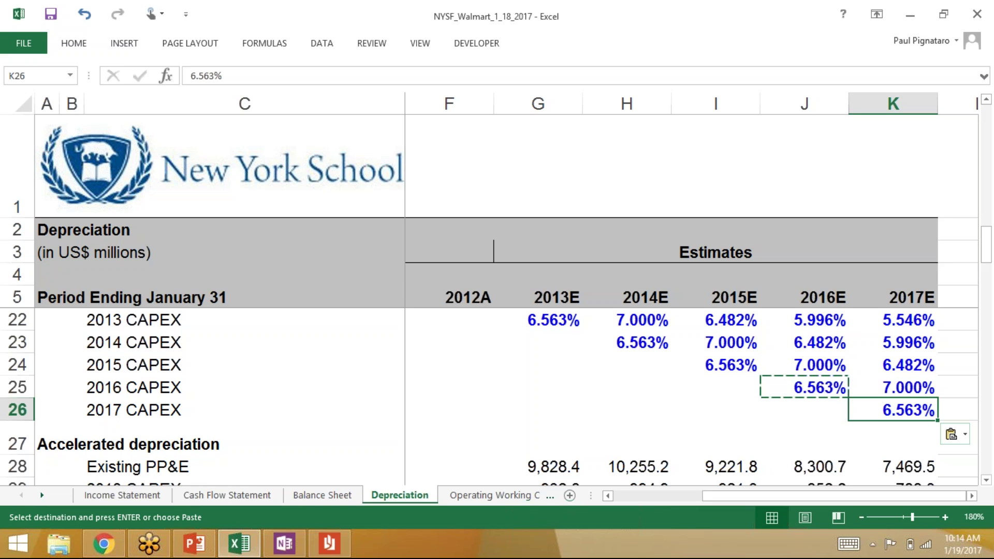
# - Calculate the 2015E accelerated depreciation of 2015 CAPEX as its rate times 2015E capital expenditures with an absolute reference (=I24*$I$7)
pyautogui.press('Down')
pyautogui.press('Down')
pyautogui.press('Down')
pyautogui.press('Down')
pyautogui.press('Down')
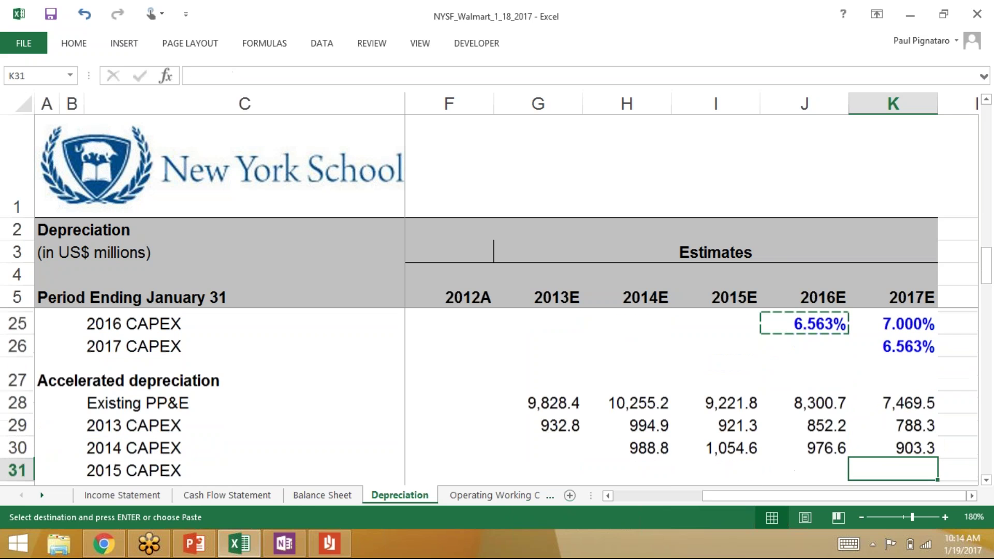
pyautogui.press('Left')
pyautogui.press('Left')
pyautogui.press('Down')
pyautogui.press('Up')
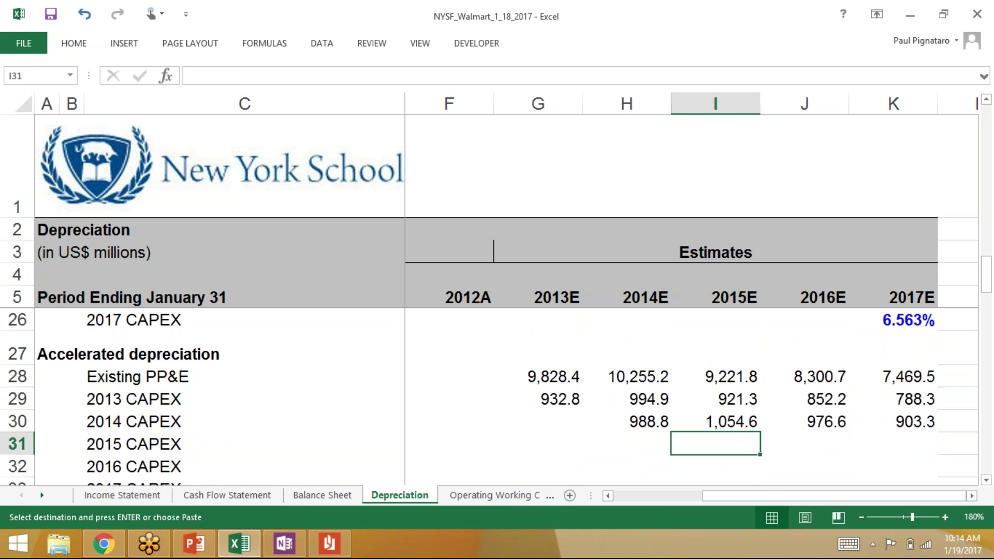
pyautogui.write('=')
pyautogui.press('Up')
pyautogui.press('Up')
pyautogui.press('Up')
pyautogui.press('Up')
pyautogui.press('Up')
pyautogui.press('Up')
pyautogui.press('Up')
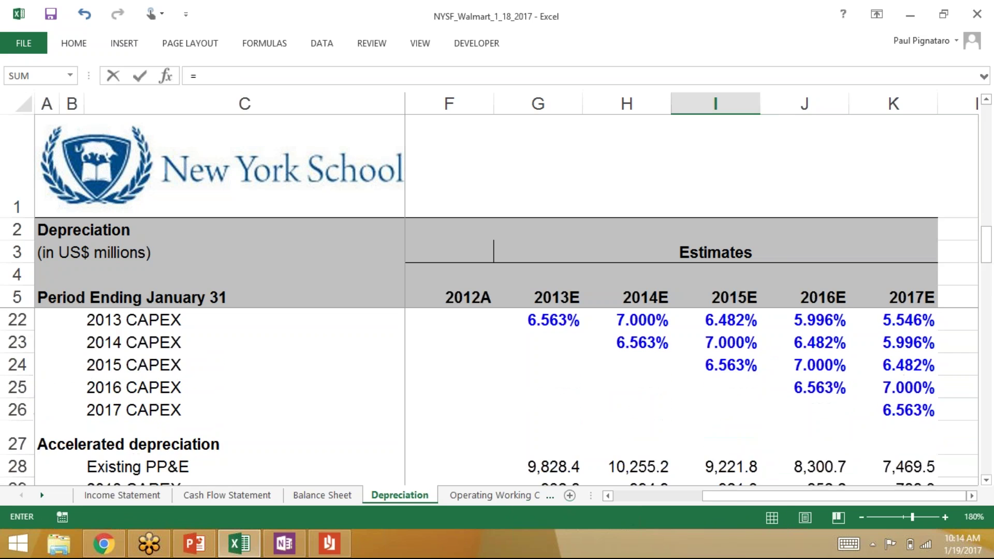
pyautogui.write('*')
pyautogui.scroll(5, 497, 394)
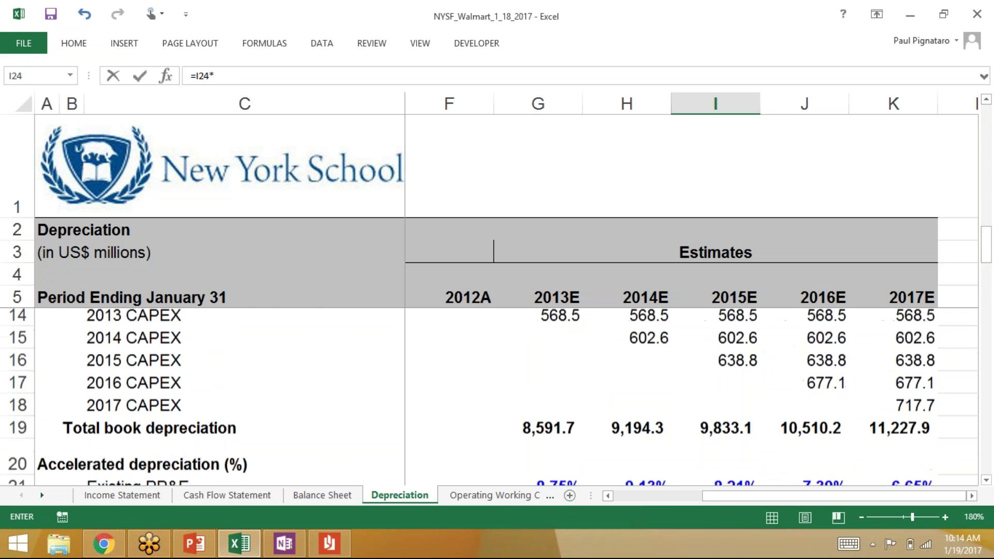
pyautogui.click(716, 318)
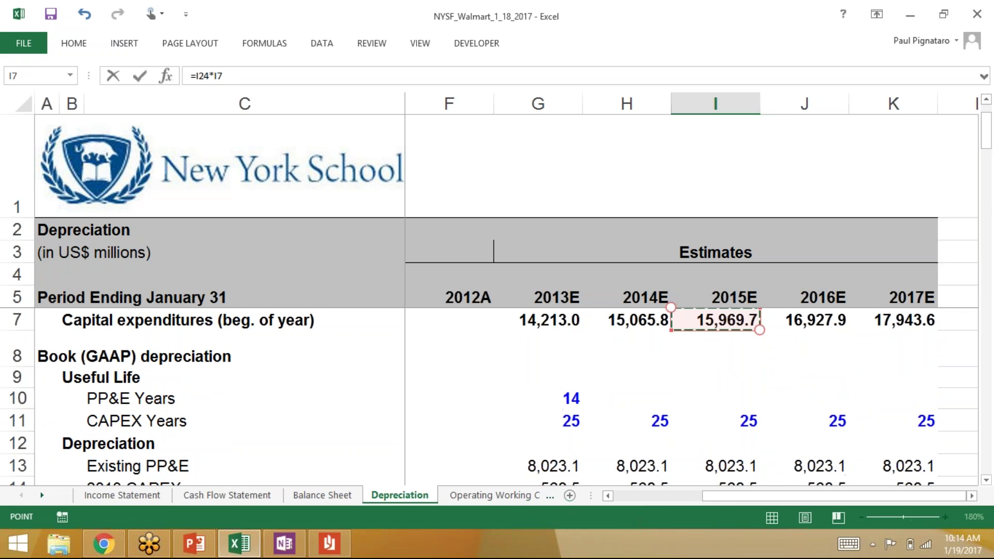
pyautogui.press('F4')
pyautogui.hotkey('ctrl', 'Return')
# - Fill the 2015 CAPEX accelerated depreciation formula from 2015E across to 2017E
pyautogui.hotkey('shift', 'Right')
pyautogui.hotkey('shift', 'Right')
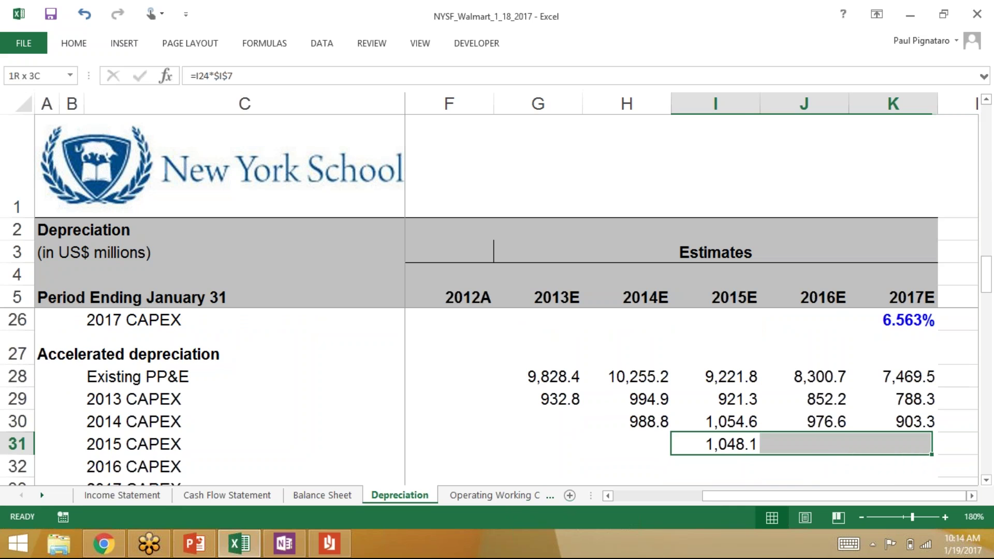
pyautogui.hotkey('ctrl', 'r')
# - Calculate the 2016E accelerated depreciation of 2016 CAPEX as =J25*$J$7 and fill the formula across to 2017E
pyautogui.press('Right')
pyautogui.press('Down')
pyautogui.write('=')
pyautogui.scroll(1, 489, 397)
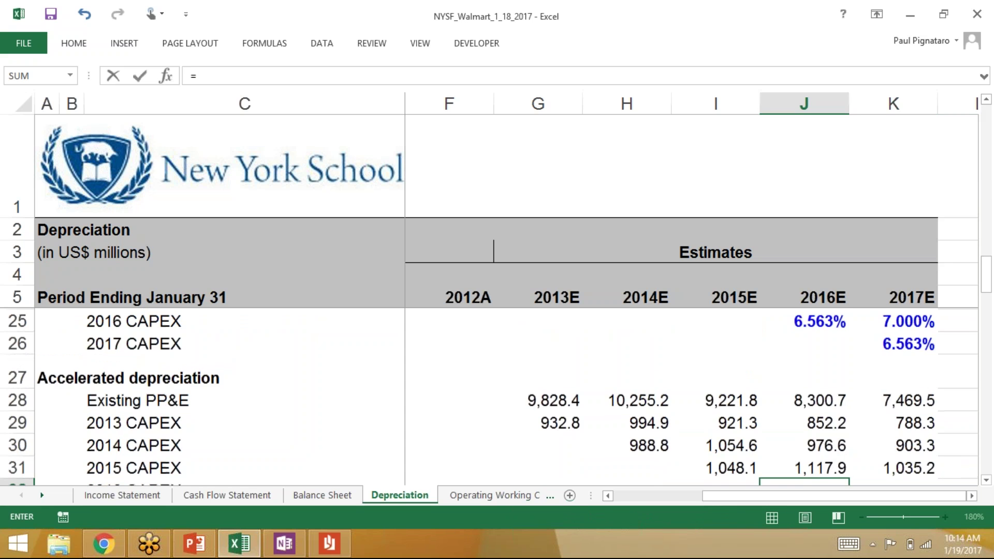
pyautogui.click(804, 344)
pyautogui.write('*')
pyautogui.scroll(1, 804, 344)
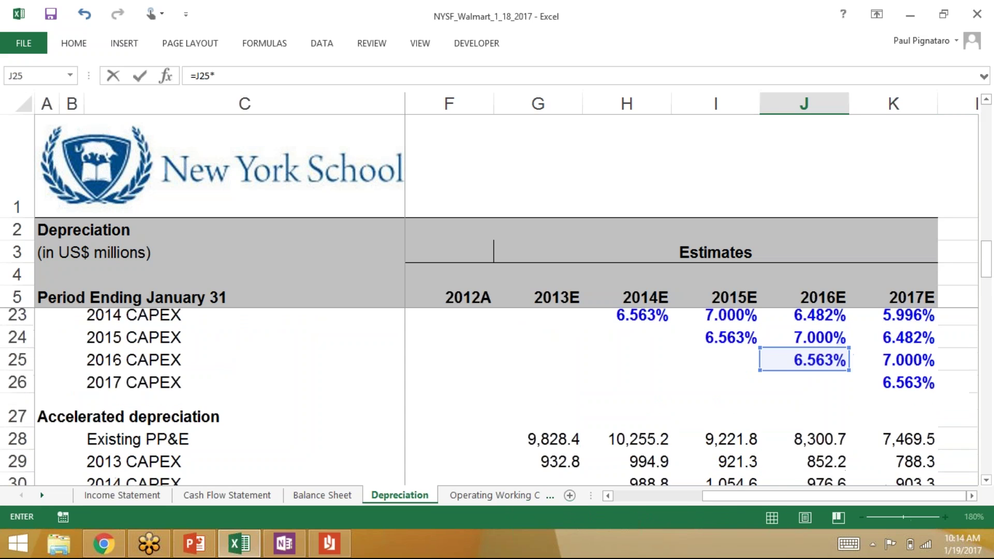
pyautogui.scroll(6, 692, 396)
pyautogui.click(804, 421)
pyautogui.click(804, 342)
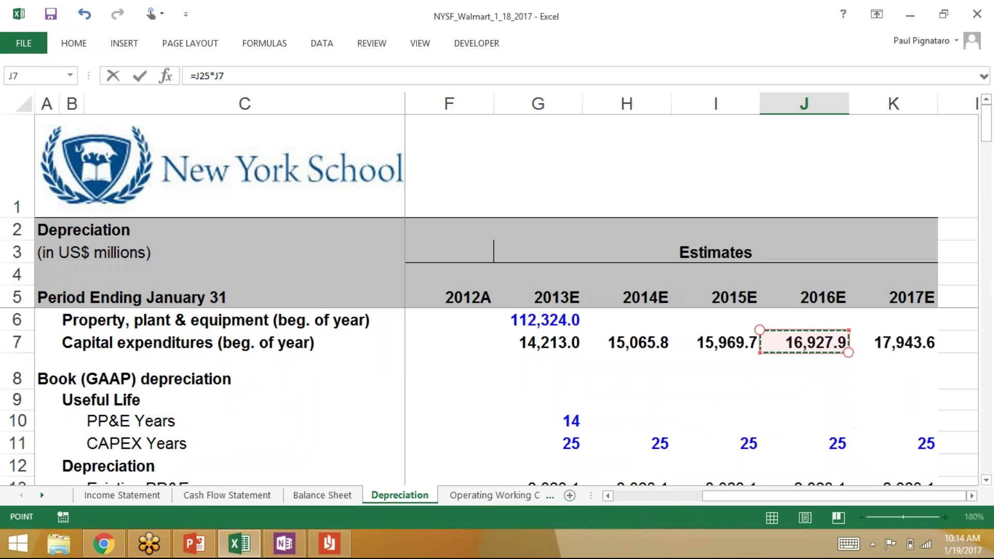
pyautogui.press('F4')
pyautogui.hotkey('ctrl', 'Return')
pyautogui.hotkey('shift', 'Right')
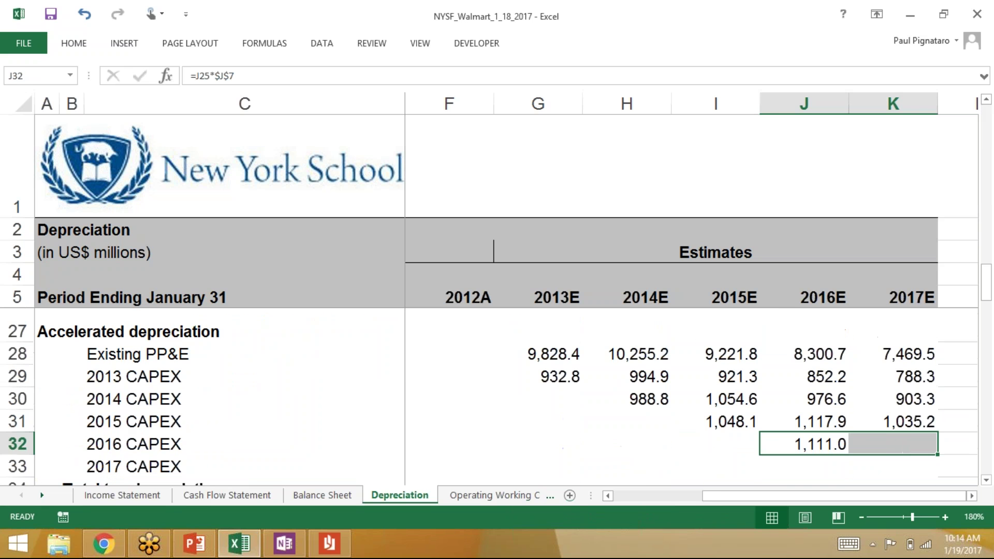
pyautogui.hotkey('ctrl', 'r')
# - Calculate the 2017E accelerated depreciation of 2017 CAPEX as its rate times 2017E capital expenditures (=K26*K7)
pyautogui.press('Down')
pyautogui.press('Right')
pyautogui.write('=')
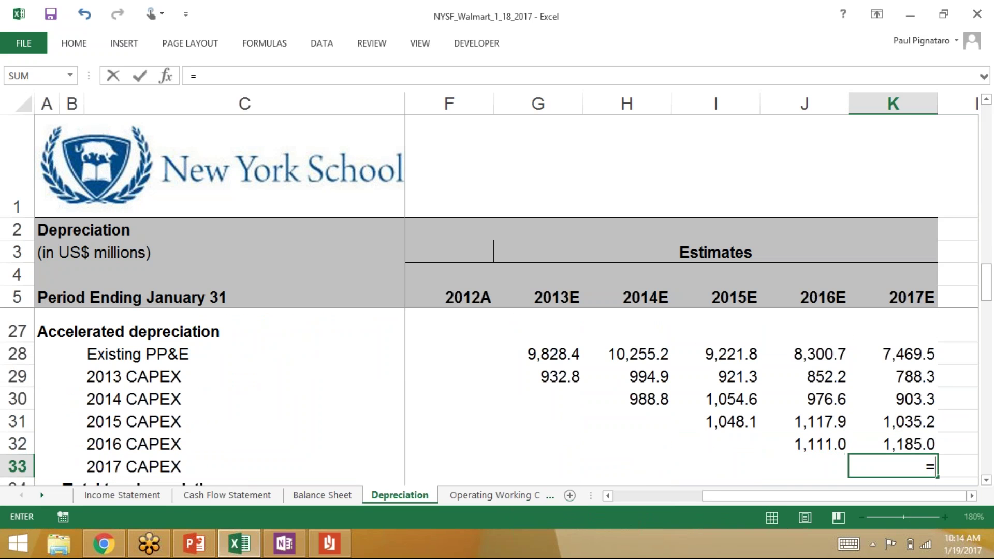
pyautogui.press('Up')
pyautogui.press('Up')
pyautogui.press('Up')
pyautogui.press('Up')
pyautogui.press('Up')
pyautogui.press('Up')
pyautogui.press('Up')
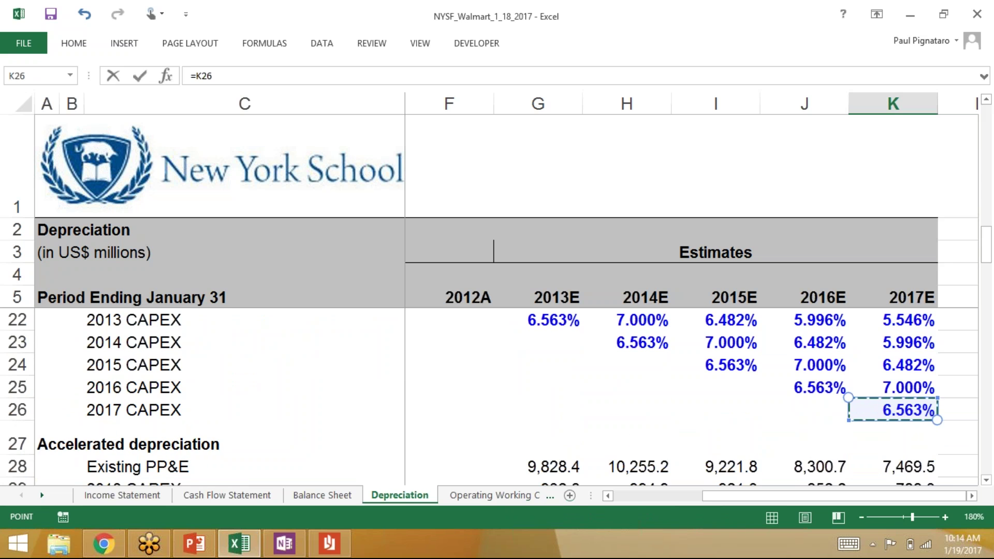
pyautogui.write('*')
pyautogui.scroll(5, 497, 394)
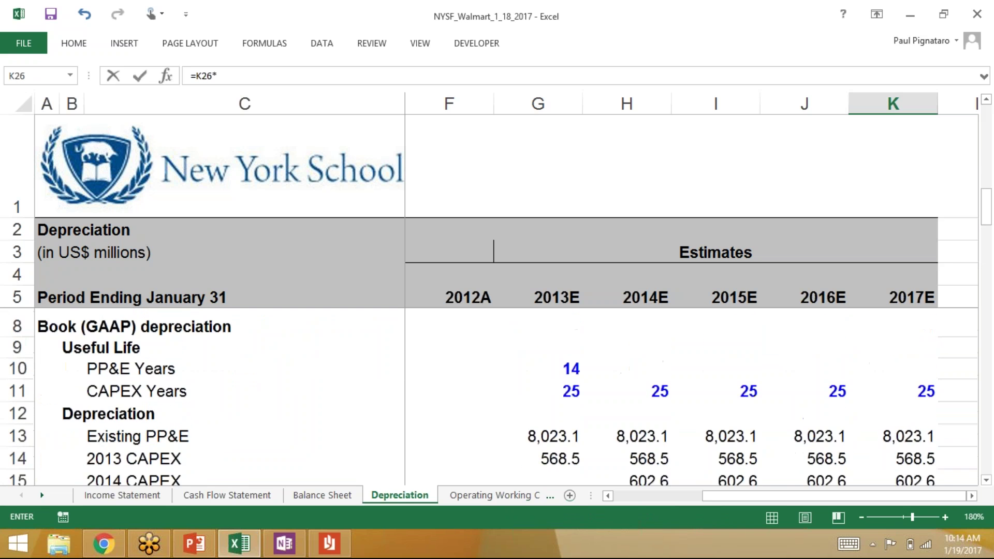
pyautogui.scroll(2, 497, 394)
pyautogui.click(894, 343)
pyautogui.press('Return')
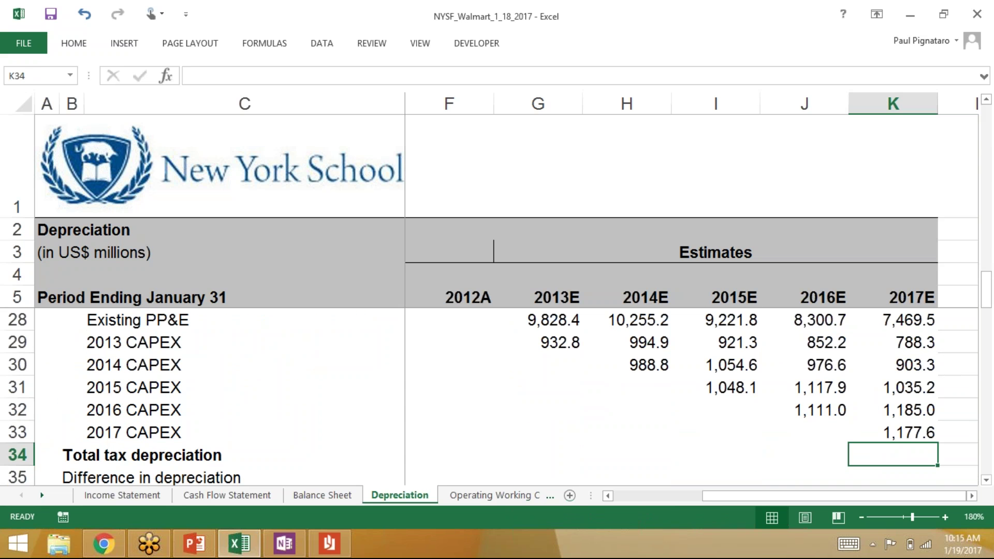
# - Sum existing PP&E and all CAPEX accelerated depreciation into total tax depreciation for 2017E (=SUM(K28:K33))
pyautogui.hotkey('alt', '=')
pyautogui.press('Return')
pyautogui.press('Up')
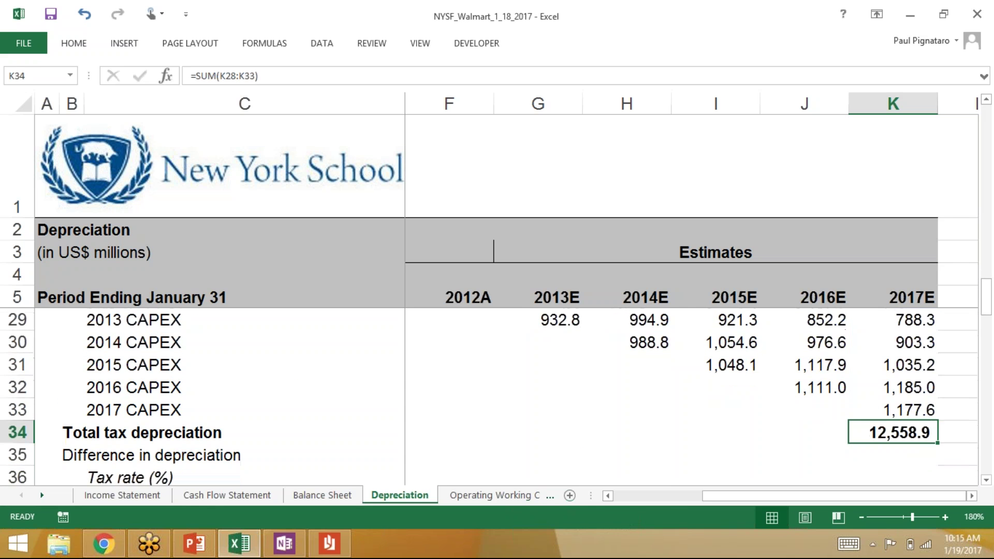
pyautogui.scroll(1, 497, 398)
pyautogui.scroll(-1, 497, 399)
# - Copy the 2017E total tax depreciation formula into 2013E through 2016E
pyautogui.hotkey('ctrl', 'c')
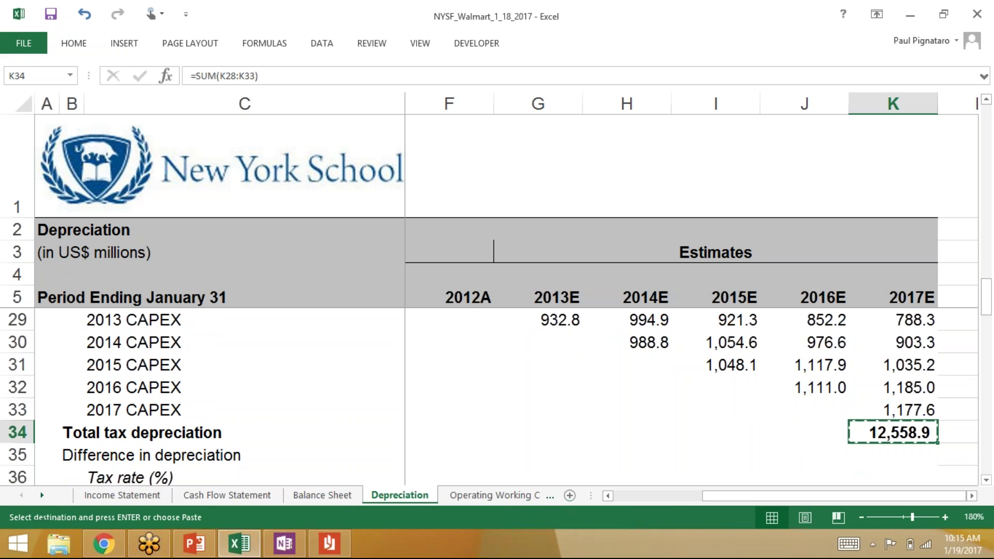
pyautogui.press('Left')
pyautogui.hotkey('shift', 'Left')
pyautogui.hotkey('shift', 'Left')
pyautogui.hotkey('shift', 'Left')
pyautogui.hotkey('ctrl', 'v')
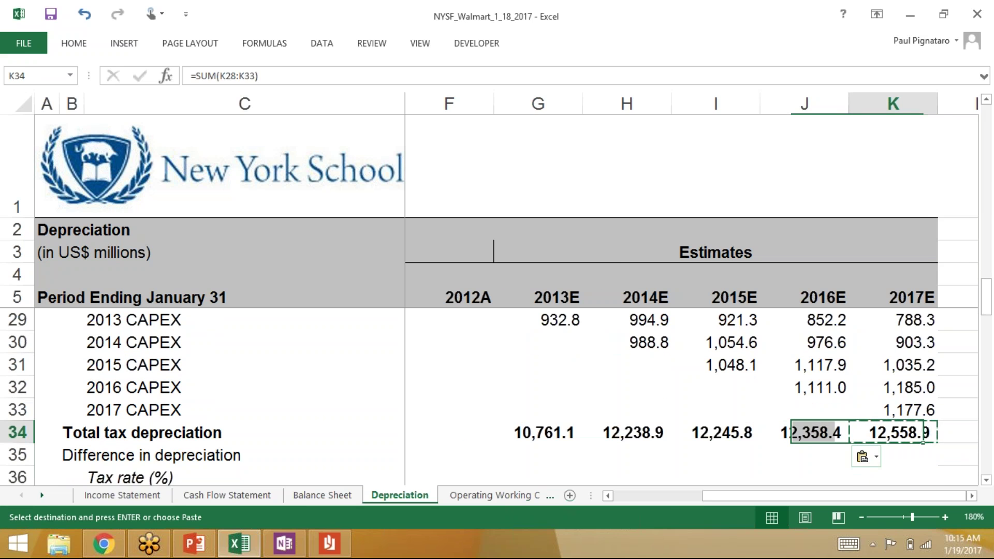
# - Review the total tax depreciation formulas across the projection years and save the workbook
pyautogui.press('Left')
pyautogui.press('Left')
pyautogui.press('Left')
pyautogui.press('Left')
pyautogui.press('Right')
pyautogui.press('Right')
pyautogui.press('Right')
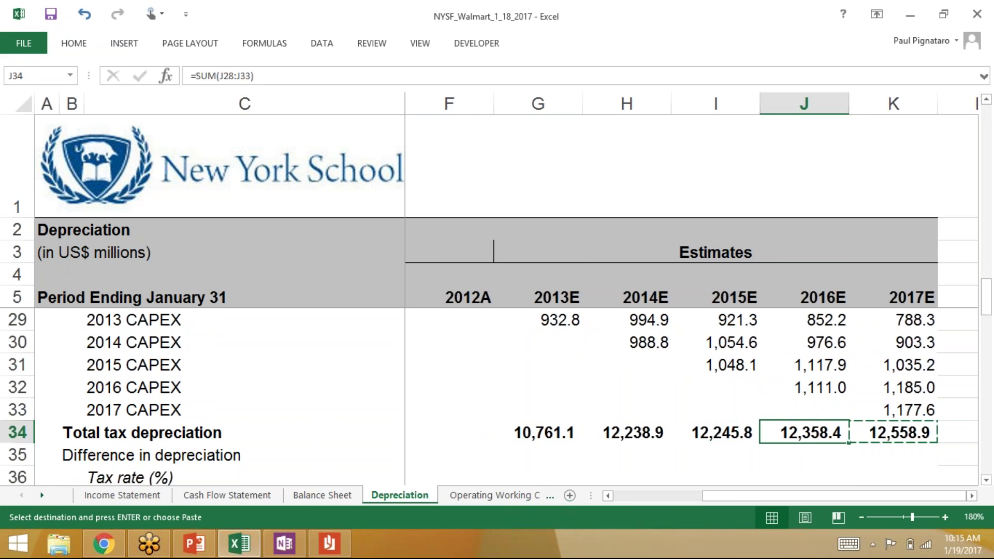
pyautogui.press('Right')
pyautogui.hotkey('ctrl', 's')
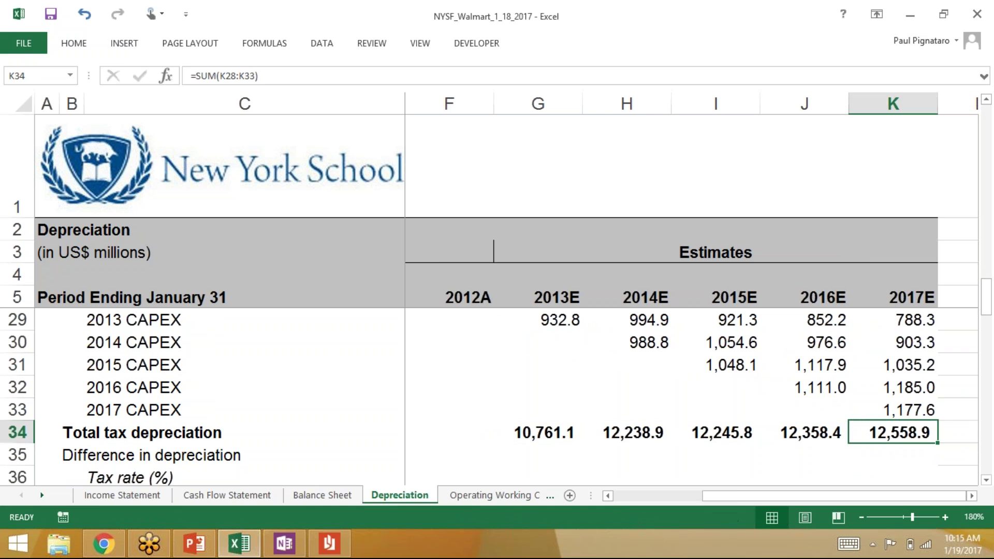
pyautogui.click(726, 22)
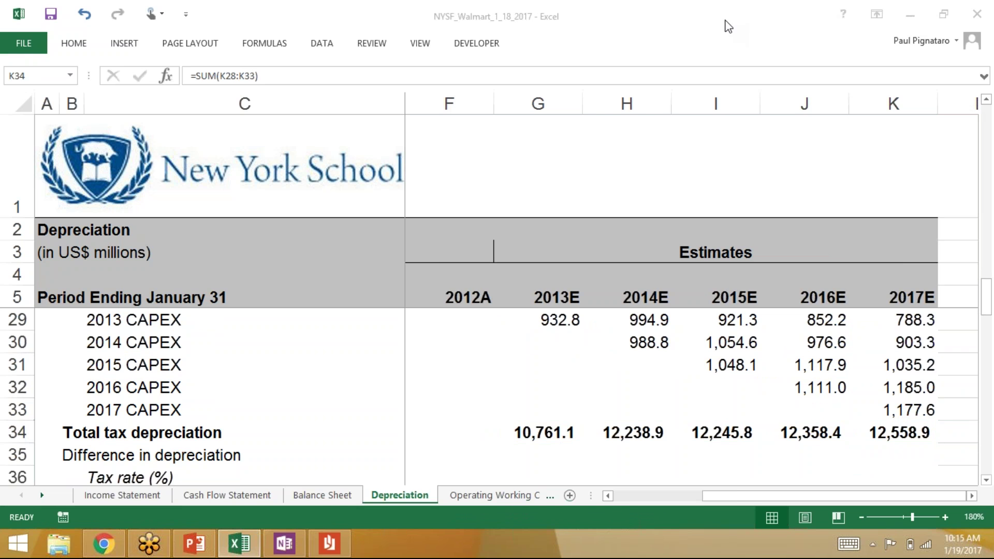
pyautogui.click(726, 22)
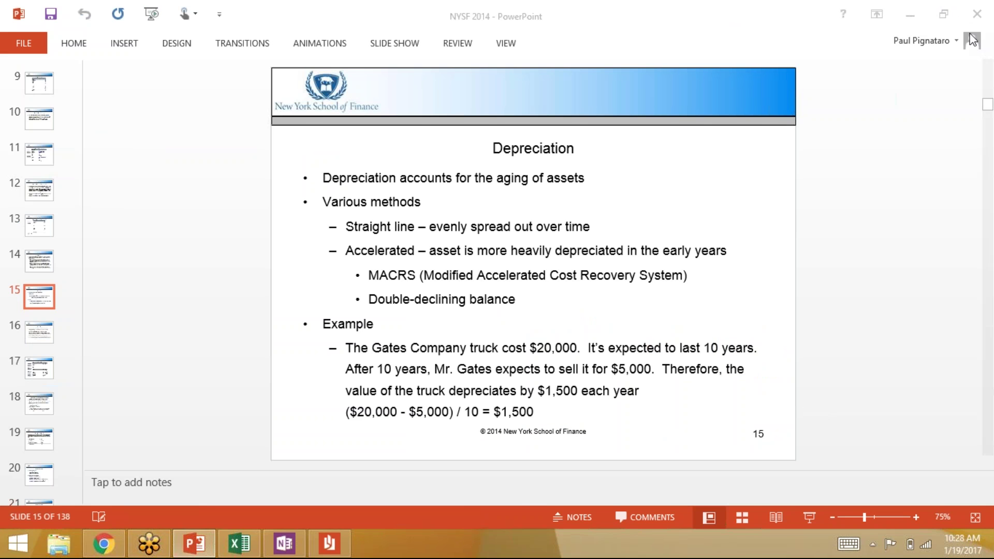
pyautogui.click(241, 113)
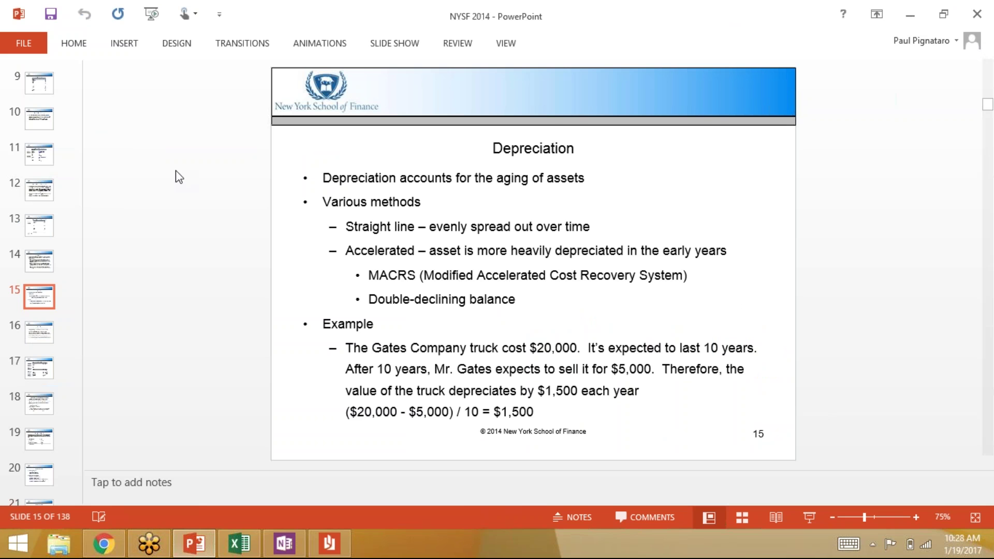